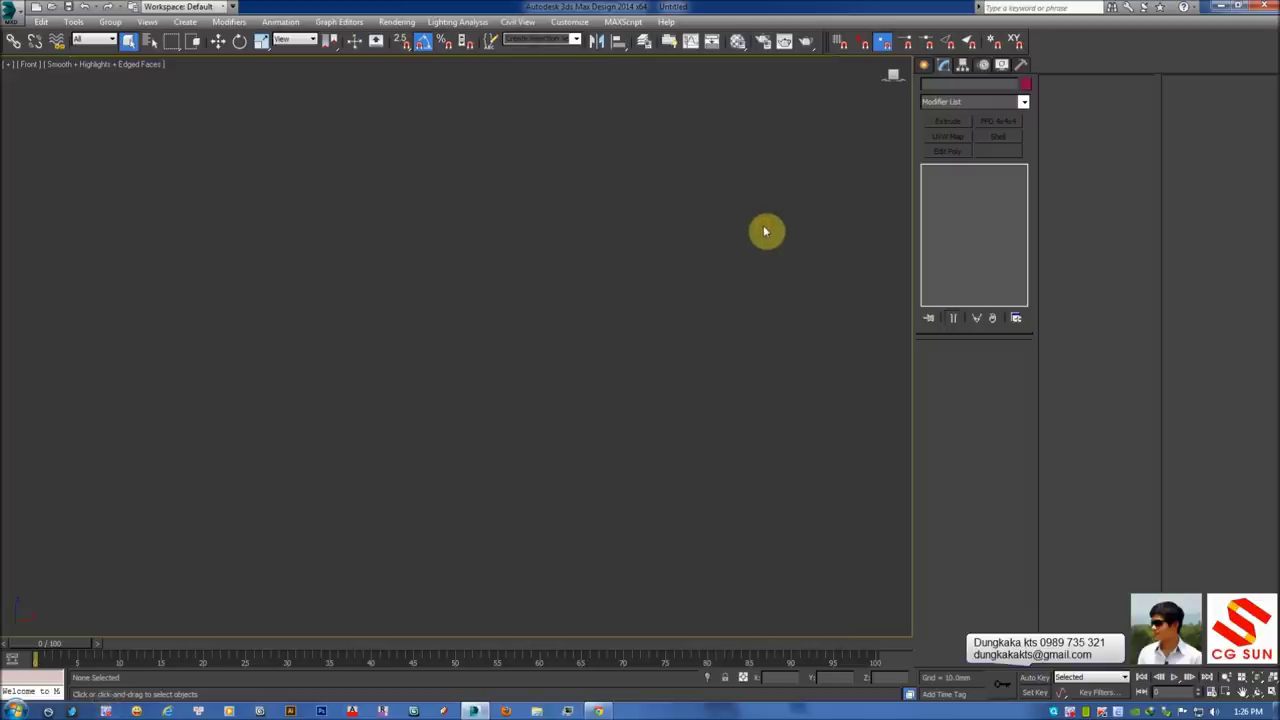
Show the Splines object types under the Create panel's Shapes category
left_click(924, 64)
left_click(944, 86)
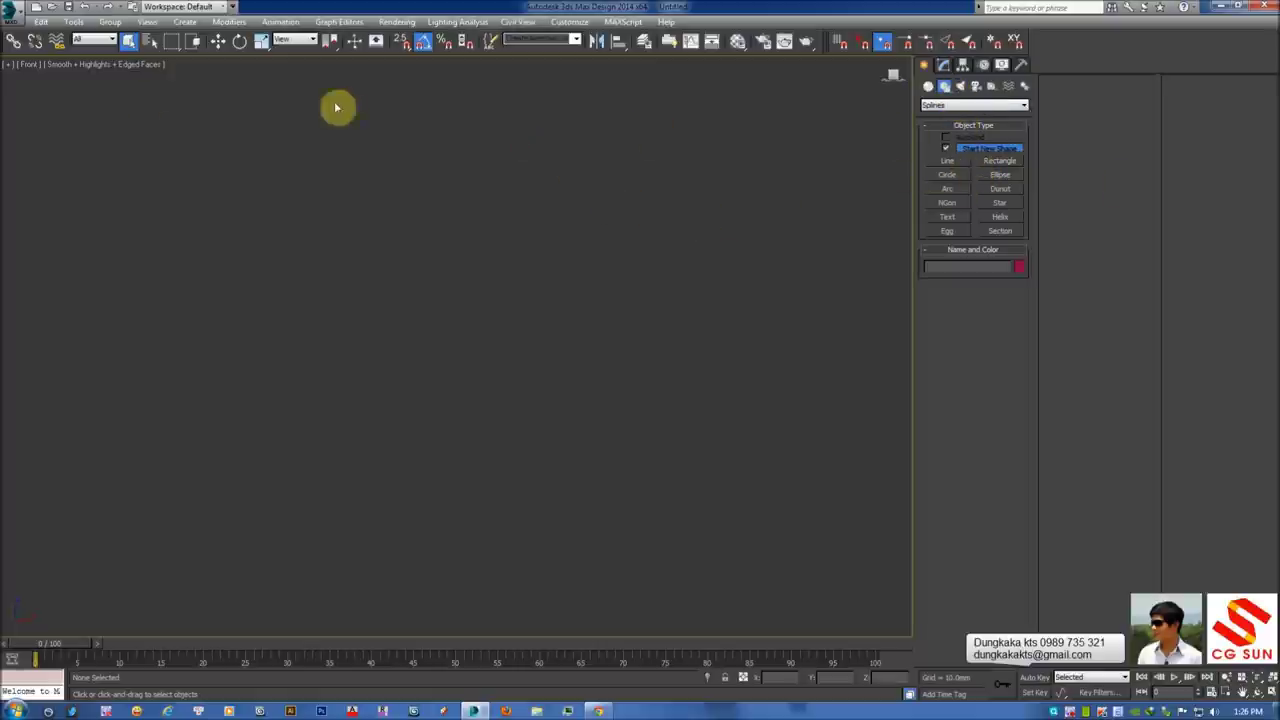
Draw a rectangle in the Front view with Length 150 and Width 300
left_click(1000, 174)
mouse_move(355, 258)
left_mouse_down()
mouse_move(557, 385)
mouse_move(714, 447)
left_mouse_up()
right_click(837, 397)
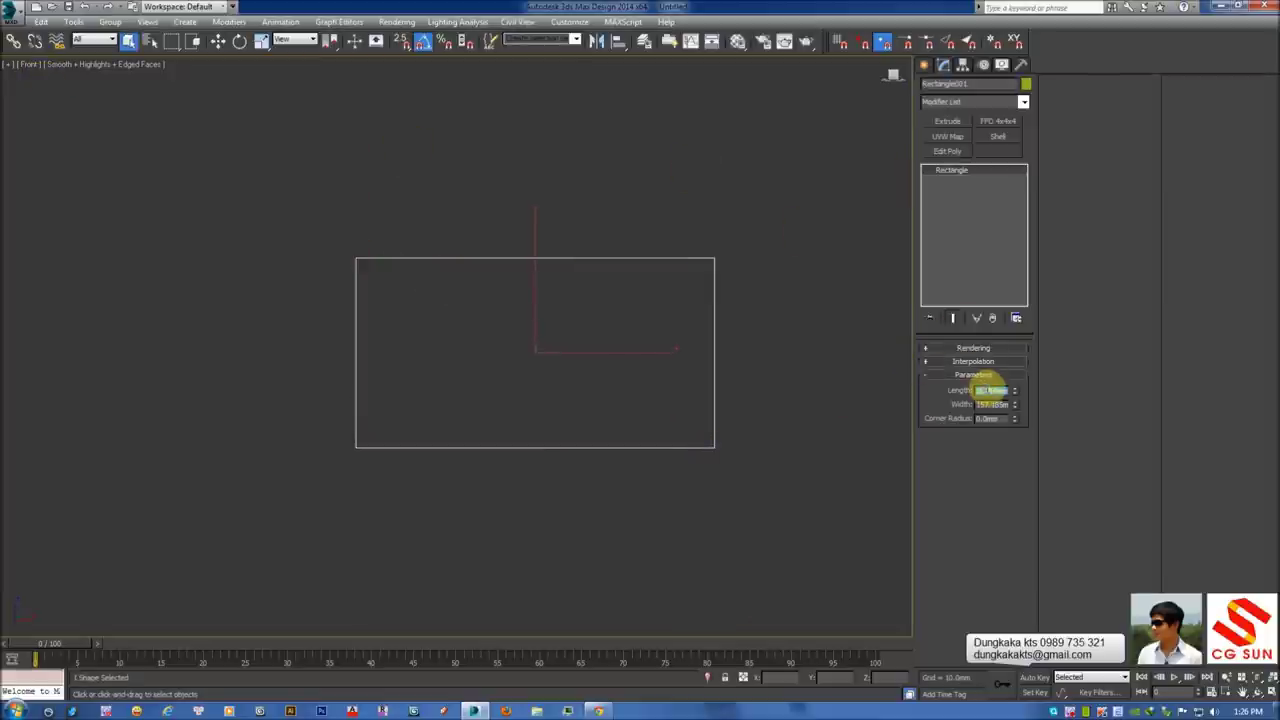
key("Tab")
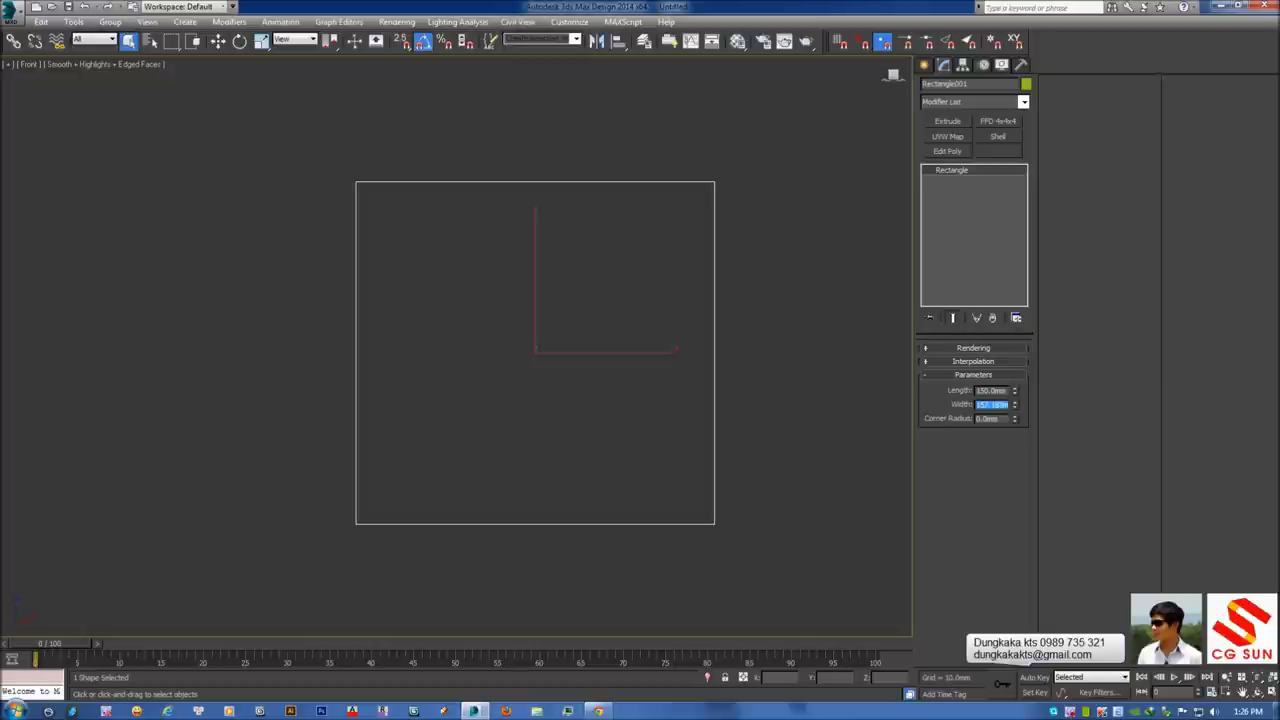
type("30")
key("Return")
scroll(674, 423, "down", 4)
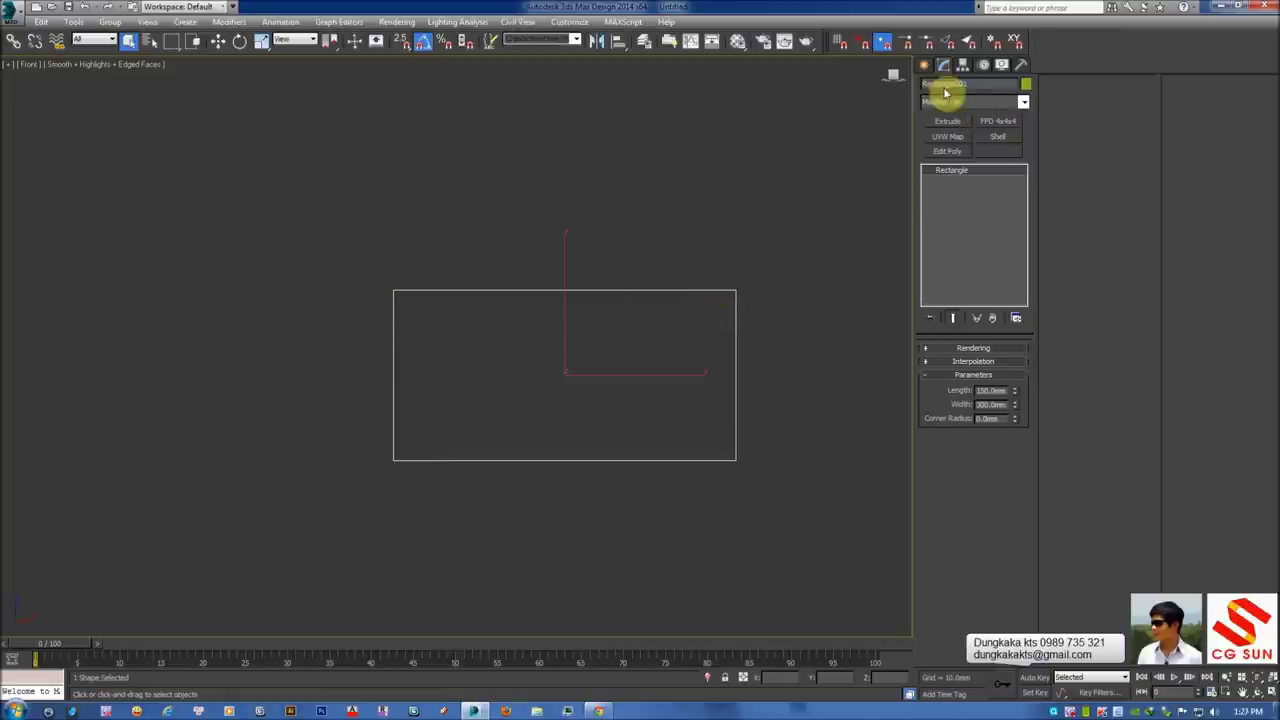
Draw a small 20 mm rectangle near the large rectangle's top-left corner
left_click(924, 64)
left_click(979, 168)
scroll(423, 317, "up", 2)
left_click_drag(404, 273, 452, 318)
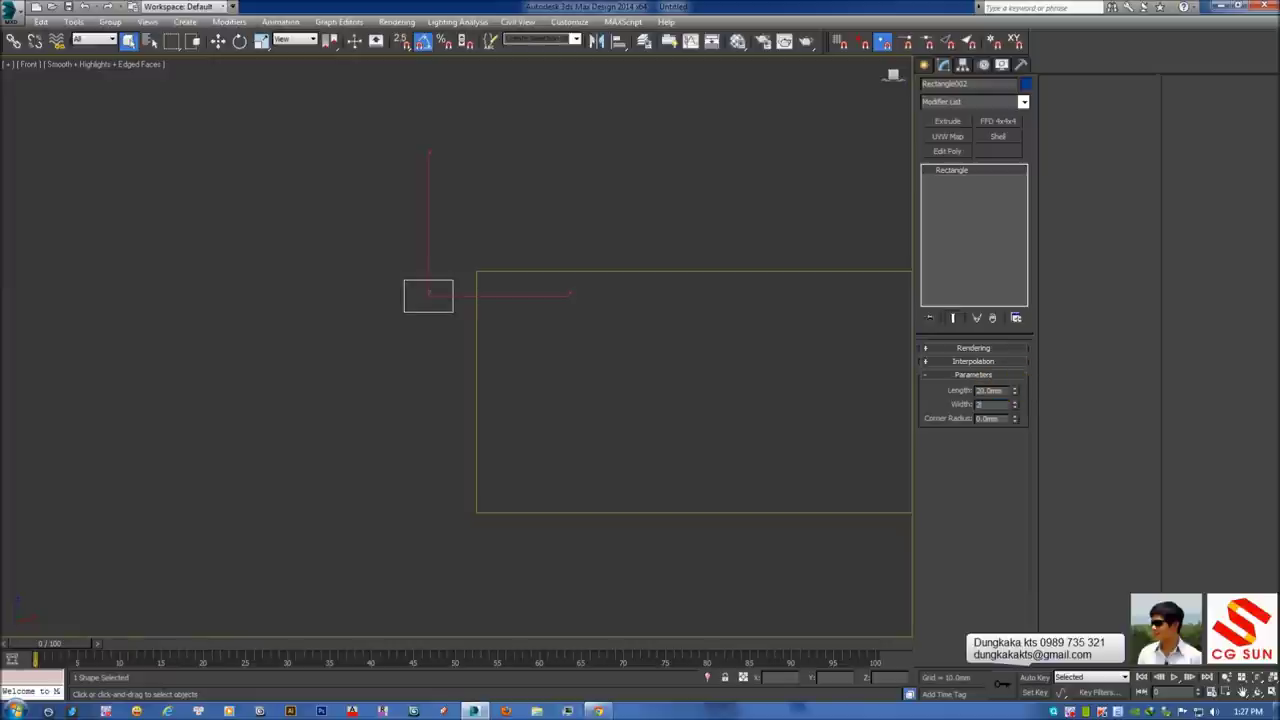
Undo the small square so only the 150 × 300 rectangle remains, and pick the Line spline tool
middle_click_drag(443, 166, 443, 186)
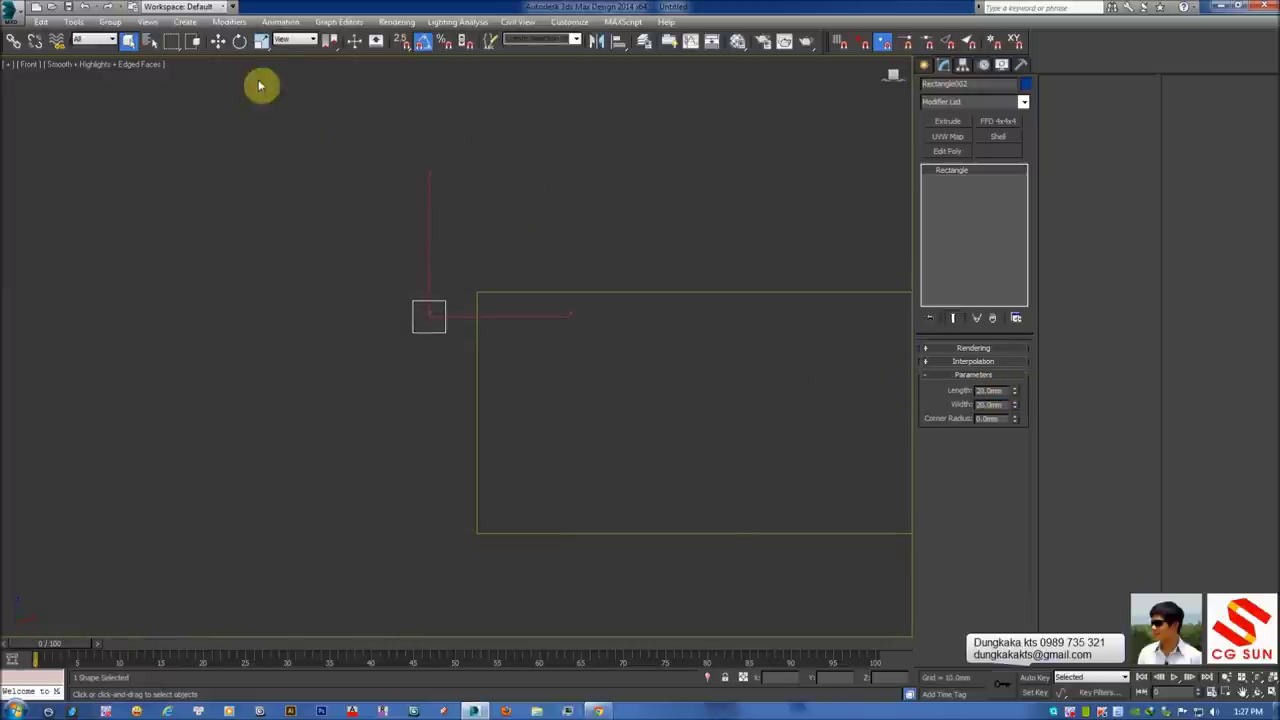
left_click(220, 44)
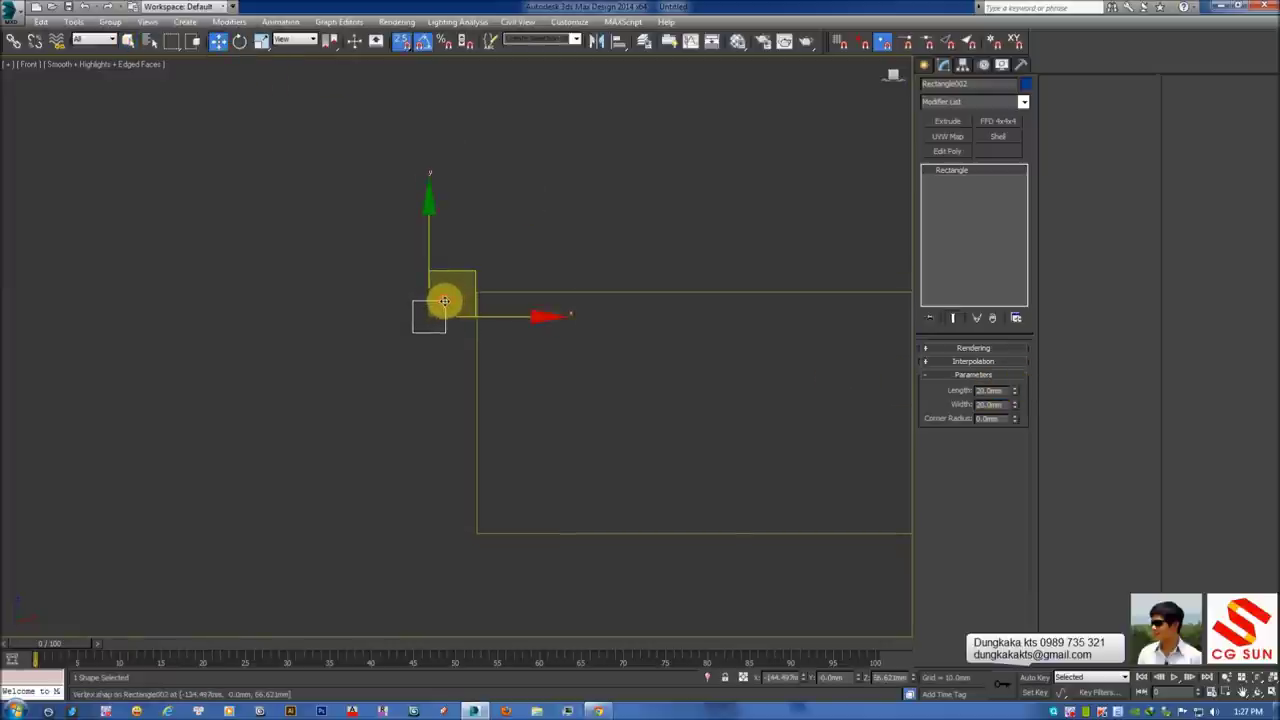
key("ctrl+z")
key("ctrl+z")
key("ctrl+z")
key("ctrl+z")
left_click(926, 65)
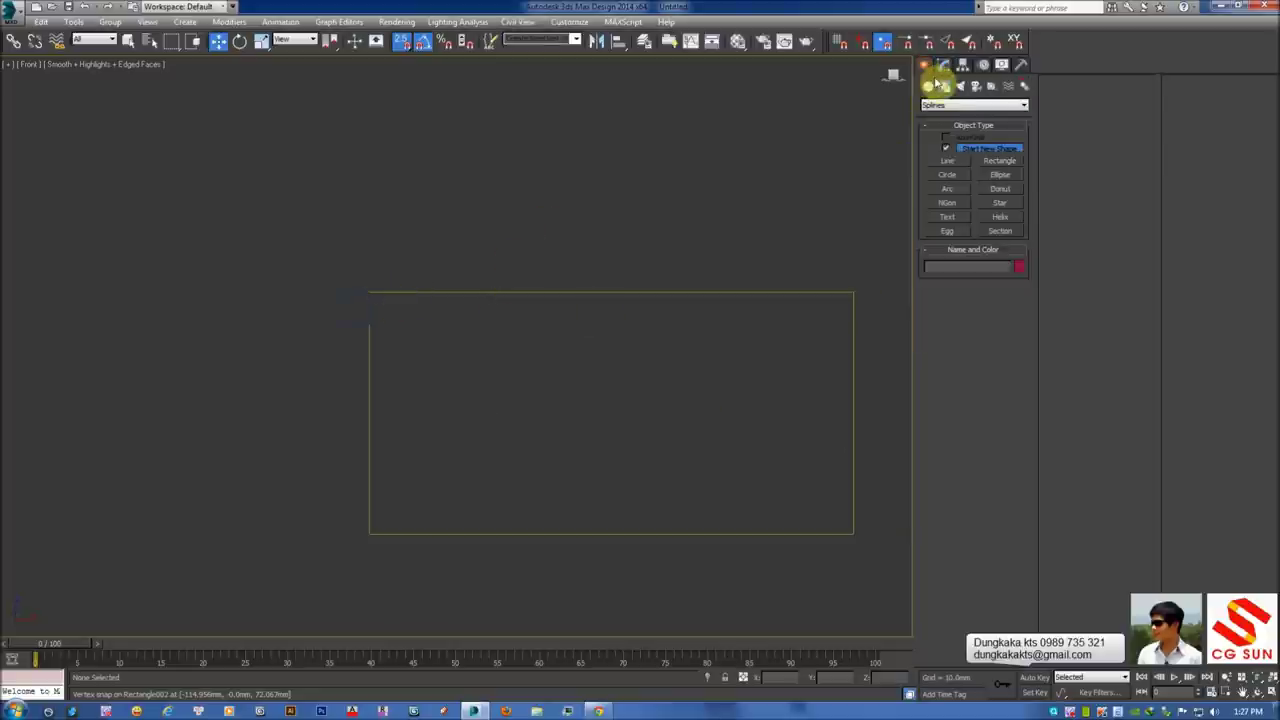
left_click(950, 161)
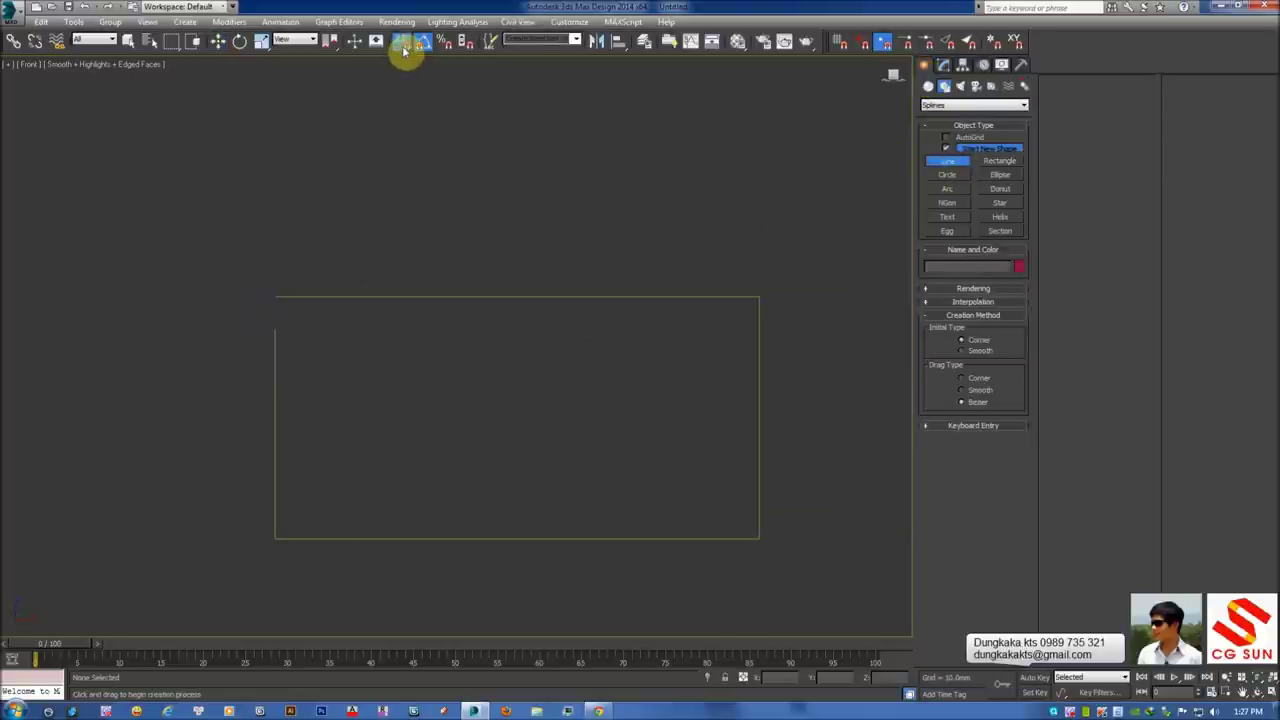
Trace a closed Line001 outline around the rectangle's corners, notched at the top-left
left_click(759, 297)
left_click(760, 538)
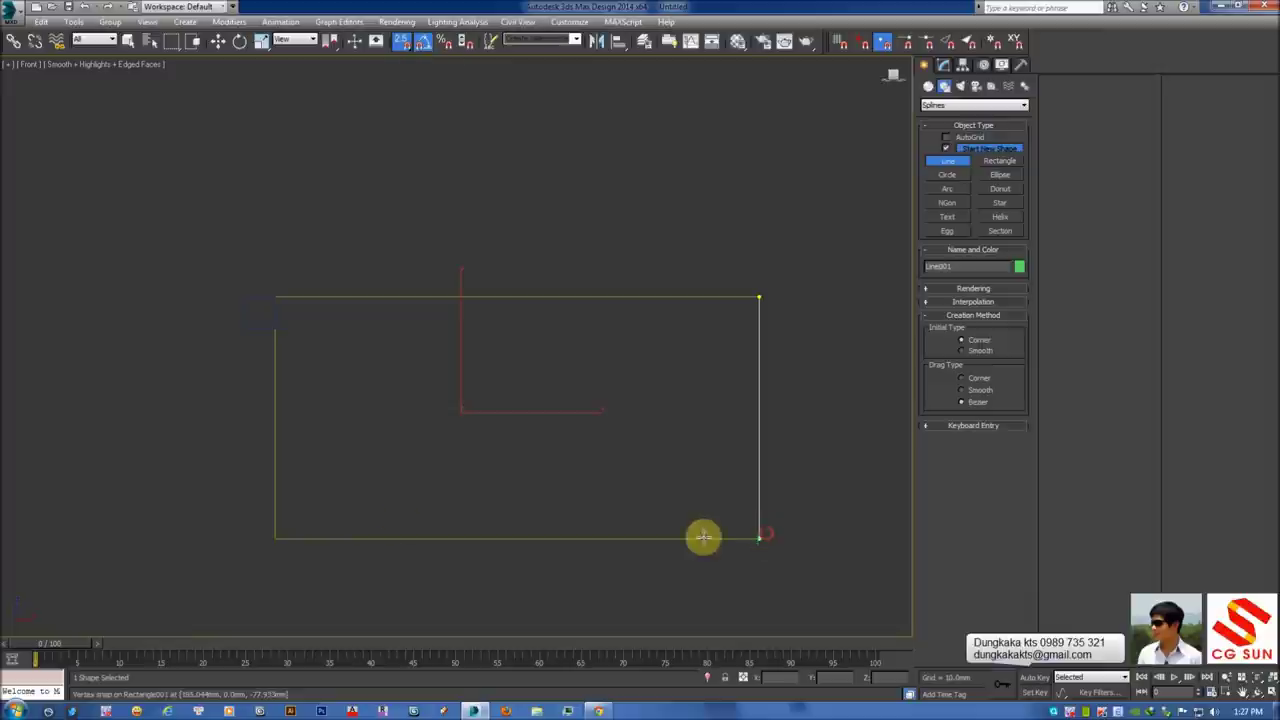
left_click(275, 538)
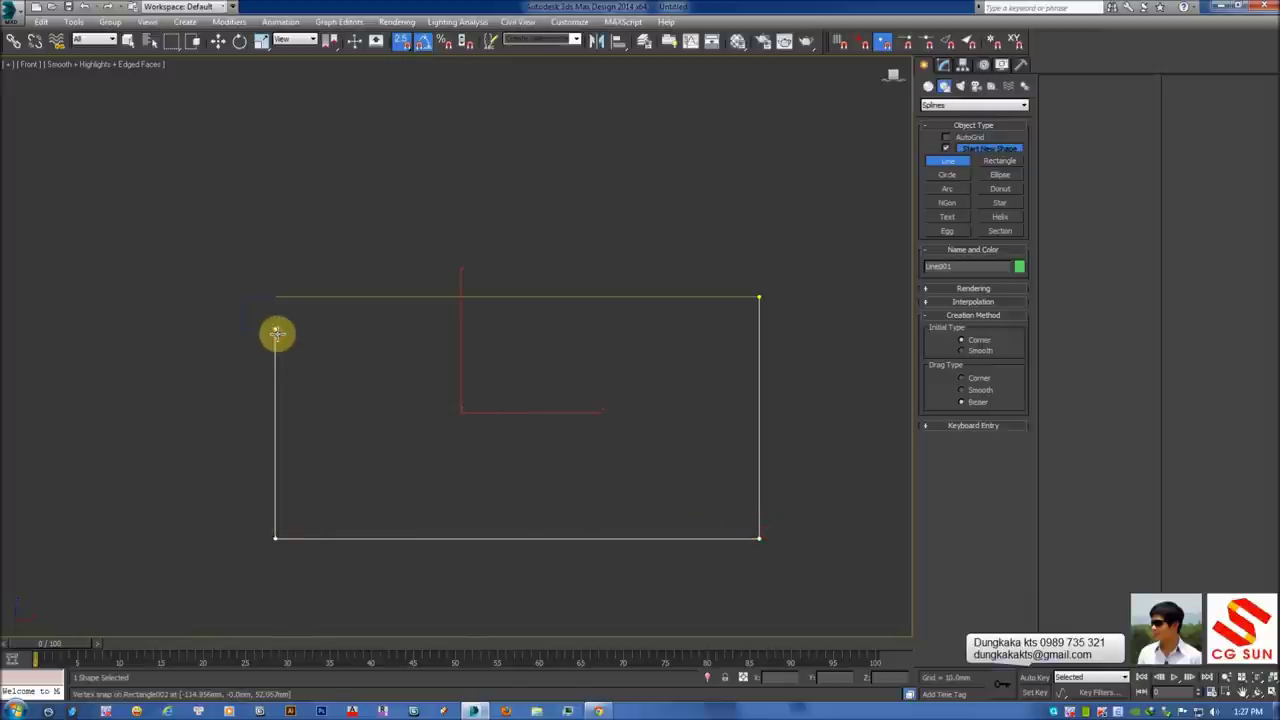
left_click(247, 290)
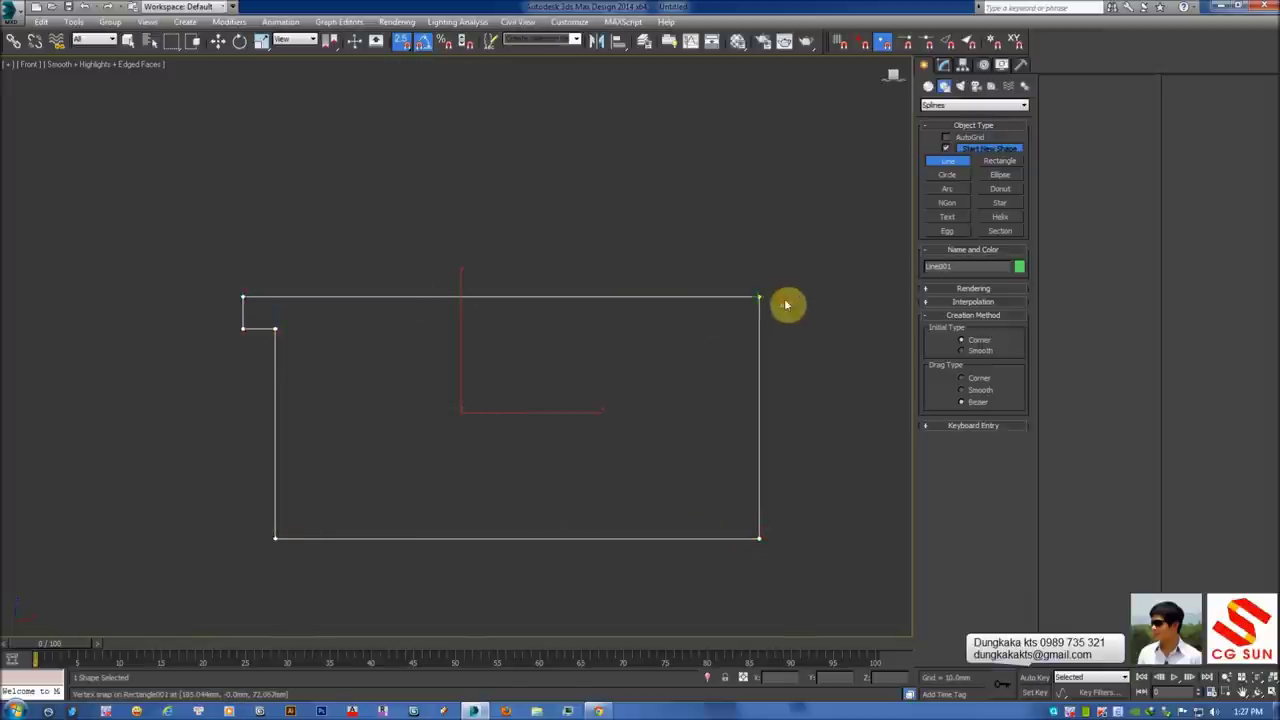
left_click(786, 305)
left_click_drag(657, 342, 683, 190)
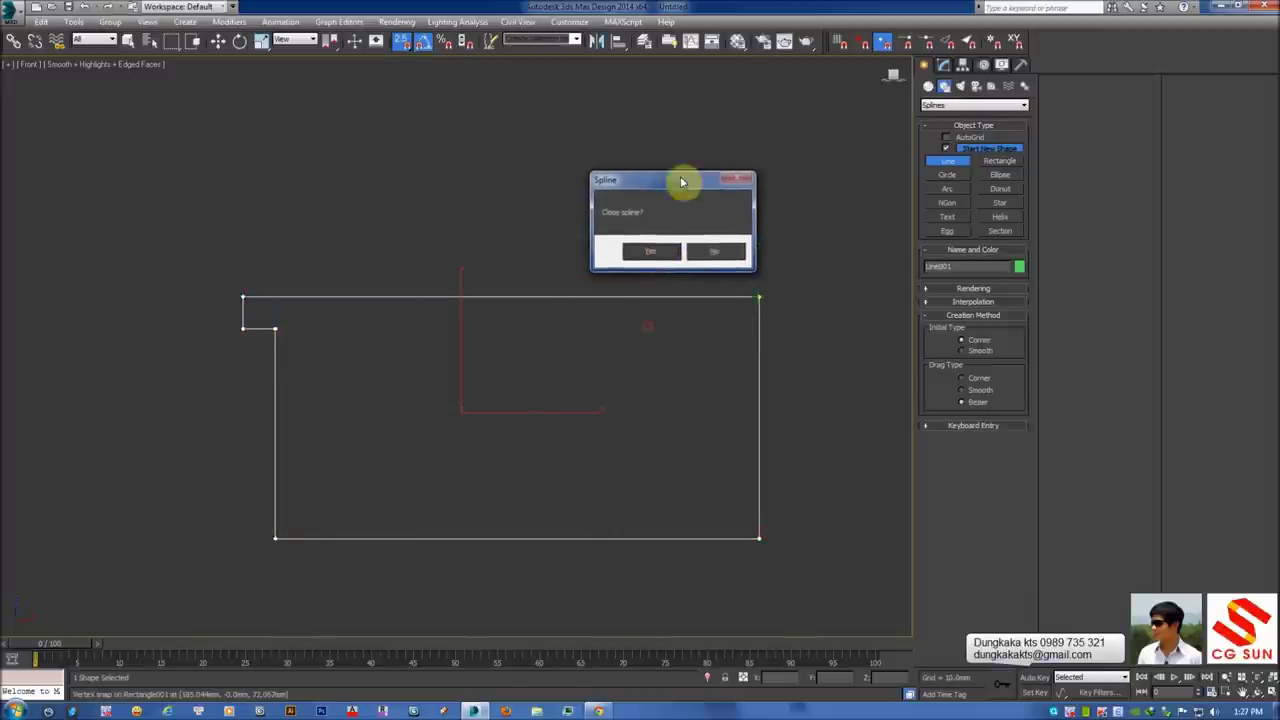
left_click(649, 250)
Move Line001 off the rectangle, delete the rectangle, and reframe the notched shape
key("w")
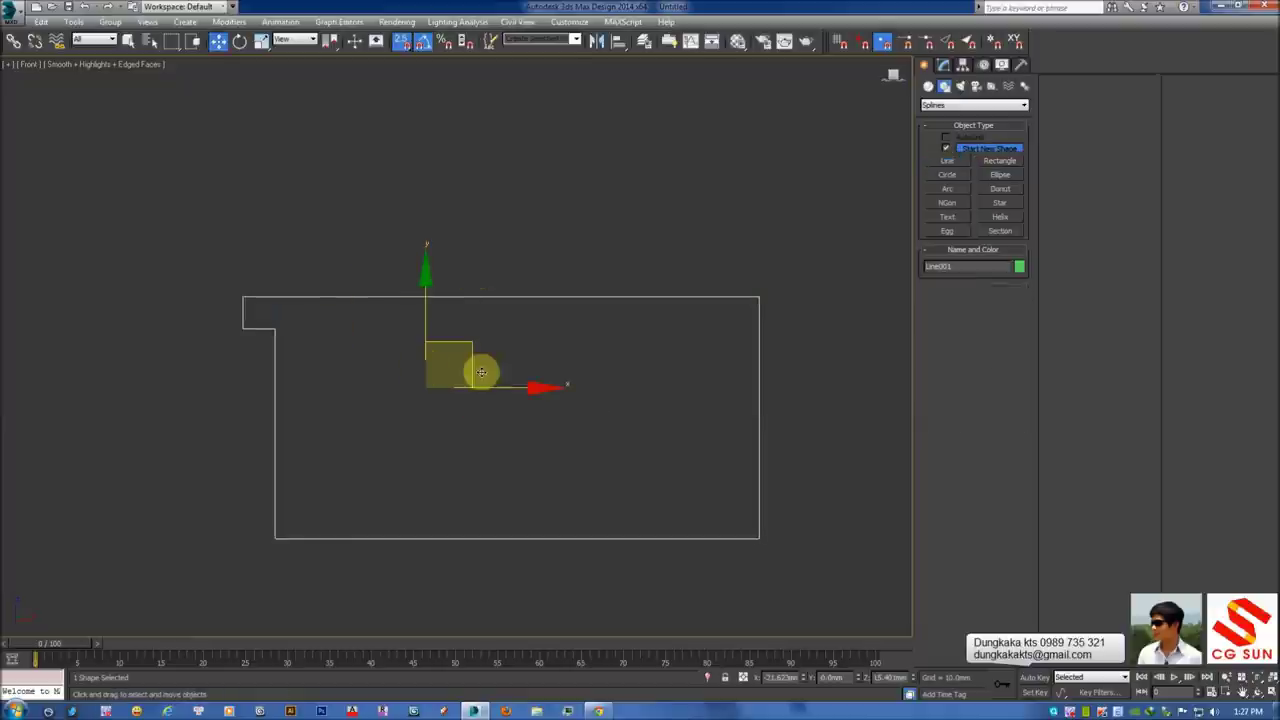
scroll(446, 346, "down", 2)
left_click_drag(404, 359, 686, 351, "shift")
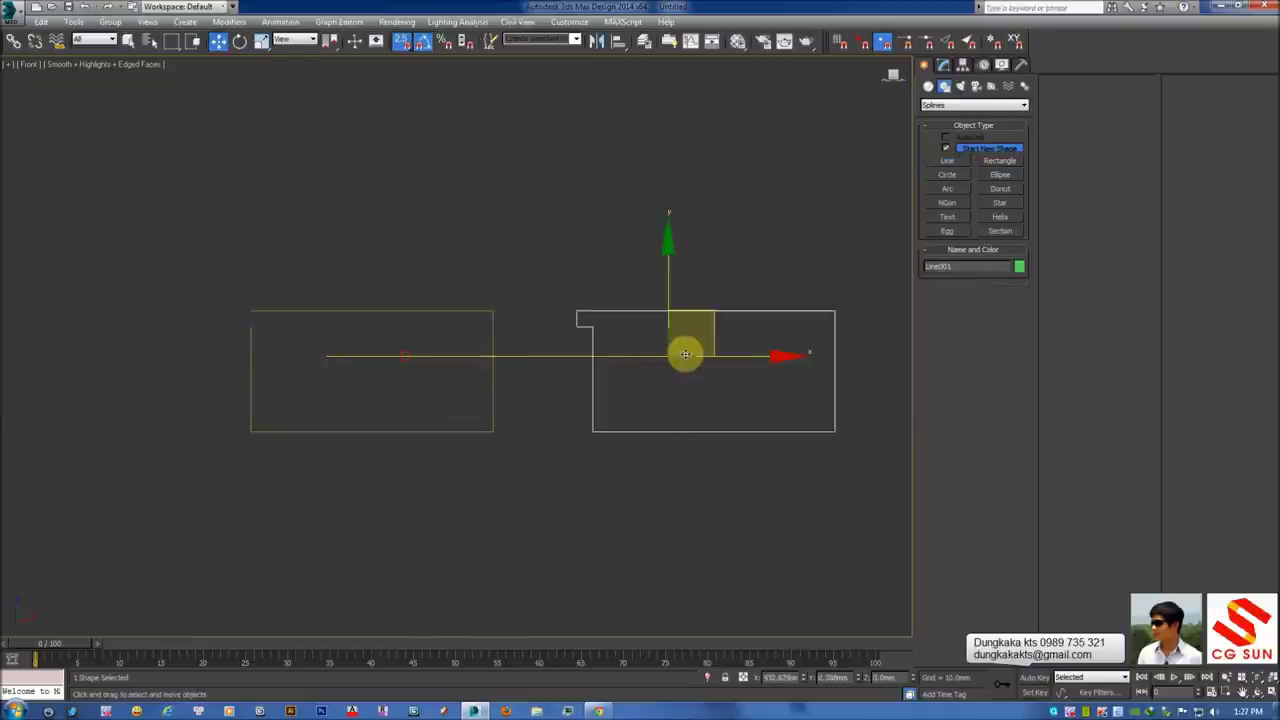
left_click_drag(553, 290, 150, 505)
key("Delete")
middle_click_drag(437, 391, 554, 383)
key("z")
scroll(548, 378, "down", 2)
left_click(529, 242)
mouse_move(529, 242)
left_mouse_down()
mouse_move(549, 283)
mouse_move(535, 279)
left_mouse_up()
Open Move Transform Type-In (F12) and select Line001's top-right vertex in Vertex mode
key("F12")
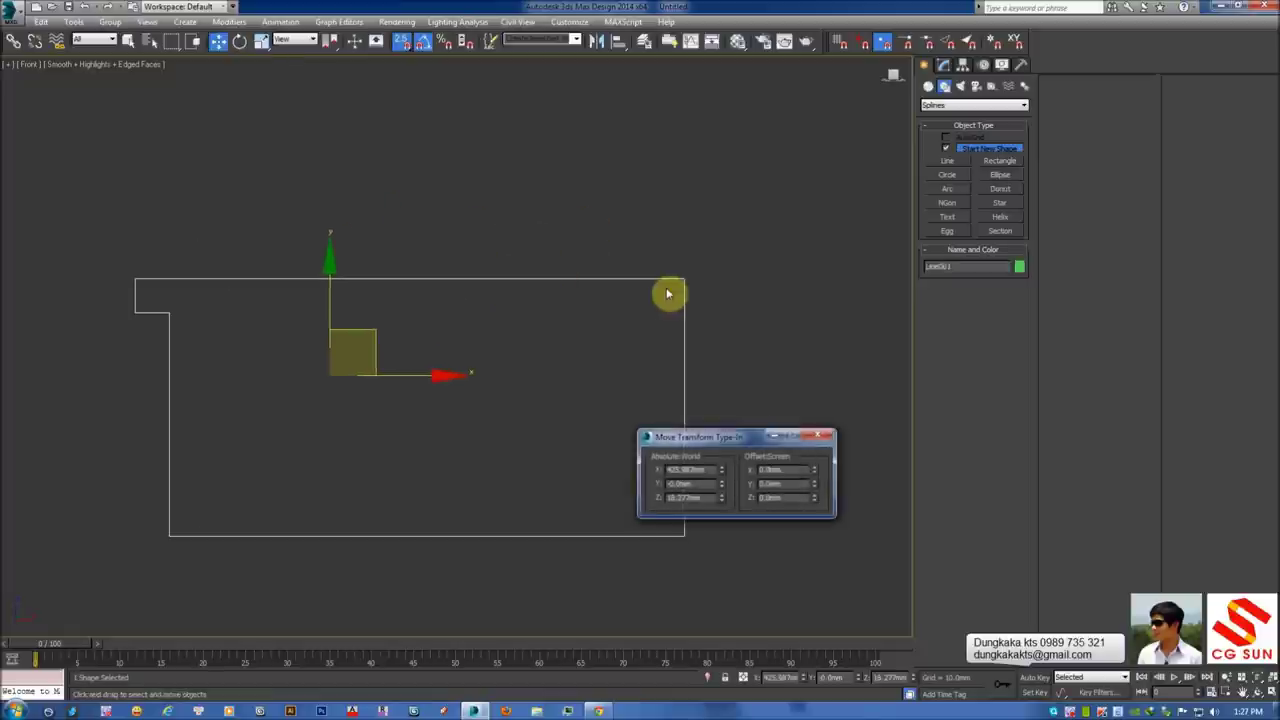
middle_click_drag(581, 307, 526, 251)
scroll(526, 251, "down", 2)
left_click_drag(730, 438, 745, 461)
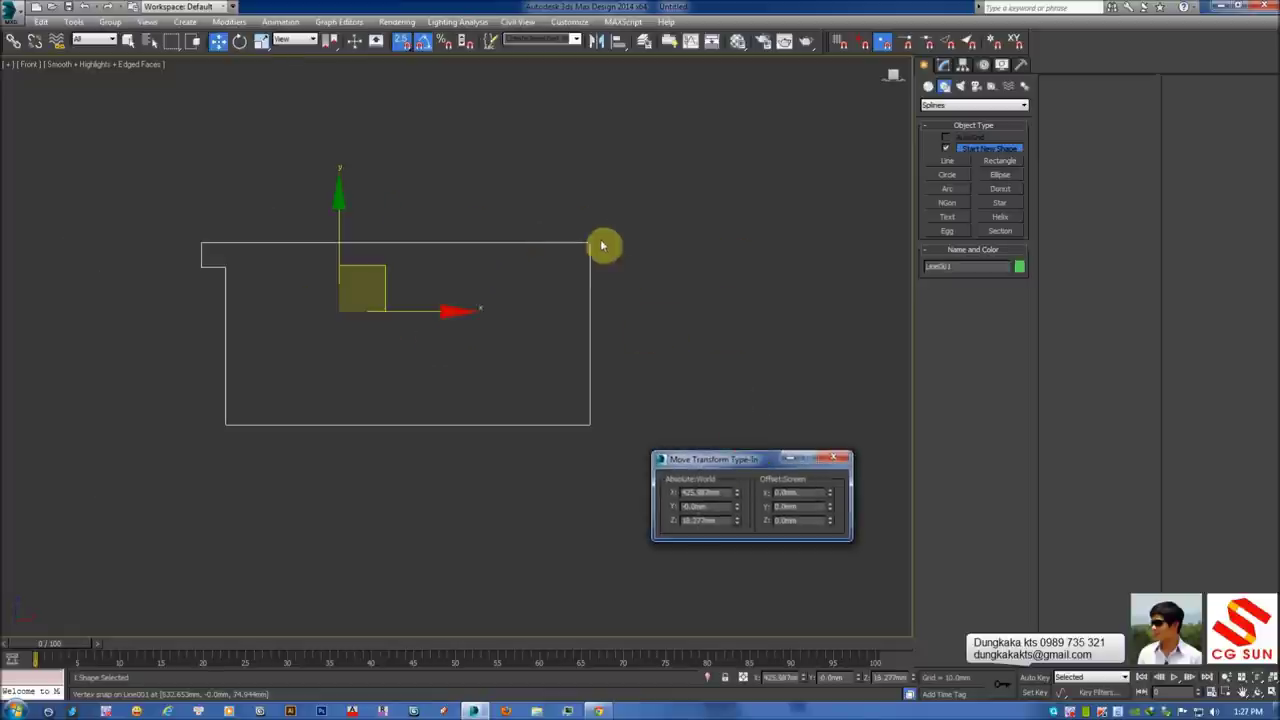
left_click(943, 64)
left_click(957, 392)
left_click(506, 287)
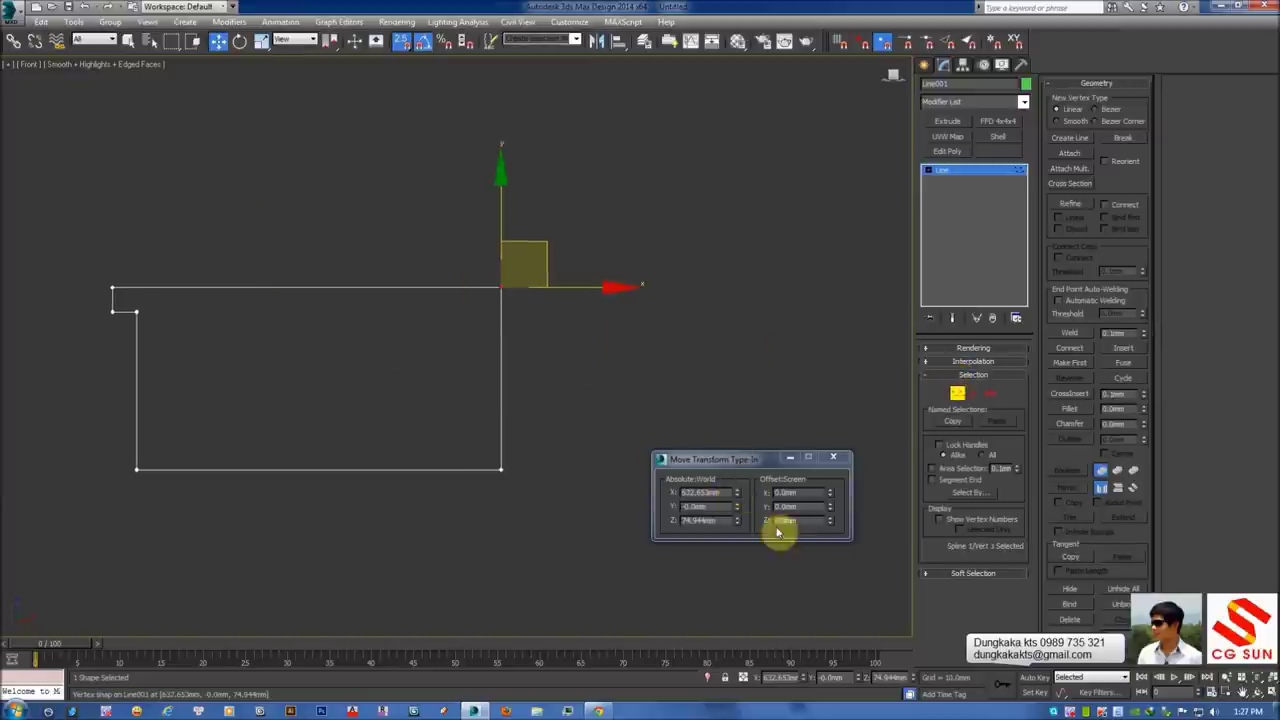
Move the top-right vertex 300 units right via Offset X
left_click_drag(748, 461, 766, 427)
double_click(805, 460)
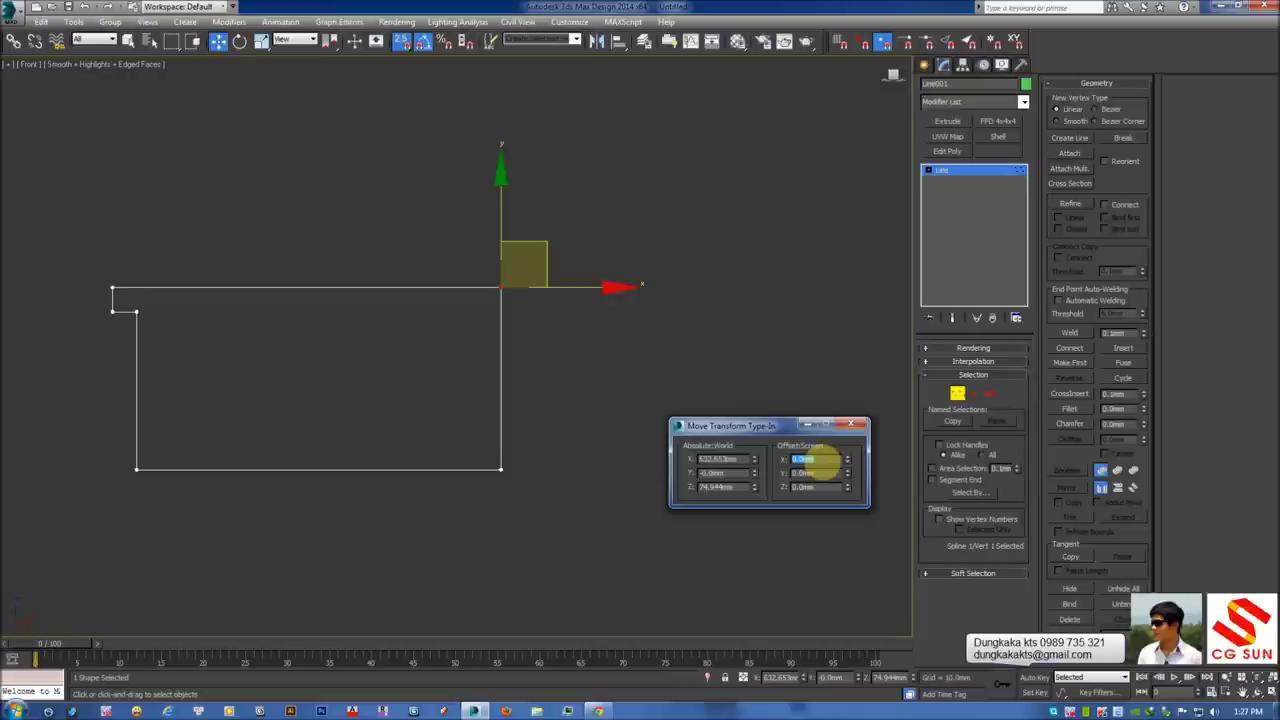
type("300")
key("Return")
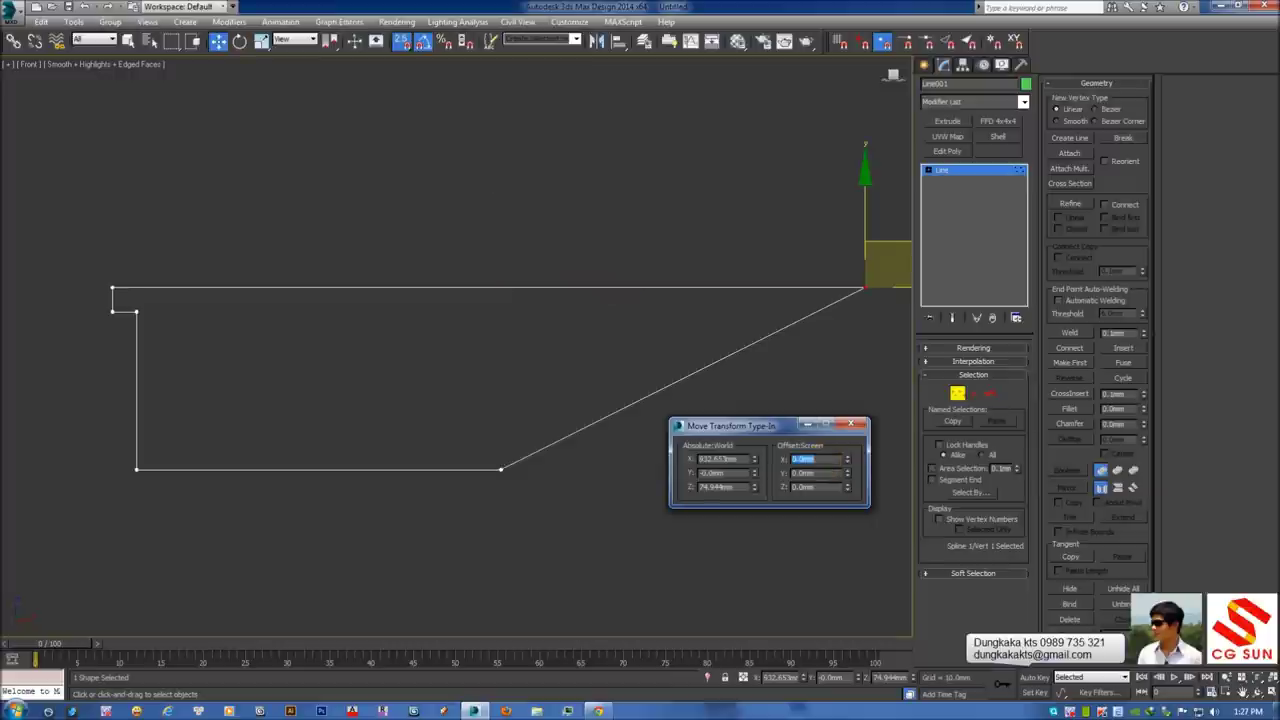
scroll(557, 337, "down", 3)
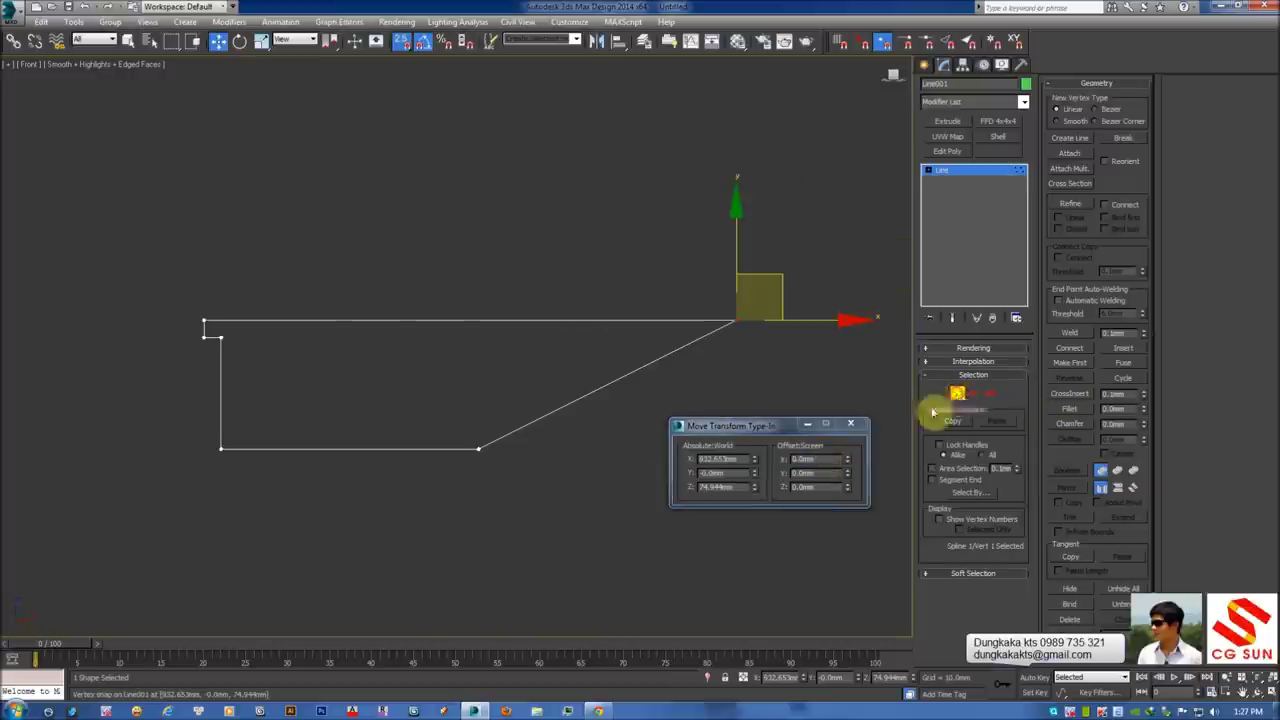
Exit Vertex mode and Shift-drag Line001 up and right to clone it as Line002
left_click(957, 393)
left_click_drag(789, 432, 689, 535)
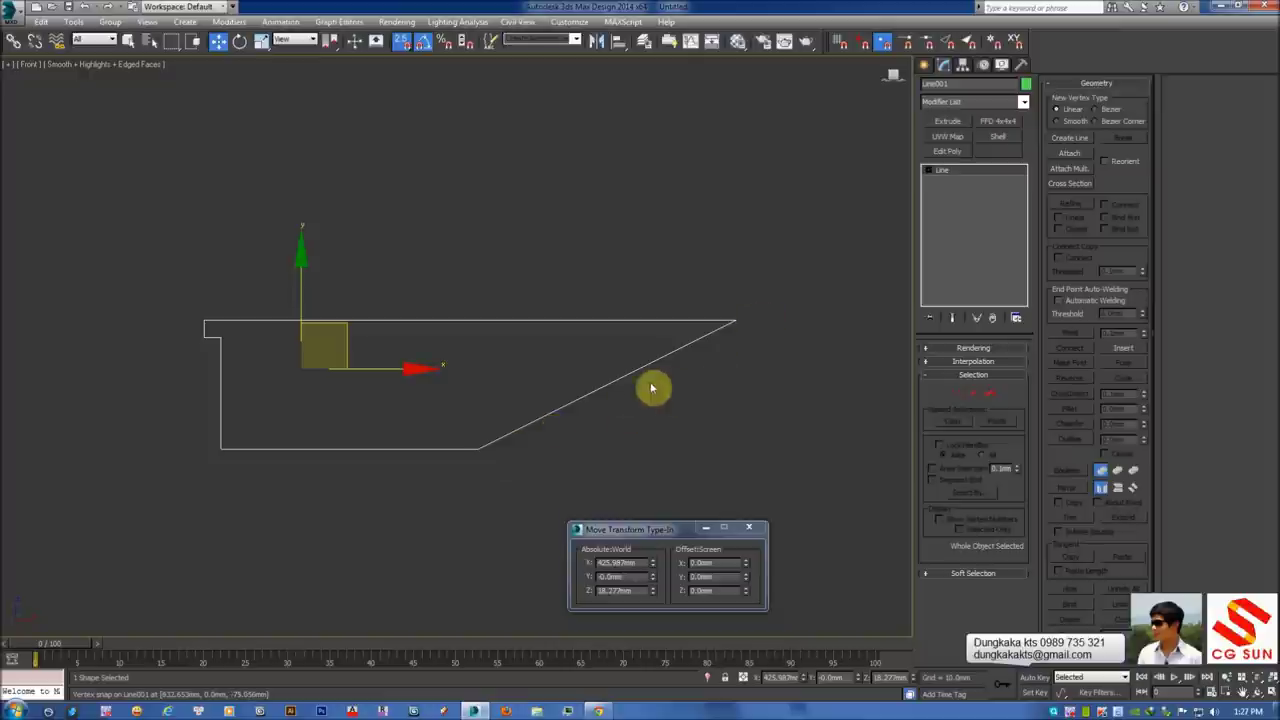
middle_click_drag(786, 329, 716, 369)
middle_click_drag(377, 377, 351, 354)
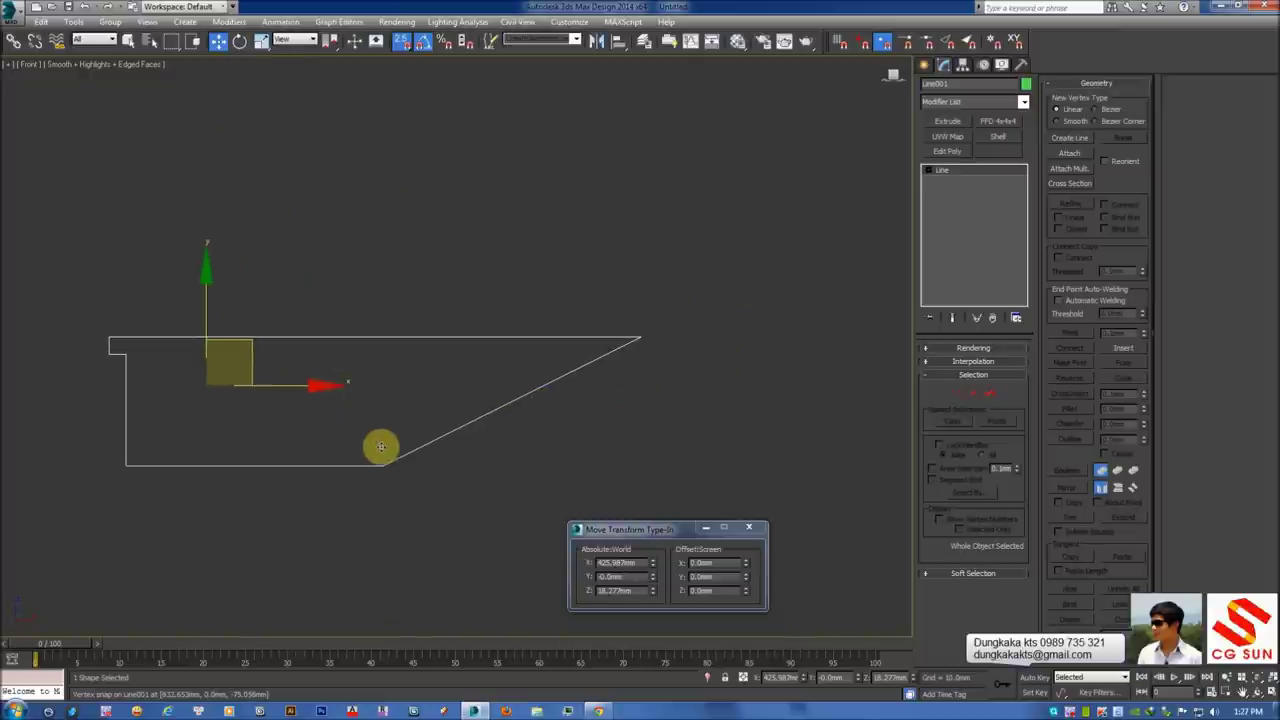
mouse_move(387, 464)
left_mouse_down("shift")
mouse_move(583, 337)
mouse_move(645, 334)
mouse_move(838, 368)
left_mouse_up("shift")
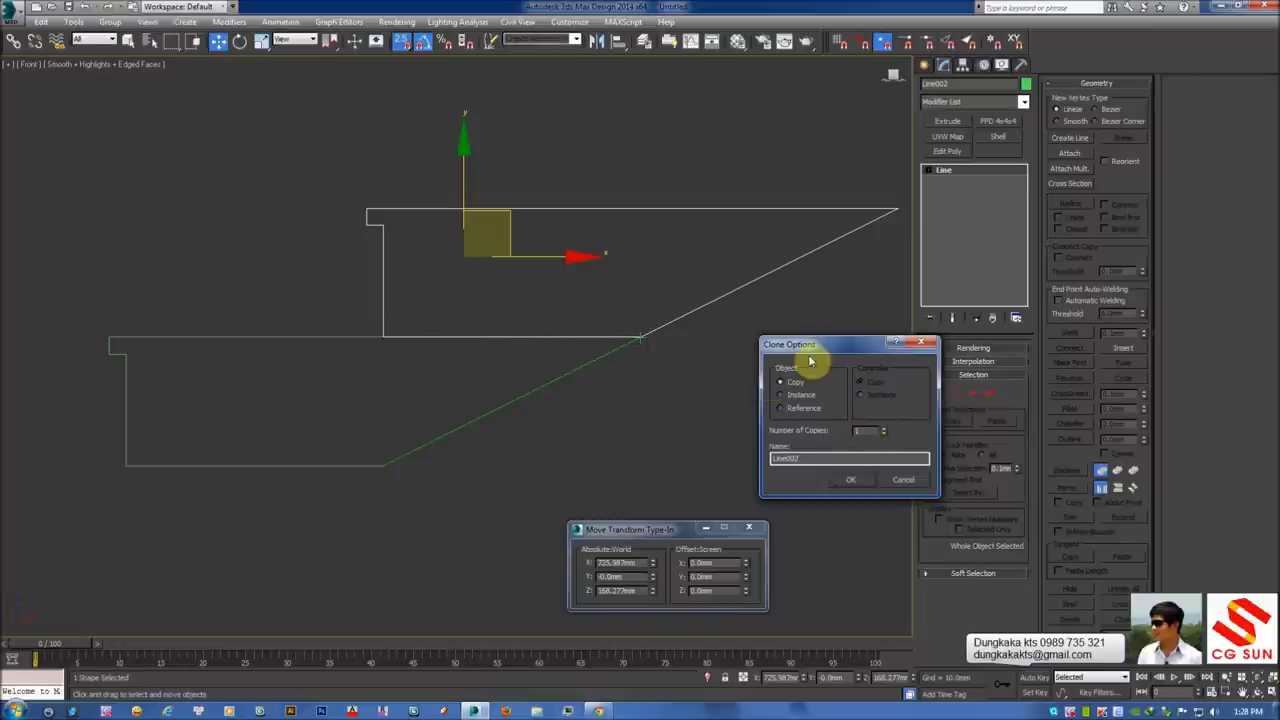
Cancel the clone and return to the flat Front view
key("Escape")
middle_click_drag(594, 334, 469, 370, "alt")
key("shift+z")
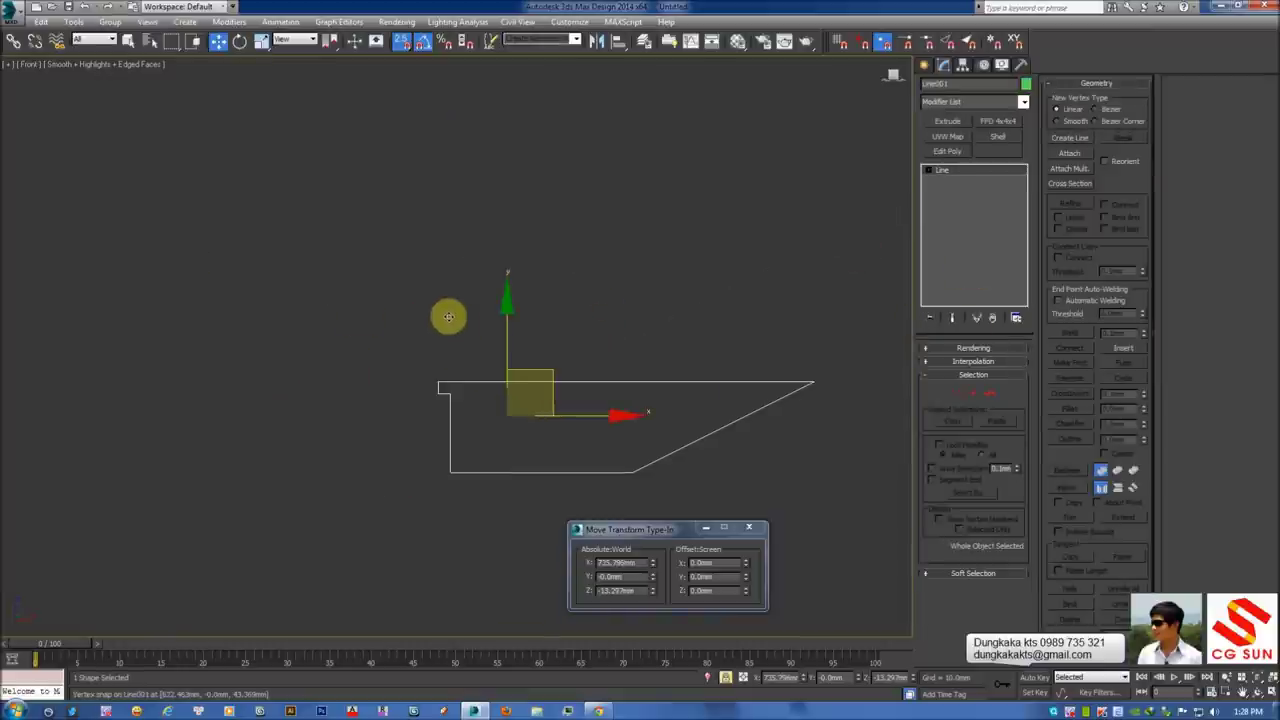
key("shift+z")
Open the Tools > Array dialog and position it beside the viewport
left_click(73, 22)
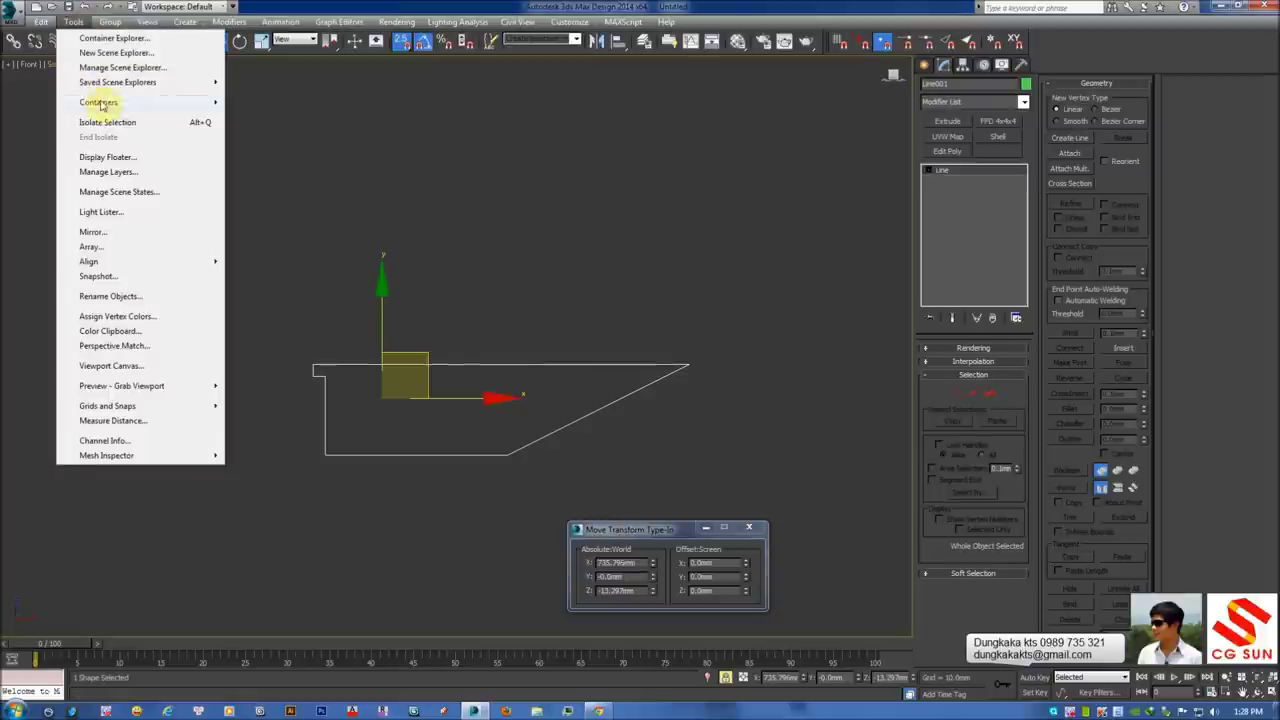
left_click(106, 250)
mouse_move(529, 243)
left_mouse_down()
mouse_move(860, 217)
mouse_move(886, 250)
mouse_move(847, 276)
left_mouse_up()
middle_click_drag(687, 372, 662, 317)
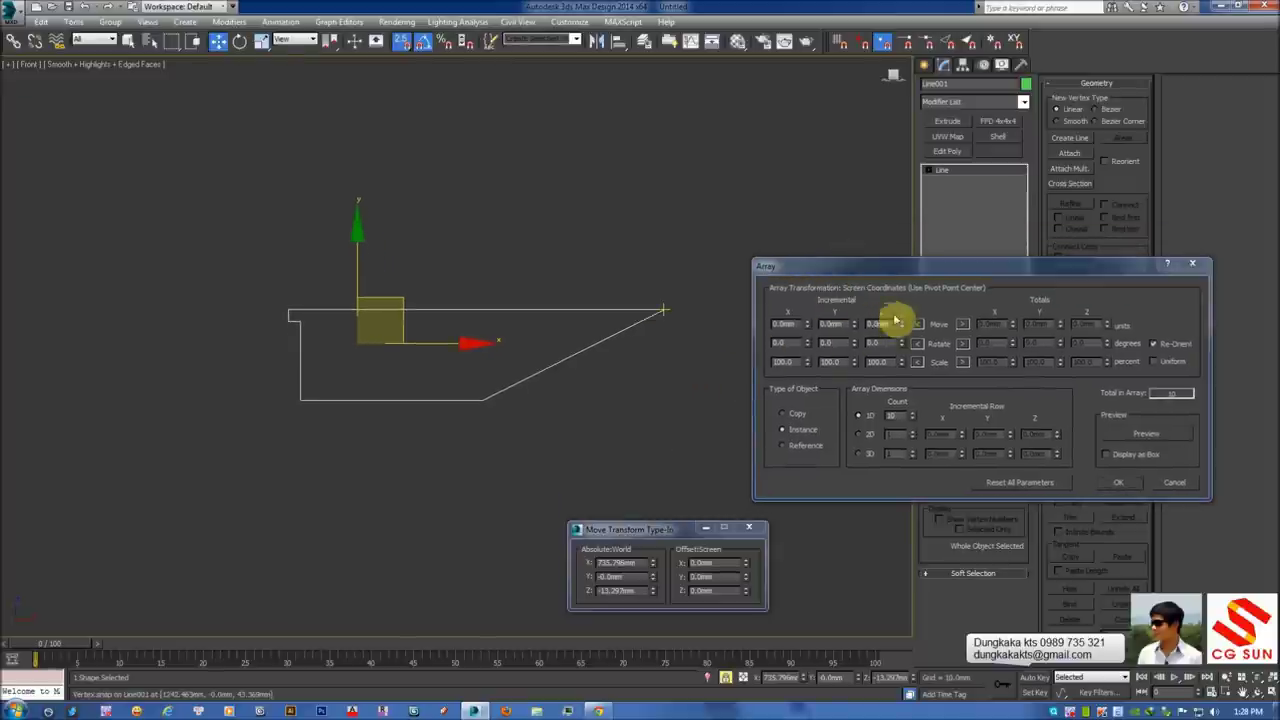
left_click_drag(823, 270, 751, 276)
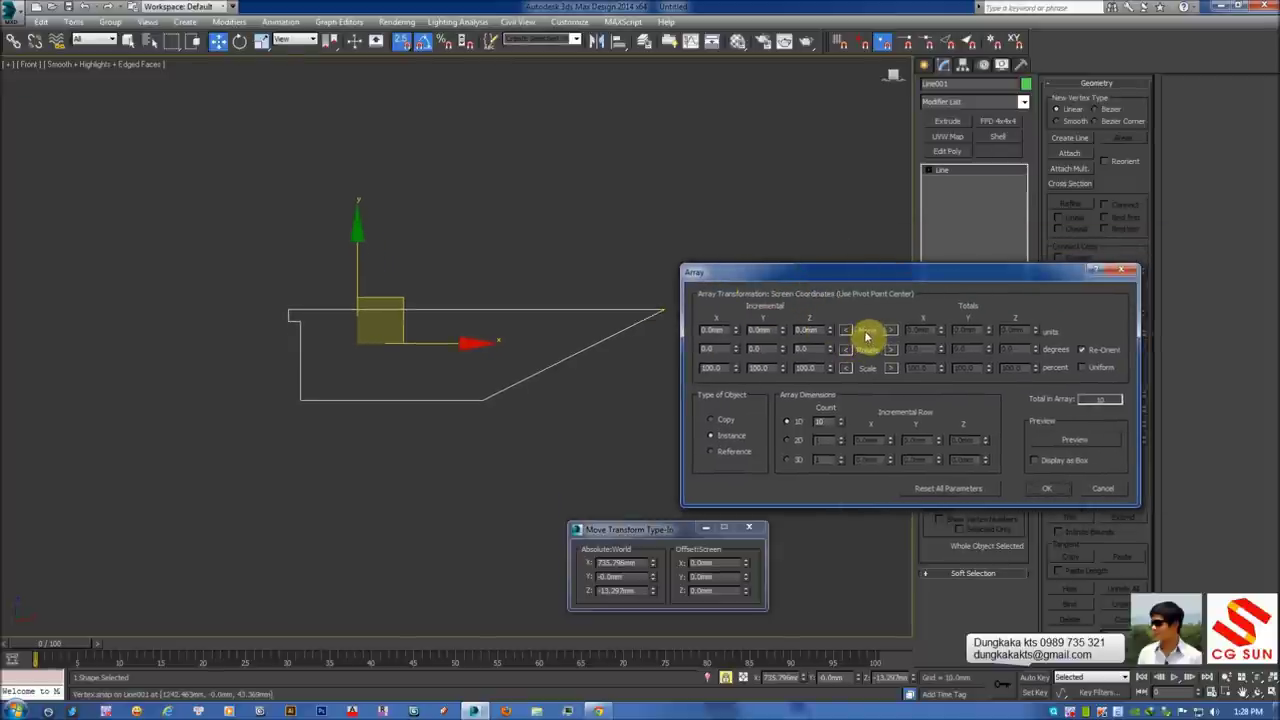
left_click_drag(786, 274, 837, 285)
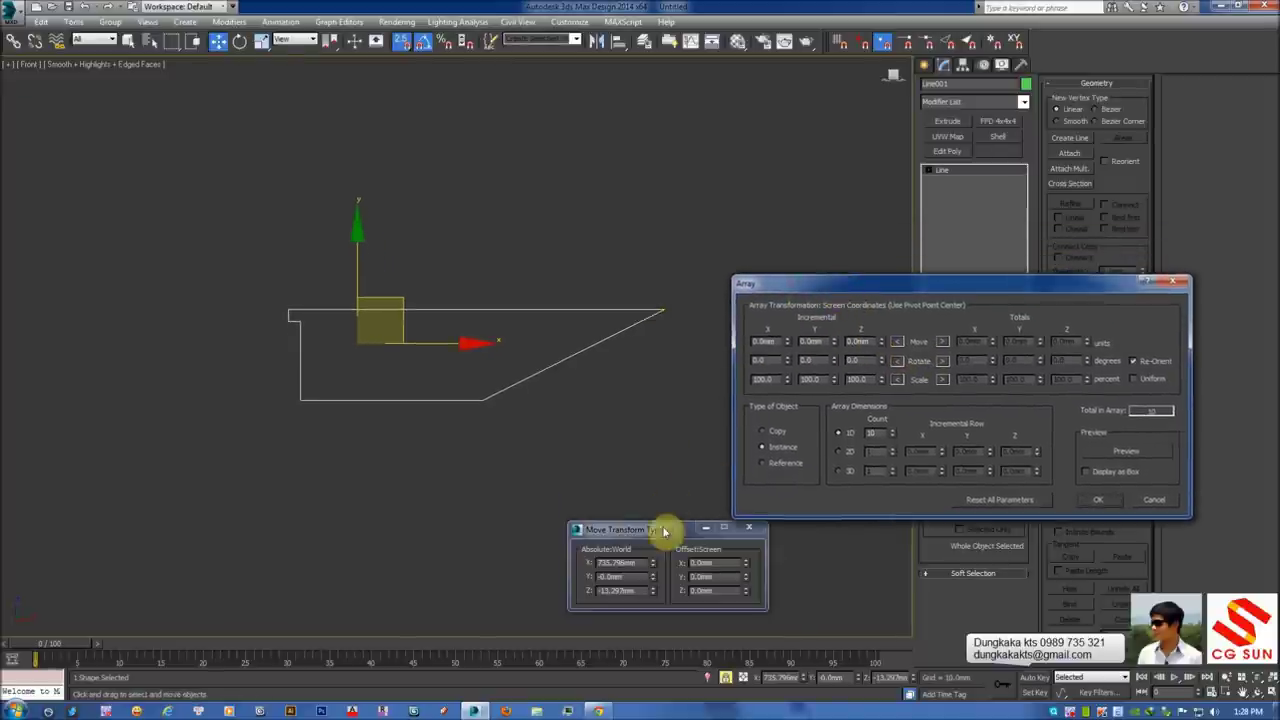
left_click_drag(663, 530, 586, 549)
left_click_drag(797, 301, 800, 326)
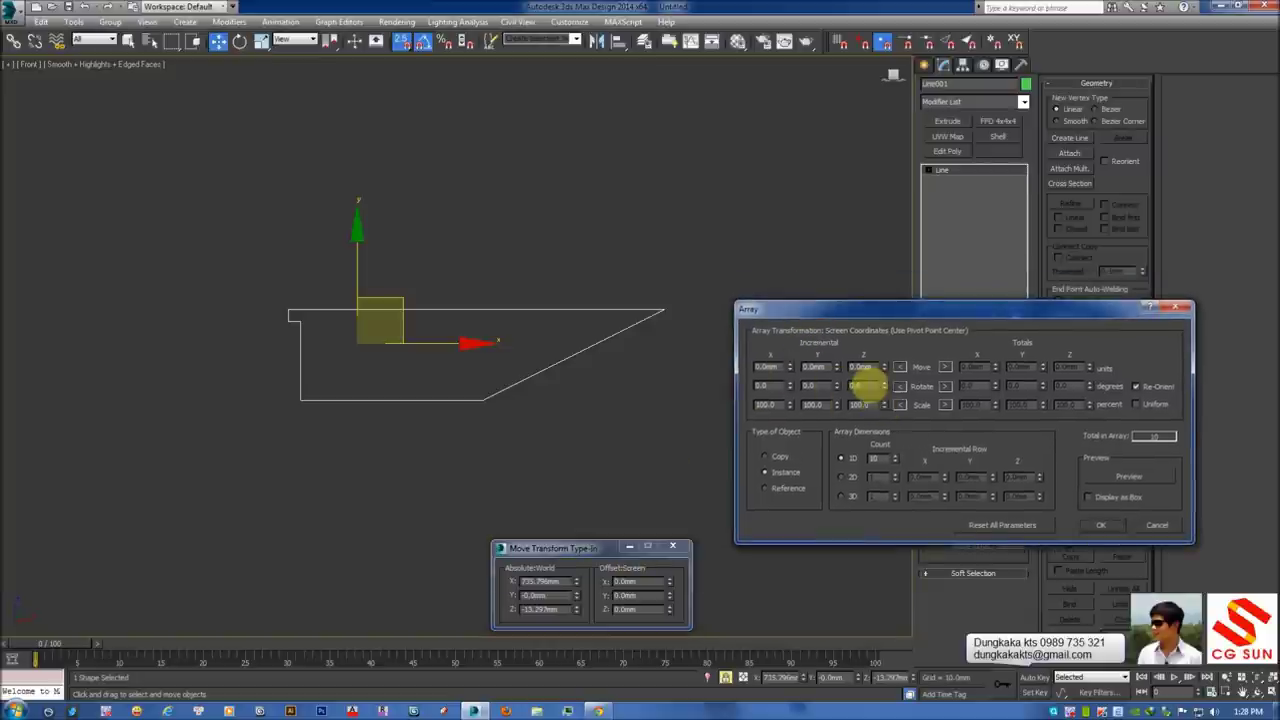
left_click_drag(864, 317, 859, 332)
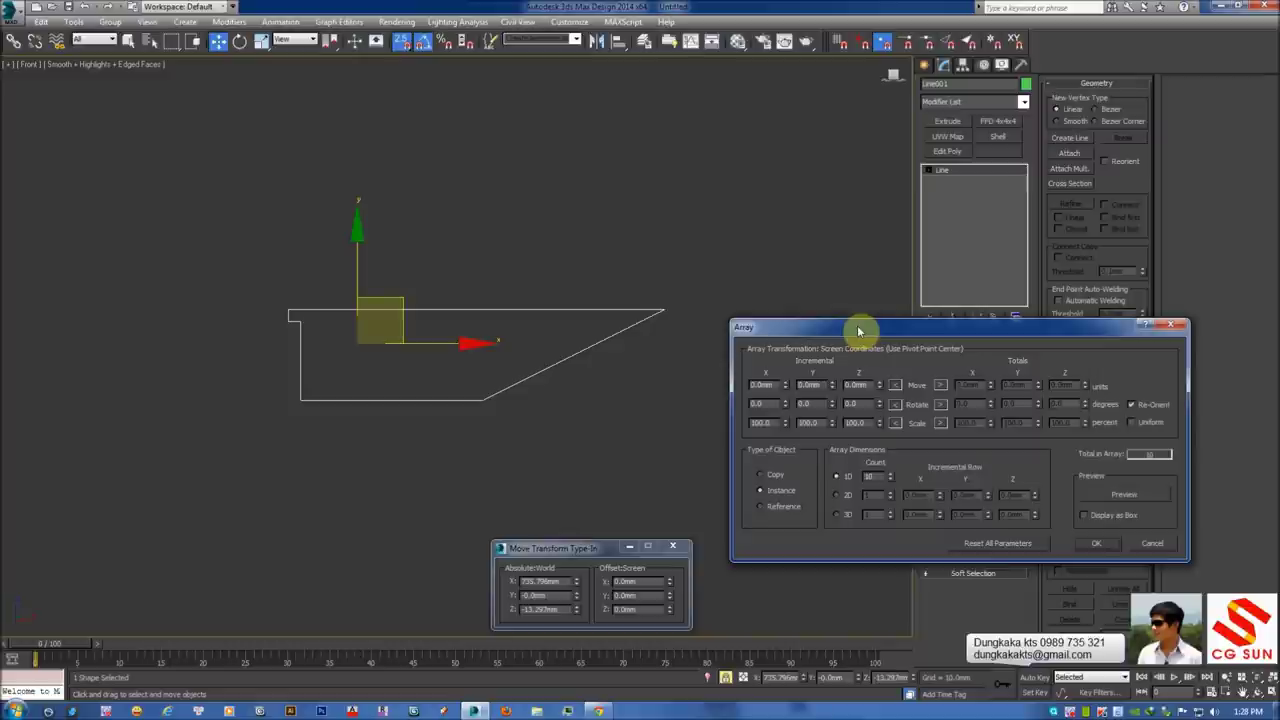
left_click_drag(858, 331, 818, 342)
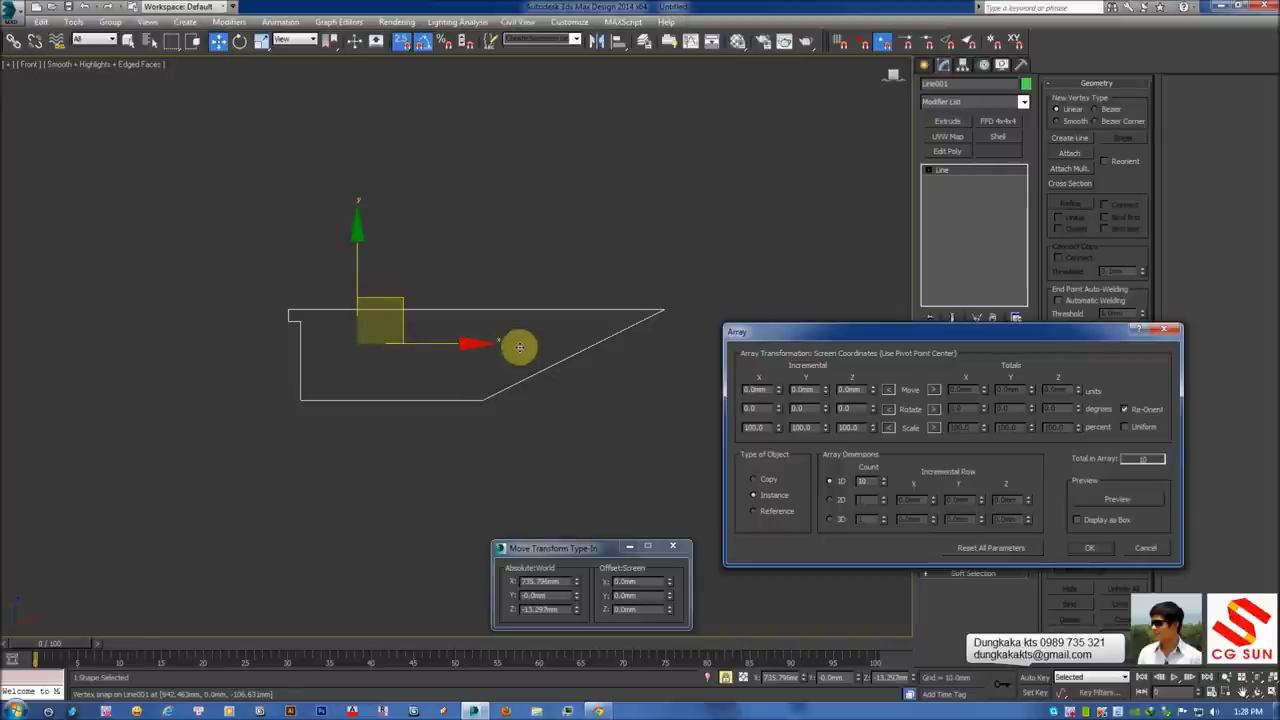
Array 11 copies of the step with Move X 300 and Y 150
left_click(768, 408)
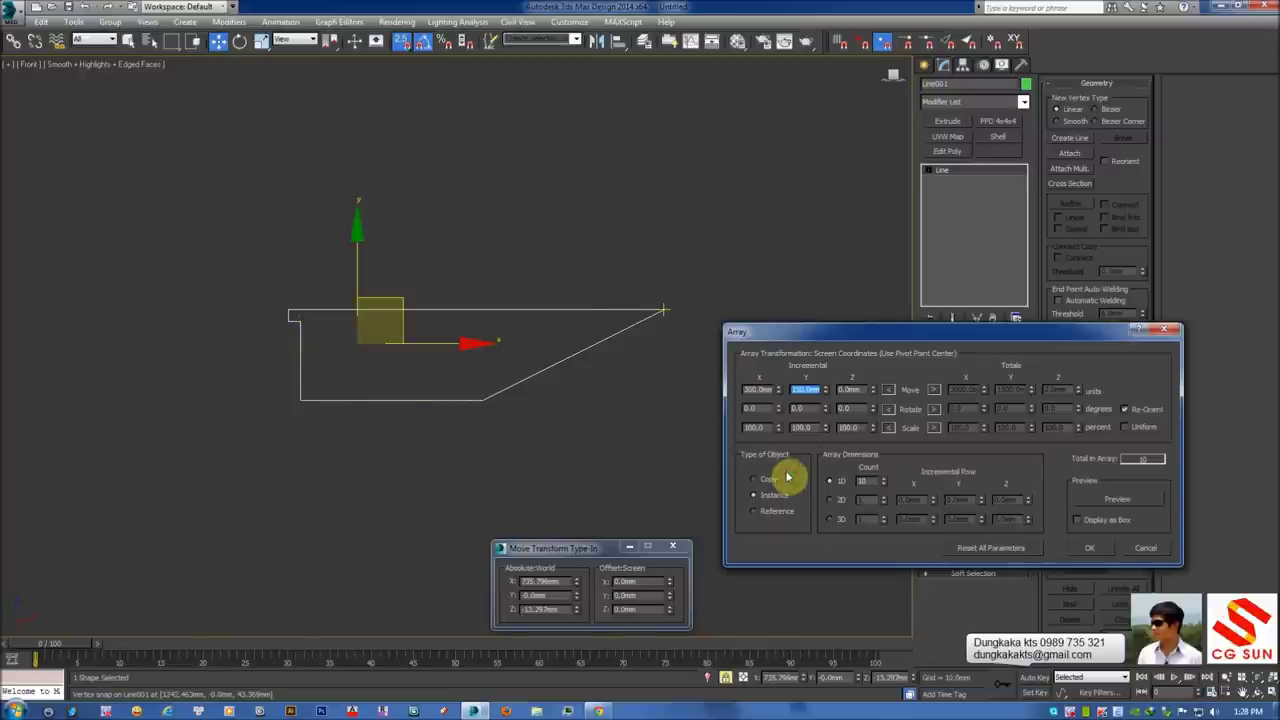
left_click_drag(860, 328, 860, 315)
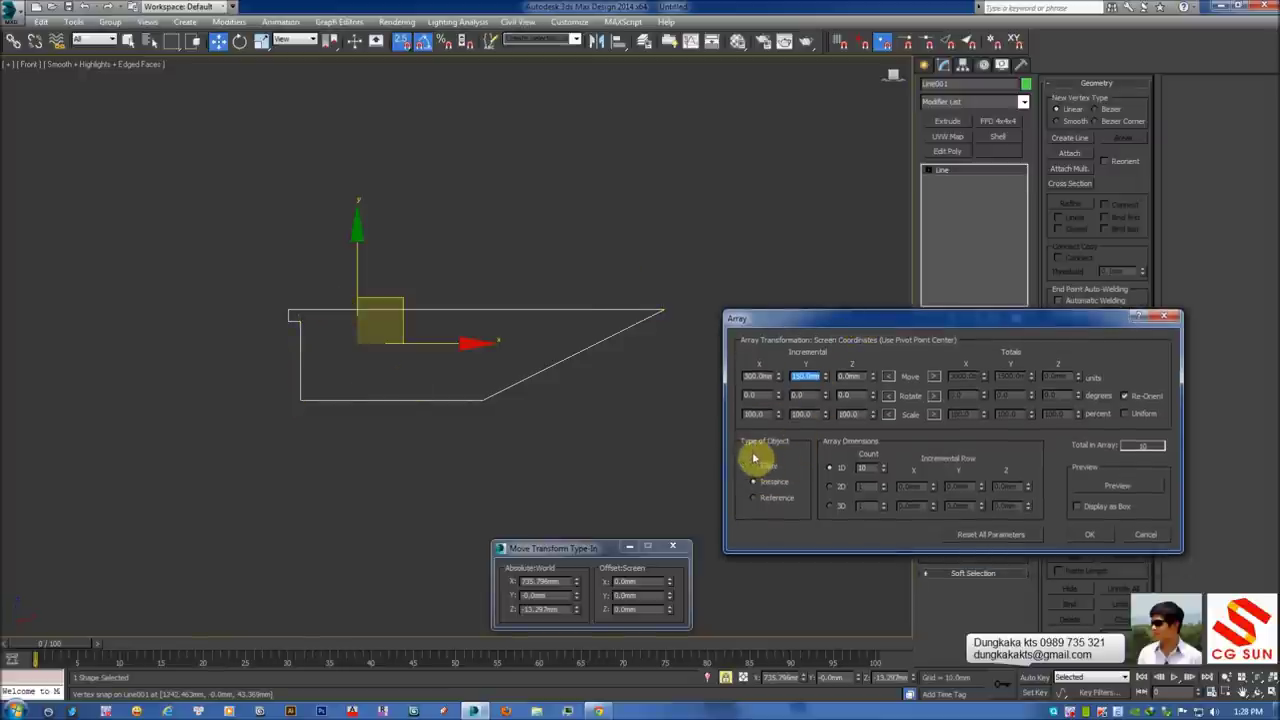
left_click(757, 467)
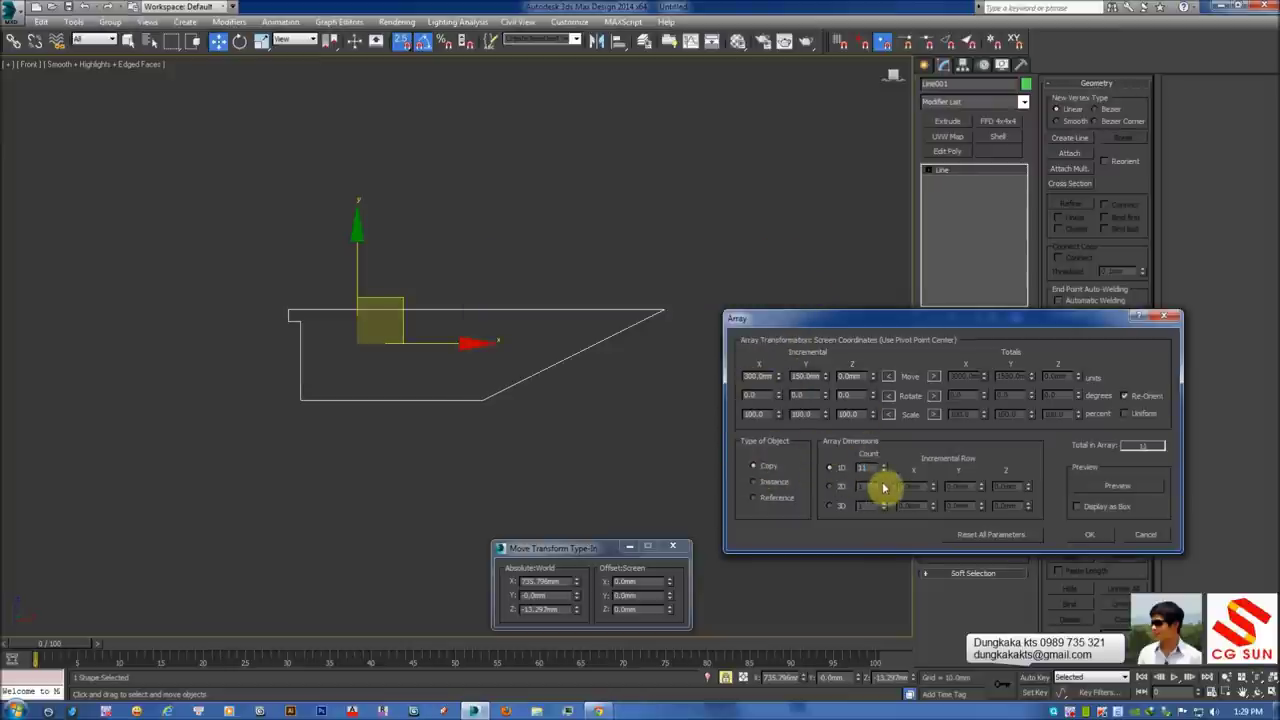
left_click_drag(929, 329, 905, 327)
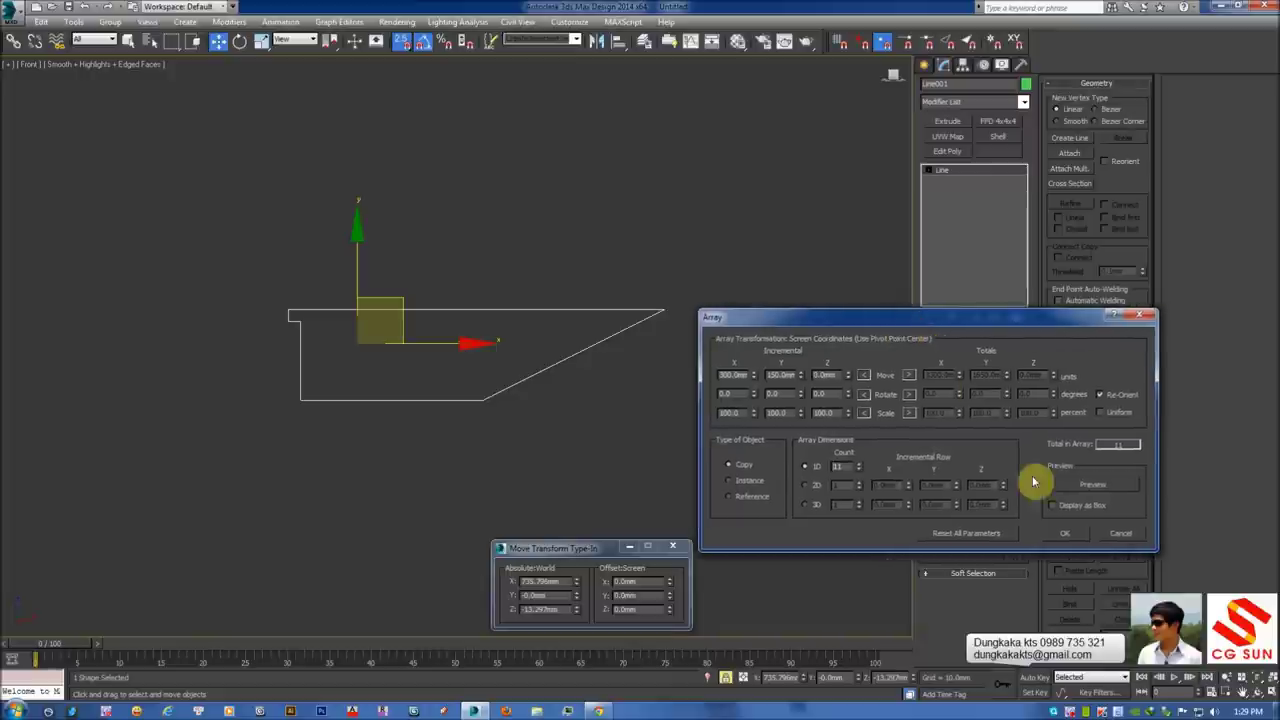
left_click(1065, 533)
scroll(611, 397, "down", 3)
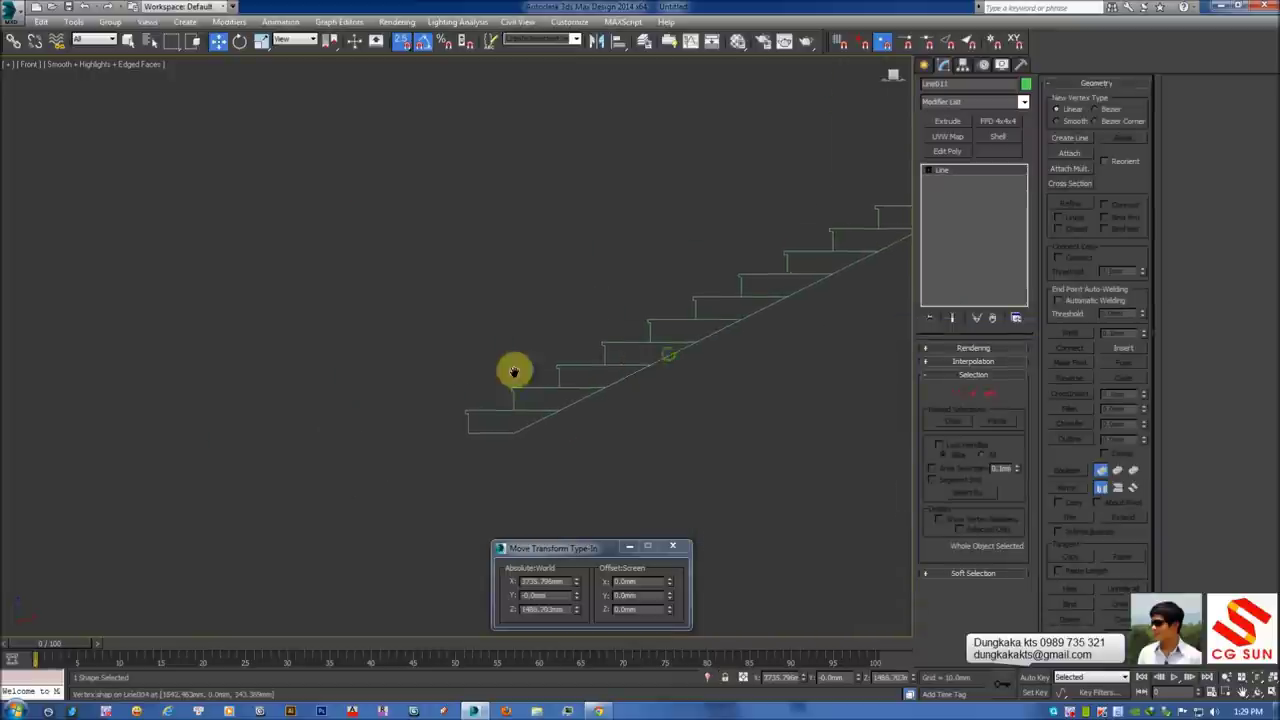
Select the top step outline Line011 and enter Vertex mode
left_click(722, 342)
middle_click_drag(722, 342, 637, 311)
middle_click_drag(429, 374, 628, 290)
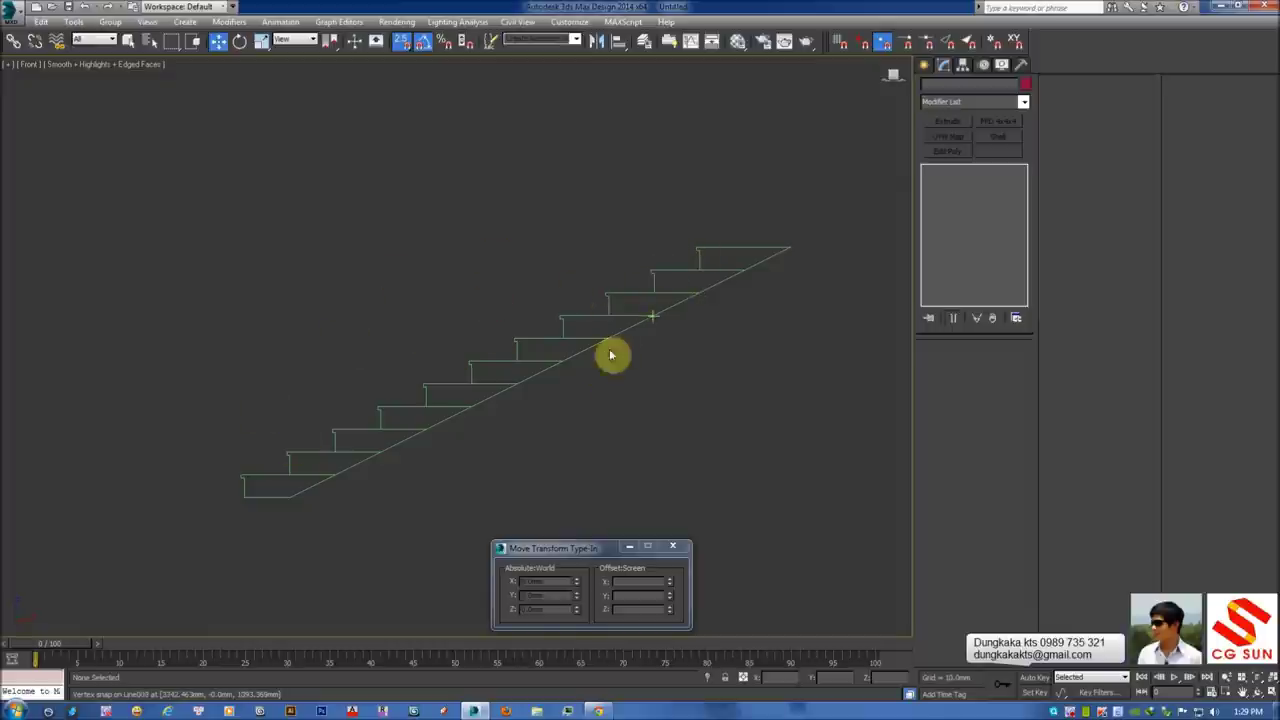
left_click(731, 249)
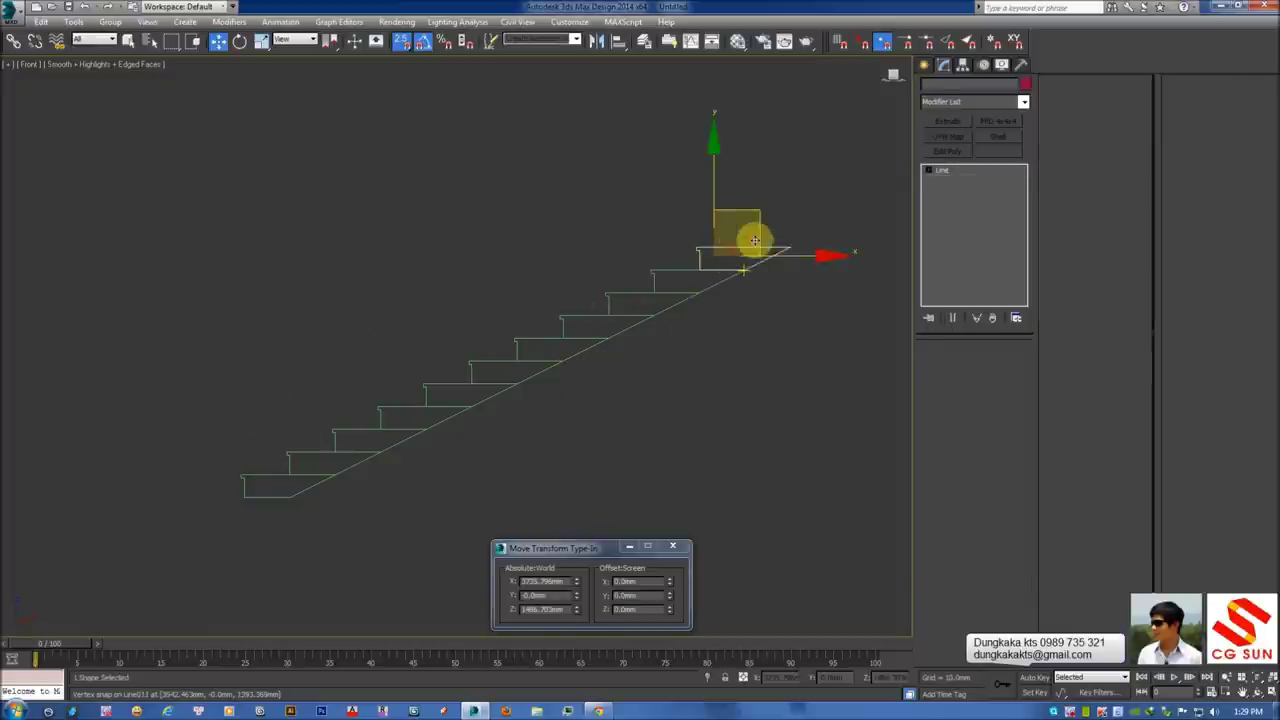
scroll(537, 306, "up", 3)
scroll(574, 280, "up", 1)
scroll(617, 271, "up", 2)
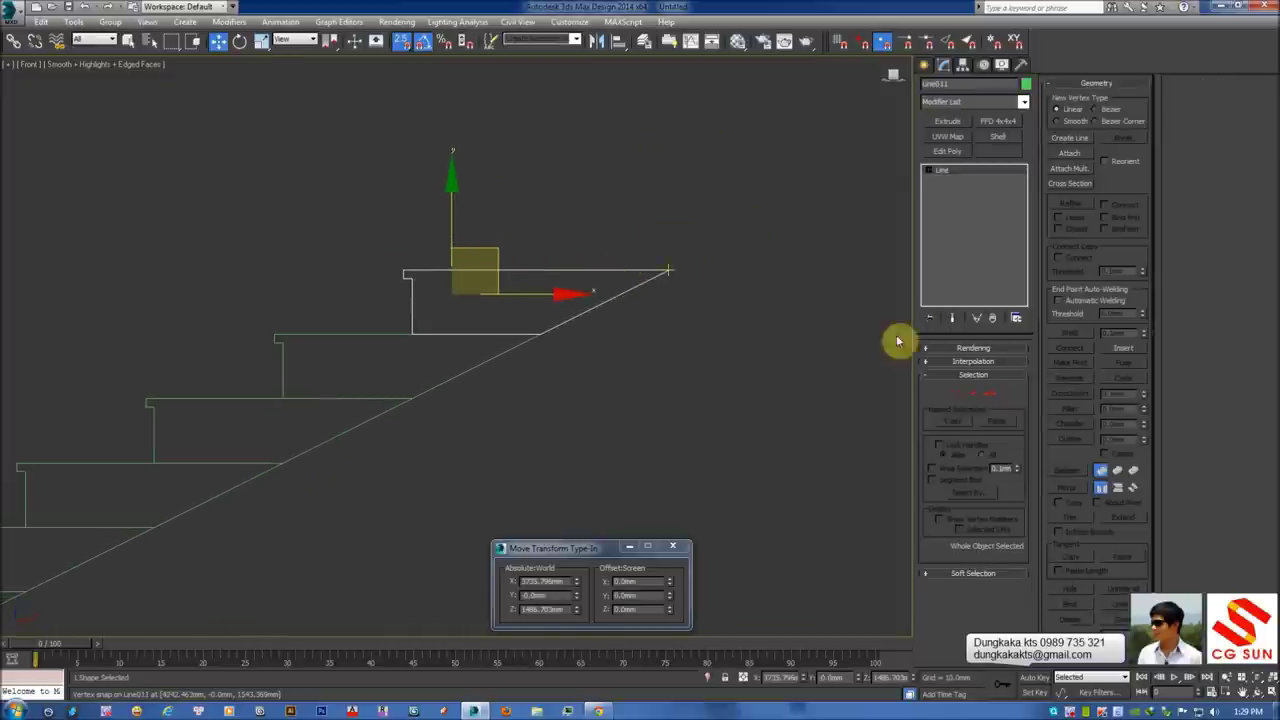
left_click(957, 393)
middle_click_drag(523, 337, 480, 330)
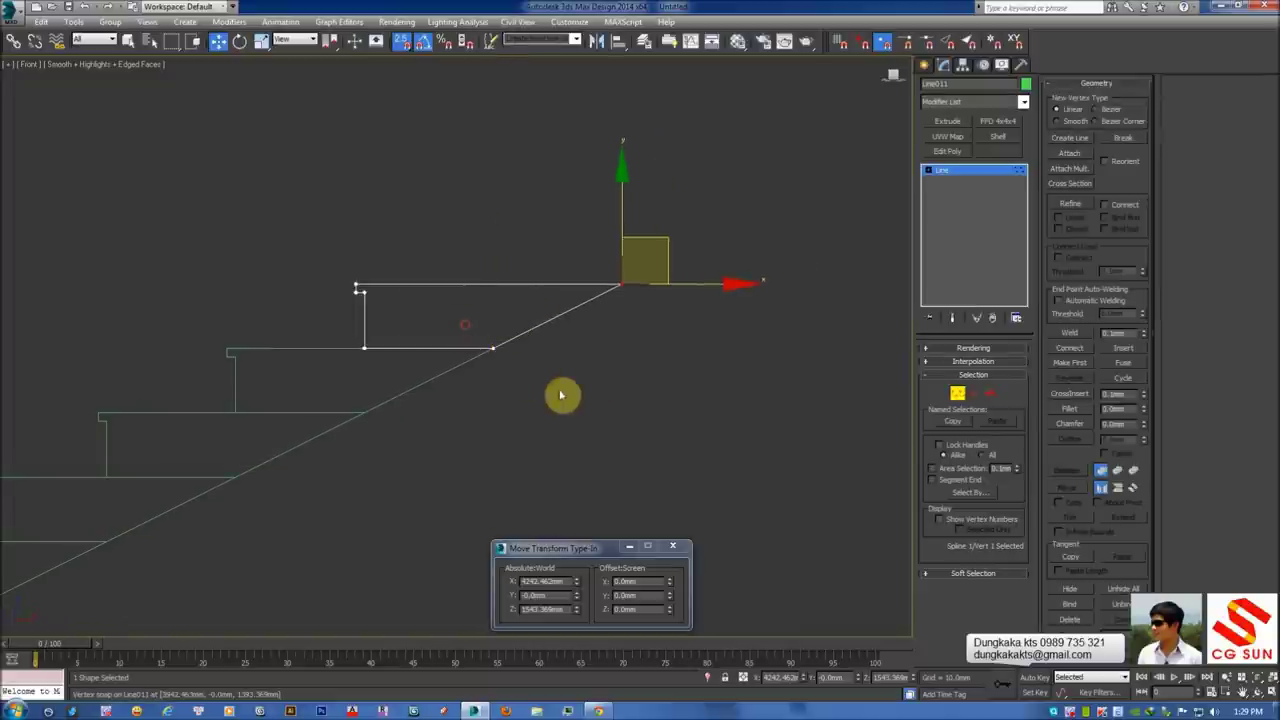
left_click(520, 368)
middle_click_drag(554, 275, 560, 274)
Shift the top step's right corner vertex 300 mm to the right
key("F12")
key("F12")
middle_click_drag(577, 420, 386, 291)
left_click_drag(386, 291, 480, 351)
middle_click_drag(480, 351, 482, 360)
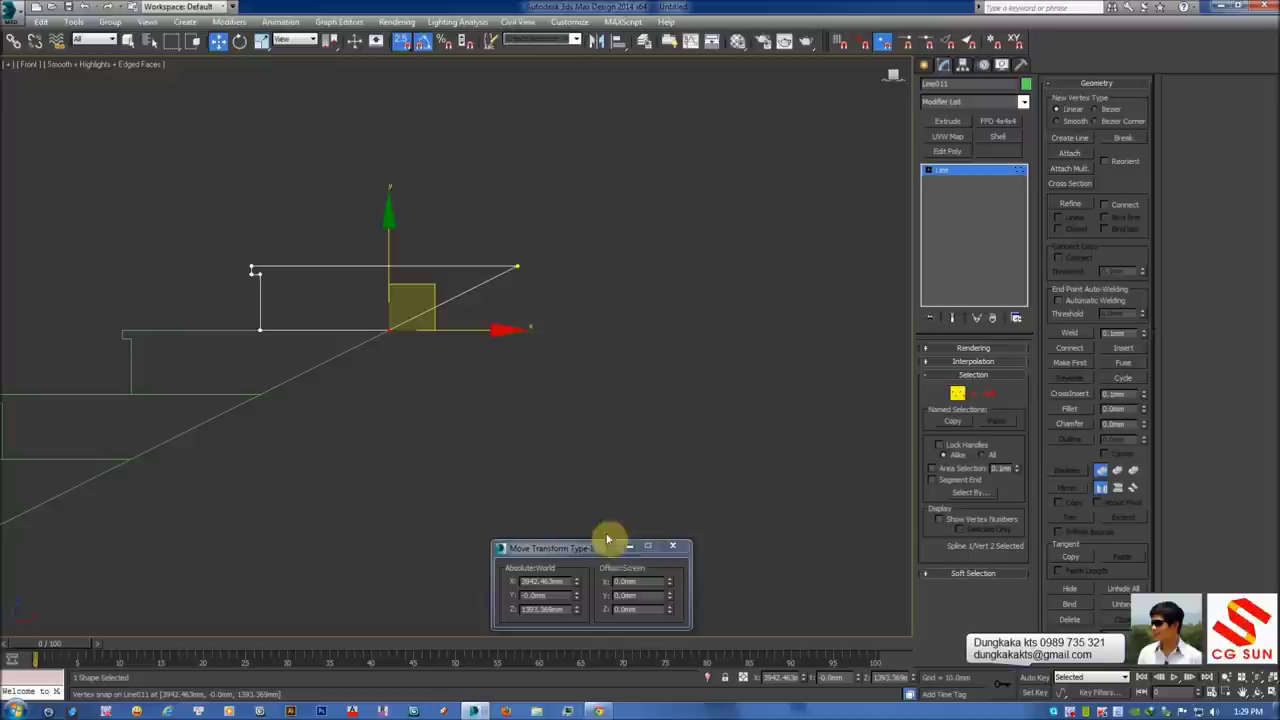
double_click(632, 582)
type("00")
key("Return")
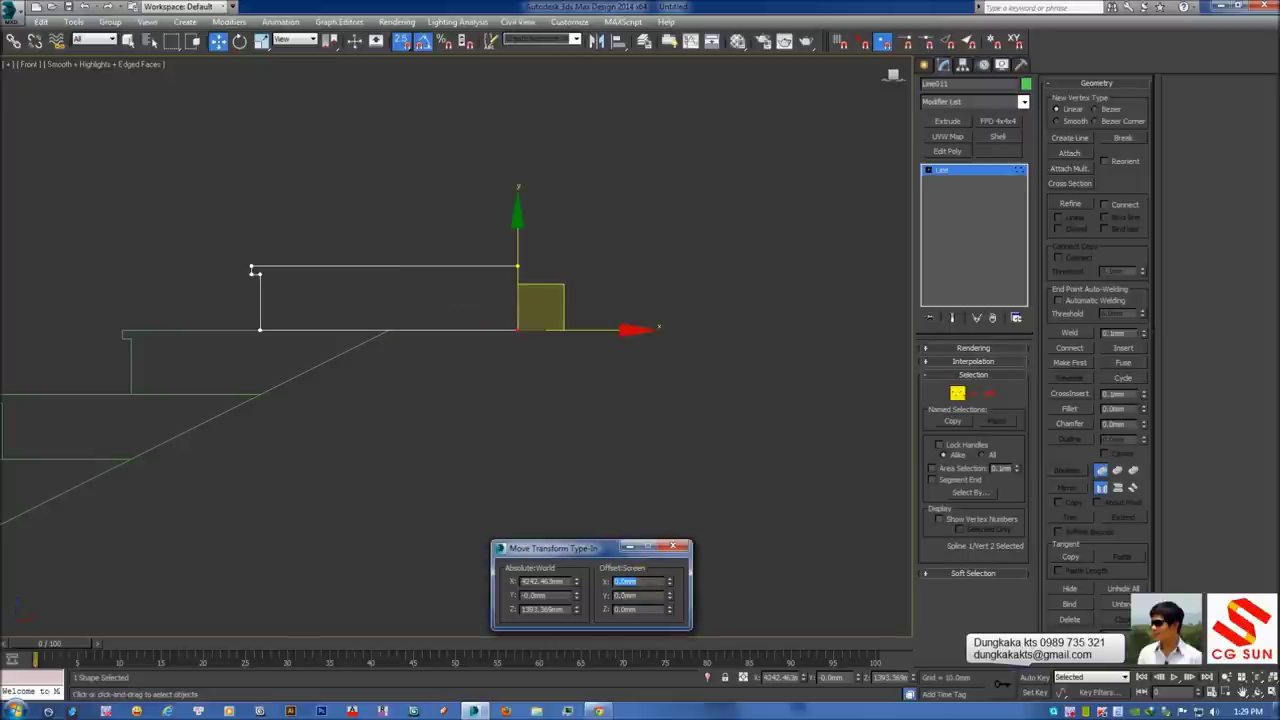
Push the two right-end vertices further right to form the landing, then exit Vertex mode
left_click_drag(494, 306, 633, 471)
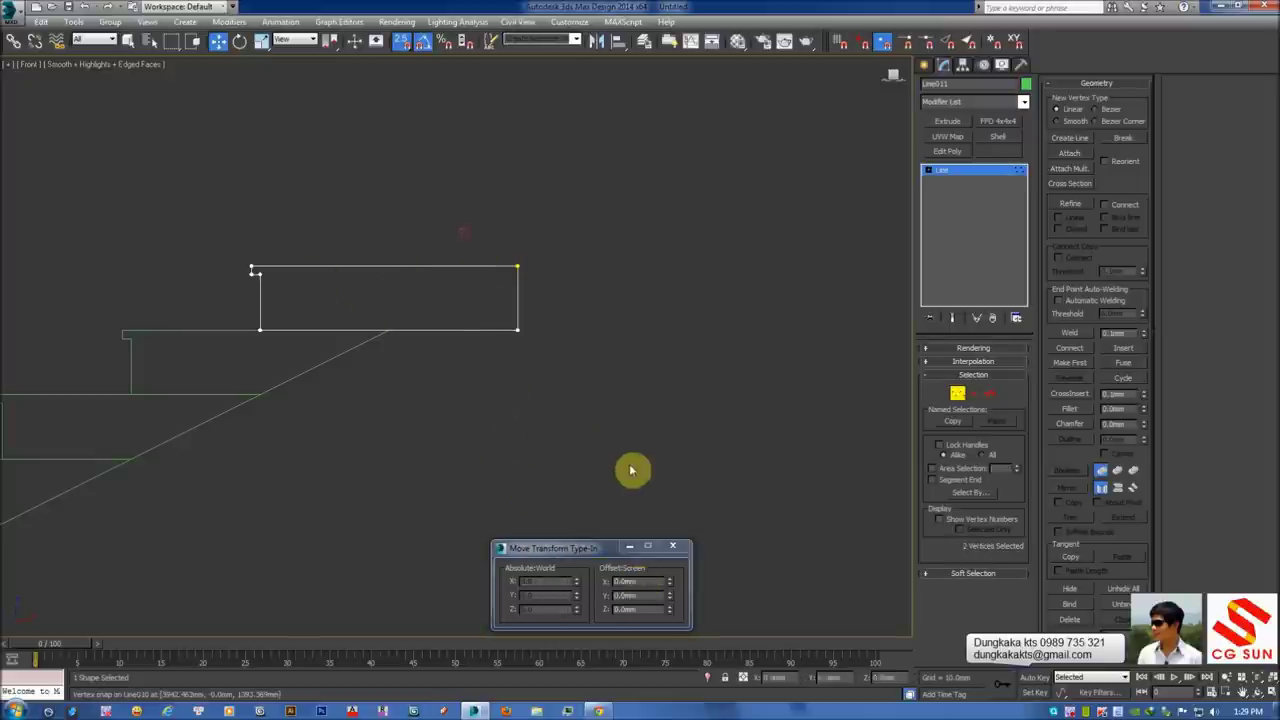
double_click(632, 582)
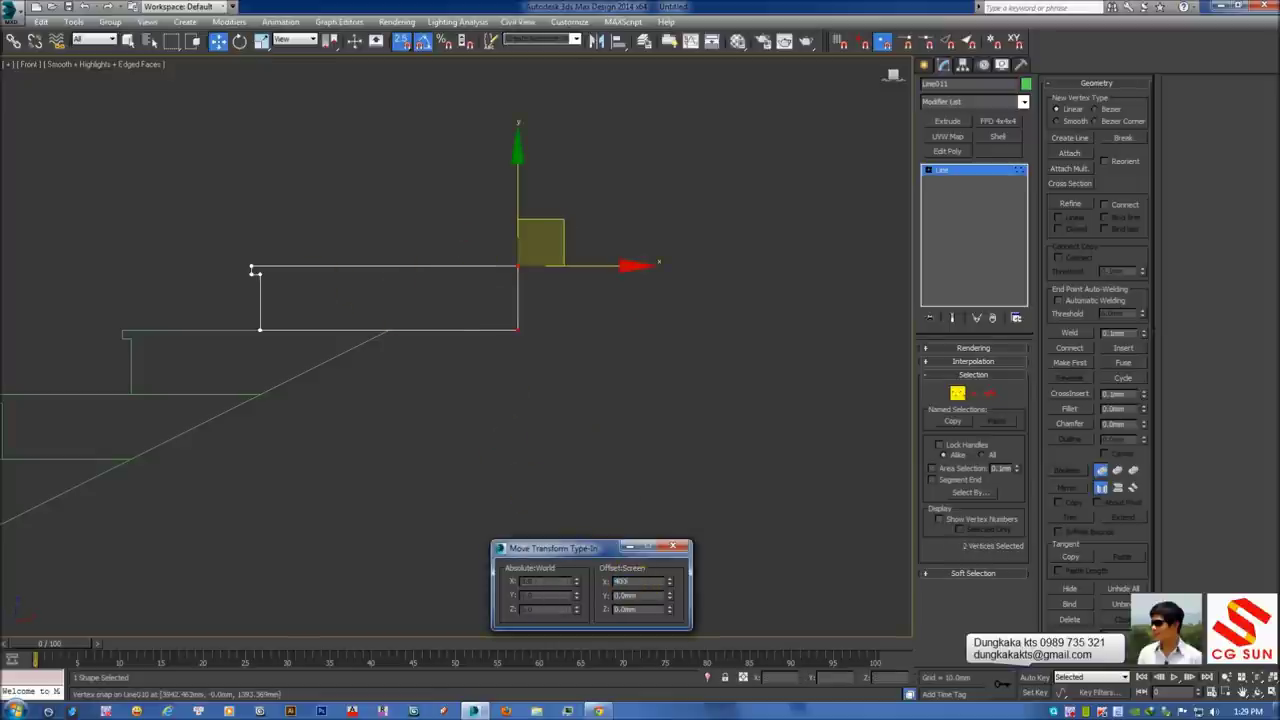
key("Return")
left_click(592, 456)
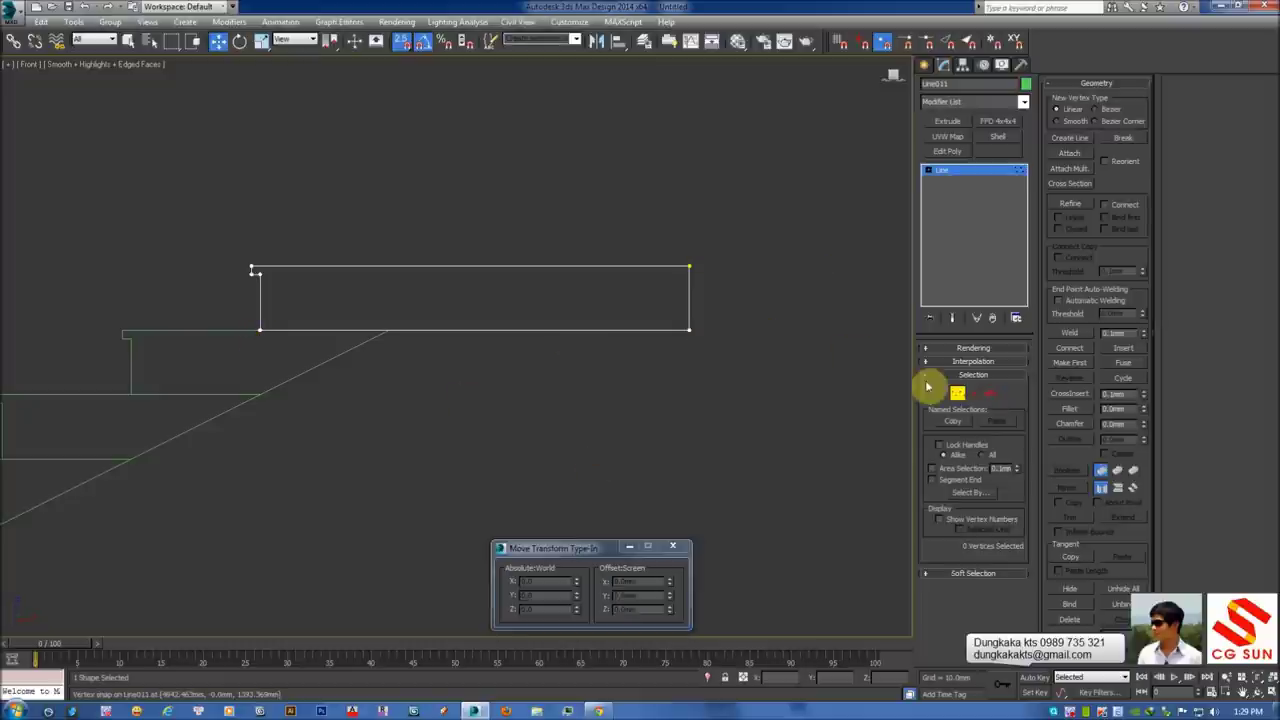
left_click(957, 396)
scroll(692, 388, "down", 3)
left_click(600, 429)
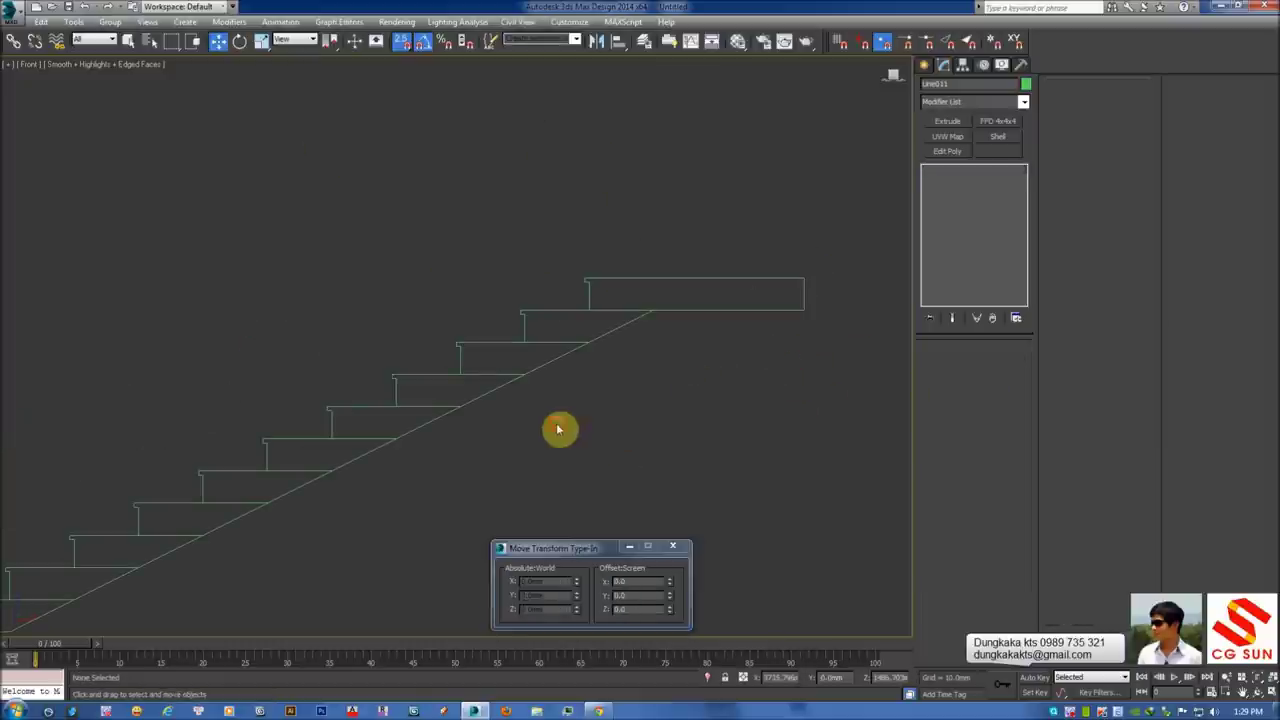
Attach each lower step outline to Line010 into one shape
left_click(632, 323)
scroll(660, 295, "down", 2)
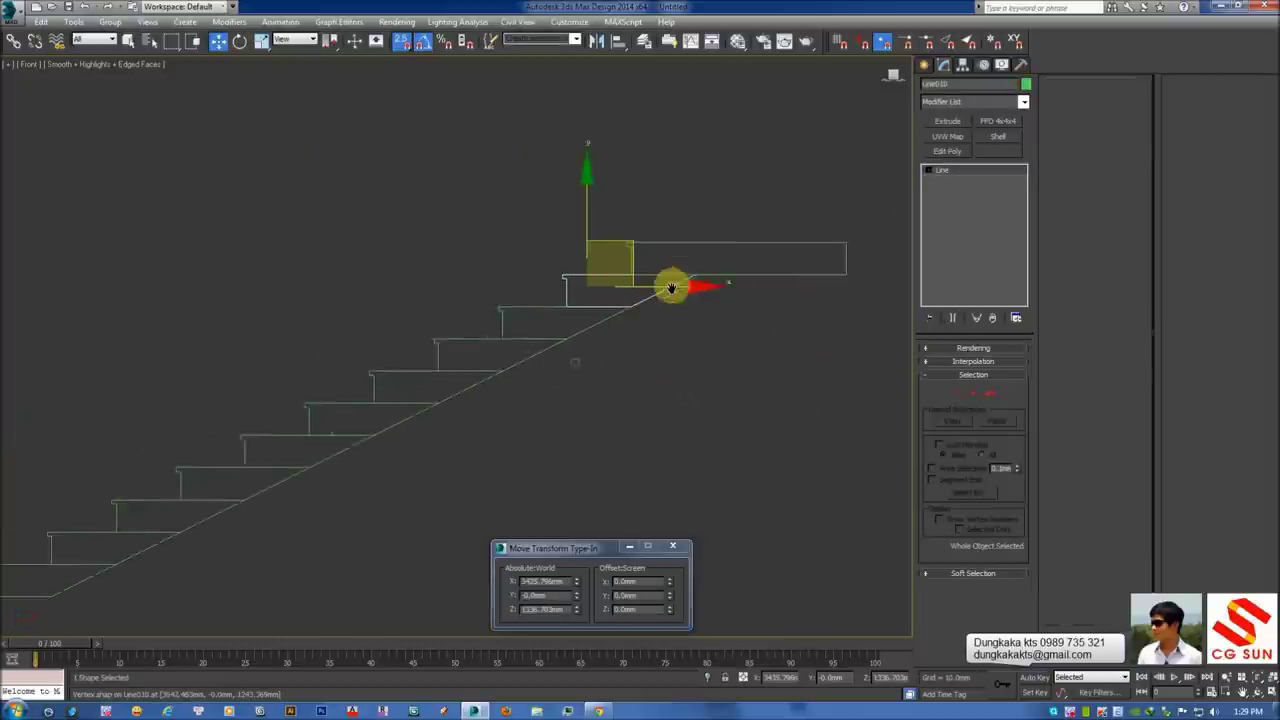
scroll(674, 290, "down", 2)
middle_click_drag(690, 260, 700, 250)
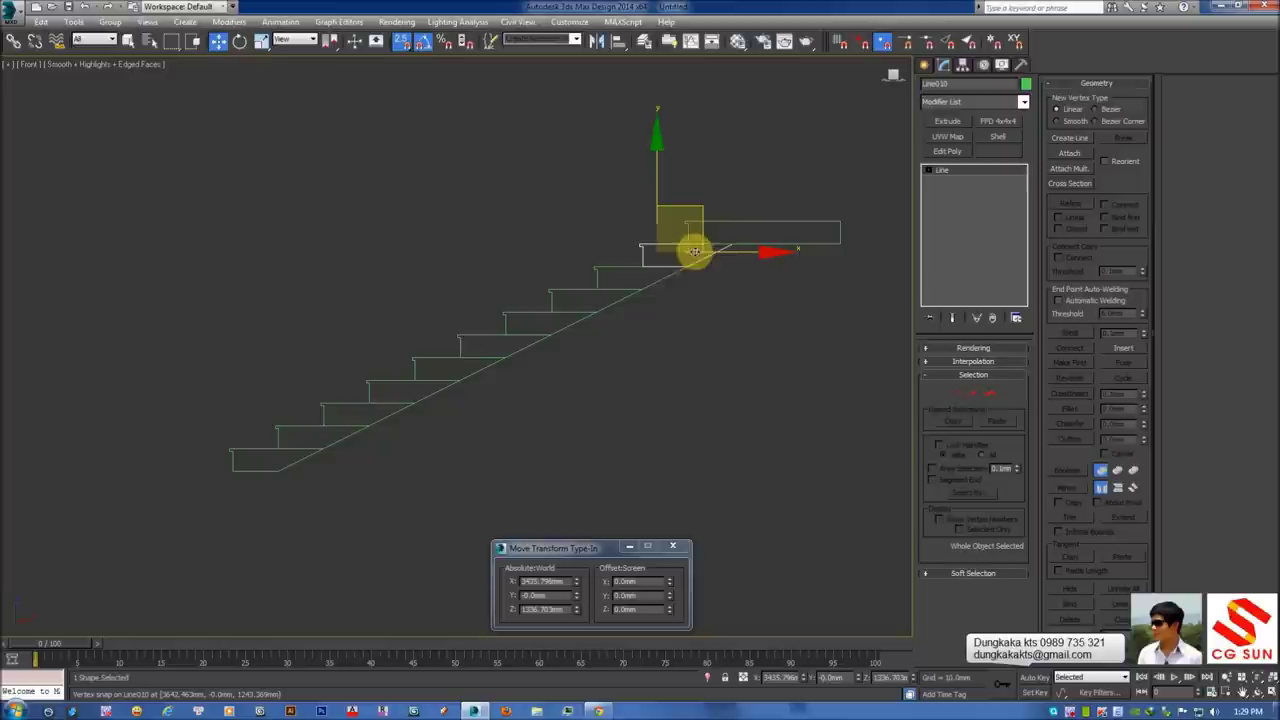
left_click(1075, 155)
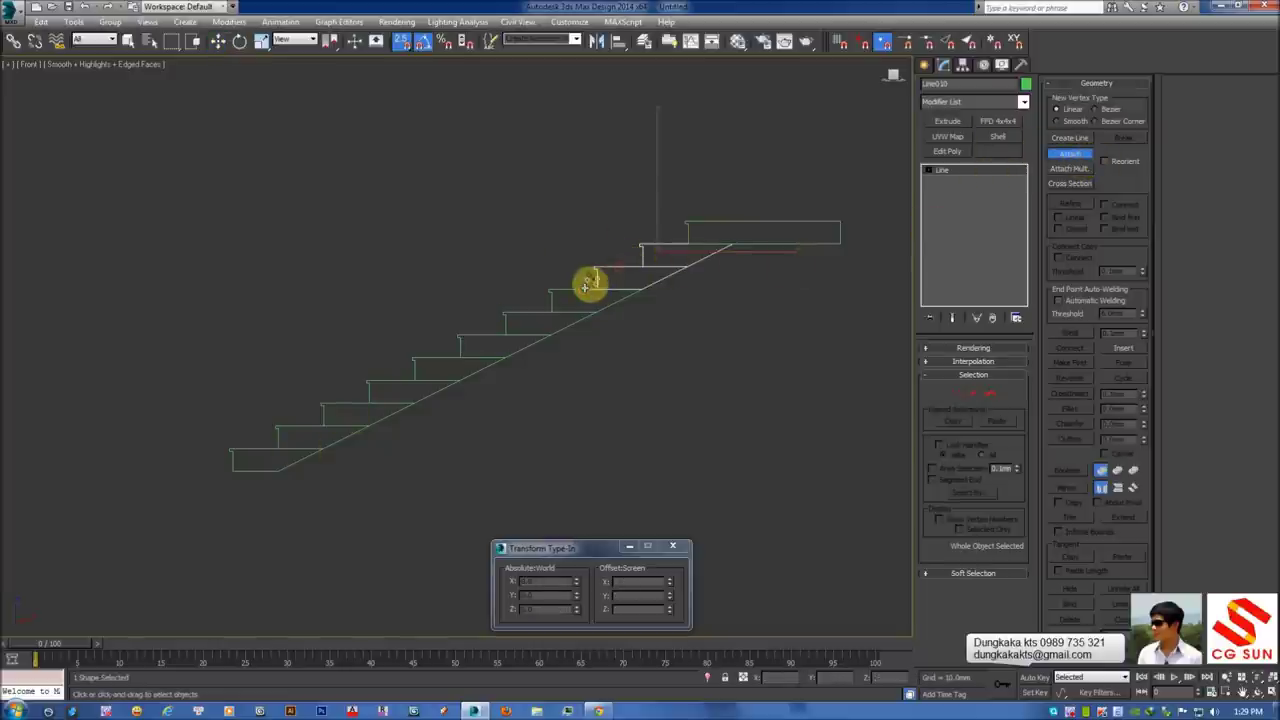
left_click(489, 349)
left_click(463, 374)
left_click(423, 406)
left_click(375, 430)
left_click(323, 451)
left_click(294, 463)
Zoom in and select the Line011 landing outline
middle_click_drag(377, 451, 347, 459)
key("w")
scroll(600, 354, "up", 2)
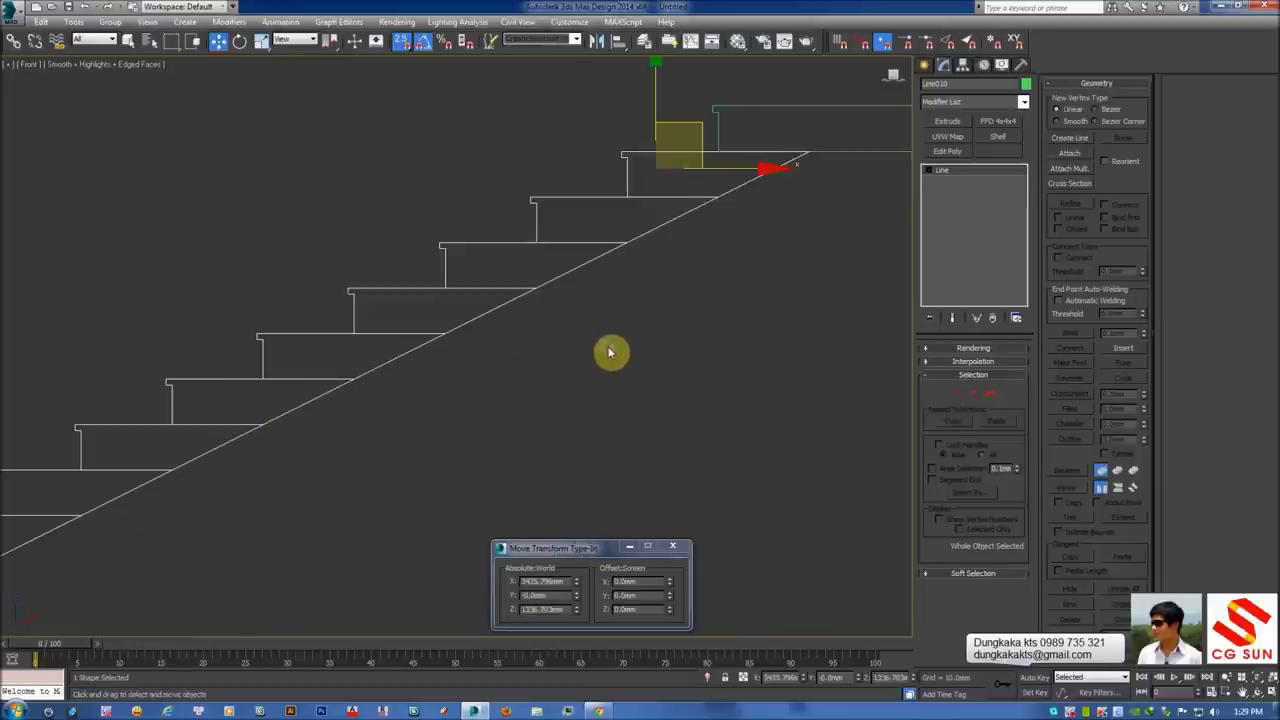
scroll(740, 300, "up", 2)
scroll(690, 272, "up", 3)
scroll(480, 330, "up", 2)
left_click(657, 277)
scroll(657, 277, "up", 2)
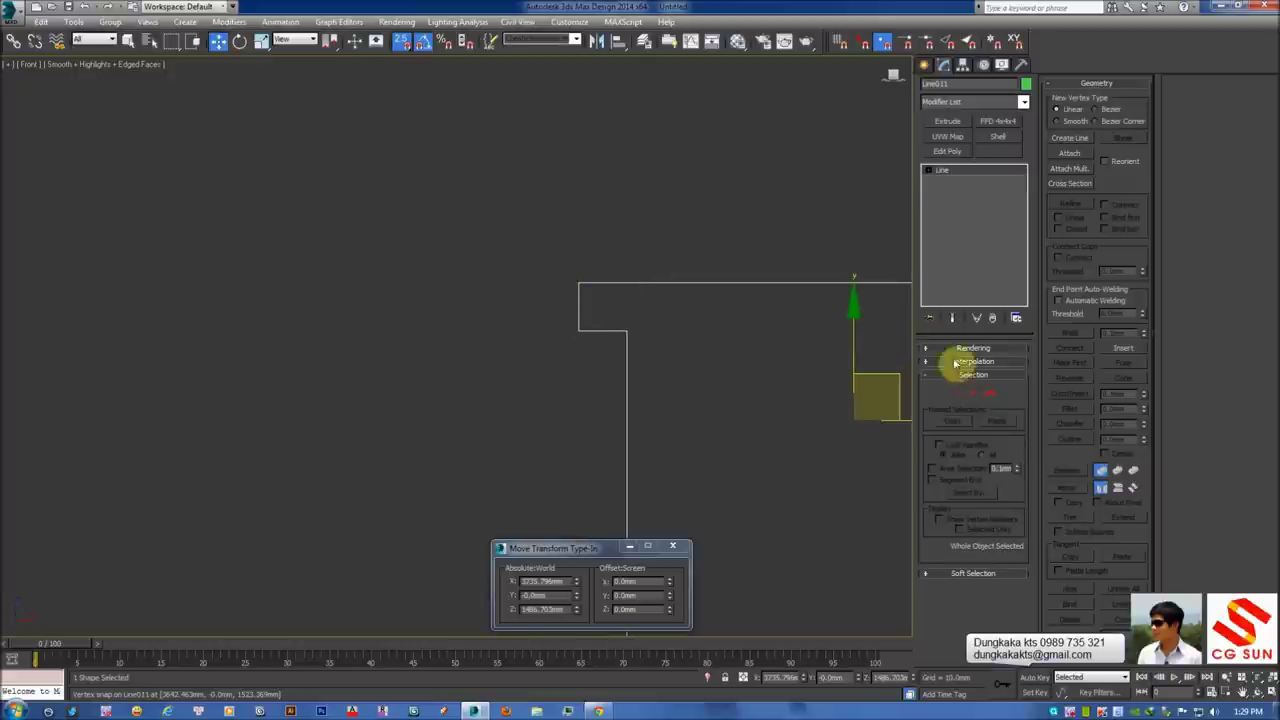
Select the landing's two left-end corner vertices, trying and undoing a fillet
left_click(959, 394)
left_click(580, 329)
left_click(581, 253)
left_click_drag(564, 312, 565, 340)
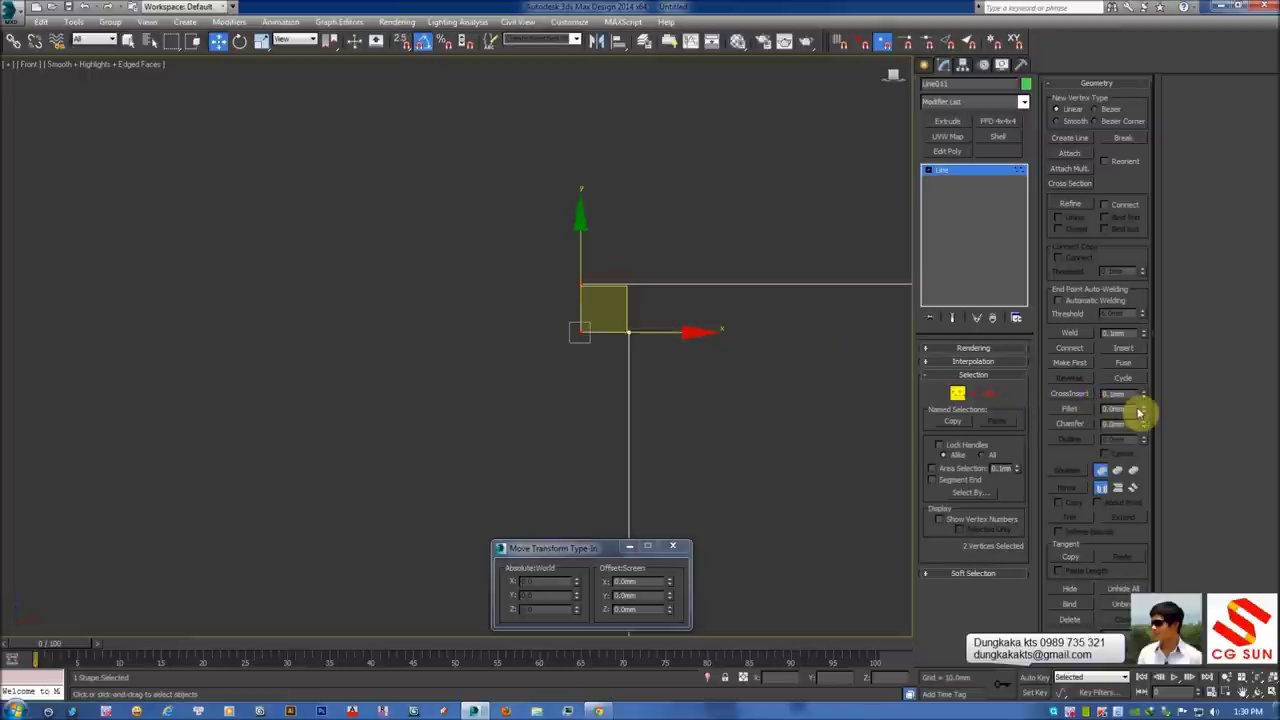
left_click_drag(1146, 410, 1144, 395)
key("ctrl+z")
Chamfer the landing's upper-left corner and leave Vertex mode
left_click(1069, 423)
mouse_move(586, 302)
left_mouse_down()
mouse_move(613, 341)
mouse_move(660, 278)
left_mouse_up()
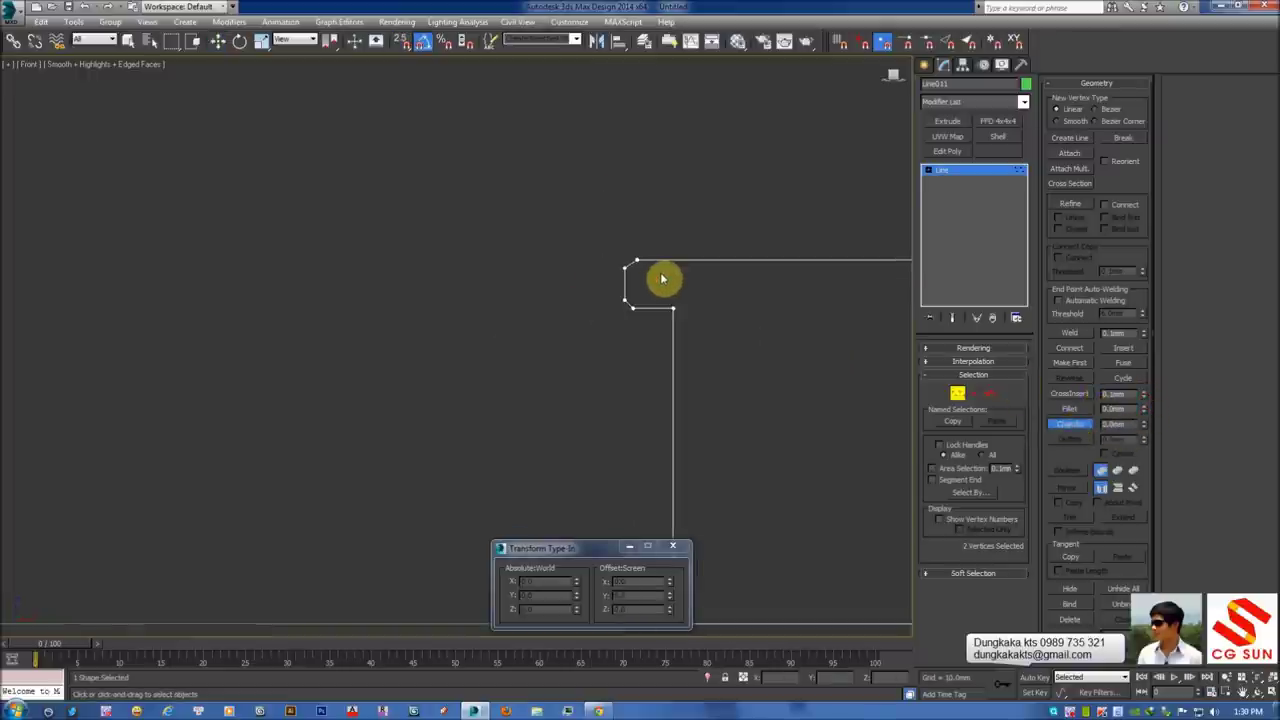
key("w")
scroll(683, 231, "down", 4)
scroll(733, 292, "down", 5)
left_click(957, 393)
scroll(720, 265, "down", 2)
middle_click_drag(720, 265, 743, 327, "alt")
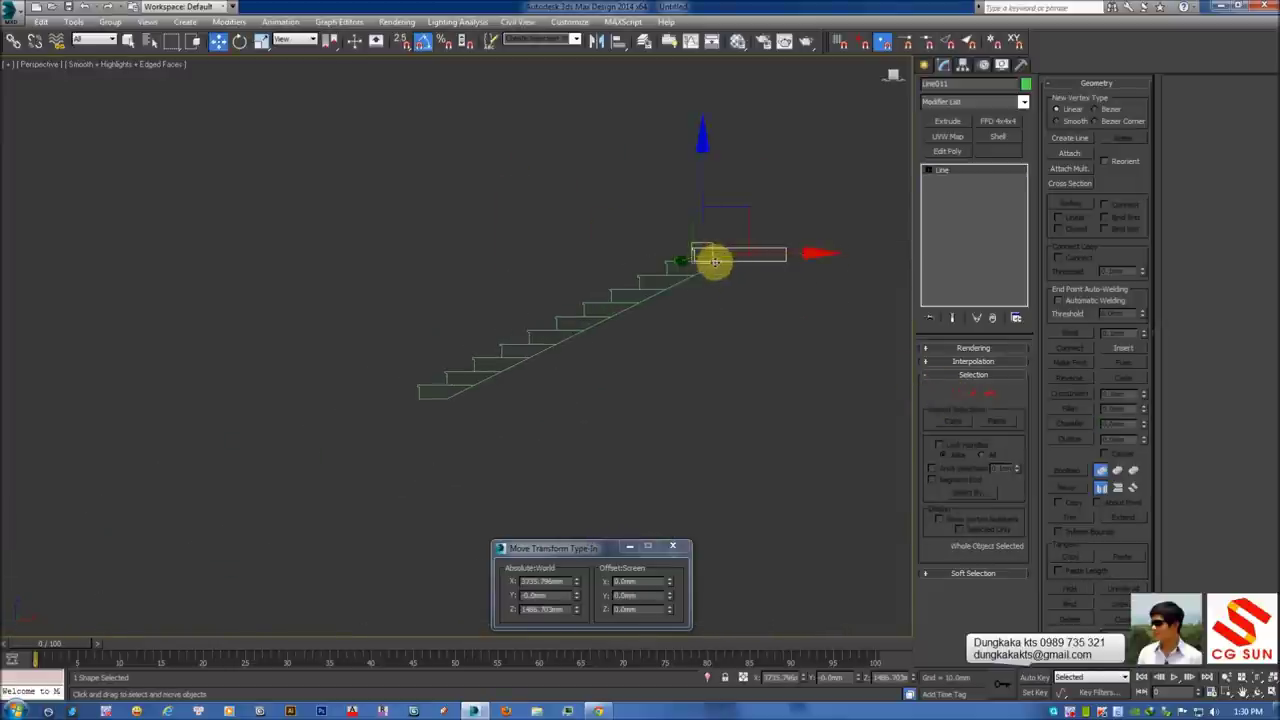
Extrude the Line010 step outline 1000 mm deep into solid green stairs
left_click(742, 327)
left_click(700, 270)
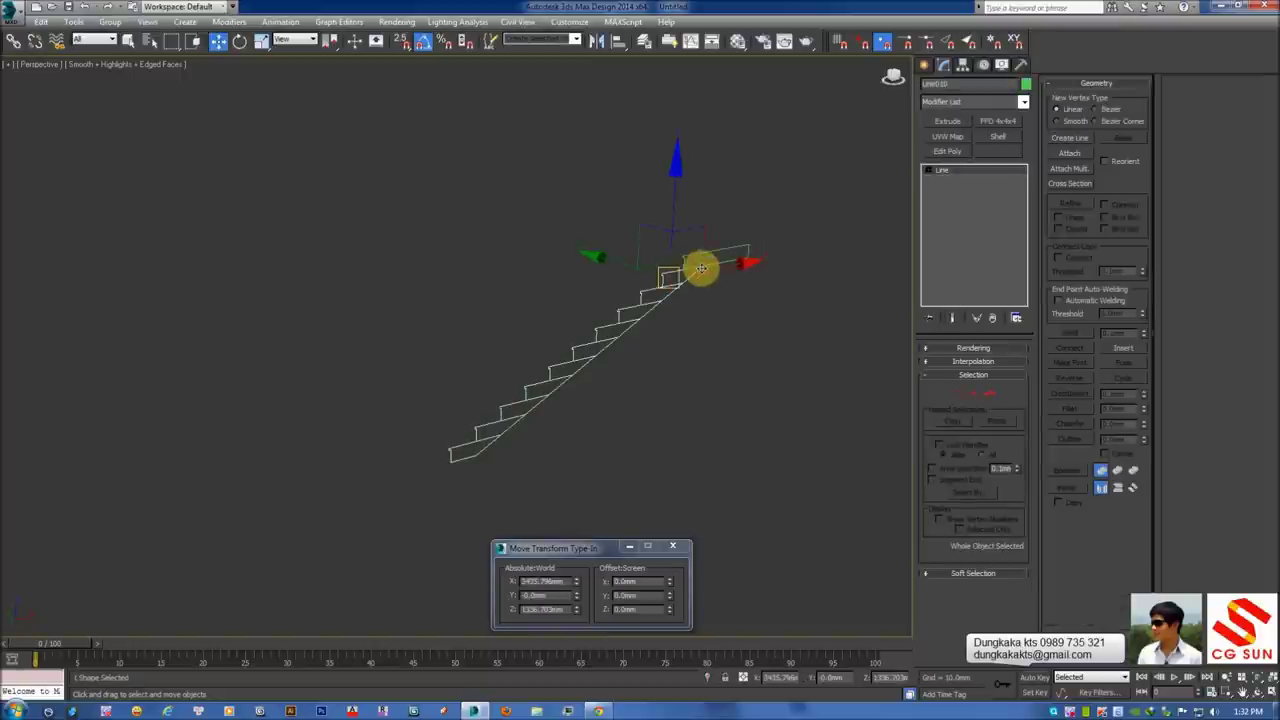
left_click(711, 263)
left_click(676, 337)
left_click(640, 317)
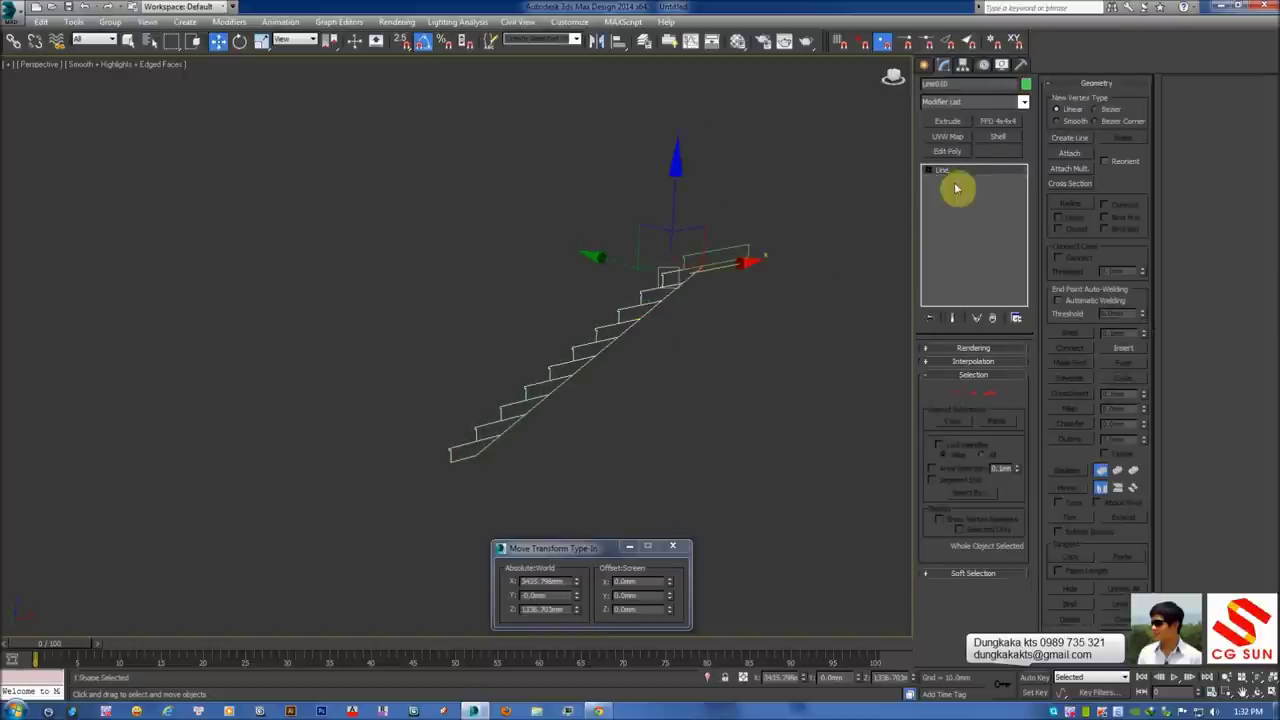
left_click(950, 121)
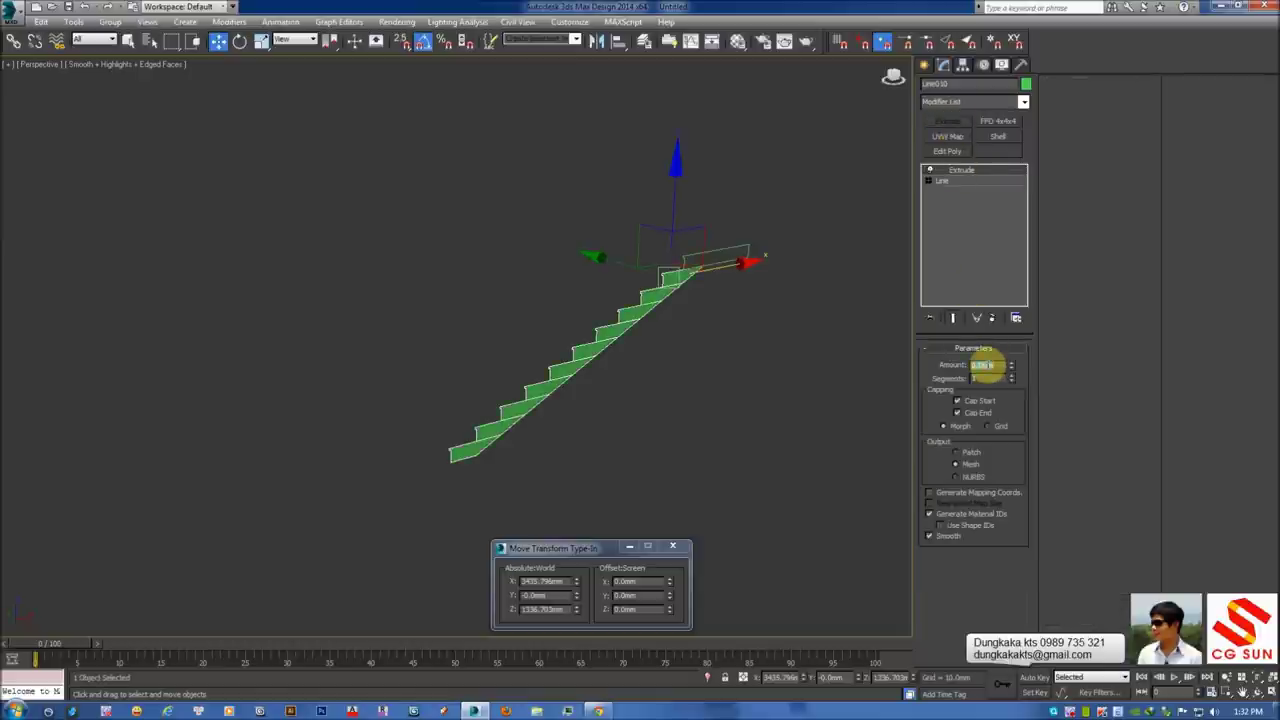
type("1000")
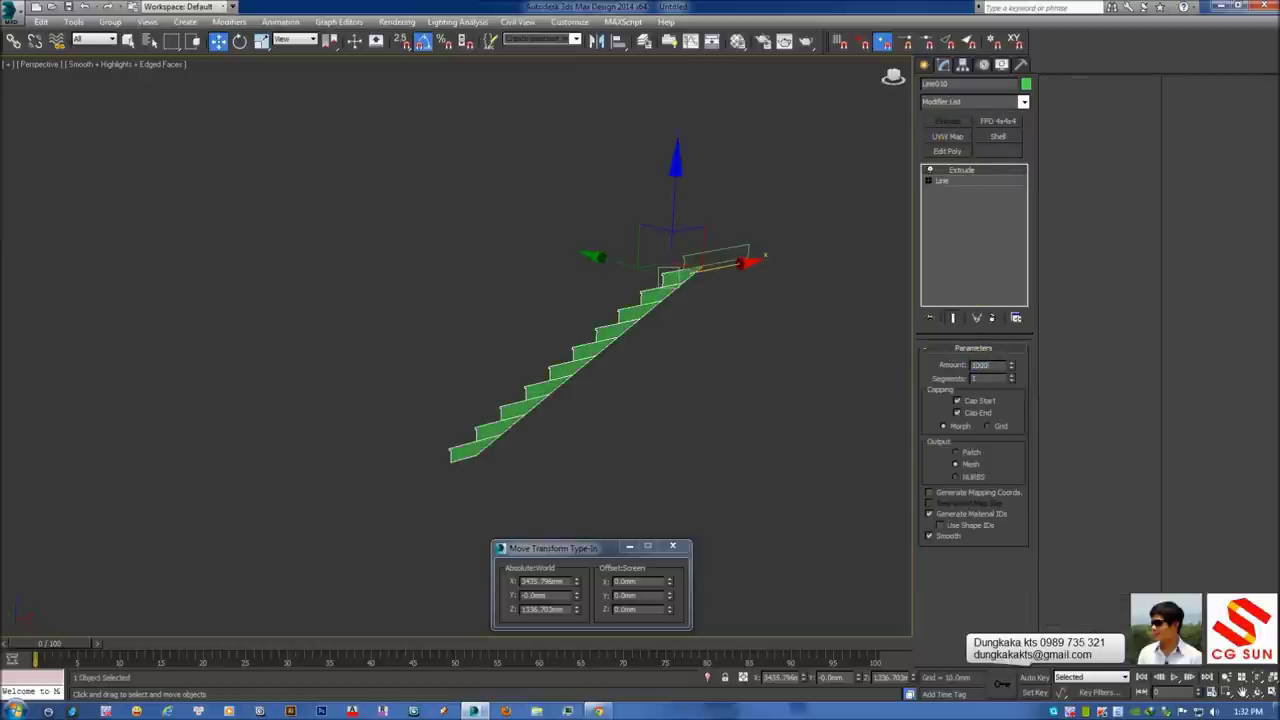
key("Return")
left_click(810, 315)
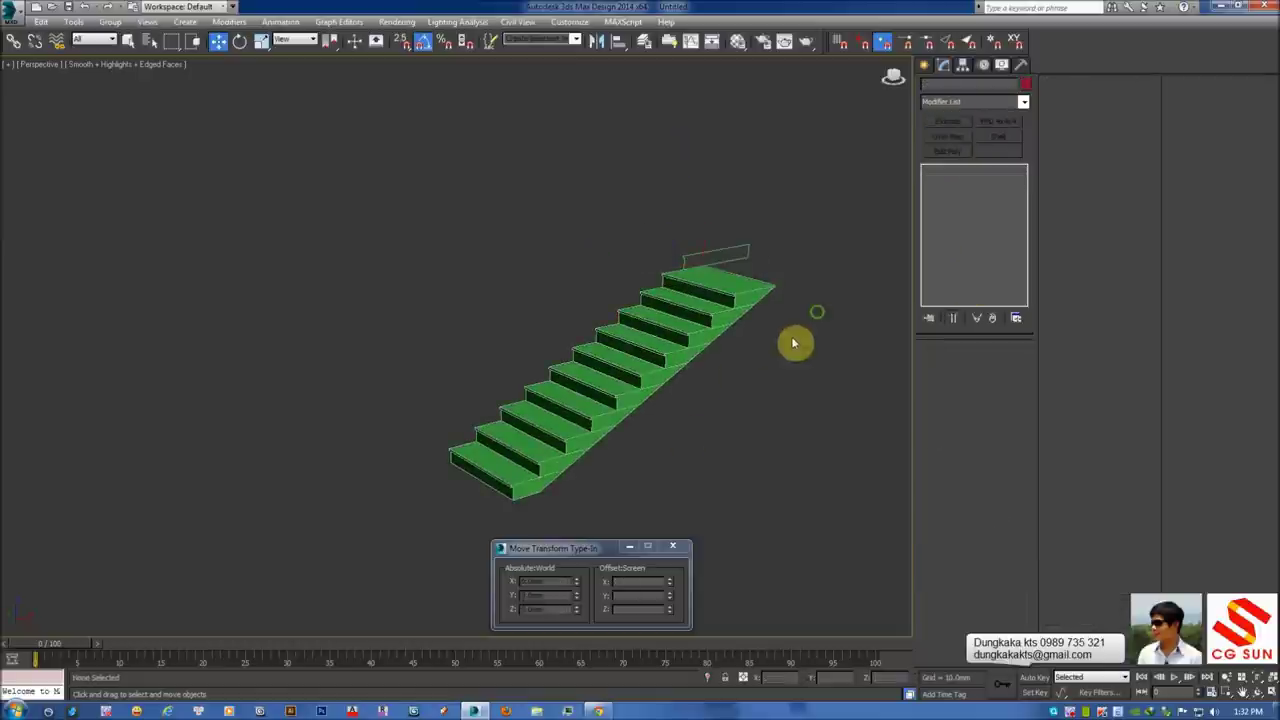
Extrude the Line011 landing outline 1000 mm into a solid slab
scroll(597, 357, "up", 4)
scroll(680, 294, "down", 1)
scroll(546, 312, "down", 3)
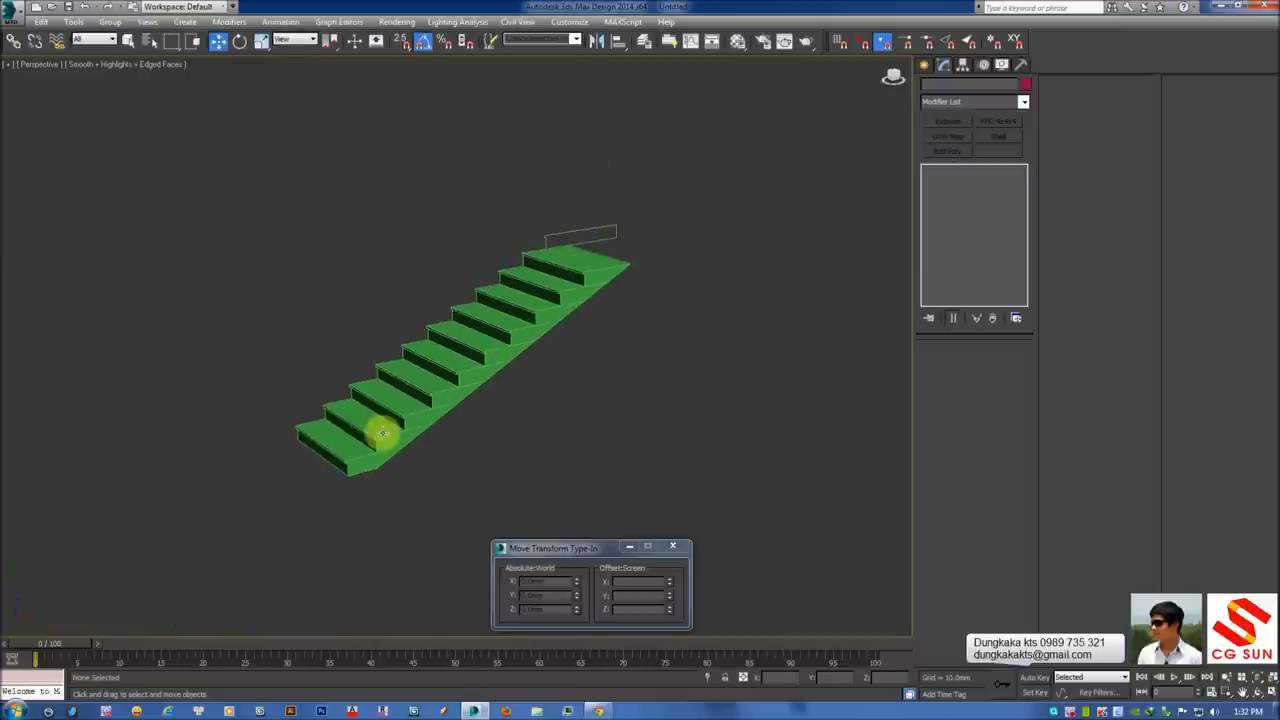
scroll(554, 314, "up", 3)
left_click(603, 306)
scroll(491, 326, "down", 2)
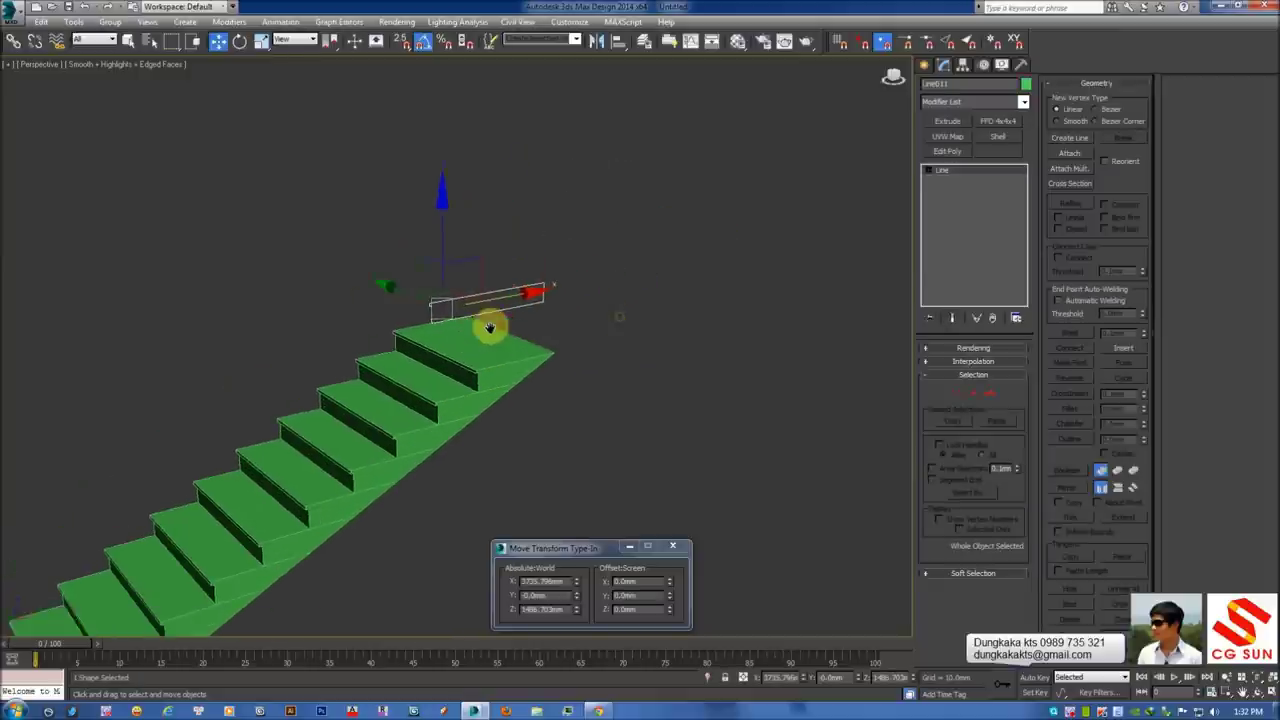
left_click(947, 121)
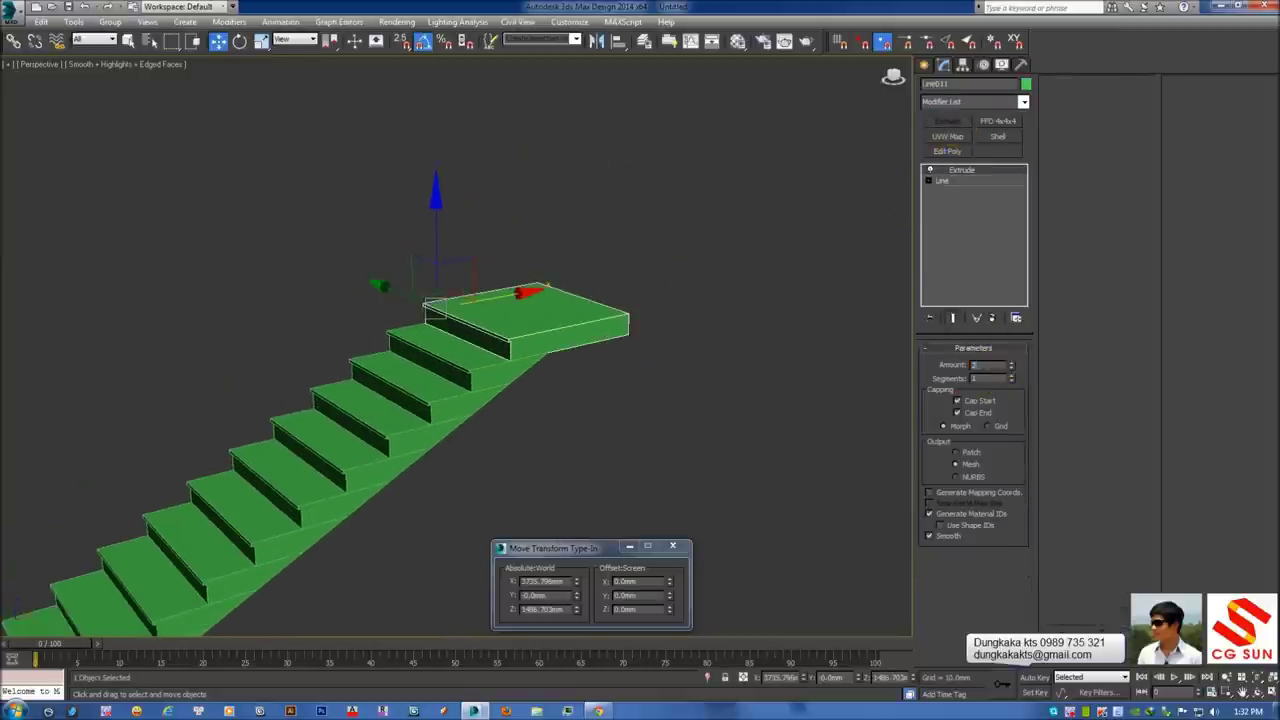
left_click(746, 317)
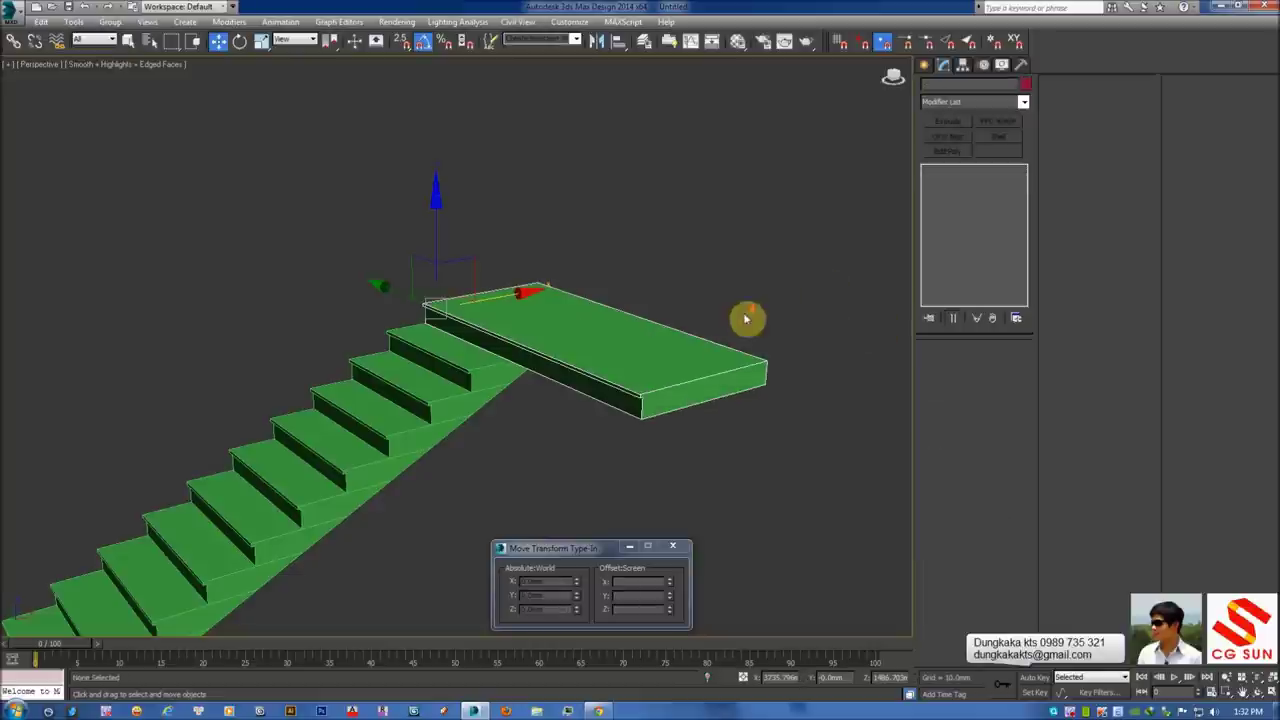
Reselect the stair flight and zoom out to check it
scroll(686, 363, "down", 3)
scroll(610, 362, "down", 2)
left_click(610, 362)
scroll(609, 346, "up", 2)
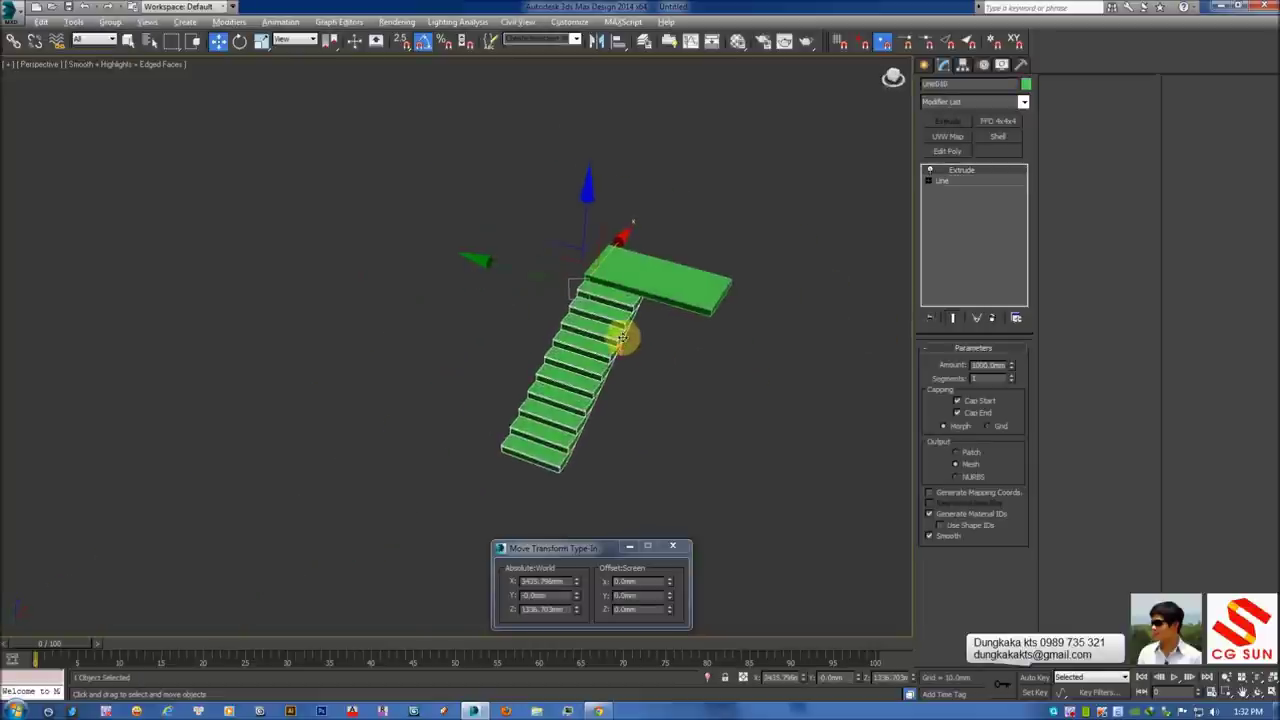
scroll(623, 337, "up", 2)
scroll(589, 323, "up", 2)
scroll(530, 280, "up", 1)
Shift-drag an independent copy, Line012, of the stair flight beside the original
left_click_drag(424, 174, 556, 215, "shift")
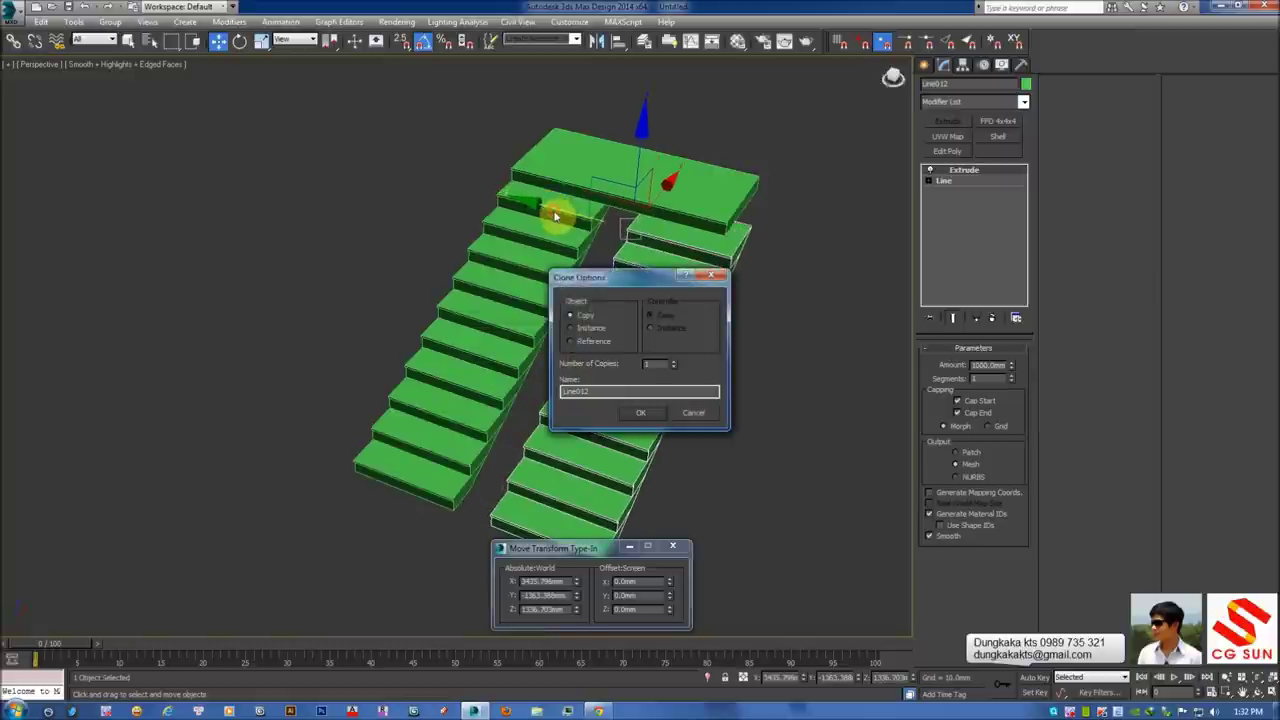
left_click_drag(638, 285, 817, 289)
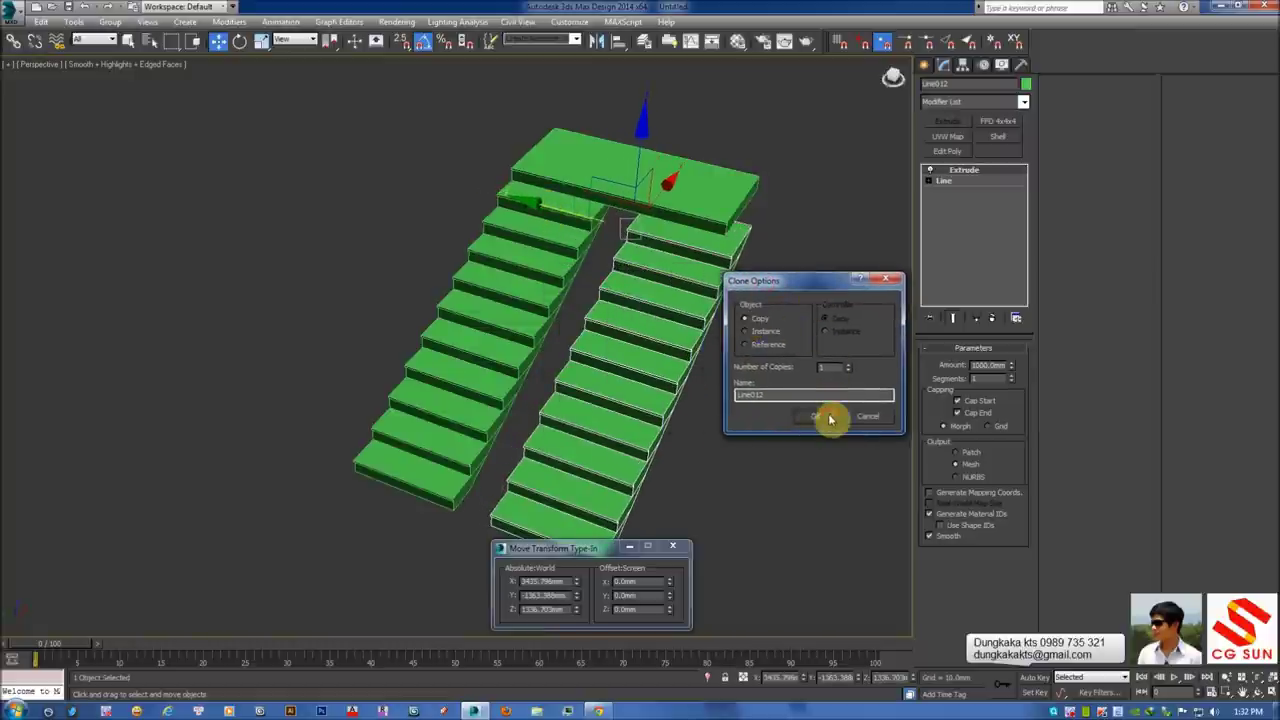
left_click(829, 419)
middle_click_drag(751, 340, 686, 278, "alt")
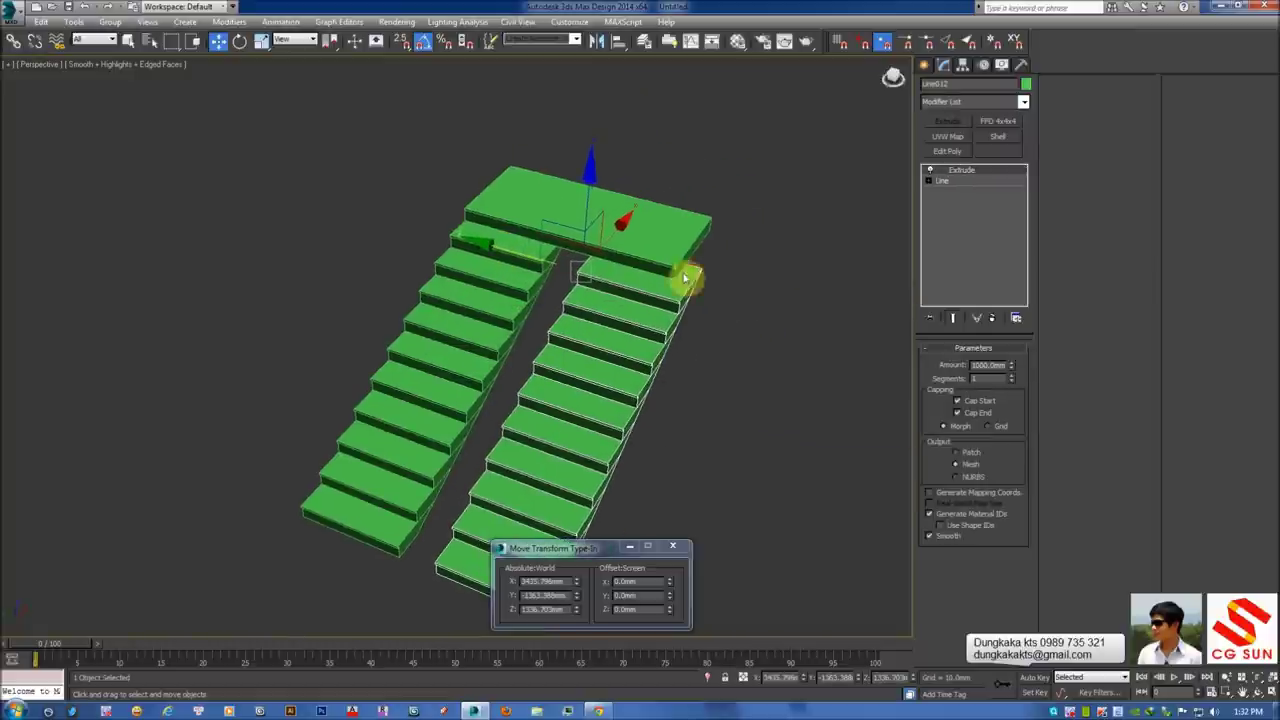
Mirror the copied flight on X and view it from the front
left_click(597, 42)
left_click_drag(646, 240, 813, 238)
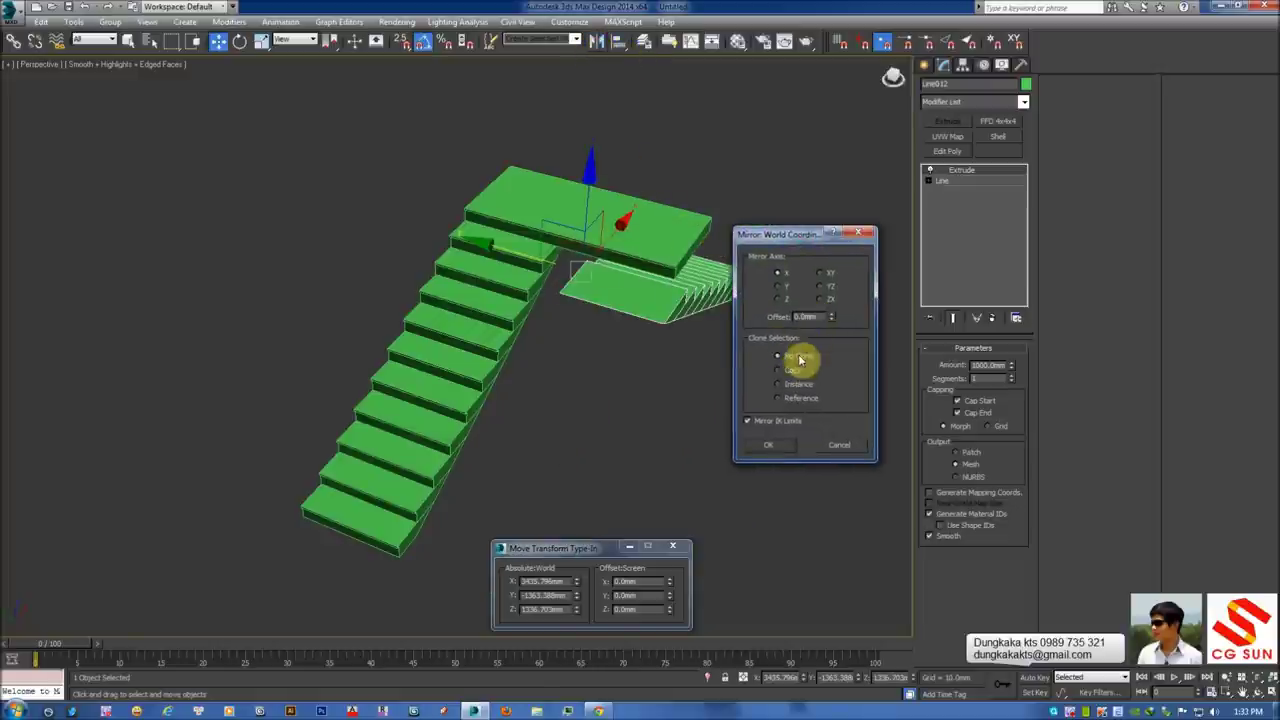
left_click(779, 446)
mouse_move(729, 400)
middle_mouse_down("alt")
mouse_move(546, 382)
mouse_move(666, 409)
mouse_move(609, 331)
mouse_move(623, 374)
middle_mouse_up("alt")
key("f")
scroll(624, 376, "up", 5)
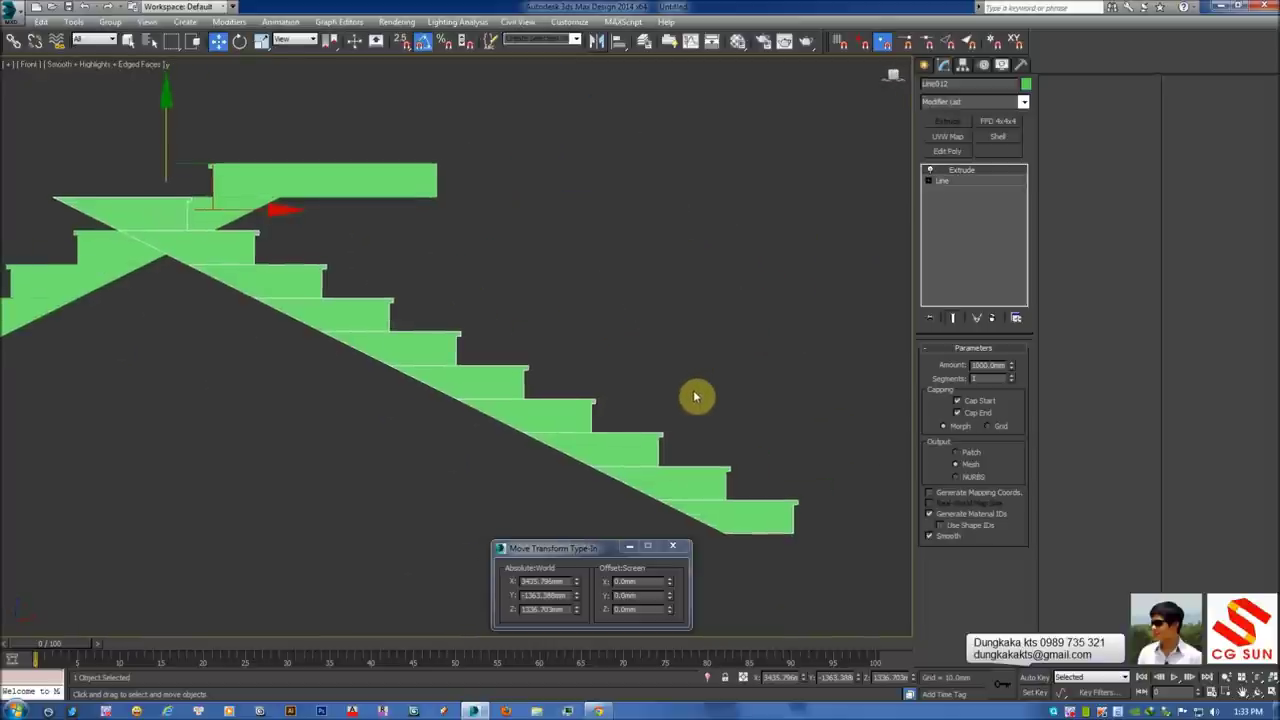
Turn on vertex snapping and snap the copied flight onto the landing corner
key("F3")
left_click(401, 41)
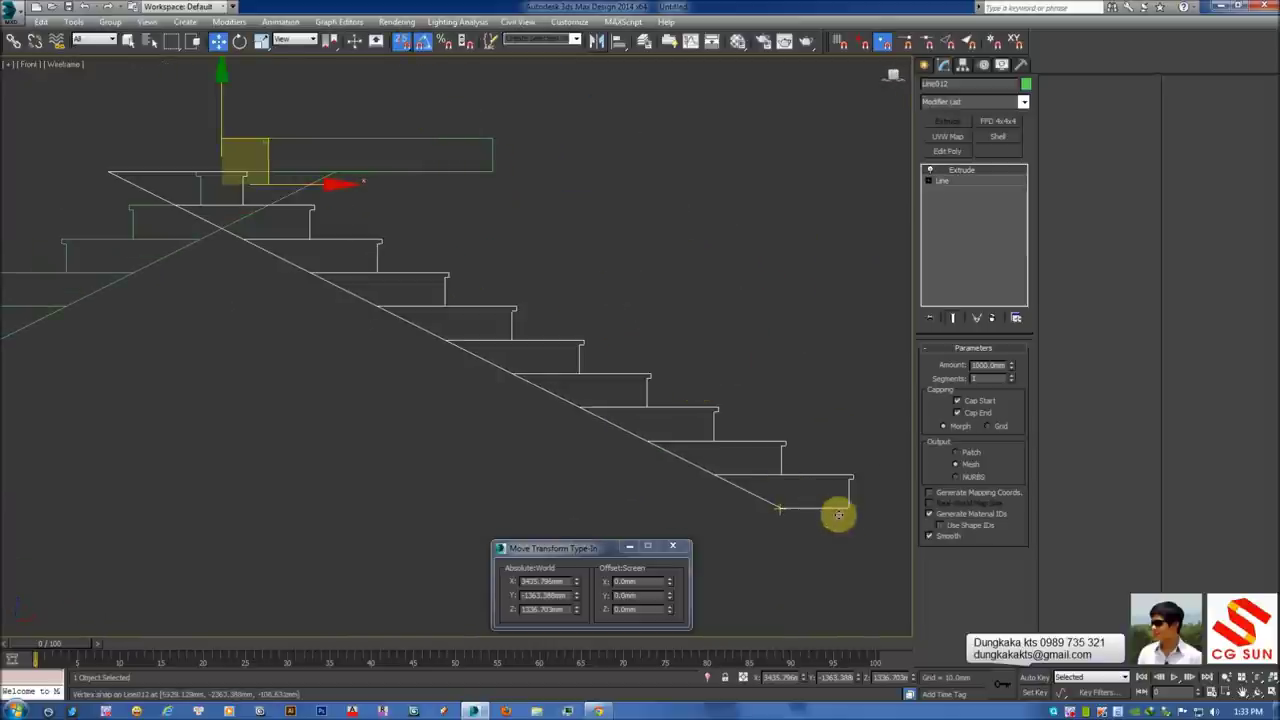
mouse_move(846, 507)
left_mouse_down()
mouse_move(341, 248)
mouse_move(277, 152)
left_mouse_up()
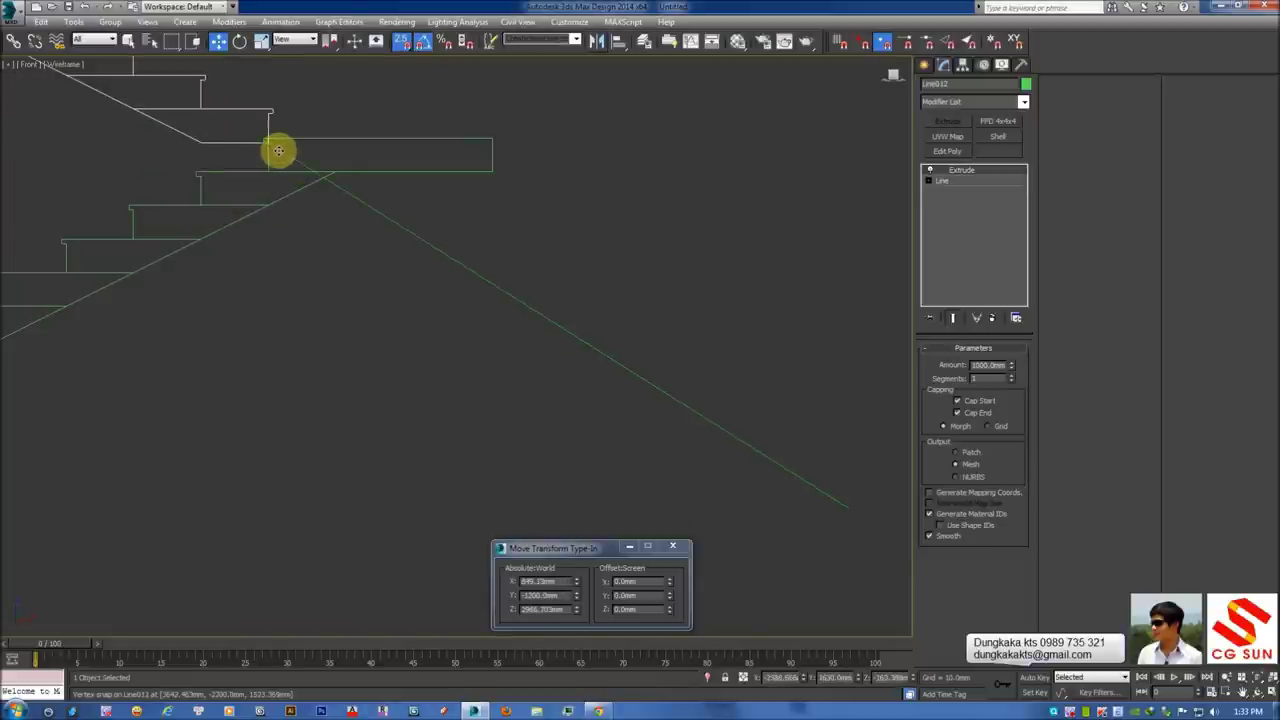
scroll(337, 166, "down", 2)
scroll(688, 387, "down", 2)
scroll(480, 214, "up", 3)
scroll(429, 237, "up", 3)
scroll(457, 294, "up", 3)
scroll(493, 298, "up", 2)
Enter a Y offset in Move Transform Type-In to align the copy with the landing
middle_click_drag(493, 298, 503, 311)
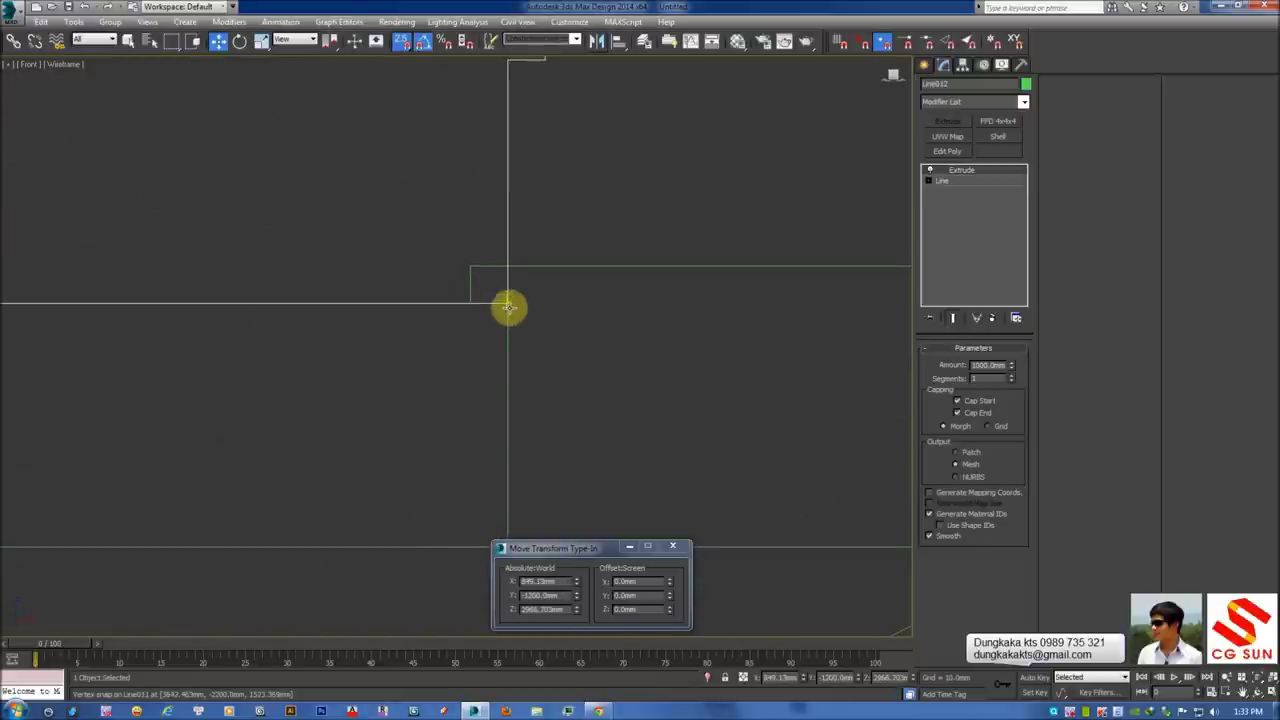
middle_click_drag(520, 283, 498, 279)
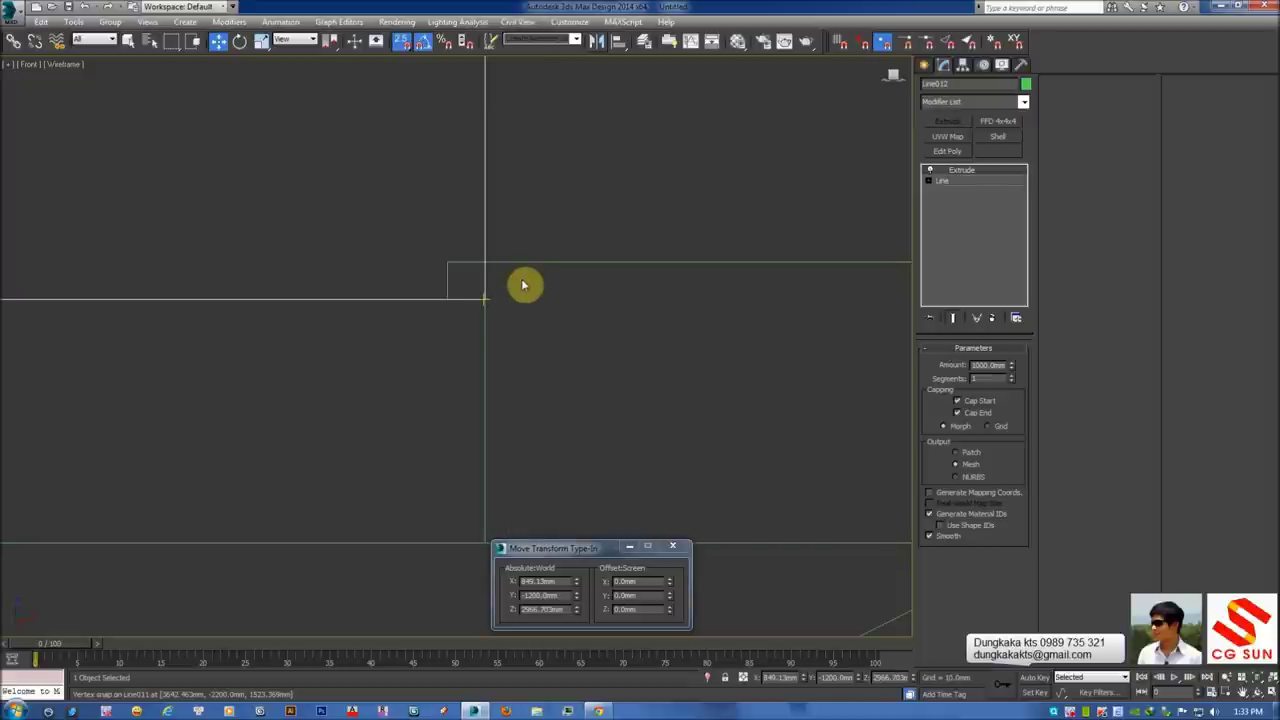
middle_click_drag(516, 289, 518, 263)
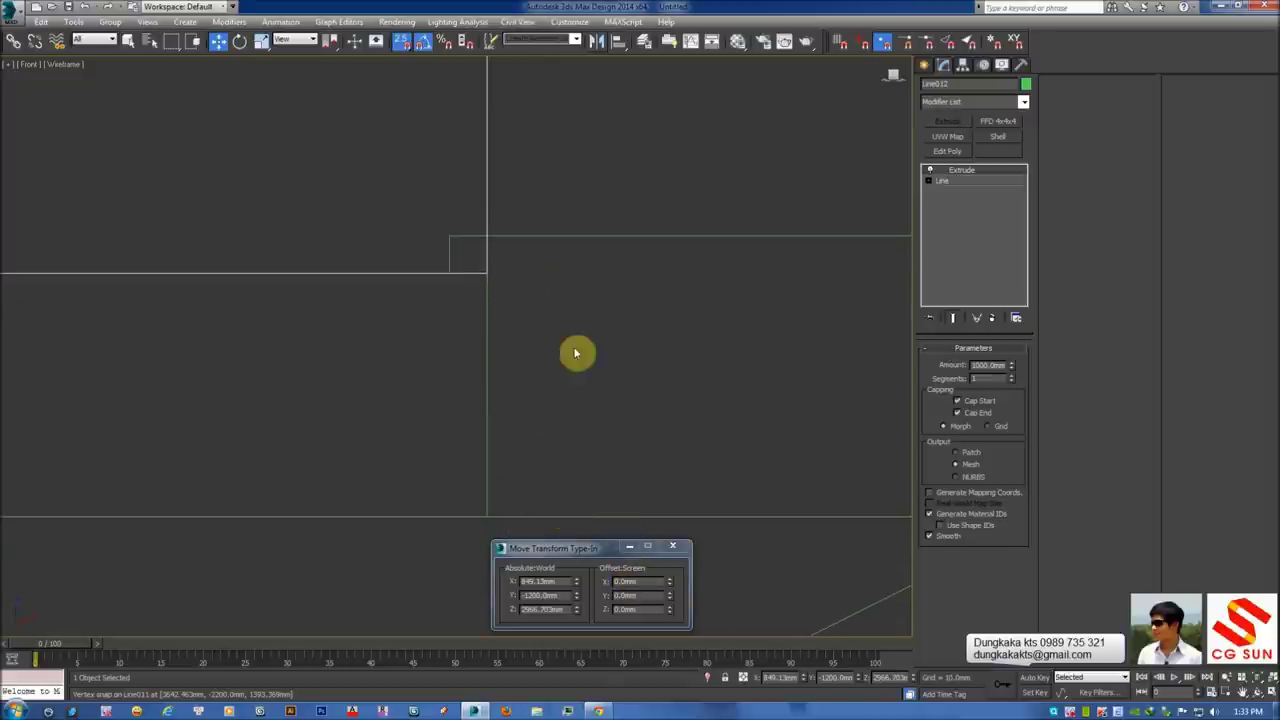
left_click_drag(594, 557, 649, 558)
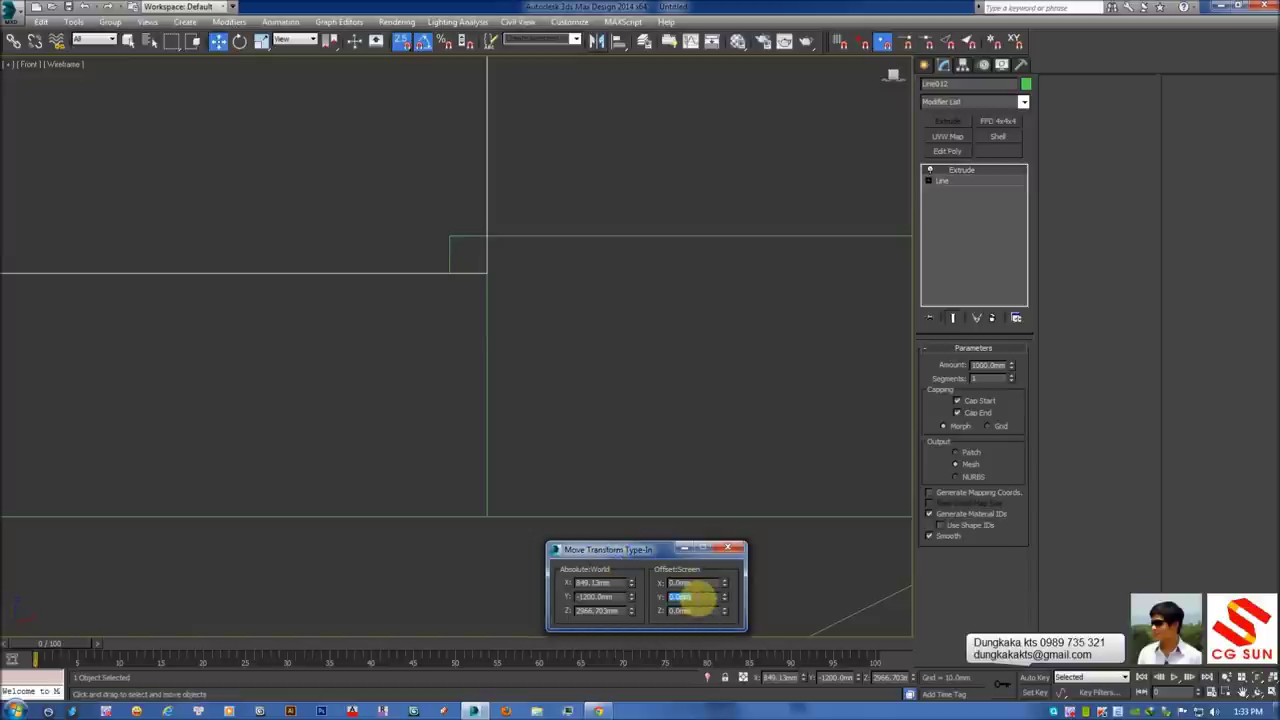
type("20")
key("Return")
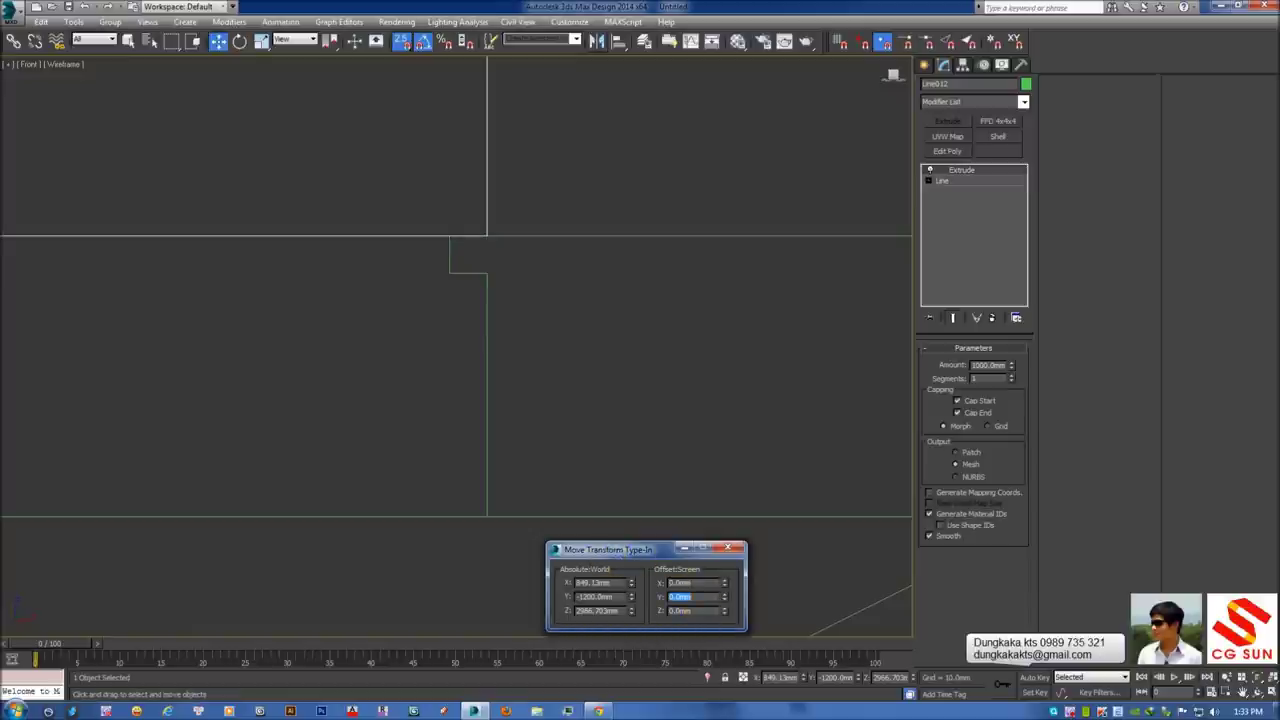
scroll(394, 366, "down", 2)
scroll(577, 383, "down", 2)
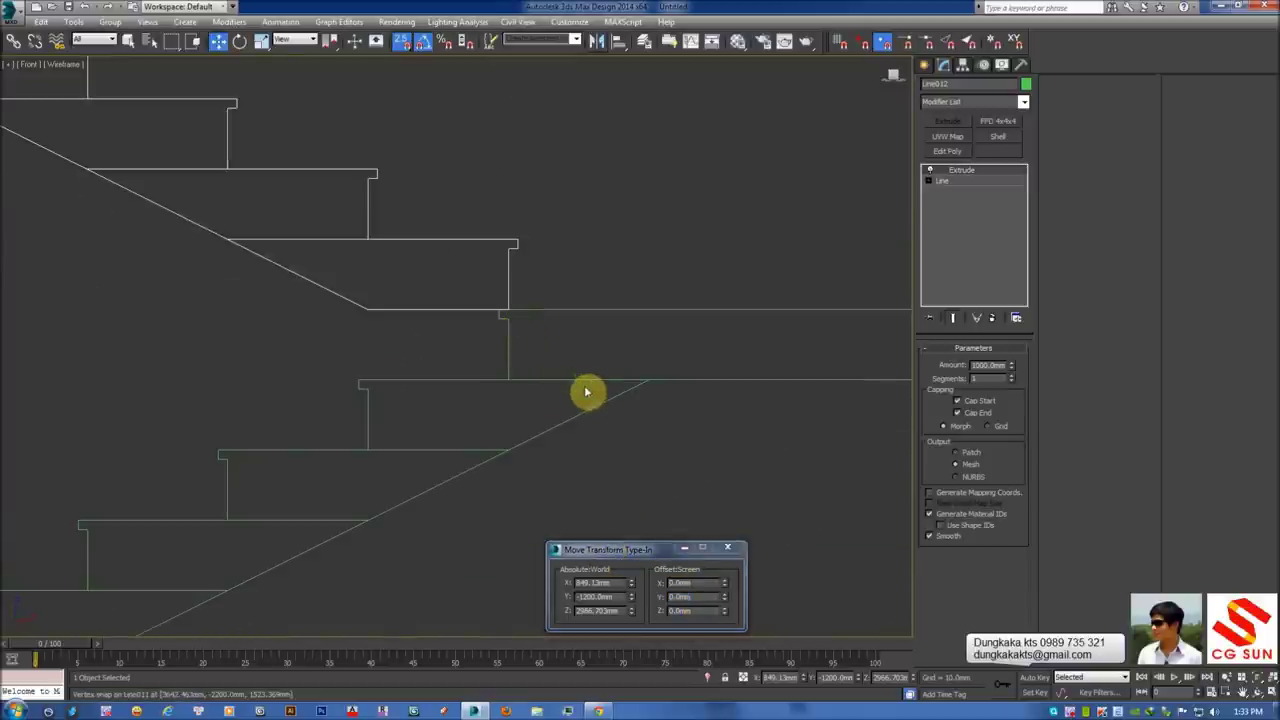
scroll(587, 392, "down", 1)
Check the copied flight's placement against the landing from the Top view
key("t")
scroll(540, 400, "down", 2)
scroll(694, 500, "up", 3)
scroll(743, 469, "up", 1)
scroll(620, 391, "up", 2)
scroll(519, 318, "up", 2)
scroll(516, 316, "up", 1)
scroll(523, 320, "down", 1)
scroll(543, 329, "down", 2)
scroll(567, 373, "down", 1)
Inspect the connected two-flight staircase shaded in Perspective with edged faces
key("p")
key("F3")
mouse_move(543, 374)
middle_mouse_down("alt")
mouse_move(571, 297)
mouse_move(687, 357)
mouse_move(663, 363)
mouse_move(574, 323)
mouse_move(660, 346)
middle_mouse_up("alt")
left_click(663, 363)
scroll(643, 349, "up", 4)
key("F4")
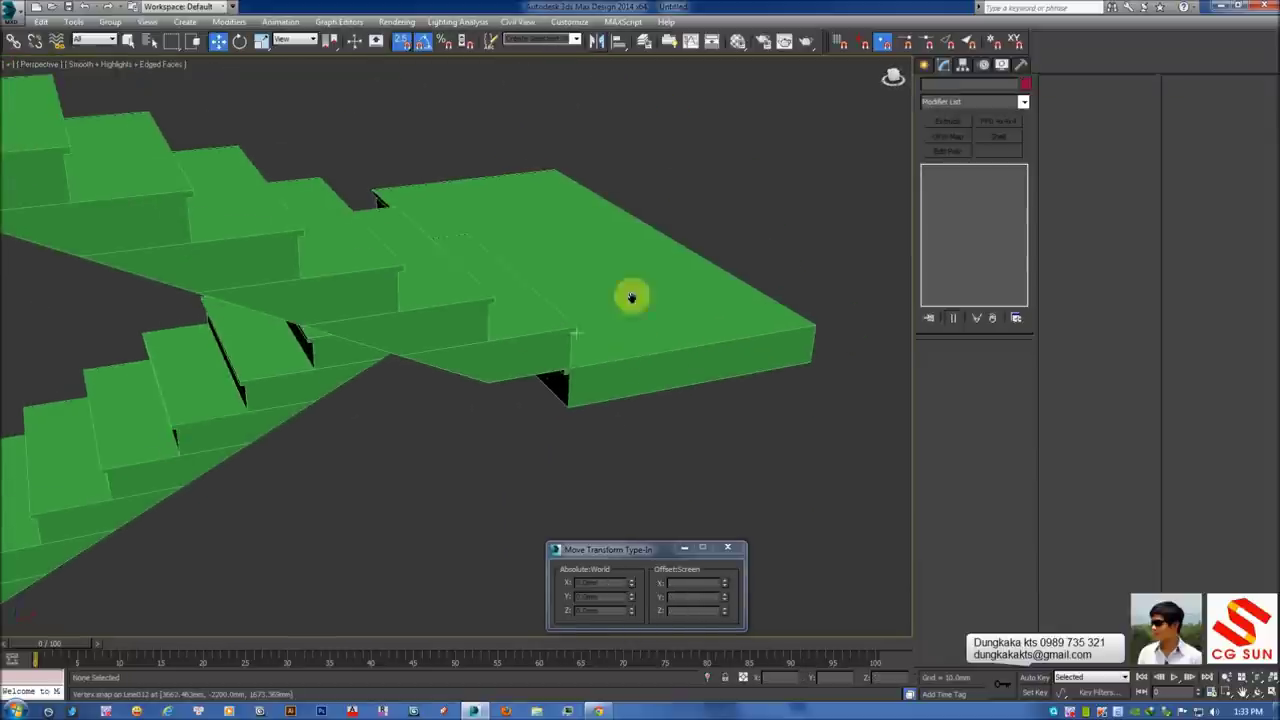
Select the second flight, inspect the landing junction, and view it from the Front
scroll(497, 300, "up", 2)
left_click(503, 309)
scroll(523, 334, "up", 2)
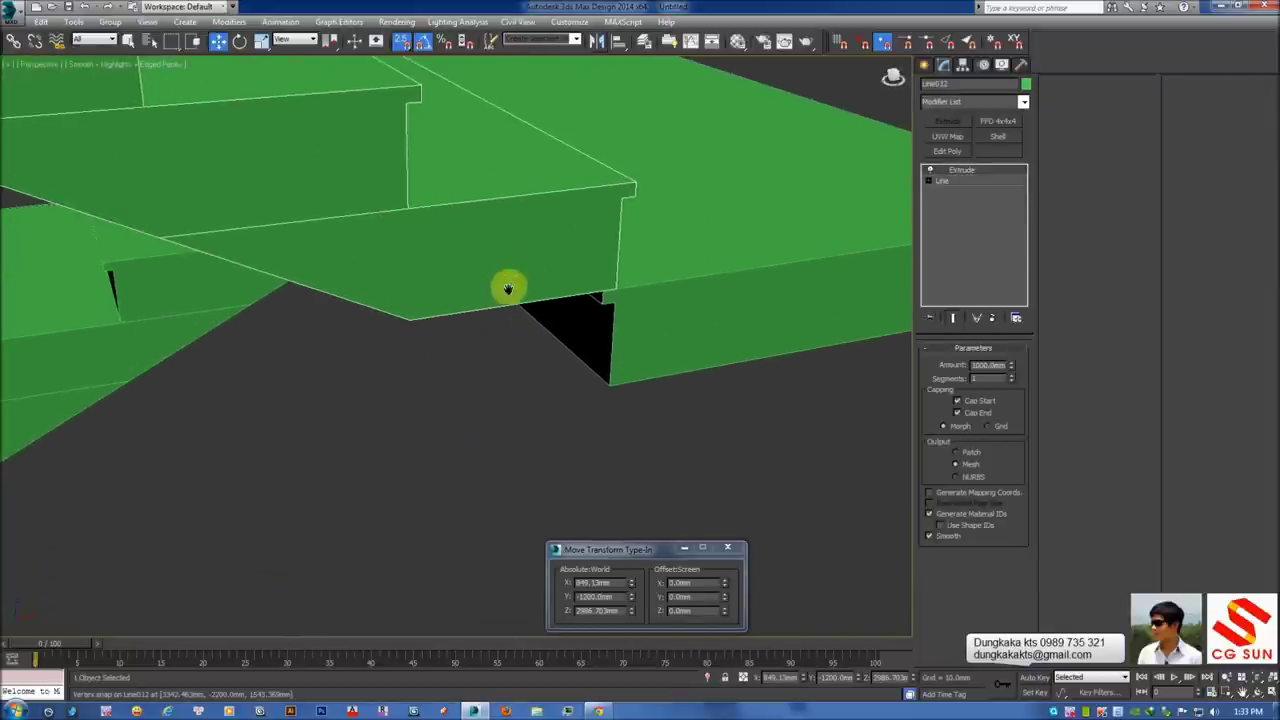
middle_click_drag(508, 289, 490, 296)
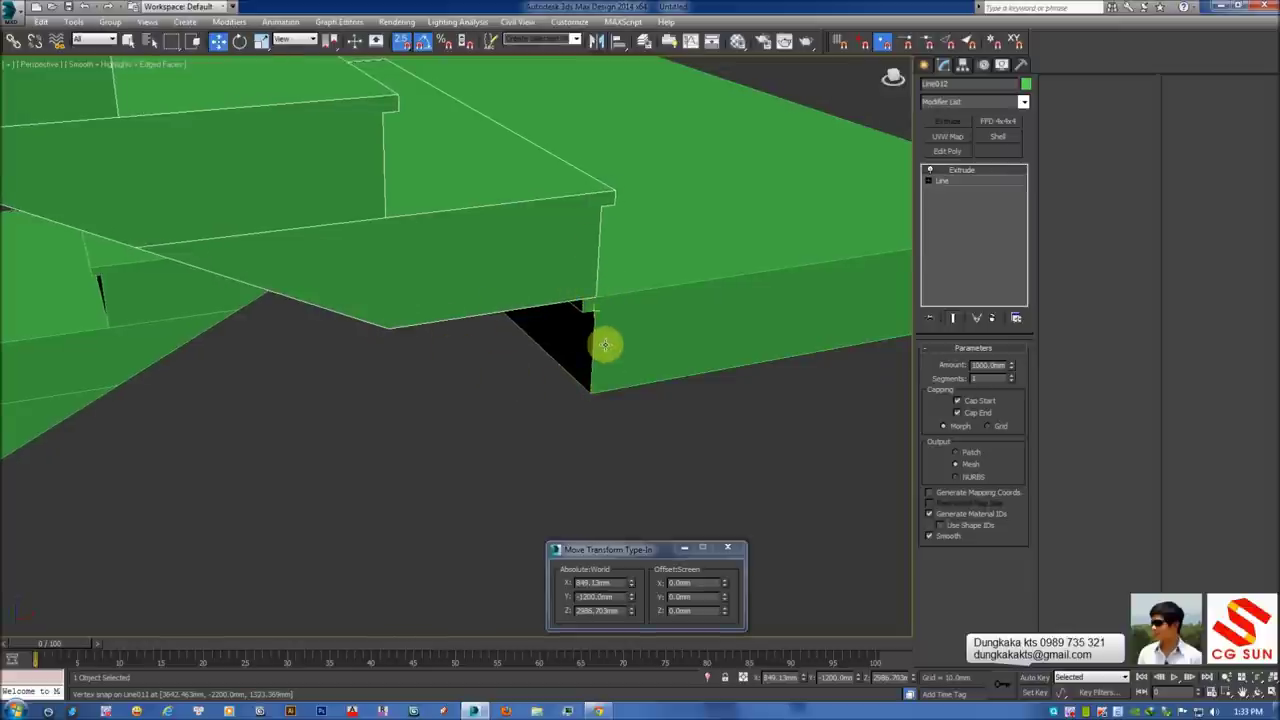
mouse_move(600, 342)
middle_mouse_down("alt")
mouse_move(586, 263)
mouse_move(578, 290)
middle_mouse_up("alt")
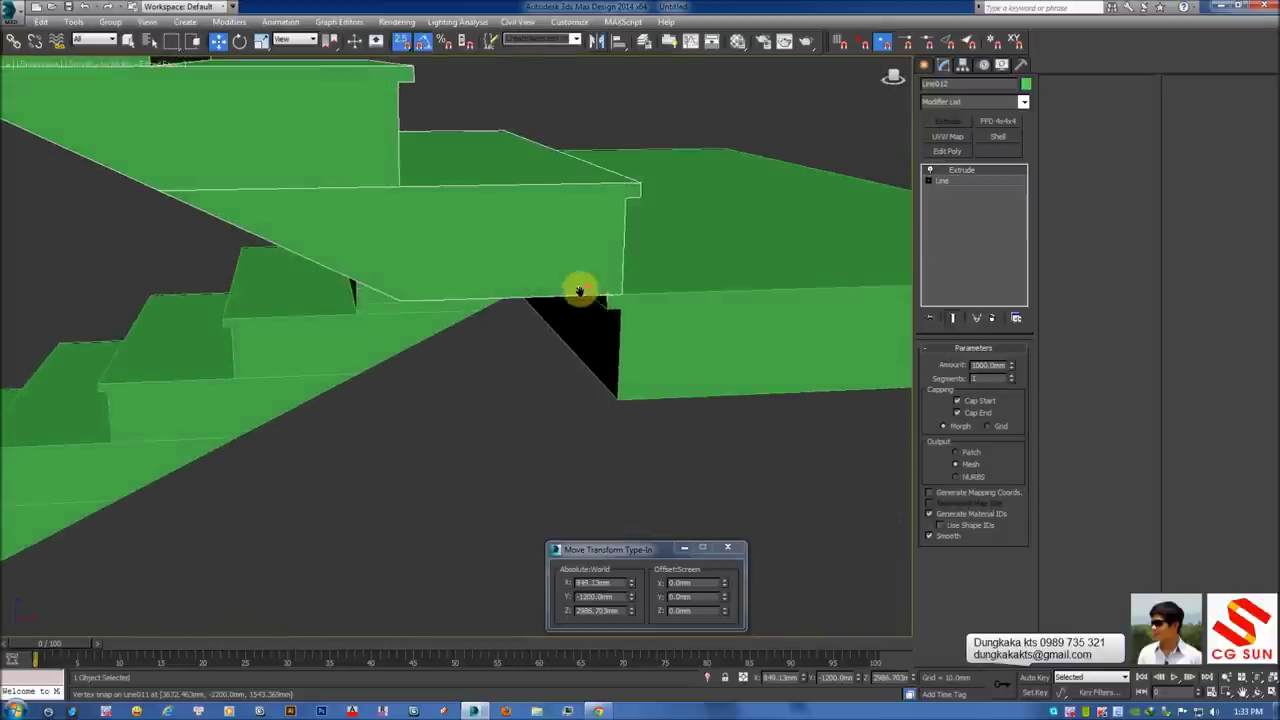
key("l")
scroll(434, 291, "down", 3)
scroll(710, 422, "up", 3)
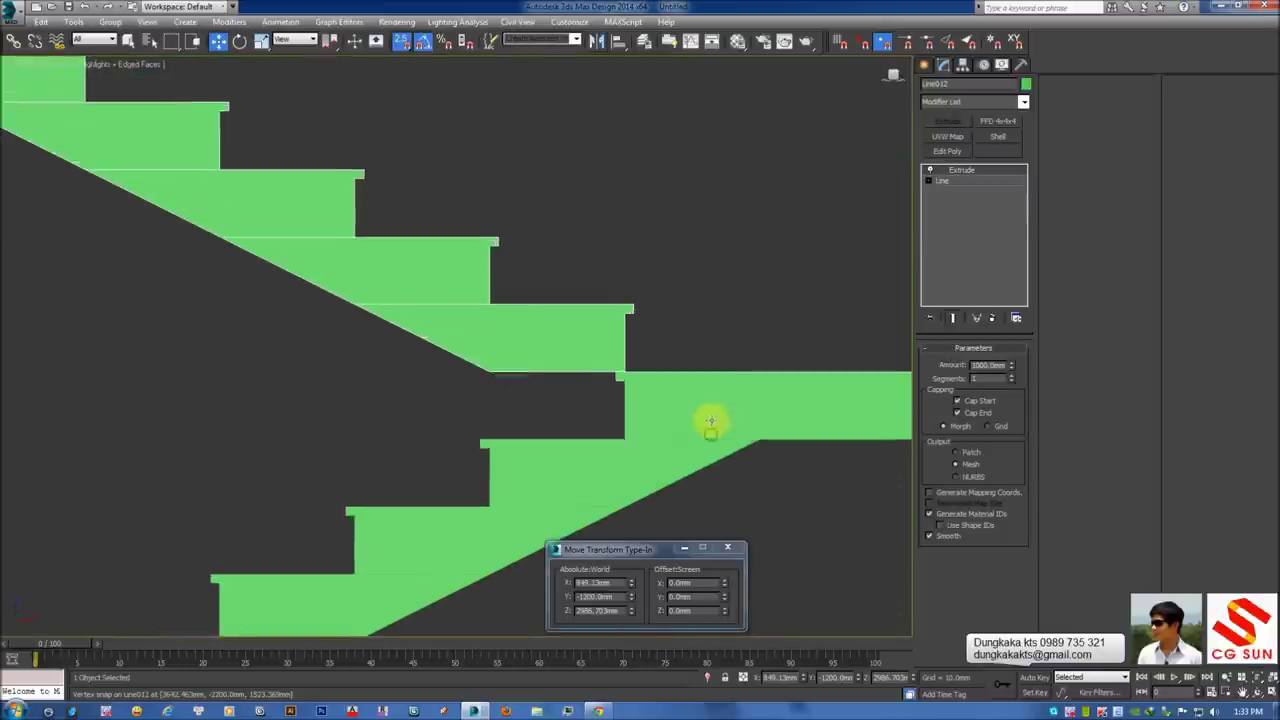
scroll(710, 422, "up", 2)
middle_click_drag(589, 380, 657, 391)
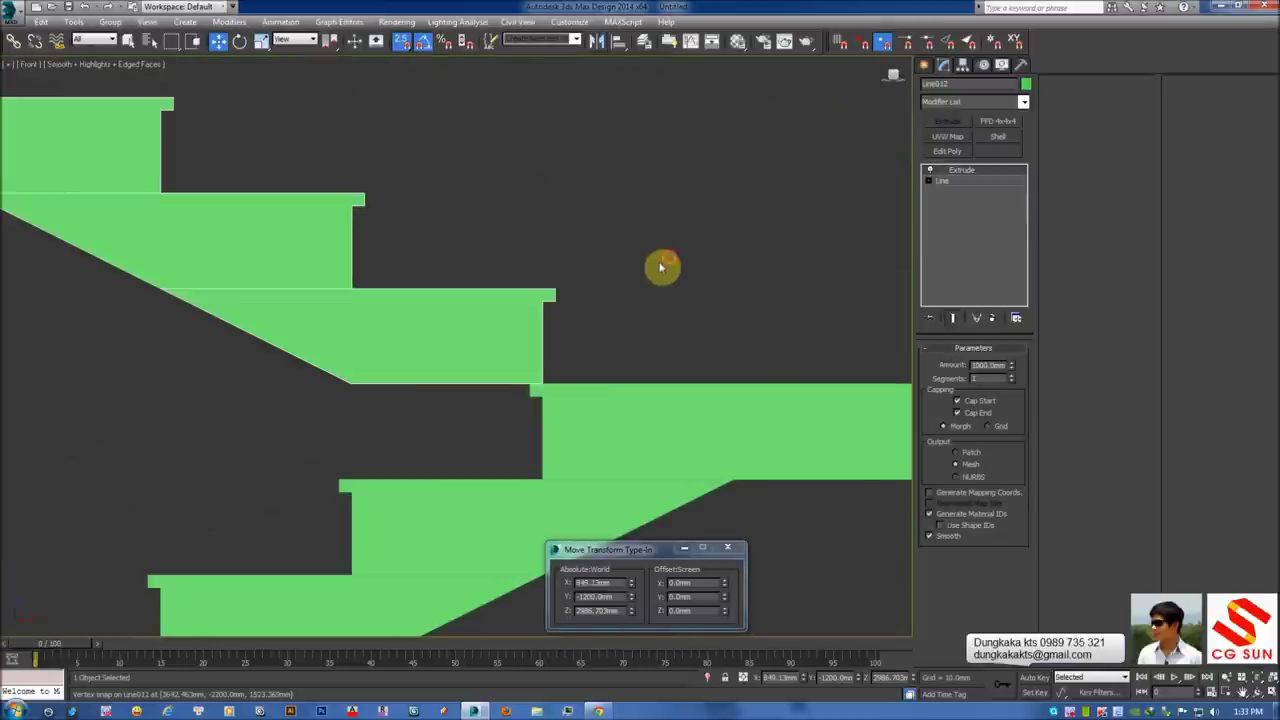
Toggle the Extrude display and open Line012's Line level in the modifier stack
left_click(937, 174)
left_click(934, 177)
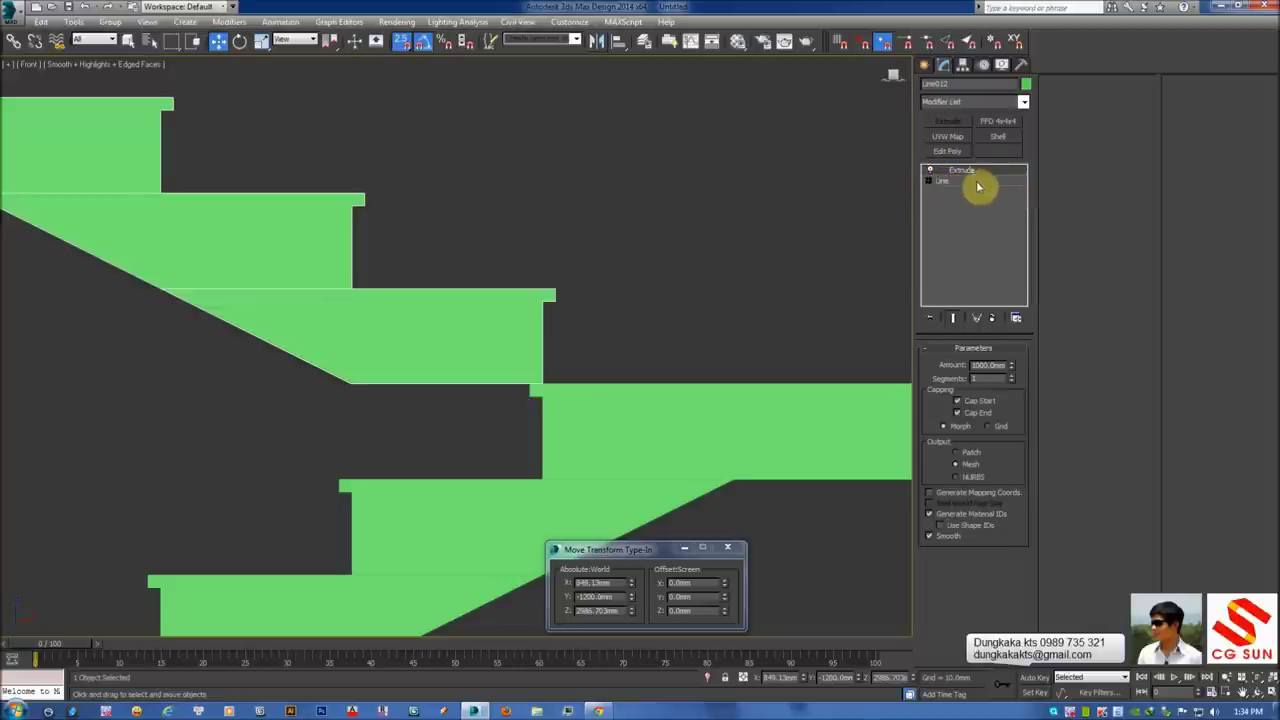
left_click(966, 181)
left_click(962, 171)
left_click(966, 181)
left_click(962, 171)
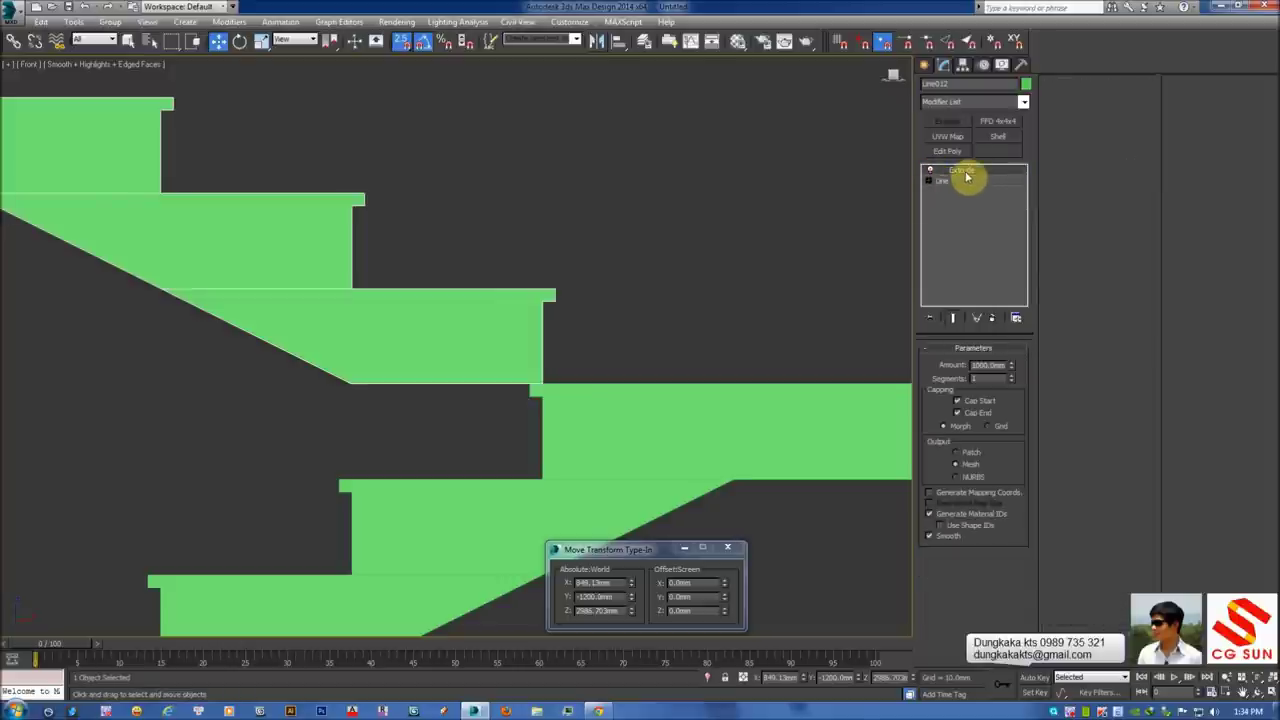
left_click(934, 174)
left_click(938, 175)
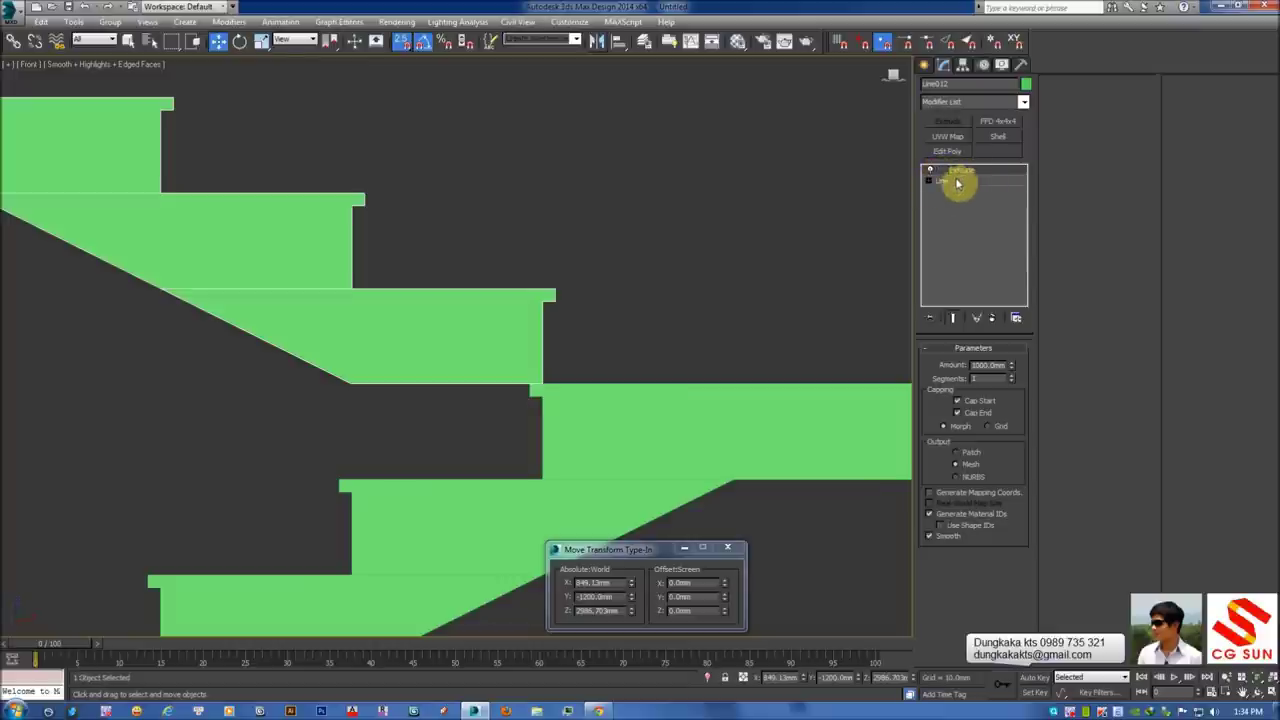
left_click(955, 182)
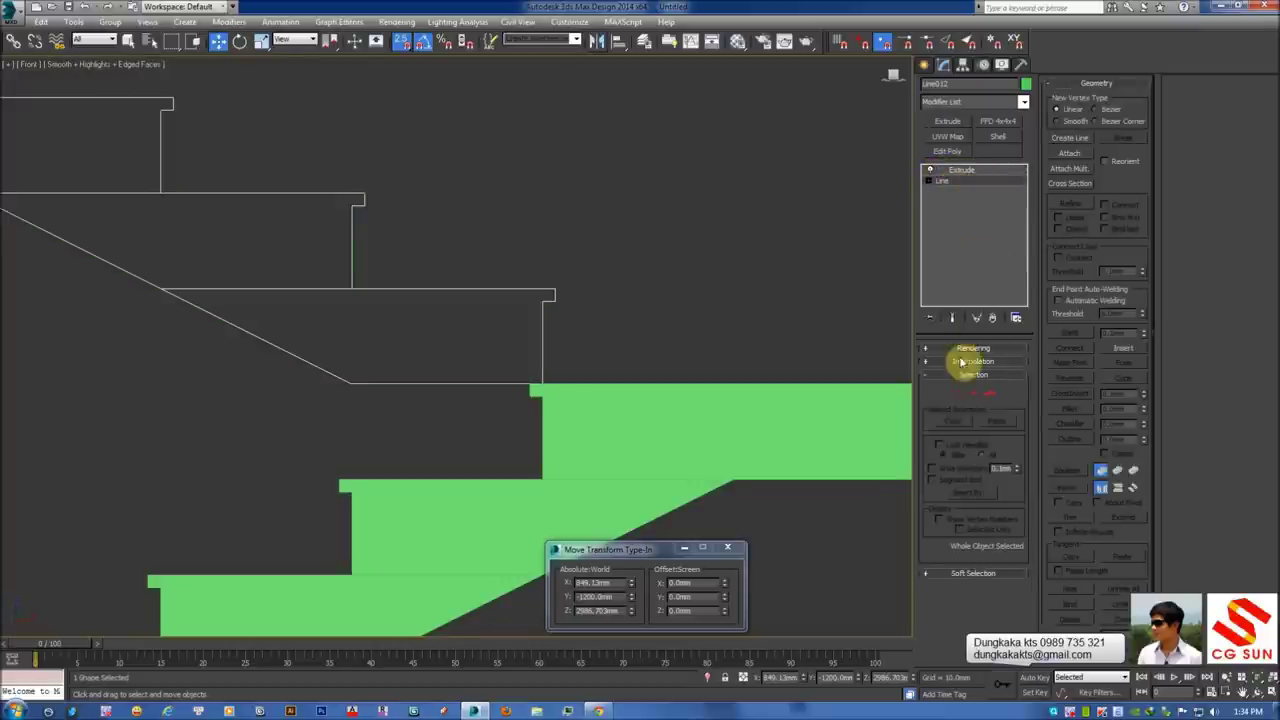
Snap Line012's landing corner vertex down onto the lower line, then restore the extrusion
left_click(958, 396)
left_click_drag(514, 357, 566, 400)
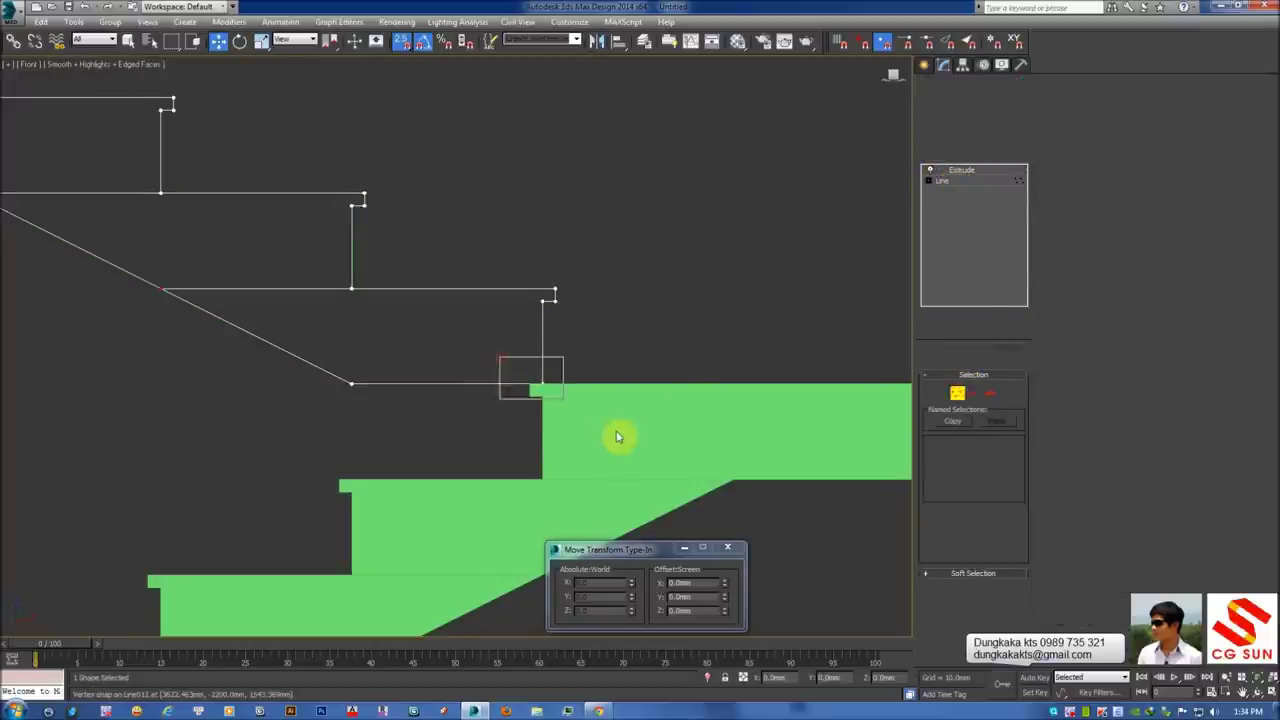
scroll(580, 323, "up", 2)
key("F3")
scroll(539, 281, "up", 3)
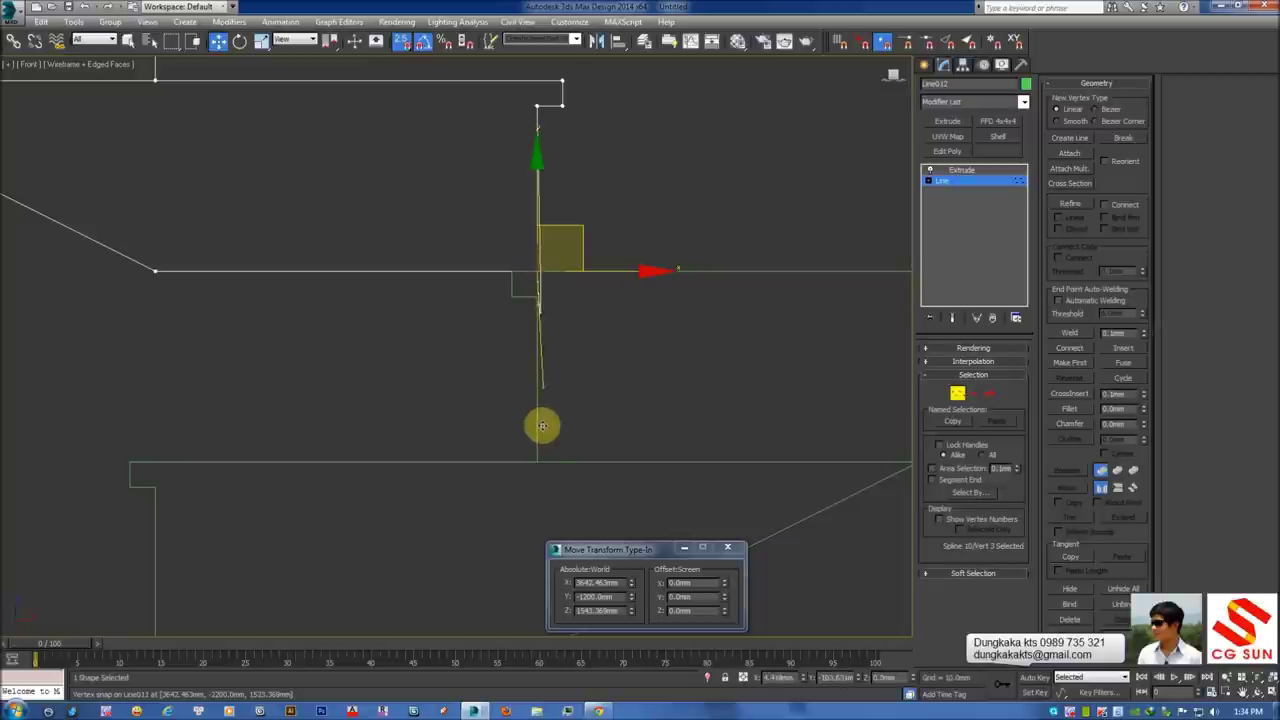
left_click(541, 447)
left_click_drag(541, 268, 567, 441)
key("F3")
left_click(704, 220)
left_click(983, 172)
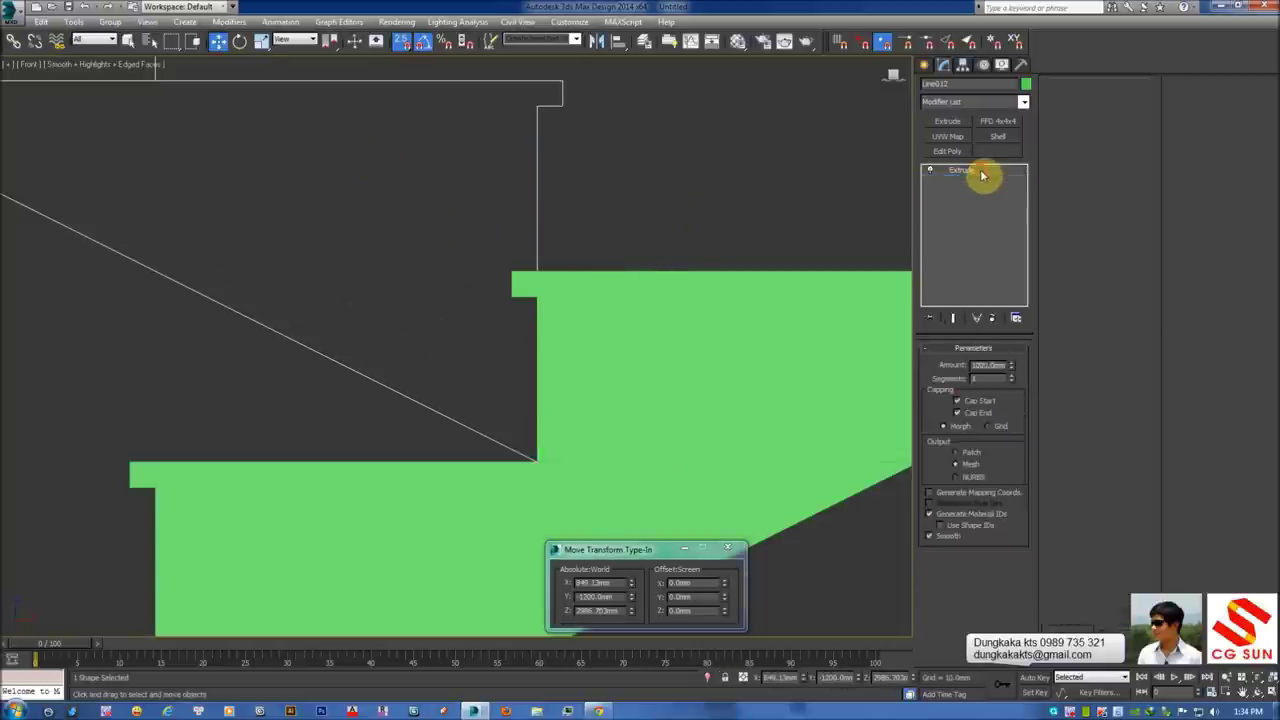
Reselect the second flight and frame the lower stair flight in Front view
left_click(730, 205)
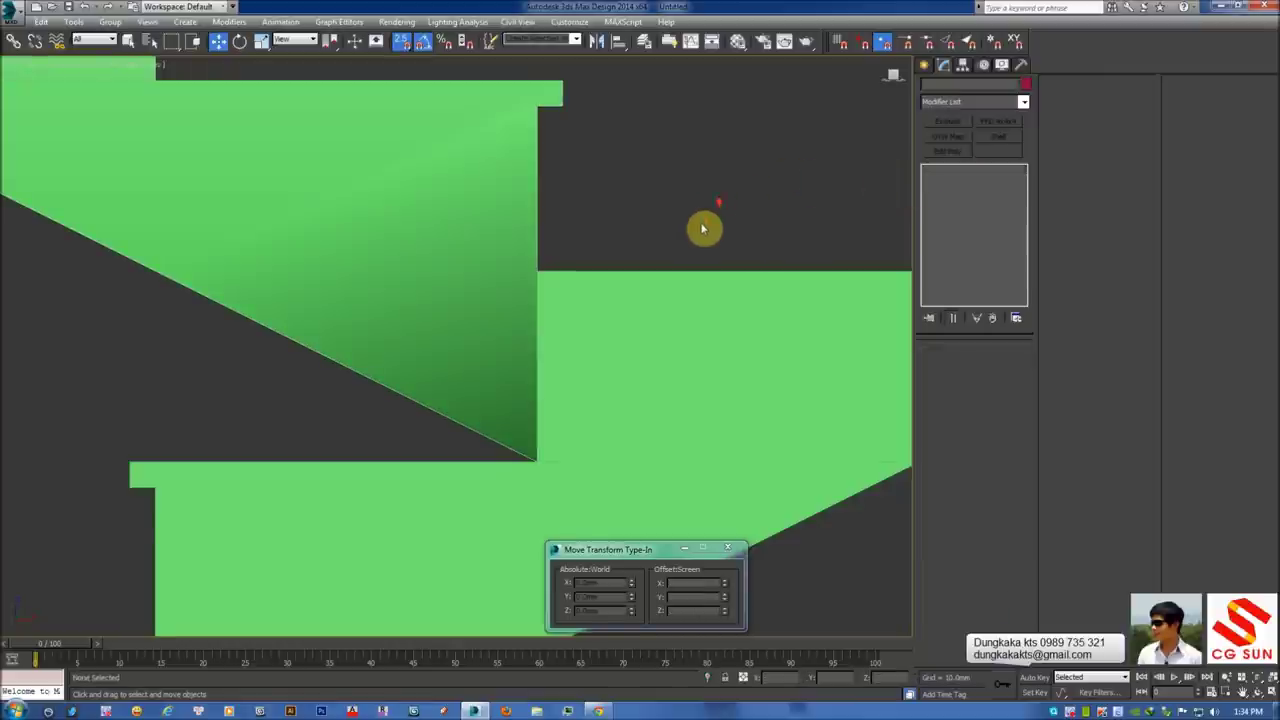
scroll(706, 226, "down", 3)
left_click(570, 253)
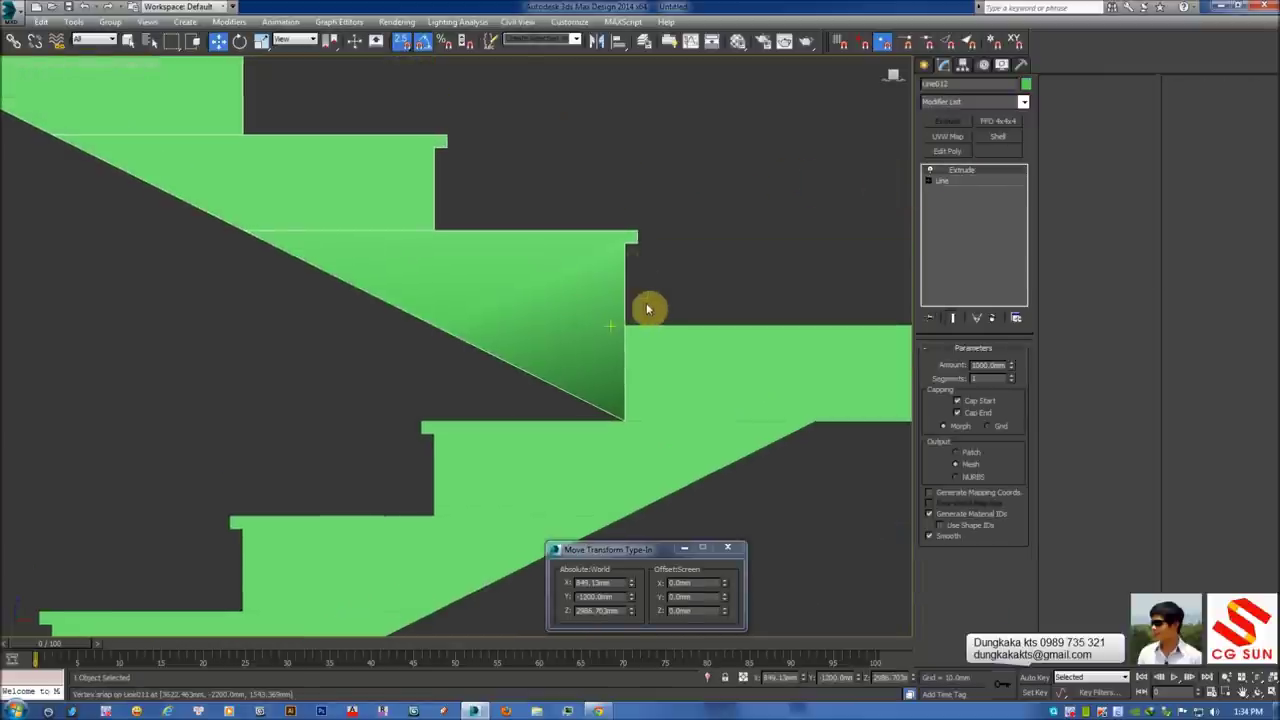
middle_click_drag(649, 306, 945, 185, "alt")
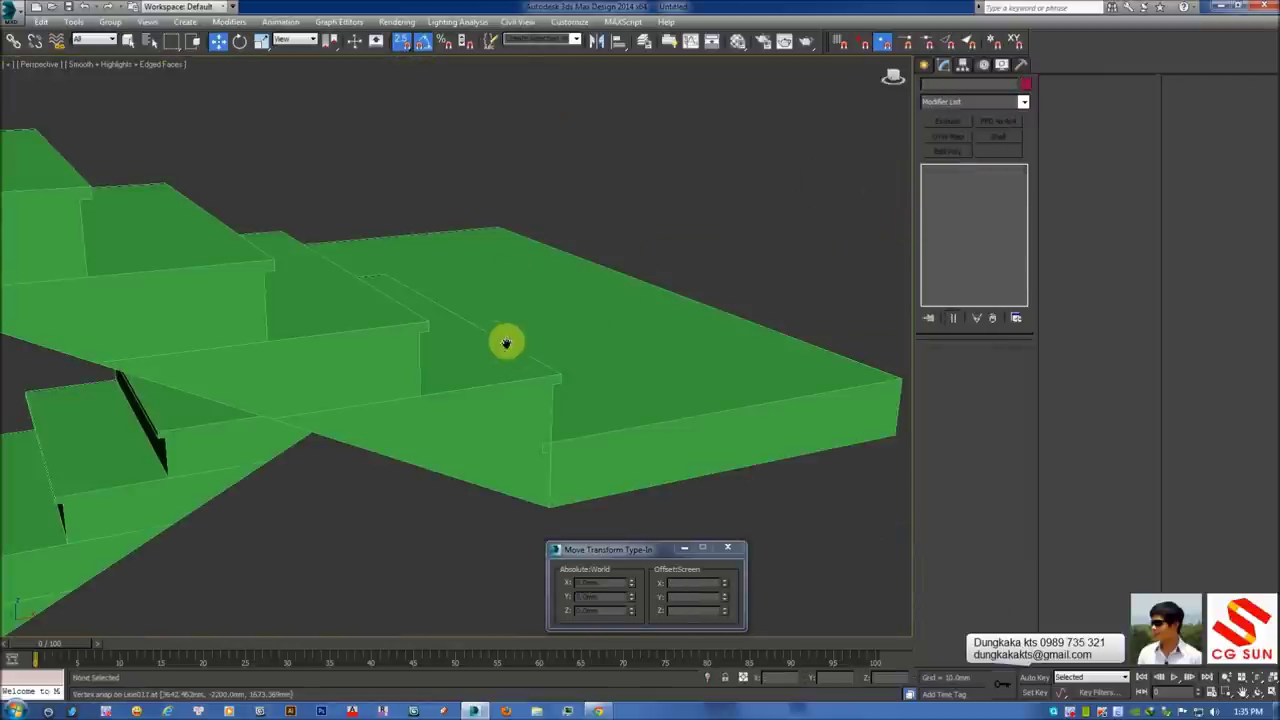
scroll(506, 340, "down", 3)
scroll(441, 363, "down", 2)
mouse_move(441, 363)
middle_mouse_down("alt")
mouse_move(826, 311)
mouse_move(757, 363)
mouse_move(624, 356)
middle_mouse_up("alt")
key("f")
key("z")
key("F3")
key("F3")
middle_click_drag(755, 416, 748, 343)
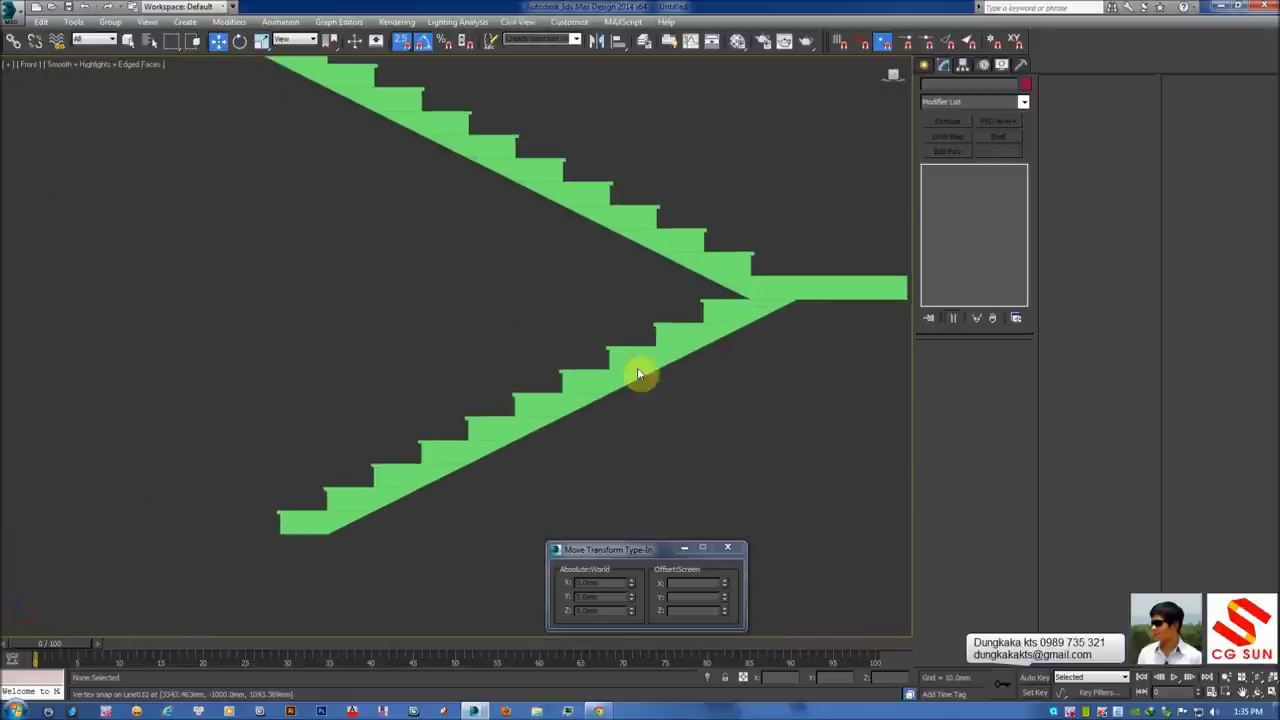
scroll(470, 447, "up", 2)
middle_click_drag(600, 490, 610, 490)
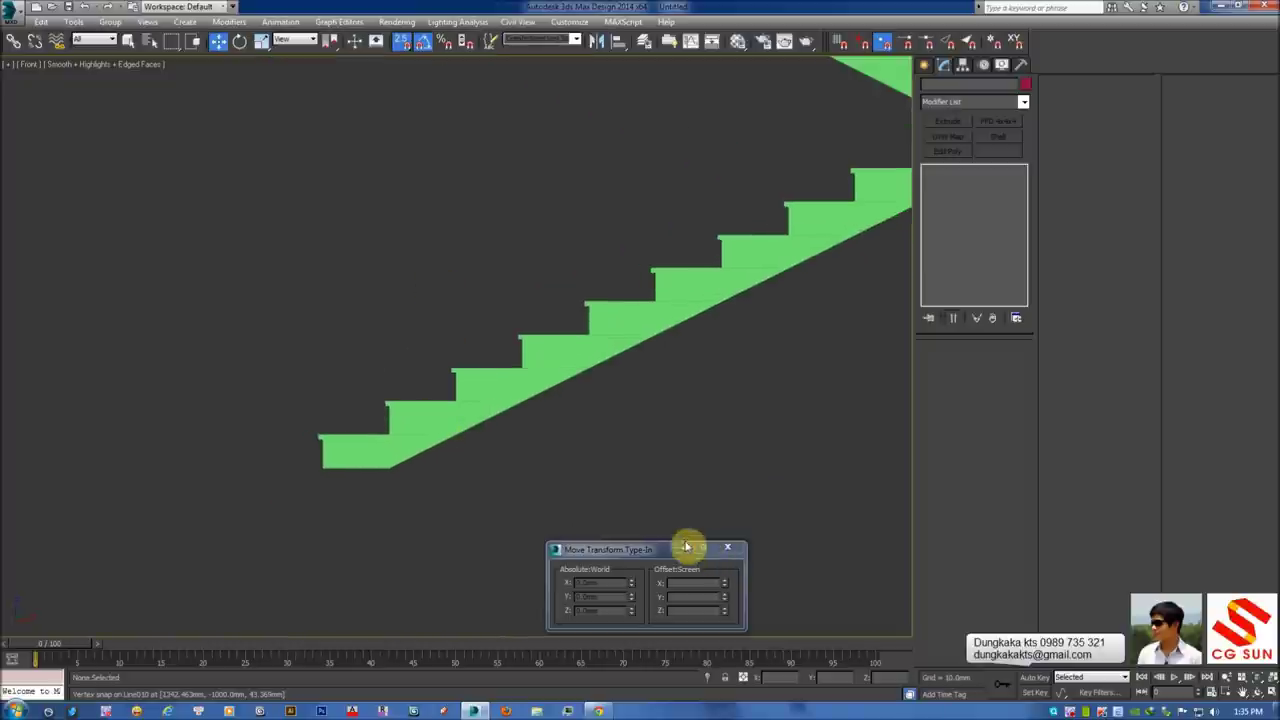
Close the Move Transform Type-In and show the Splines shape creation options
left_click(727, 547)
scroll(569, 429, "up", 3)
scroll(571, 409, "down", 2)
scroll(560, 400, "down", 2)
key("F3")
middle_click_drag(543, 398, 506, 434)
key("F3")
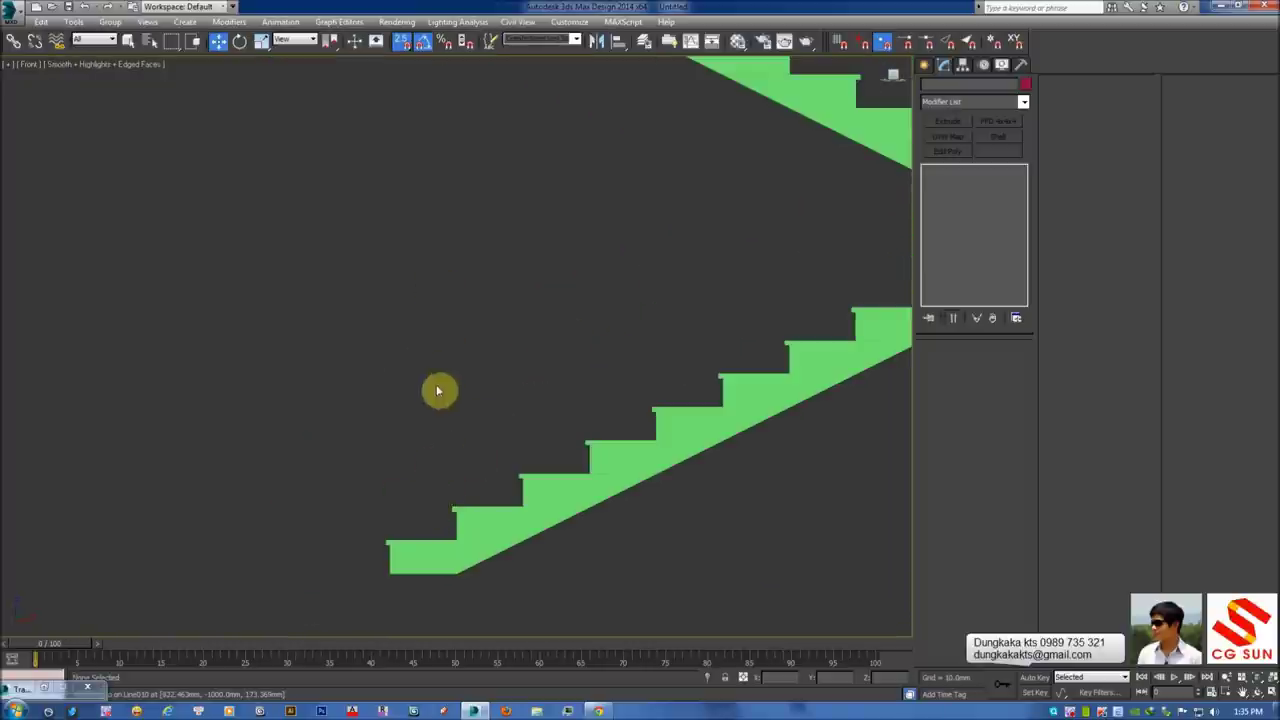
left_click(923, 64)
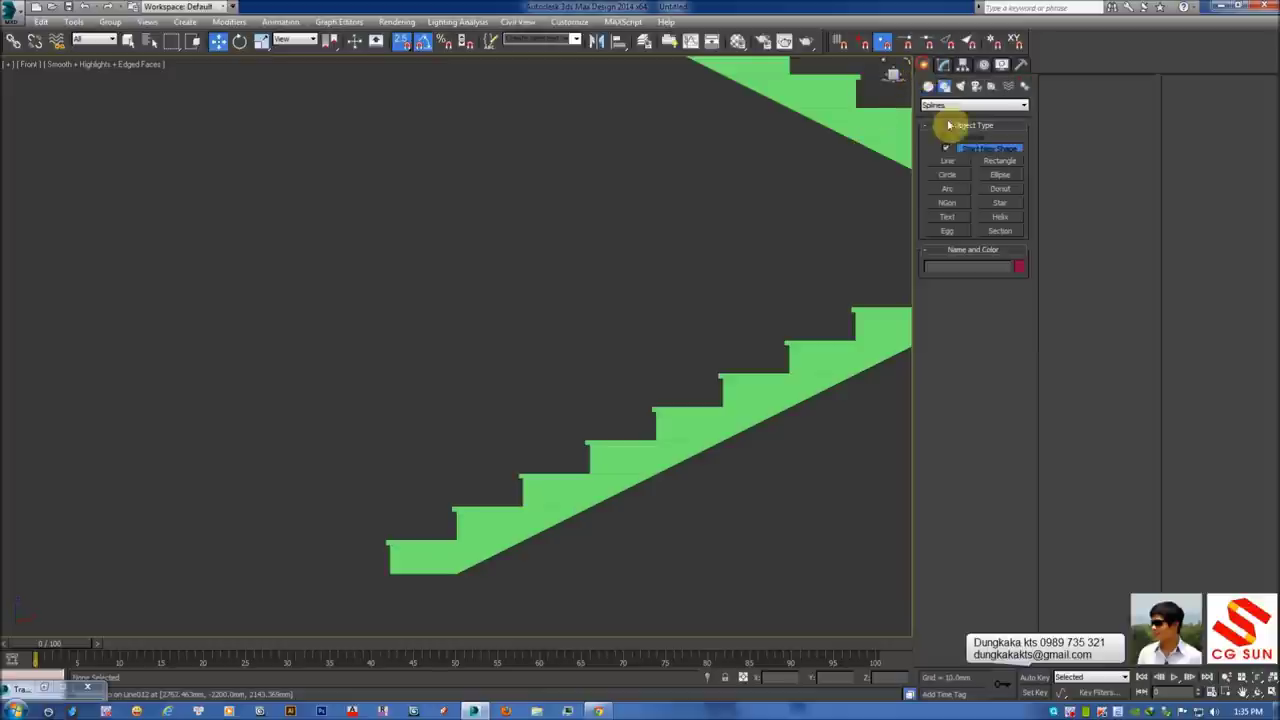
Draw a rectangle left of the stairs and size it 850 mm long by 25 mm wide
left_click(984, 160)
middle_click_drag(346, 323, 427, 291)
left_click_drag(346, 369, 408, 527)
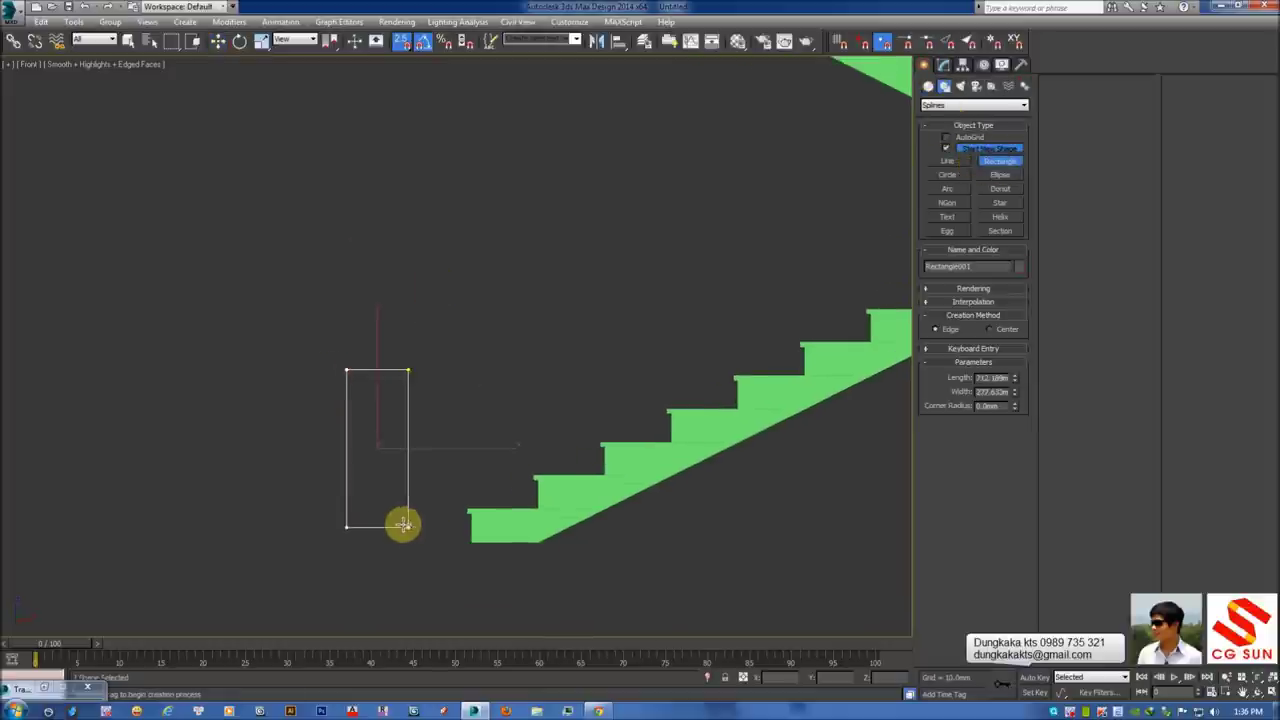
scroll(396, 510, "up", 5)
left_click(943, 64)
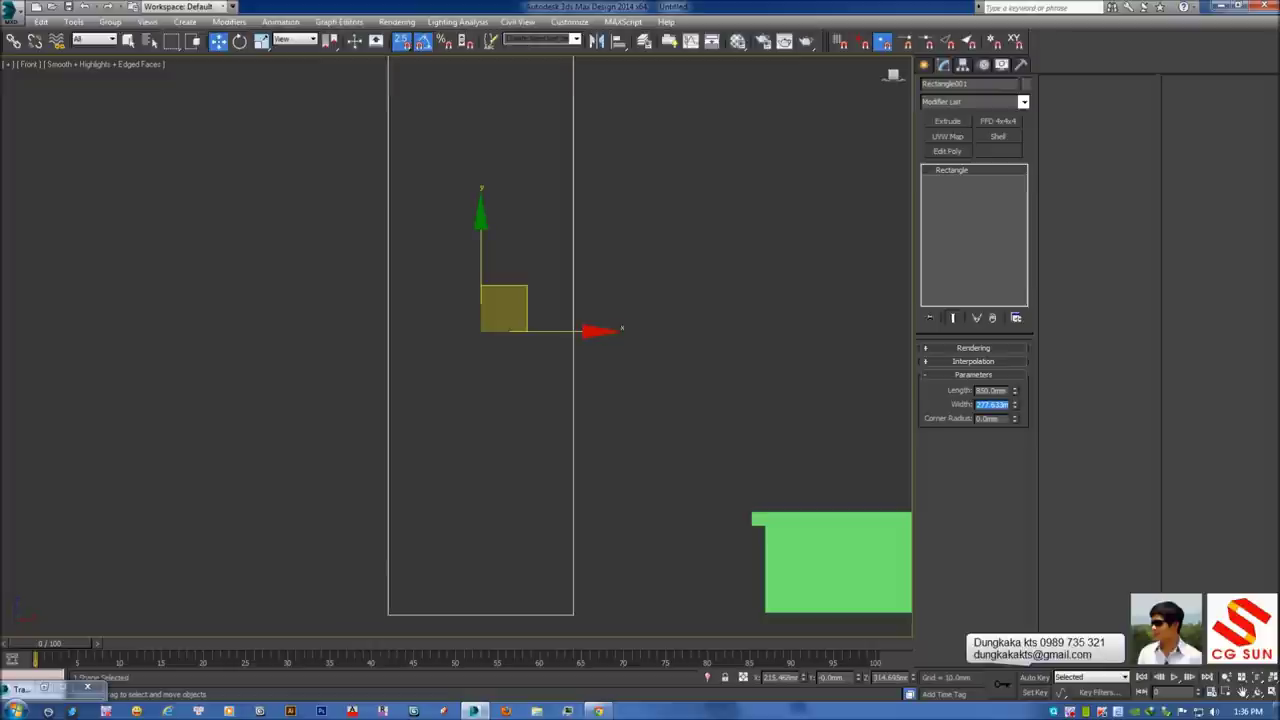
type("35")
type("25")
key("Return")
mouse_move(679, 220)
middle_mouse_down()
mouse_move(657, 286)
mouse_move(609, 286)
mouse_move(591, 265)
middle_mouse_up()
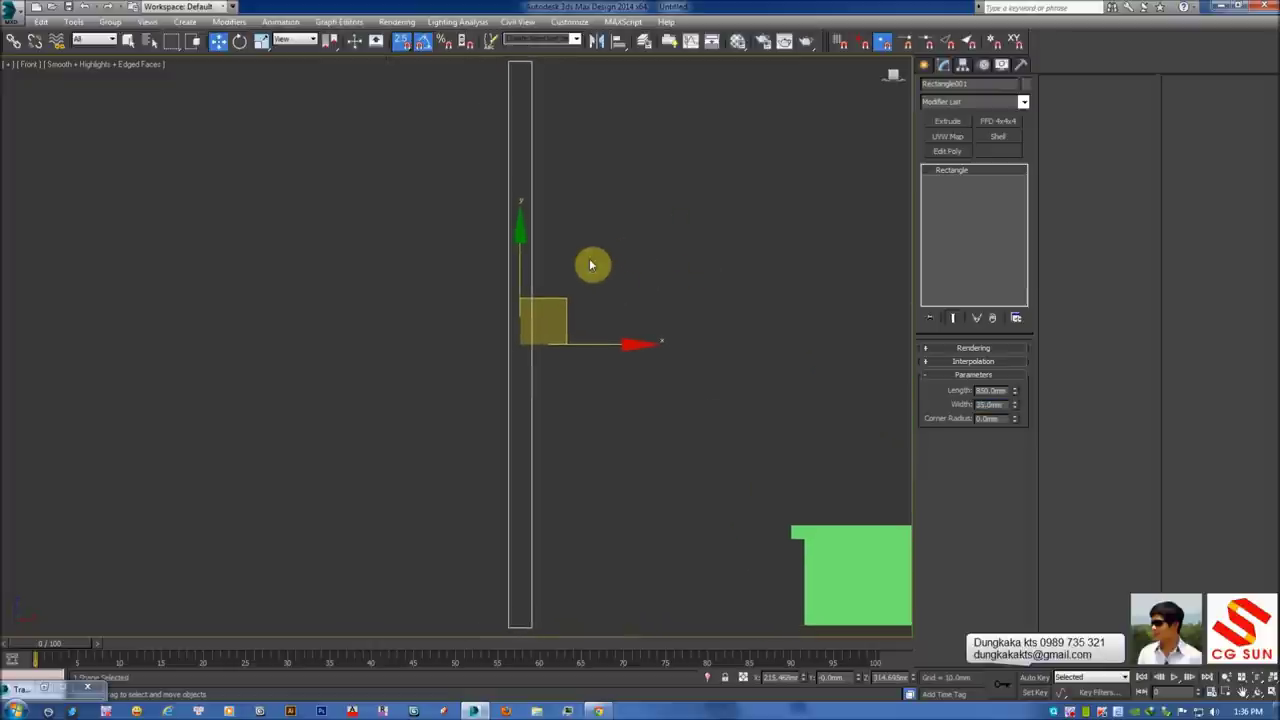
scroll(600, 253, "down", 2)
right_click(588, 324)
mouse_move(615, 447)
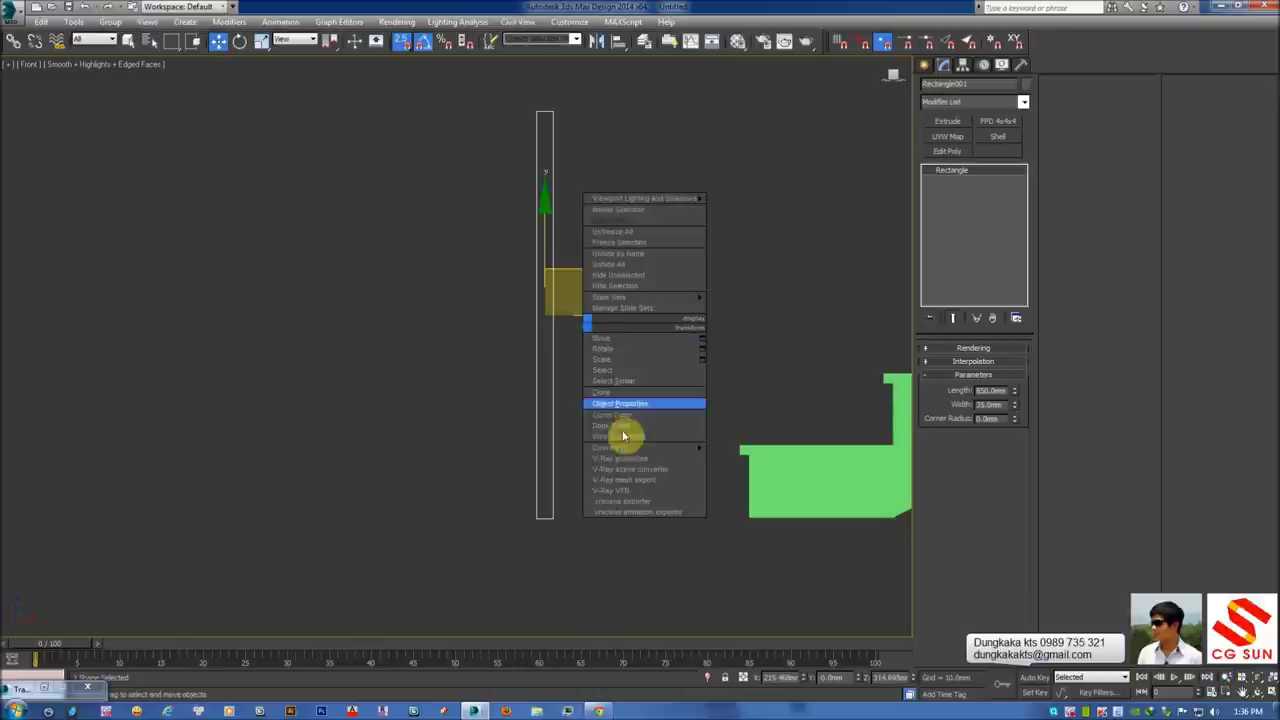
Convert the rectangle to an Editable Spline, remove one side, and refine extra vertices along it
left_click(750, 447)
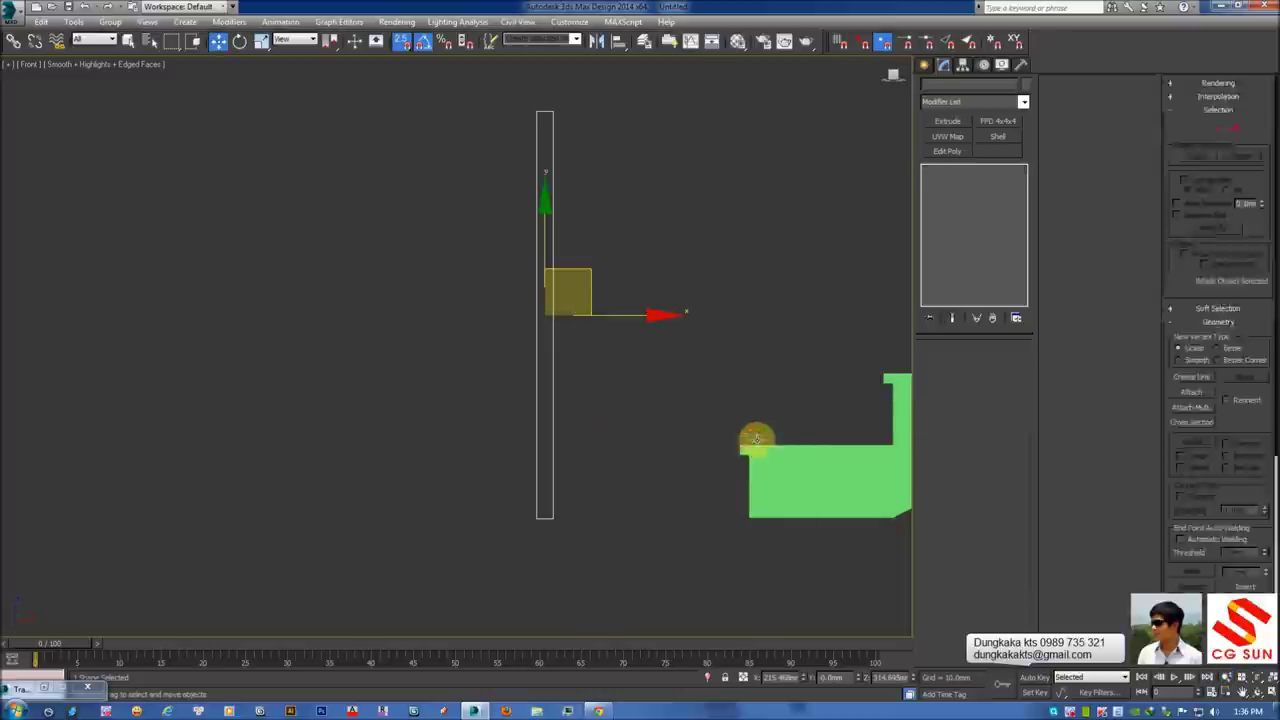
left_click(975, 398)
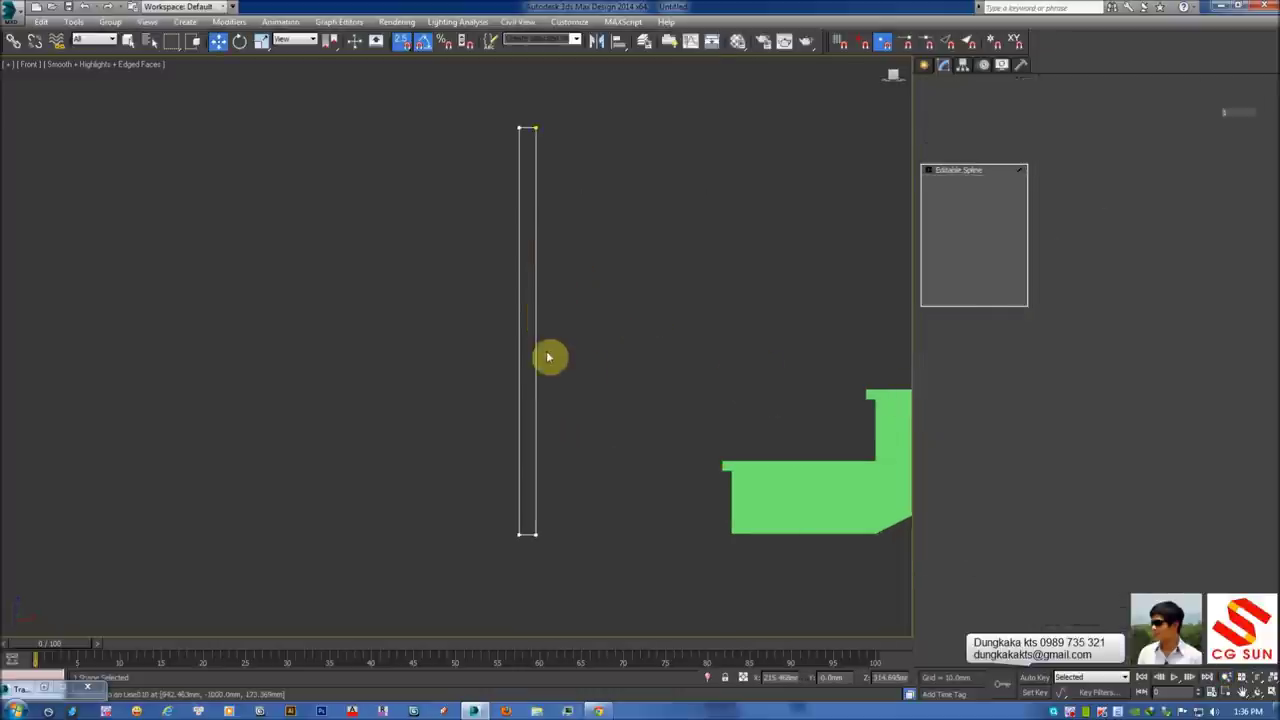
middle_click_drag(535, 336, 520, 361)
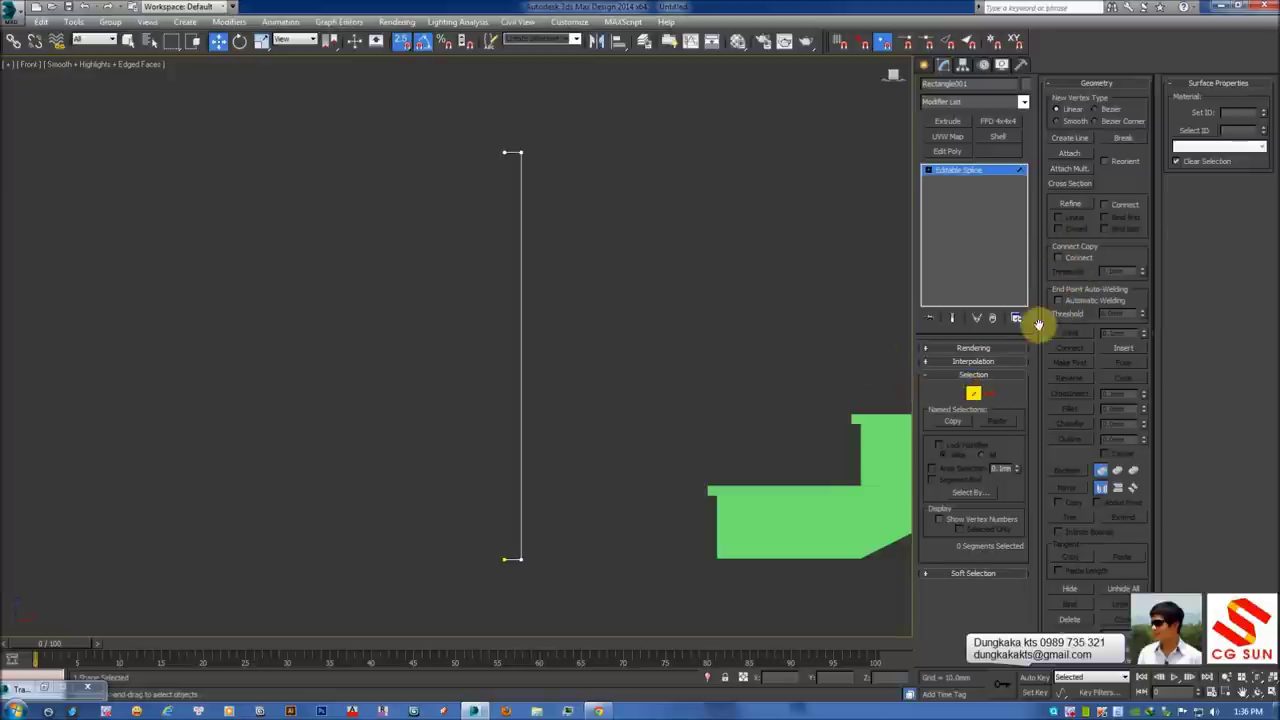
left_click(958, 394)
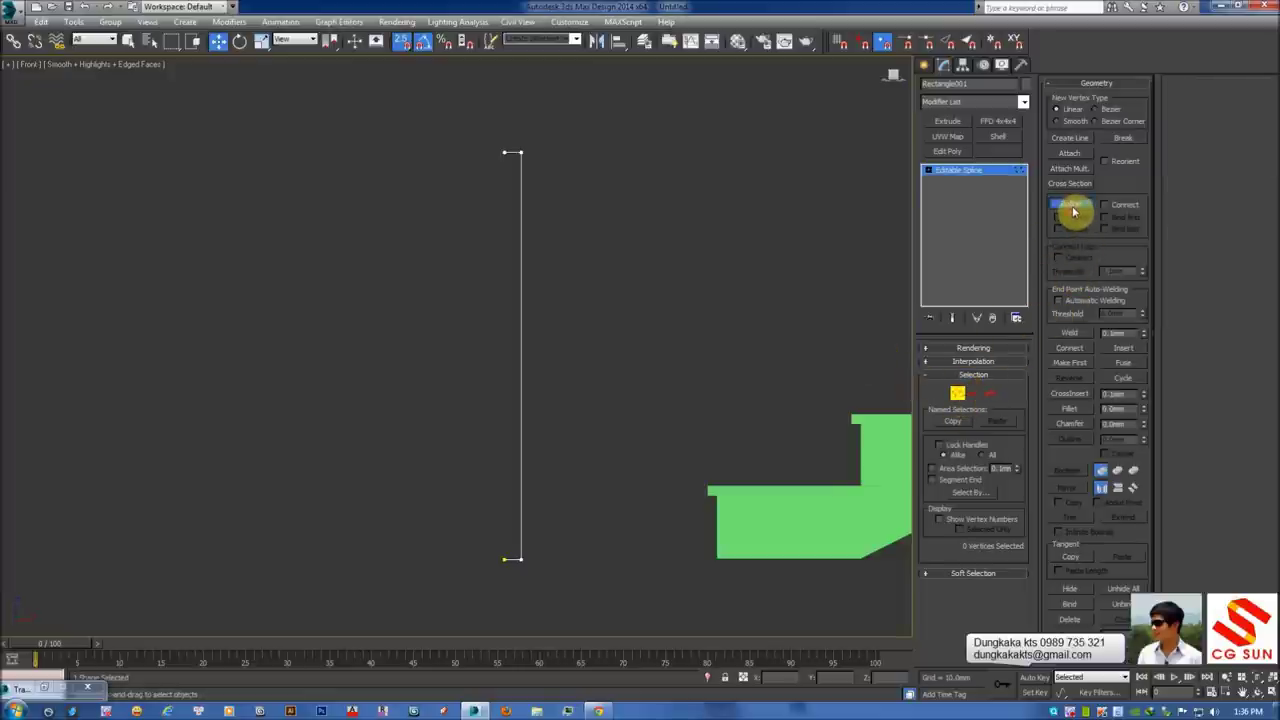
left_click(1073, 205)
key("s")
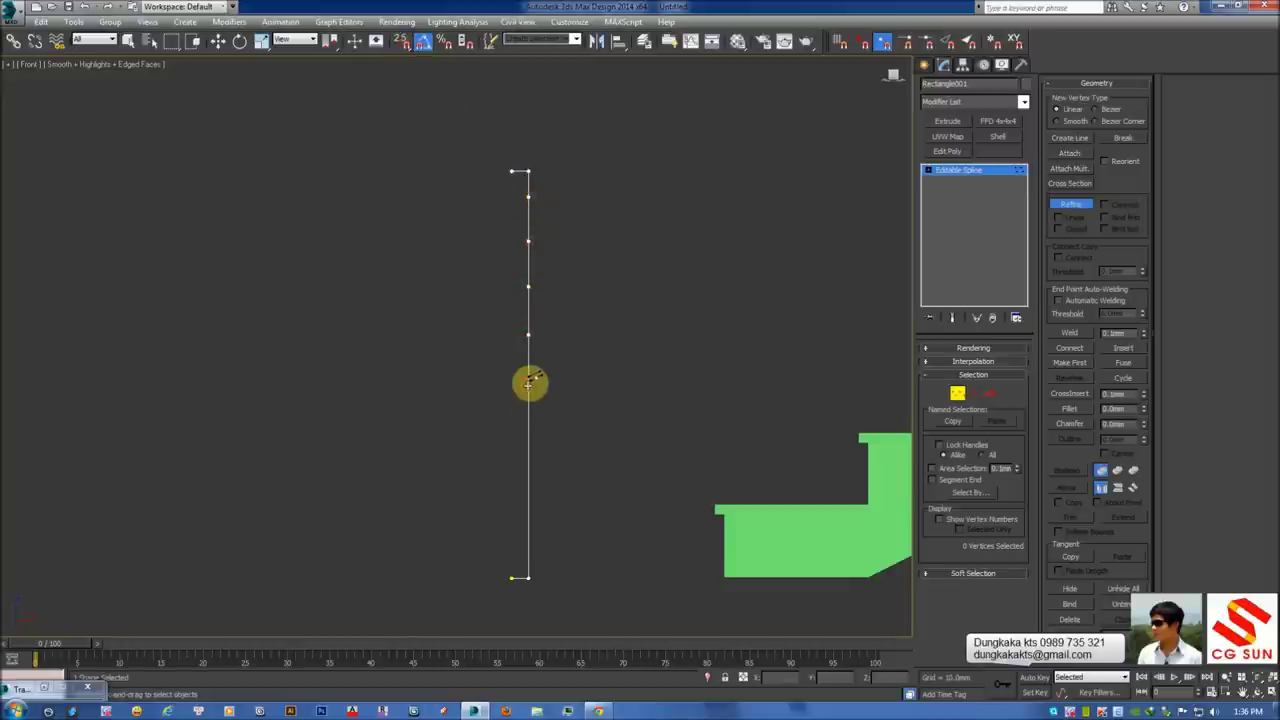
Refine one more vertex on the line and move the top vertex down
left_click(529, 510)
right_click(640, 211)
middle_click_drag(510, 153, 534, 137)
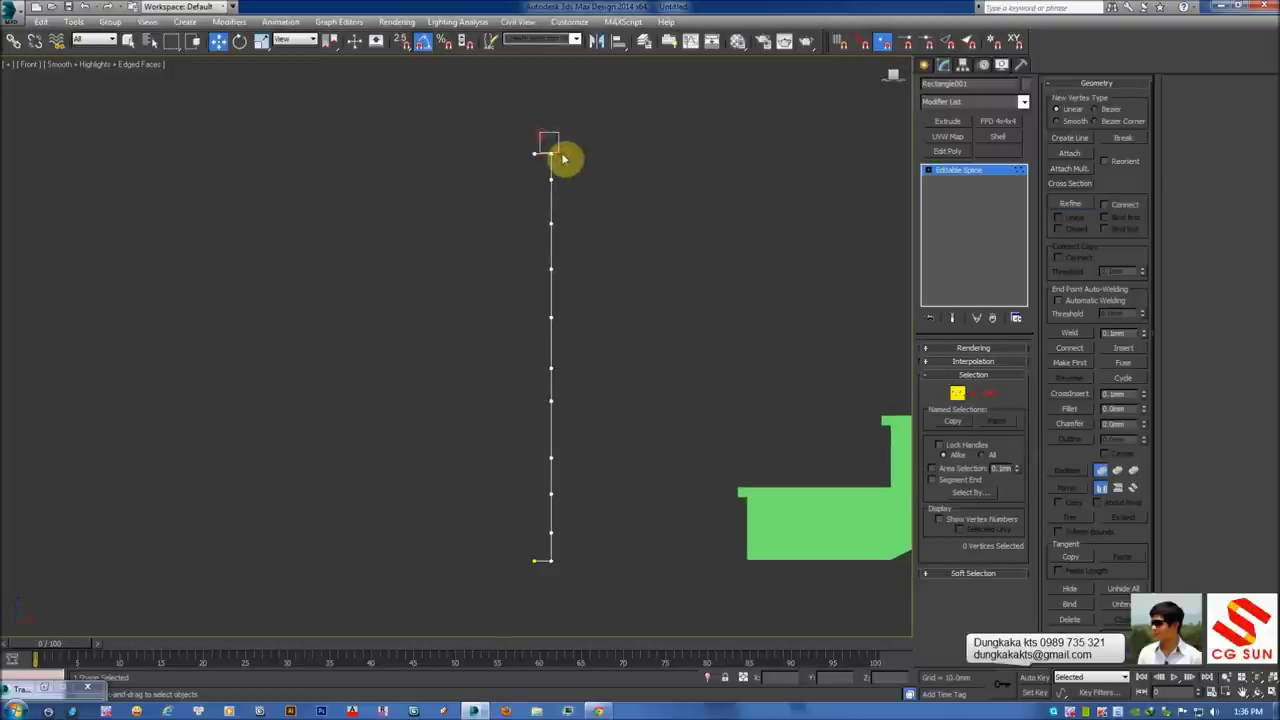
left_click(564, 158)
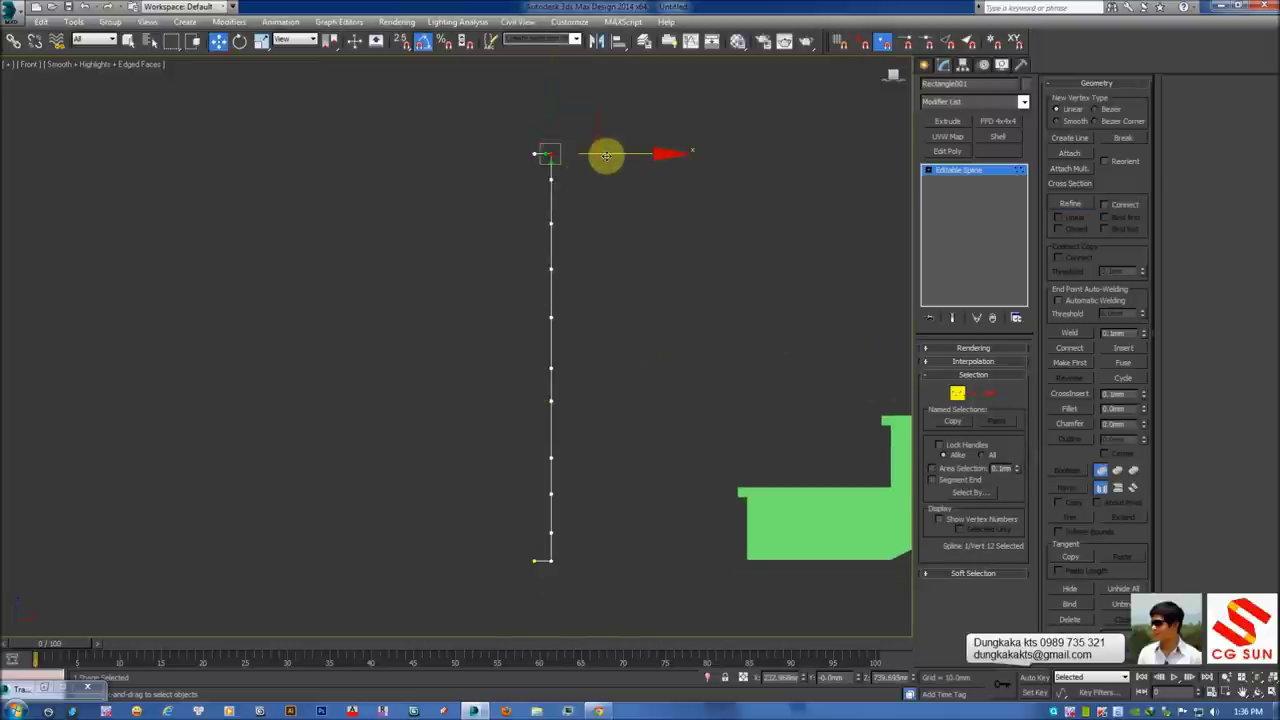
left_click_drag(602, 157, 575, 205)
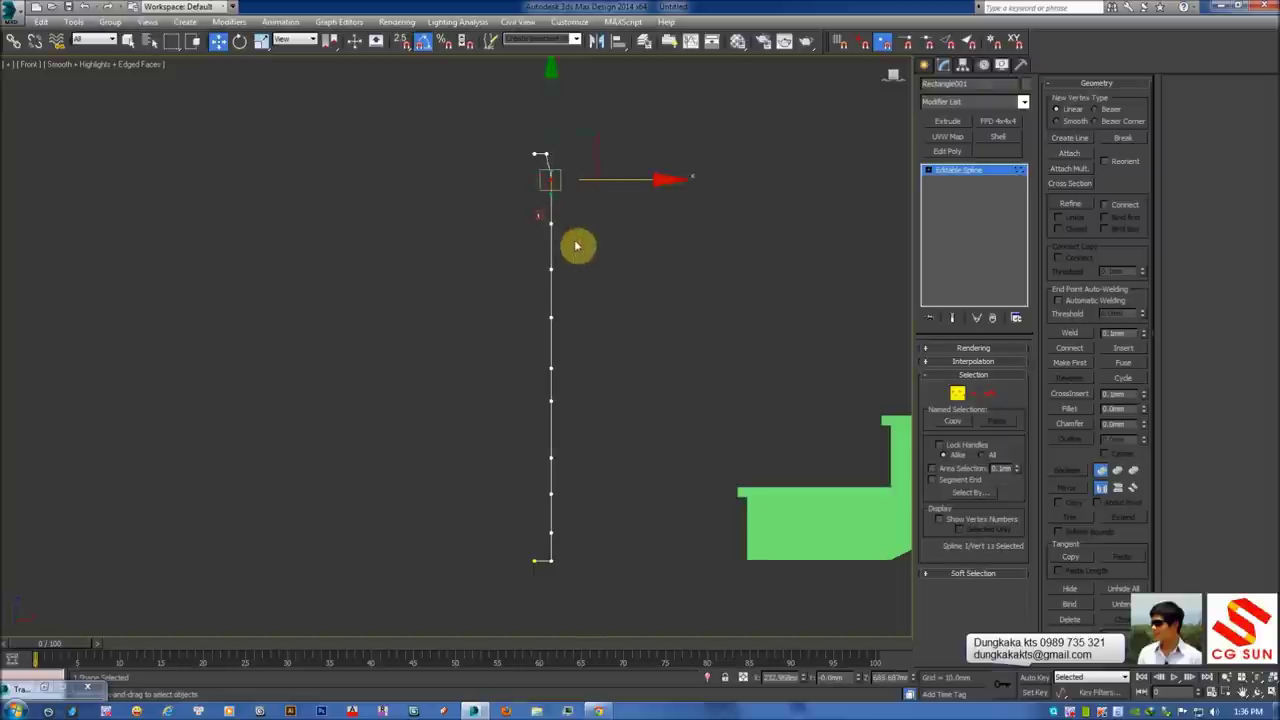
Push the middle vertices sideways to form the baluster's bulges
left_click(551, 222)
left_click(546, 310)
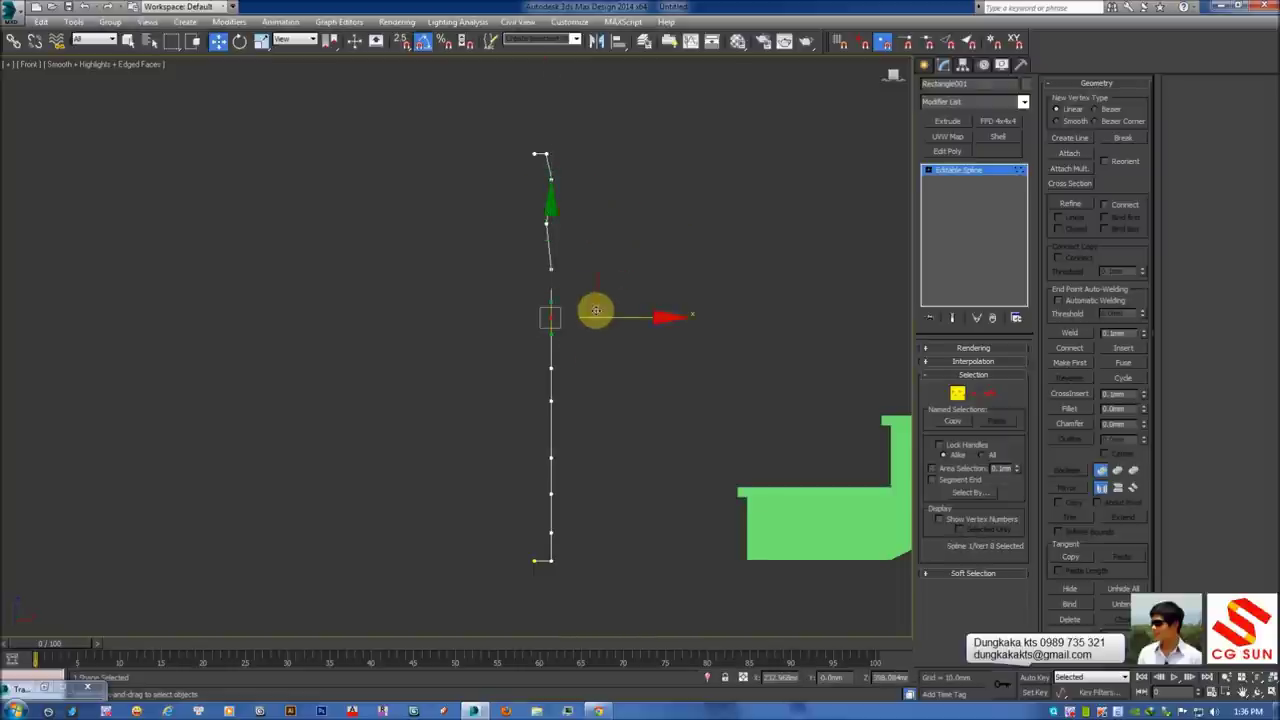
left_click_drag(596, 357, 530, 420)
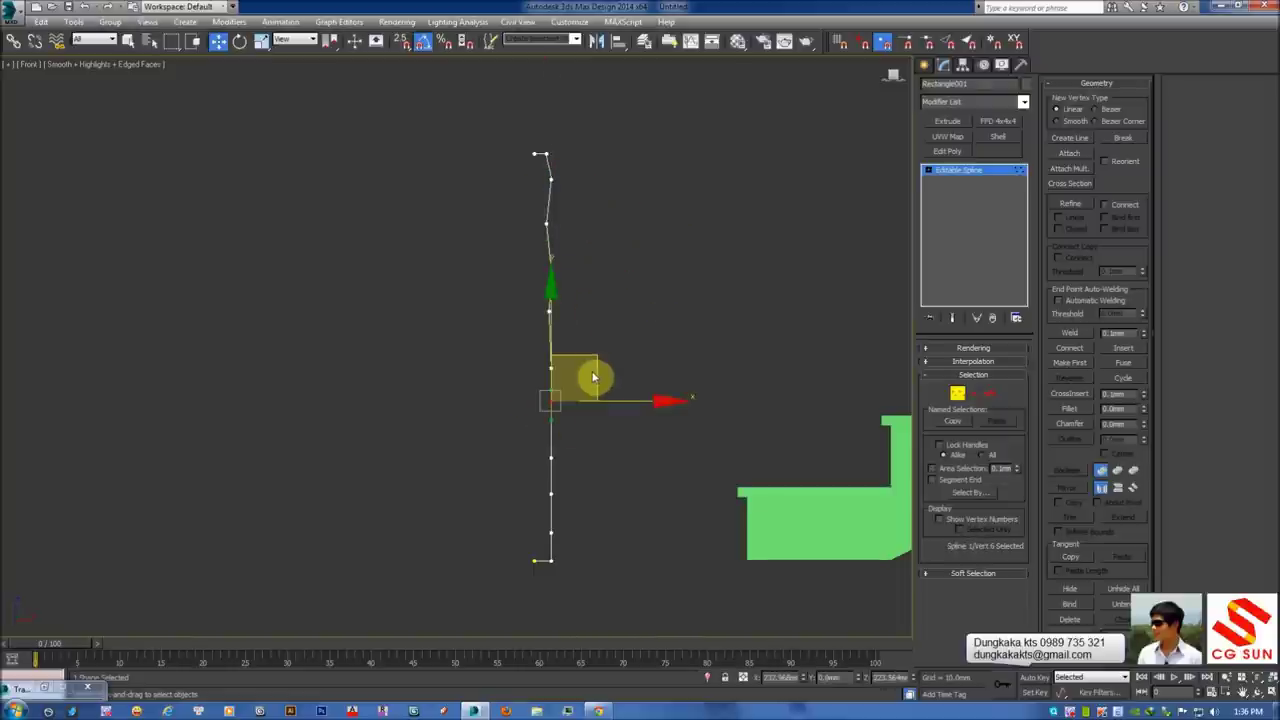
left_click_drag(605, 354, 615, 352)
left_click(551, 493)
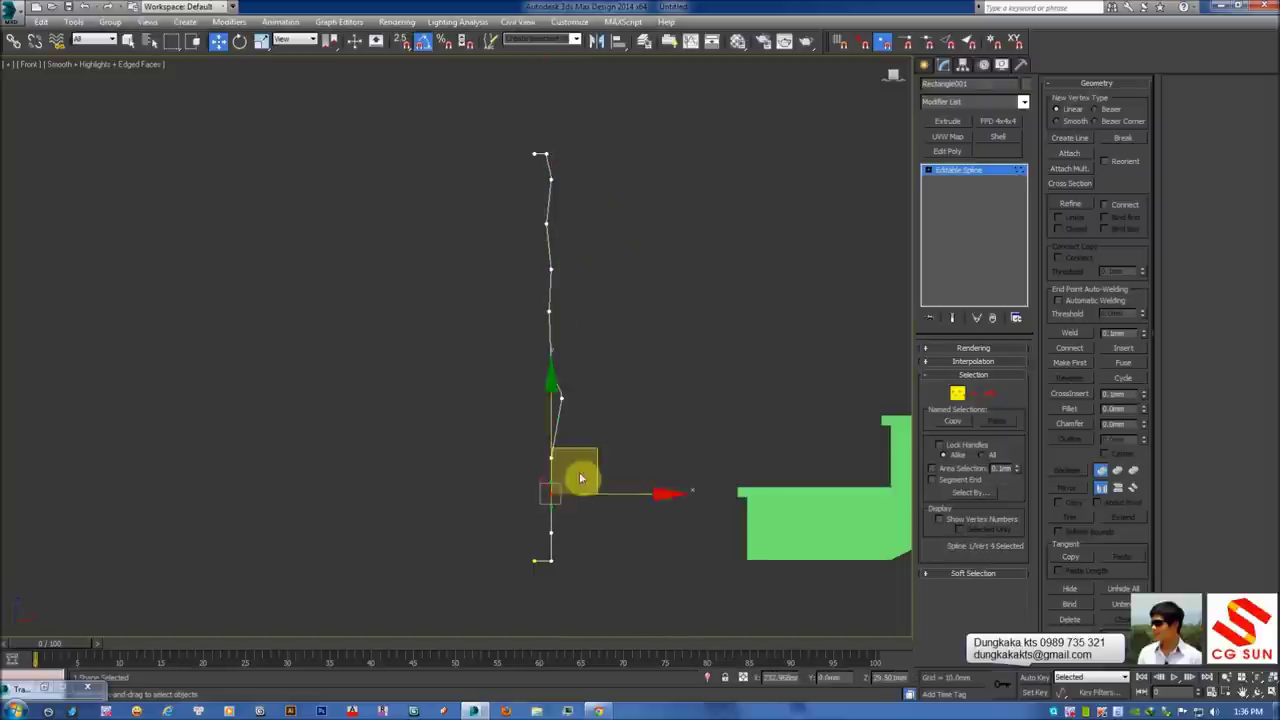
scroll(578, 470, "up", 2)
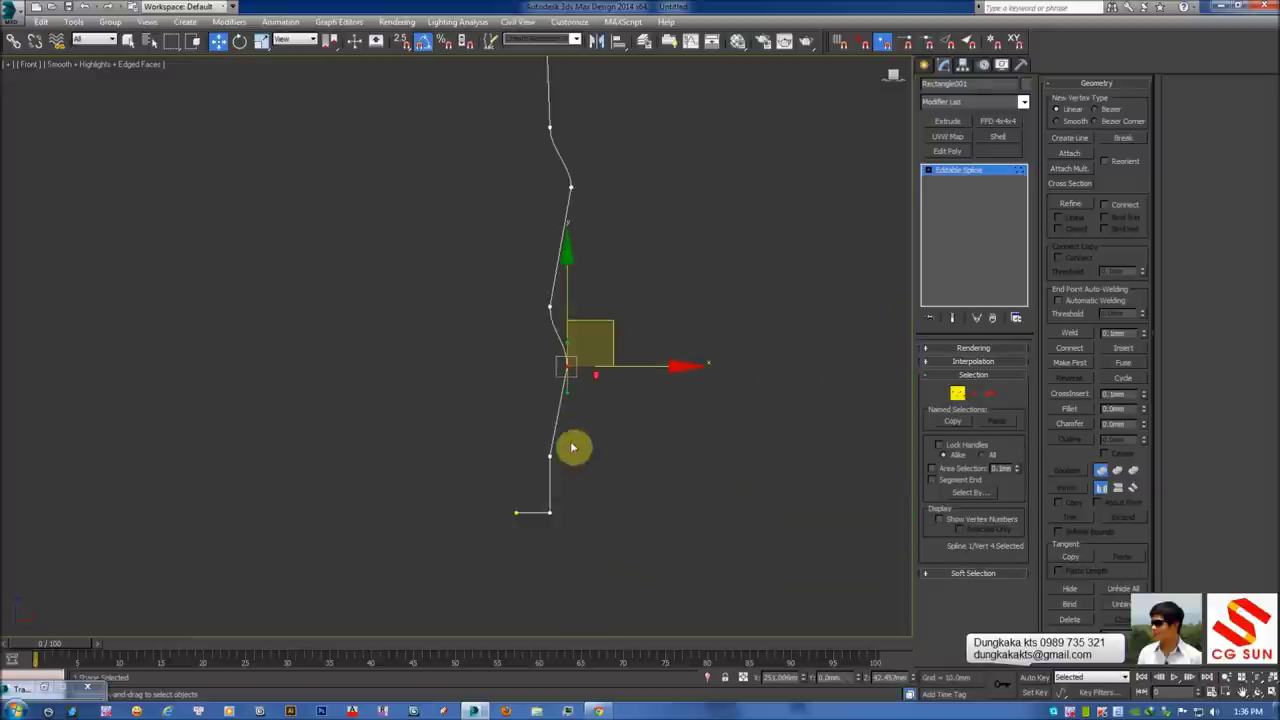
left_click(550, 512)
Clear the vertex selection, frame the whole profile and exit vertex editing
left_click(634, 428)
scroll(623, 363, "down", 2)
middle_click_drag(623, 363, 617, 305)
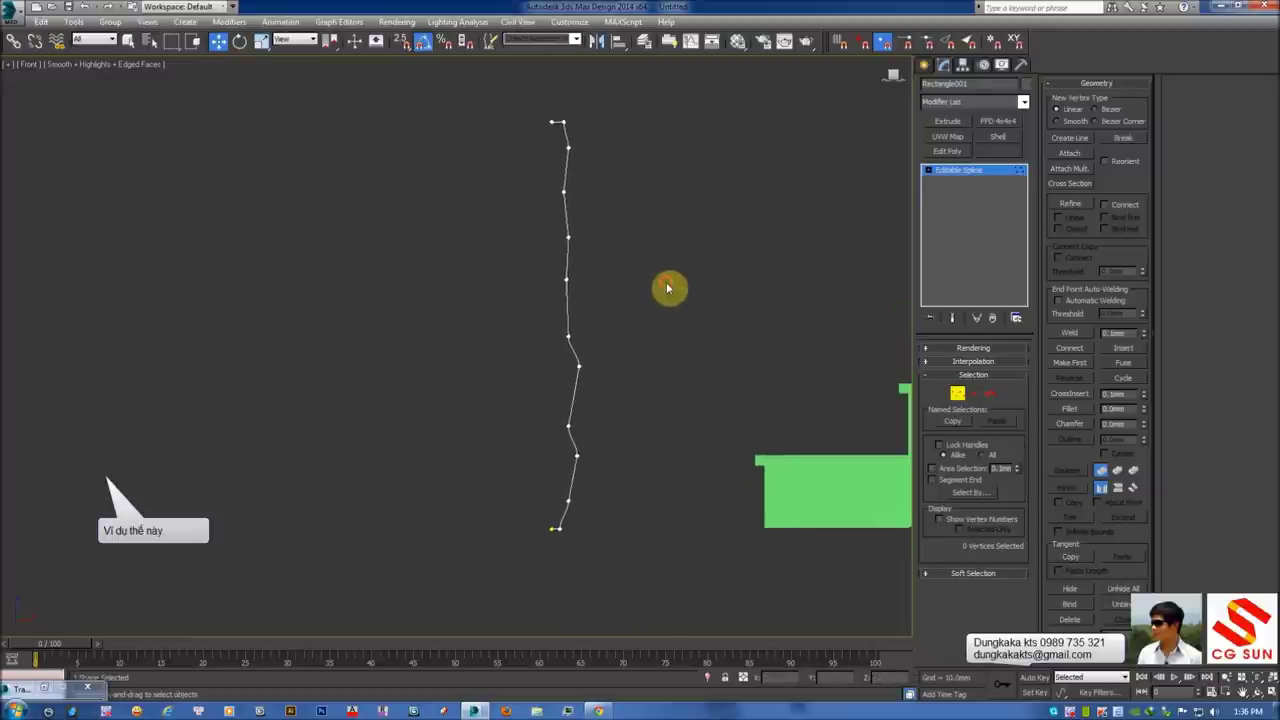
middle_click_drag(658, 330, 670, 313)
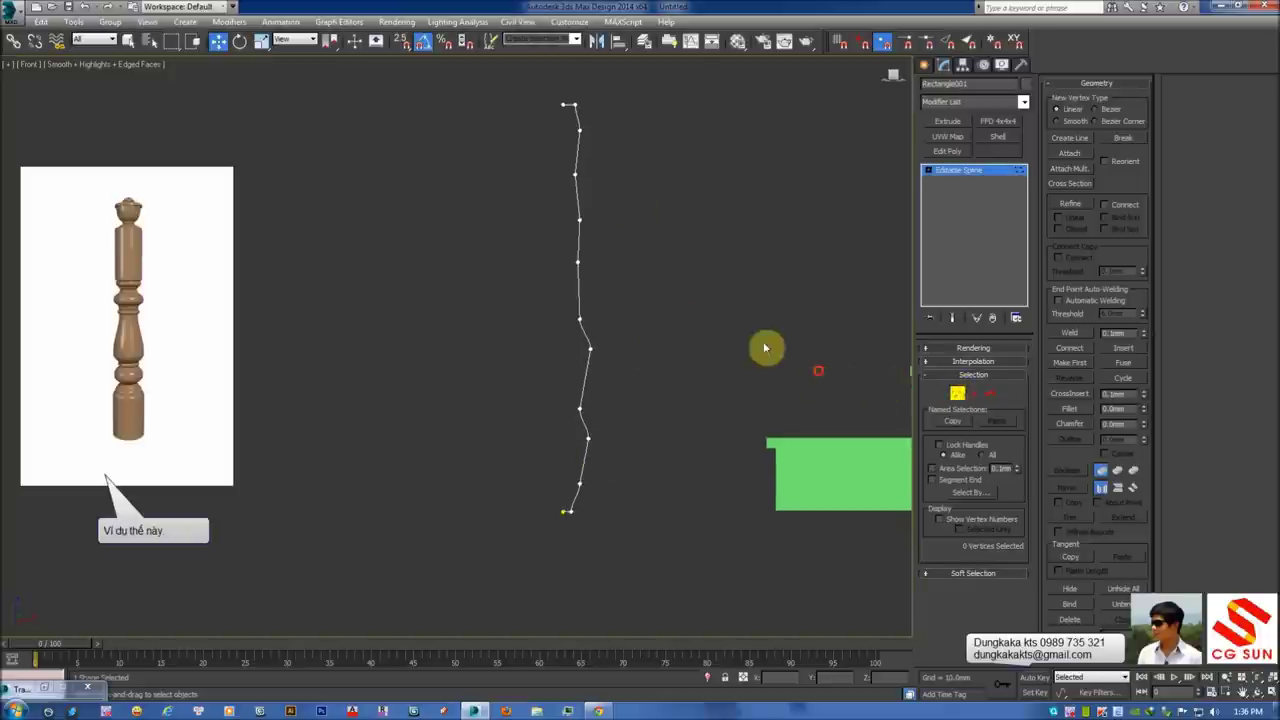
middle_click_drag(673, 283, 661, 289)
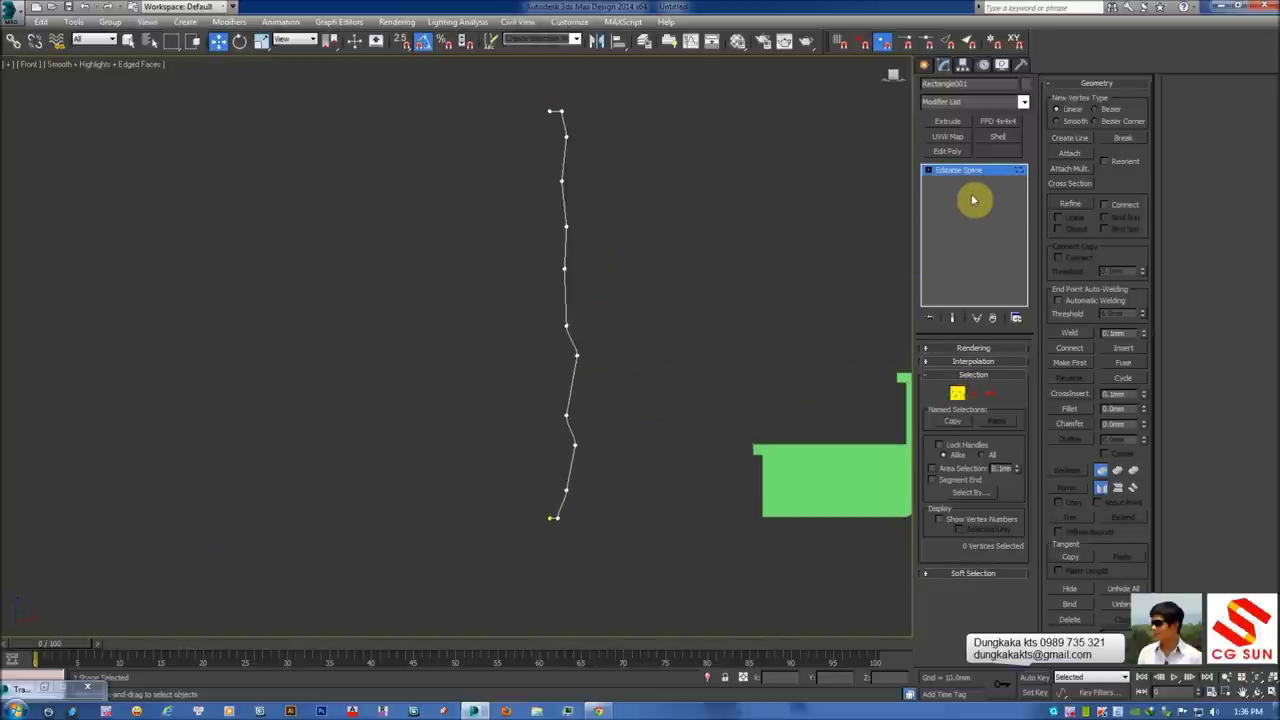
left_click(931, 176)
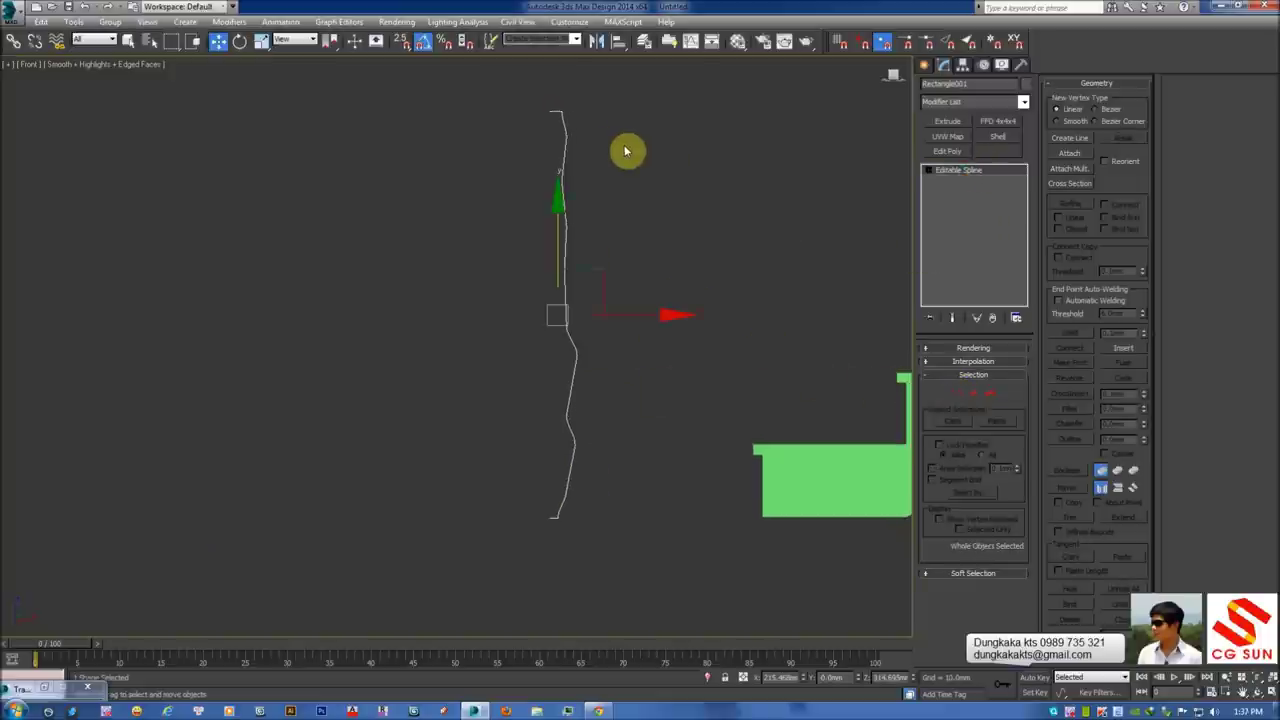
Apply a Lathe modifier to the profile line
left_click_drag(539, 119, 541, 120)
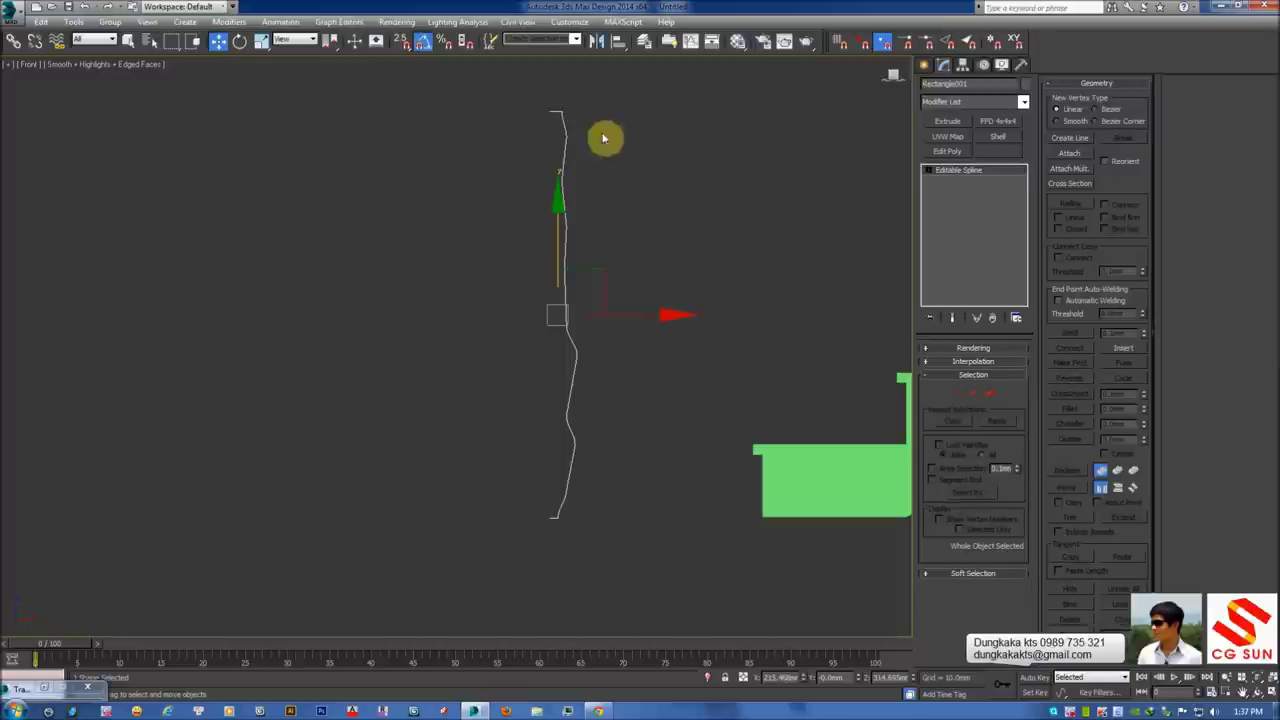
left_click(971, 107)
key("l")
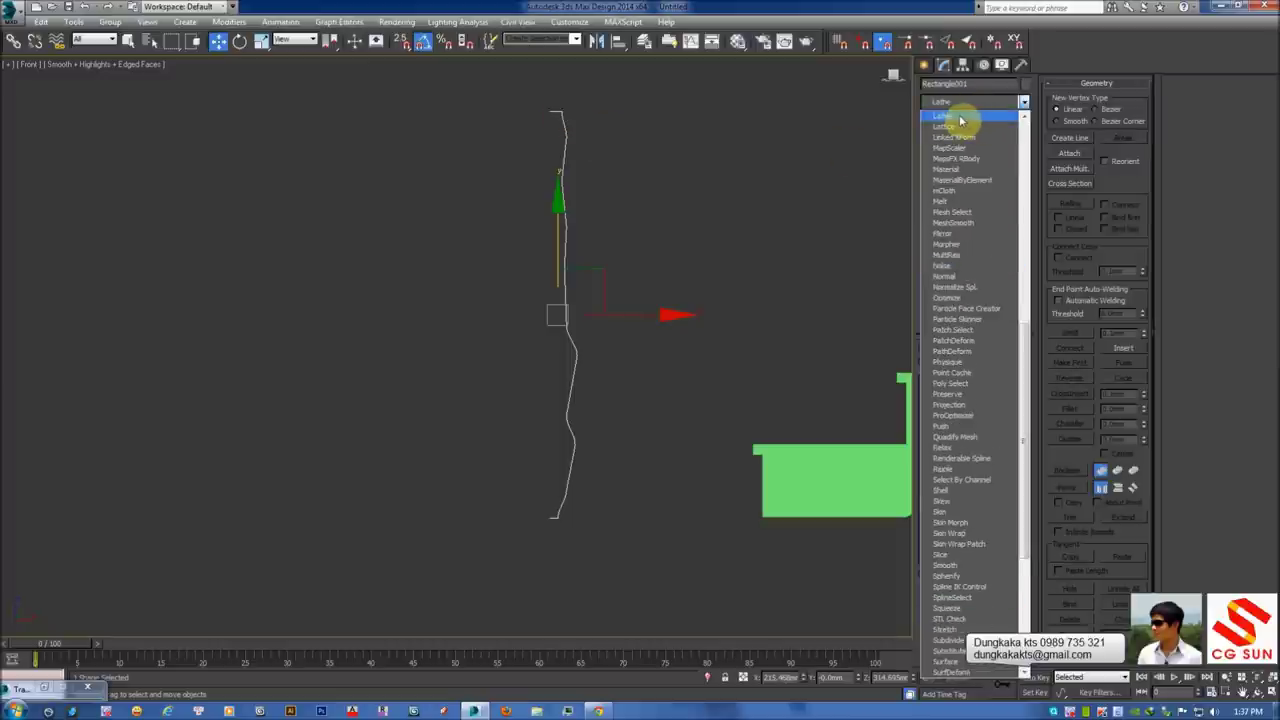
left_click(953, 120)
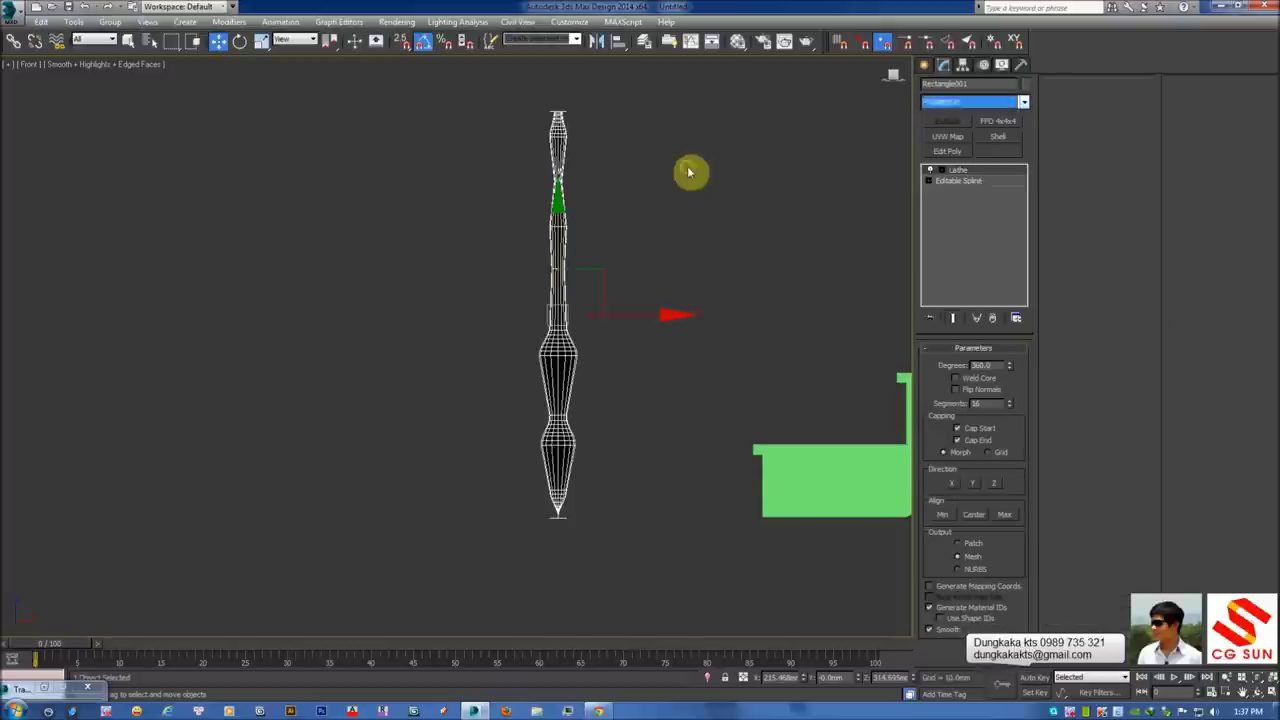
Inspect the lathed baluster in Perspective, orbiting it in wireframe and shaded display
key("p")
key("F3")
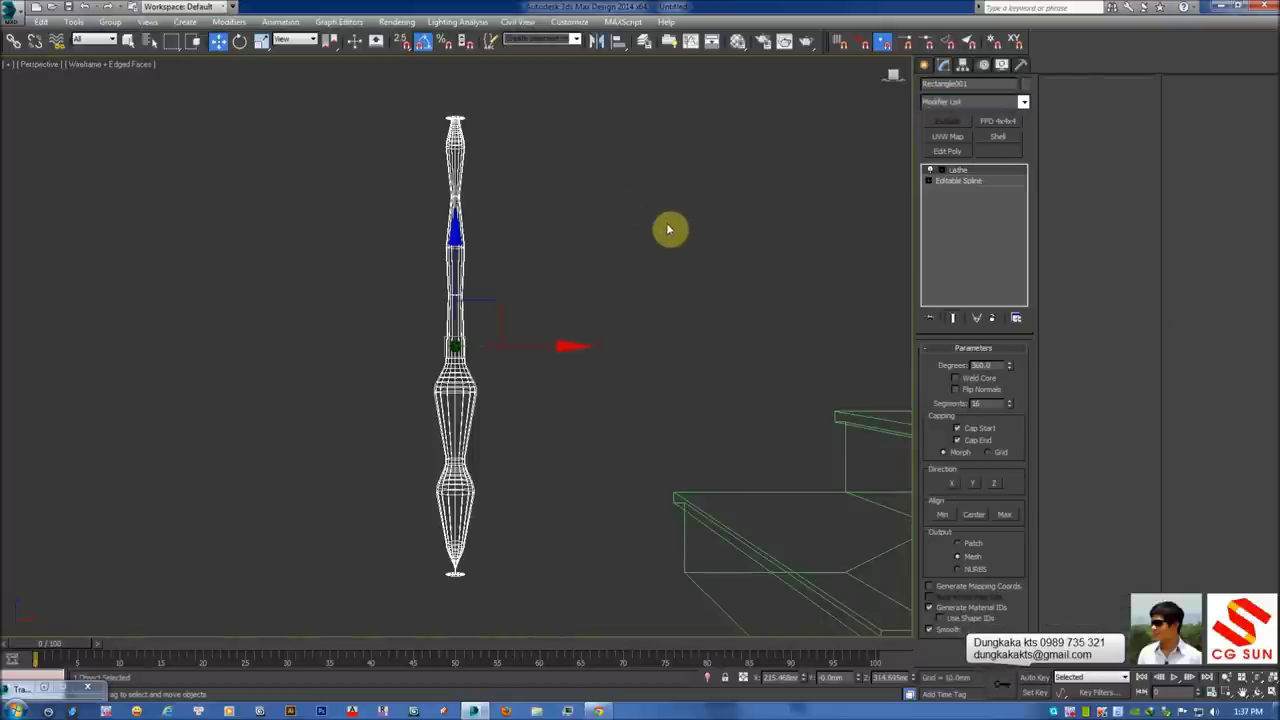
mouse_move(666, 229)
middle_mouse_down("alt")
mouse_move(406, 189)
mouse_move(445, 149)
middle_mouse_up("alt")
left_click(445, 149)
mouse_move(503, 251)
middle_mouse_down("alt")
mouse_move(528, 268)
mouse_move(469, 269)
middle_mouse_up("alt")
key("F3")
scroll(480, 237, "up", 3)
scroll(509, 214, "down", 3)
mouse_move(509, 214)
middle_mouse_down("alt")
mouse_move(503, 249)
mouse_move(545, 437)
mouse_move(554, 417)
middle_mouse_up("alt")
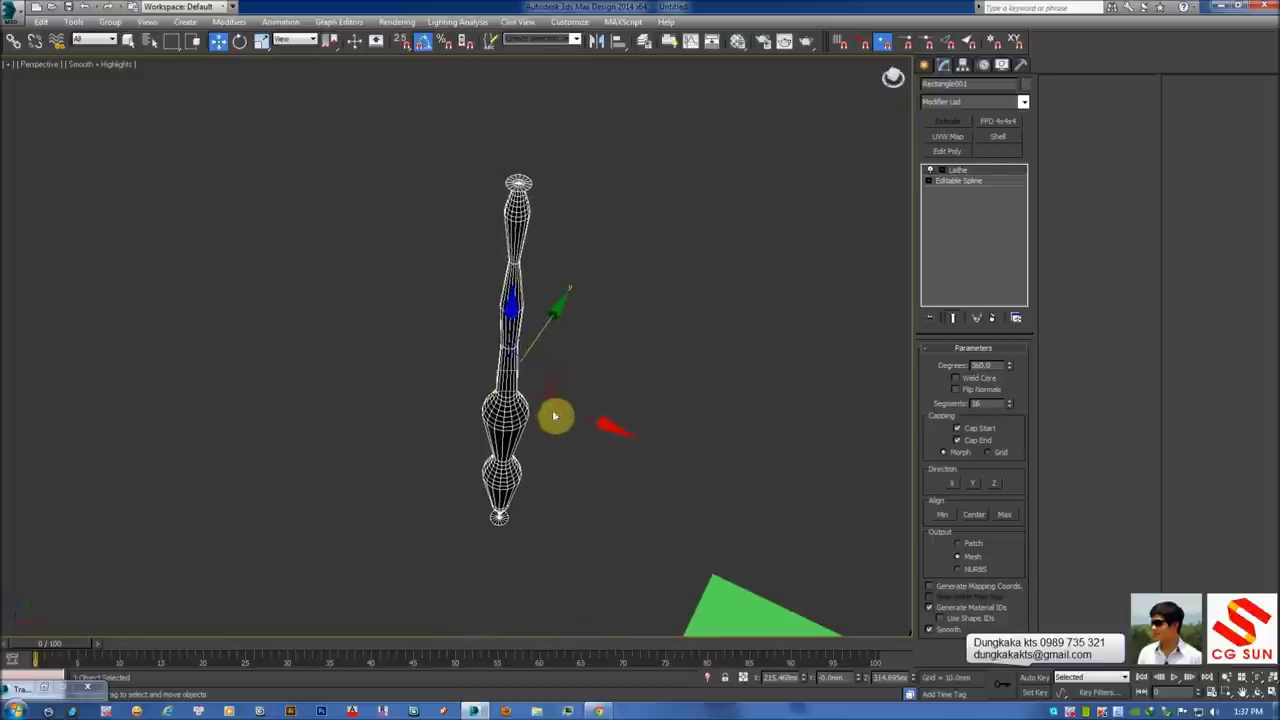
mouse_move(560, 369)
middle_mouse_down("alt")
mouse_move(573, 399)
mouse_move(557, 377)
mouse_move(614, 360)
mouse_move(578, 297)
mouse_move(571, 337)
mouse_move(557, 286)
mouse_move(605, 312)
middle_mouse_up("alt")
scroll(557, 377, "up", 3)
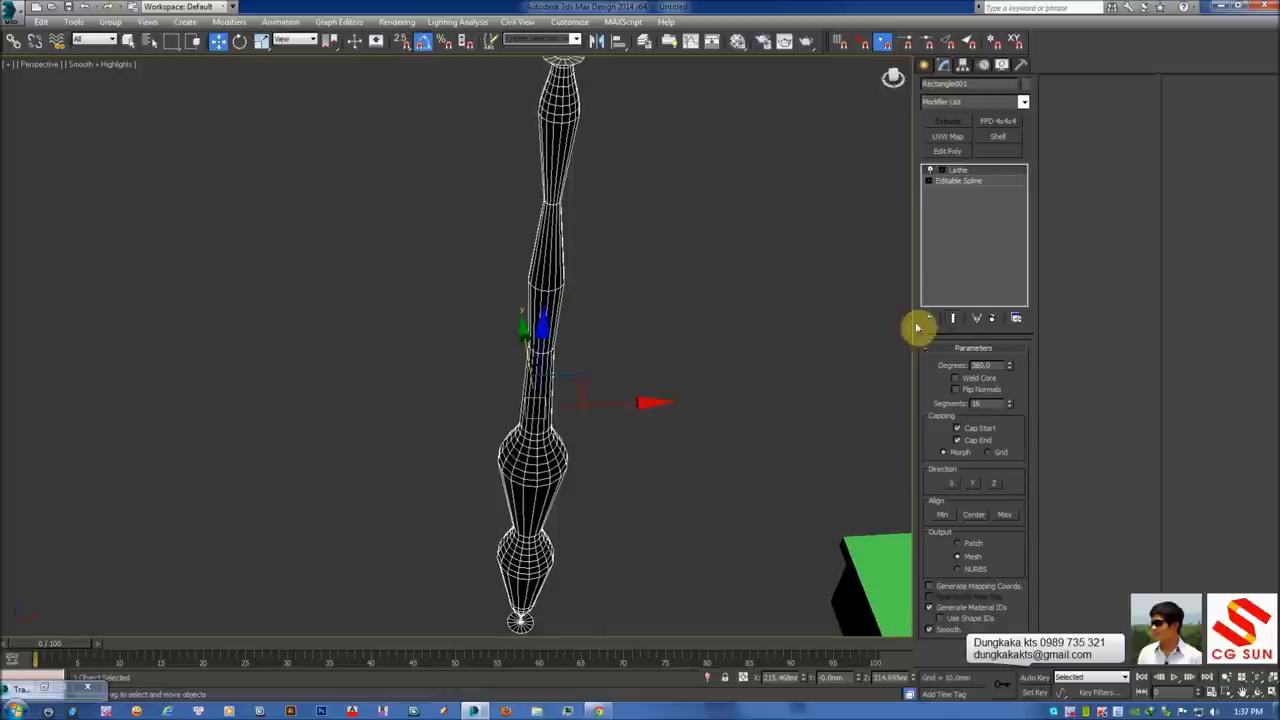
middle_click_drag(706, 274, 663, 254, "alt")
In the Front view, set the Lathe alignment to Min
key("f")
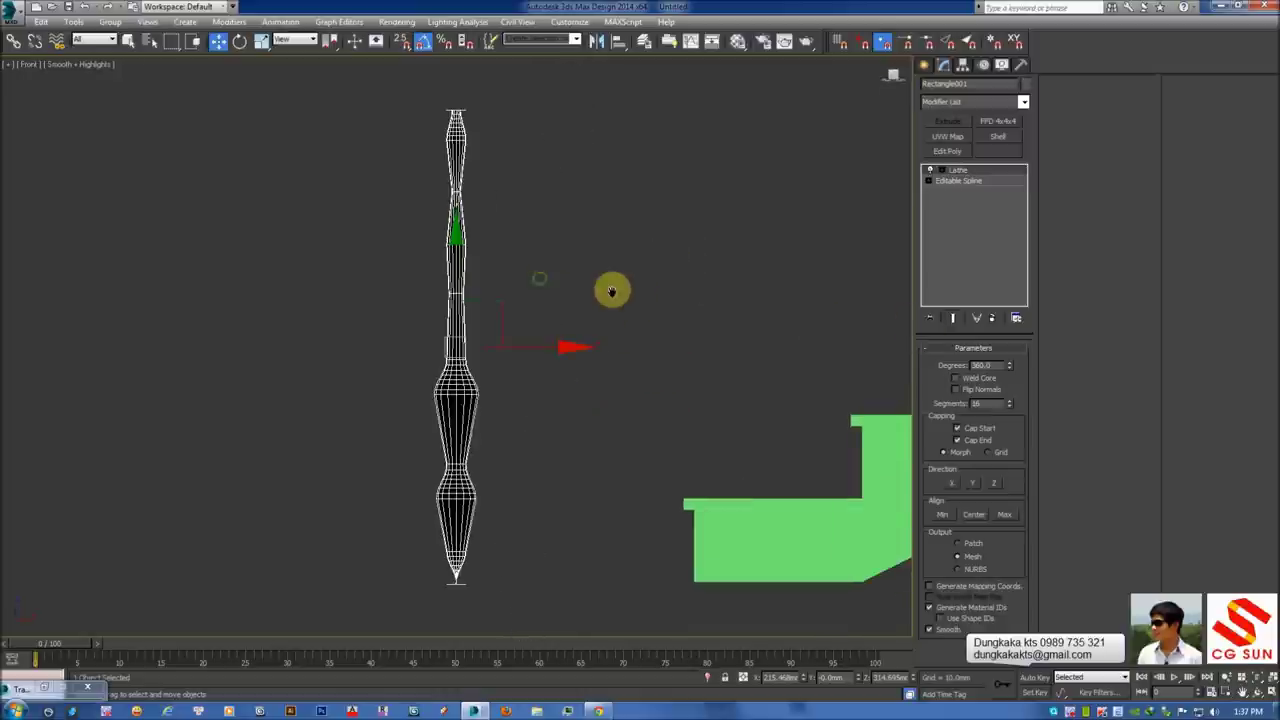
scroll(605, 284, "up", 1)
key("F3")
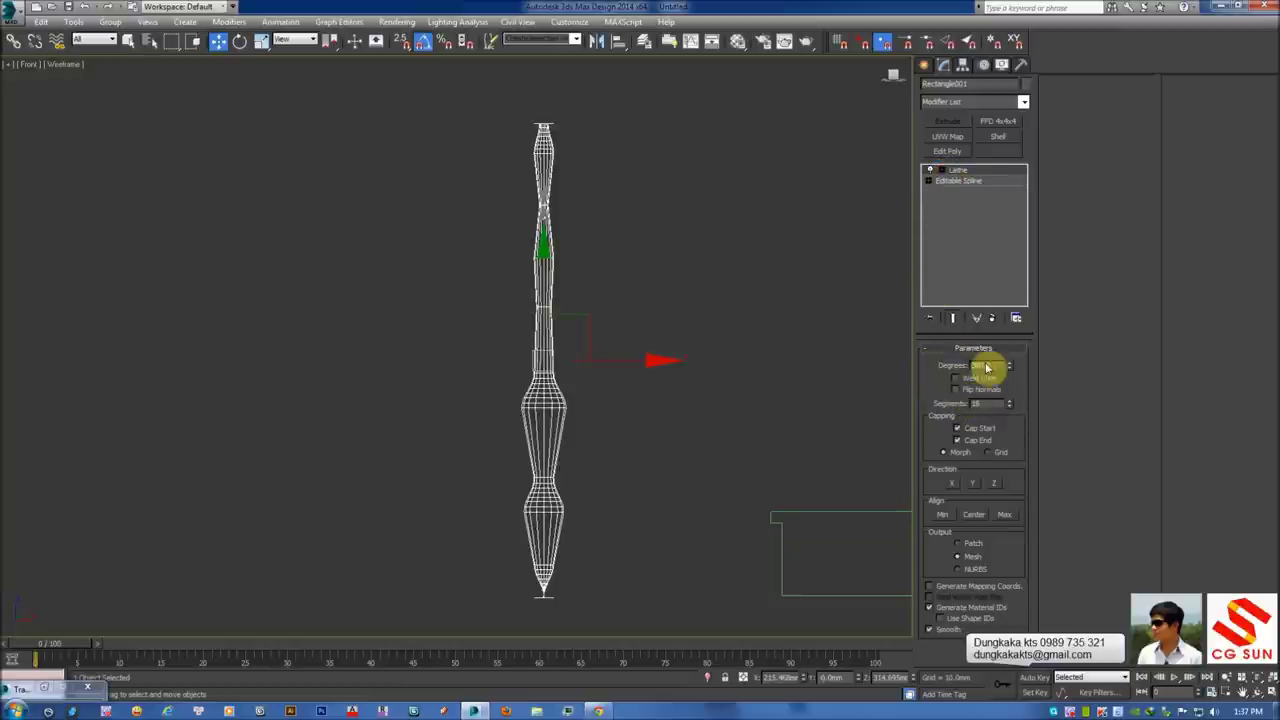
middle_click_drag(850, 349, 790, 300)
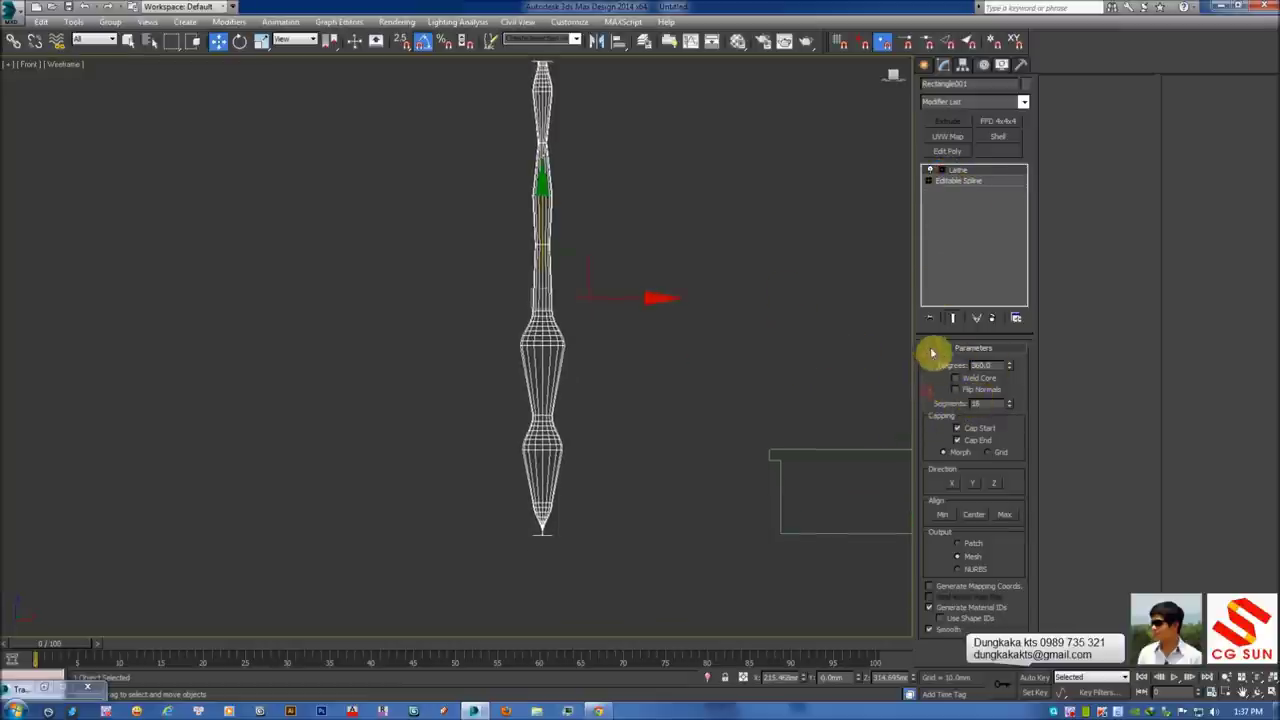
left_click(944, 518)
Check the widened baluster shaded in Perspective, orbiting around it
key("p")
key("F3")
middle_click_drag(549, 286, 820, 426, "alt")
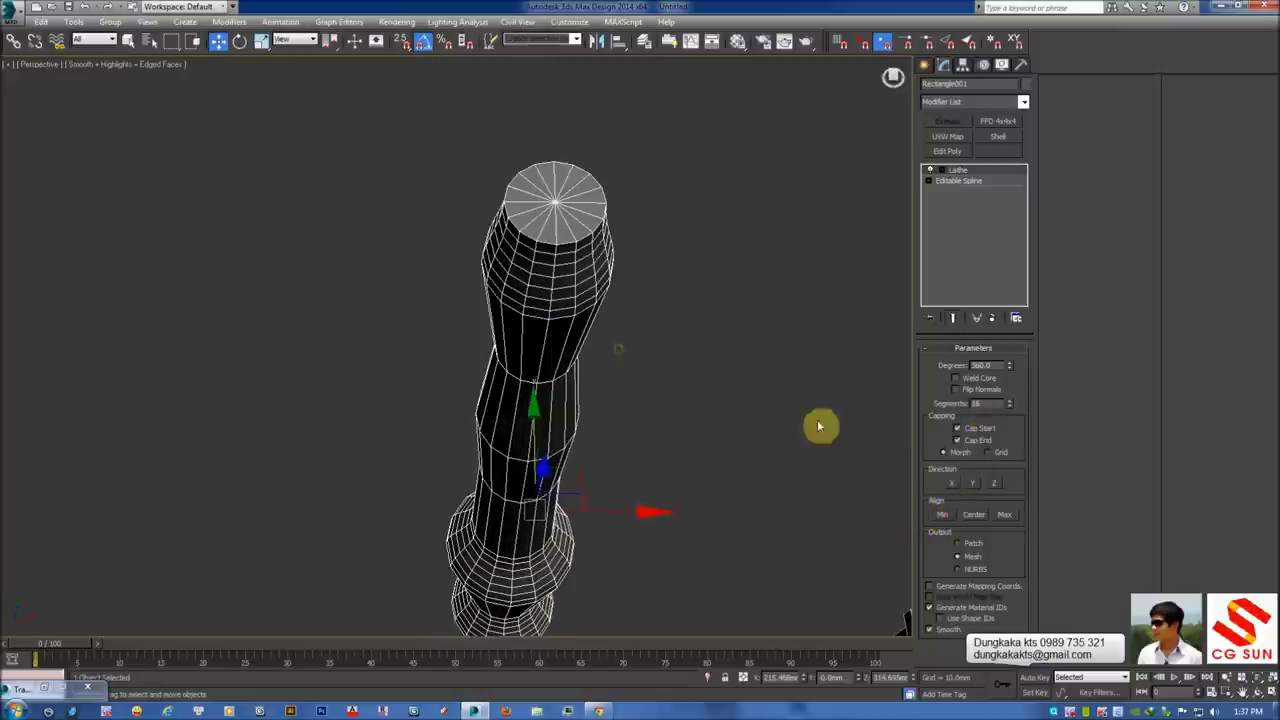
middle_click_drag(742, 455, 714, 386, "alt")
Back in Front view, turn off the Lathe and zoom in on the flat profile
key("f")
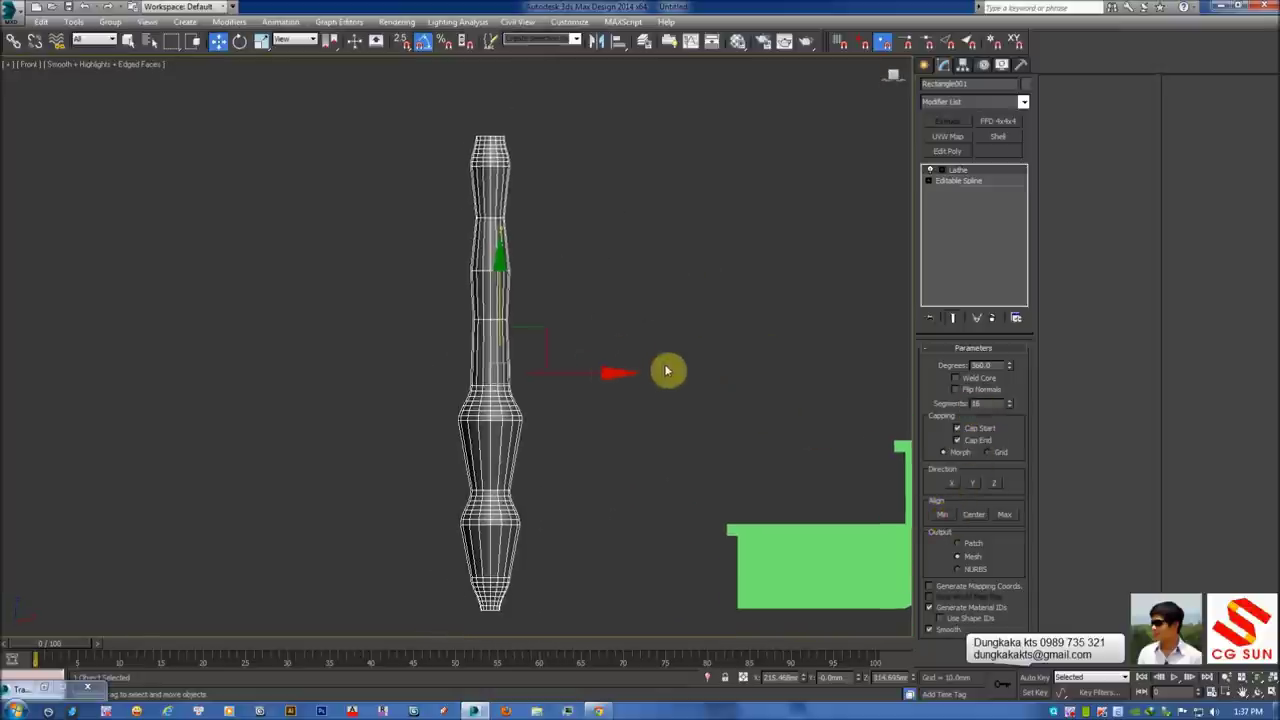
key("F3")
left_click(930, 171)
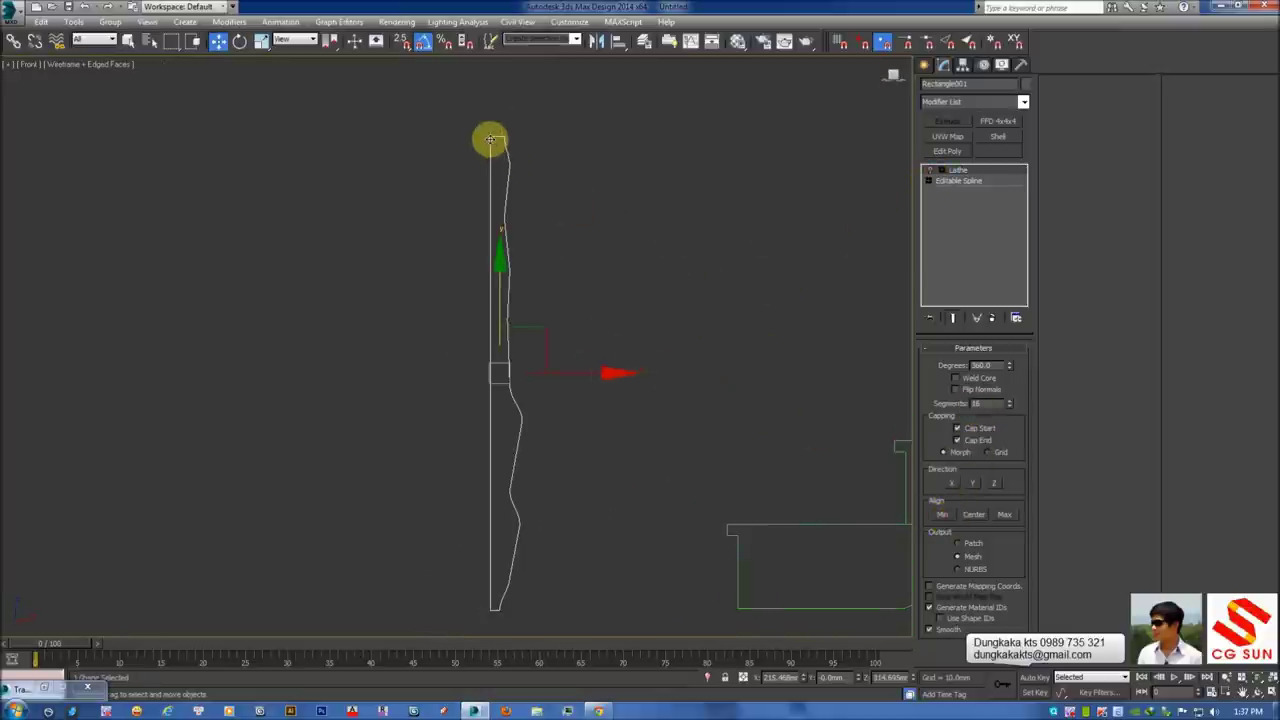
middle_click_drag(514, 163, 524, 165)
scroll(566, 306, "up", 2)
scroll(589, 377, "up", 1)
scroll(517, 321, "up", 1)
scroll(524, 345, "up", 1)
scroll(528, 363, "up", 1)
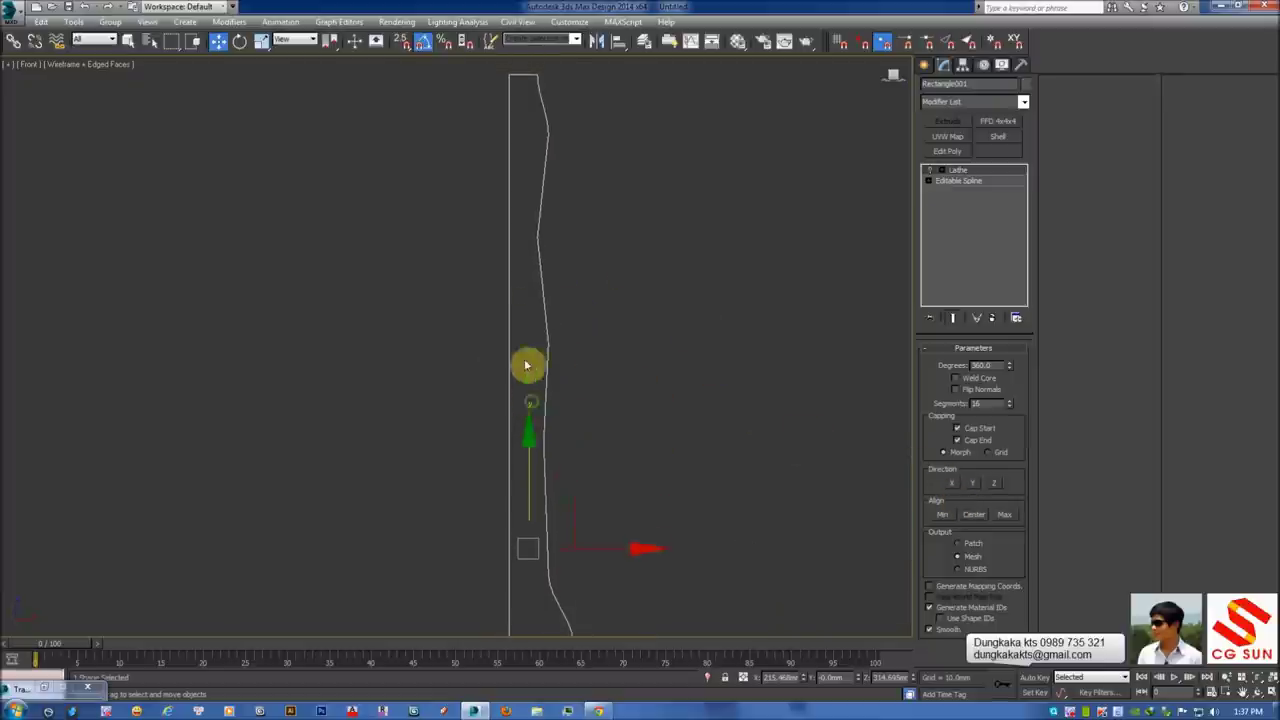
middle_click_drag(518, 393, 520, 387)
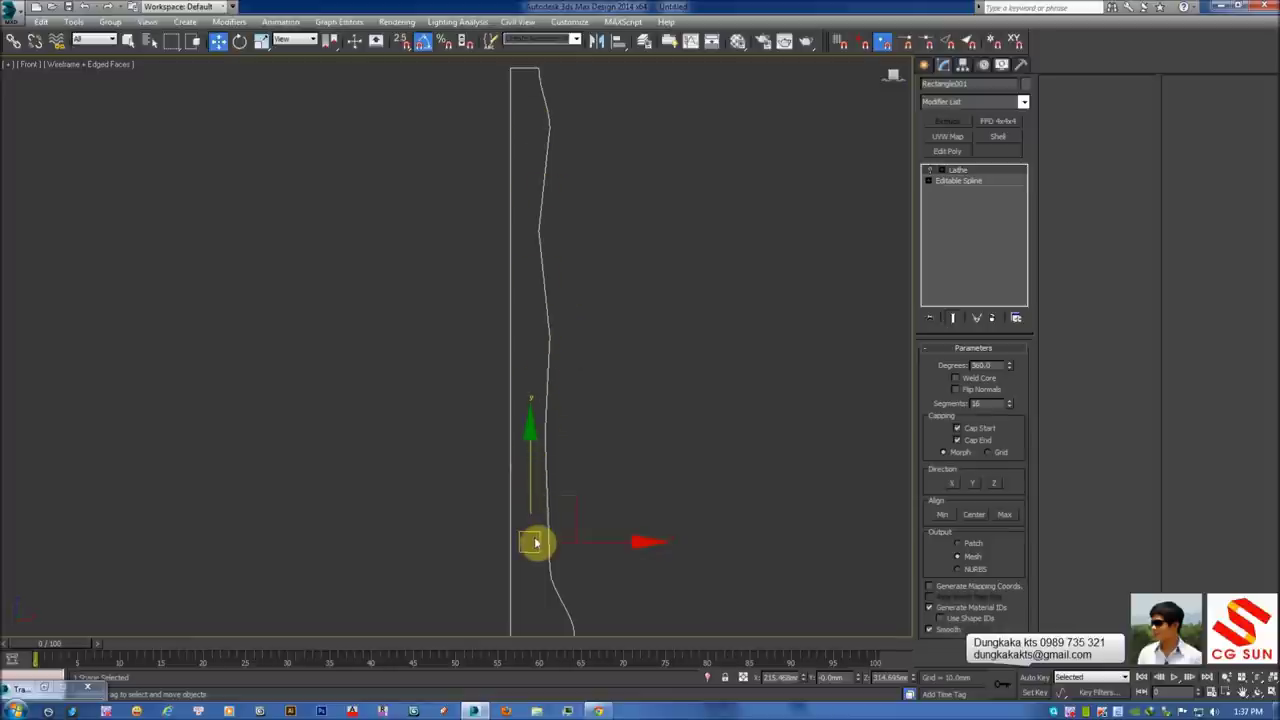
middle_click_drag(535, 542, 559, 472)
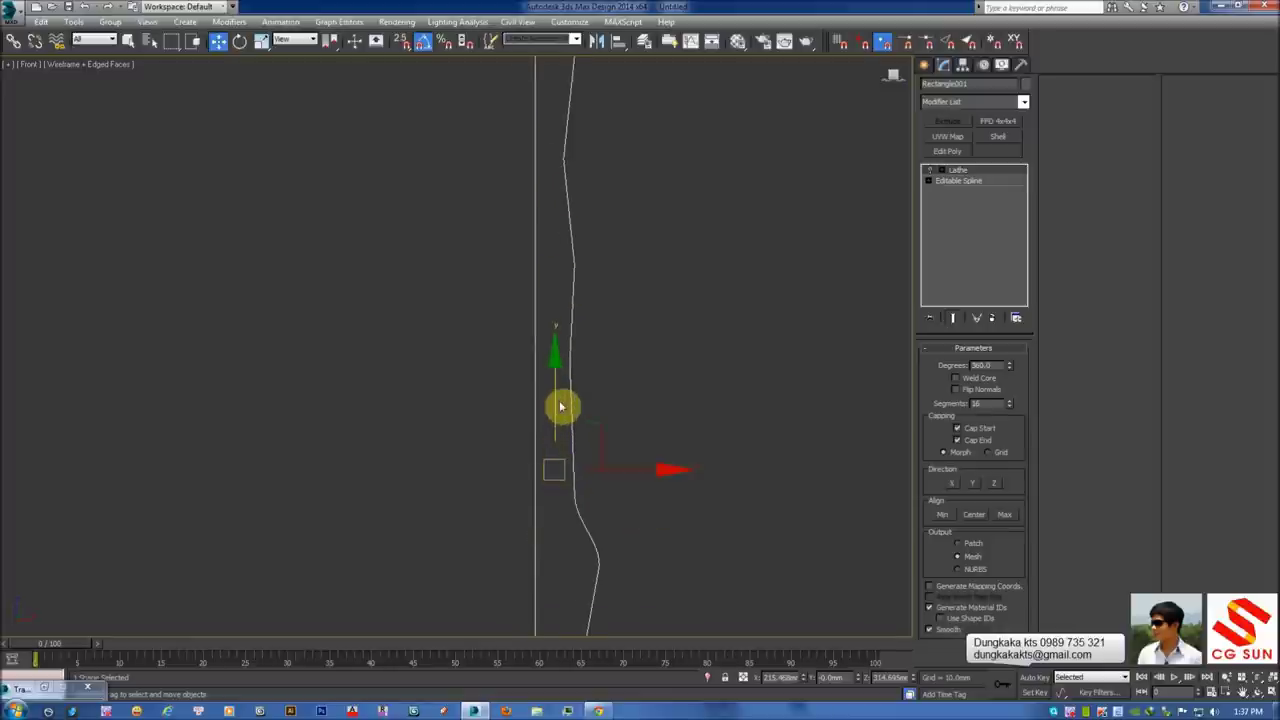
scroll(660, 337, "down", 2)
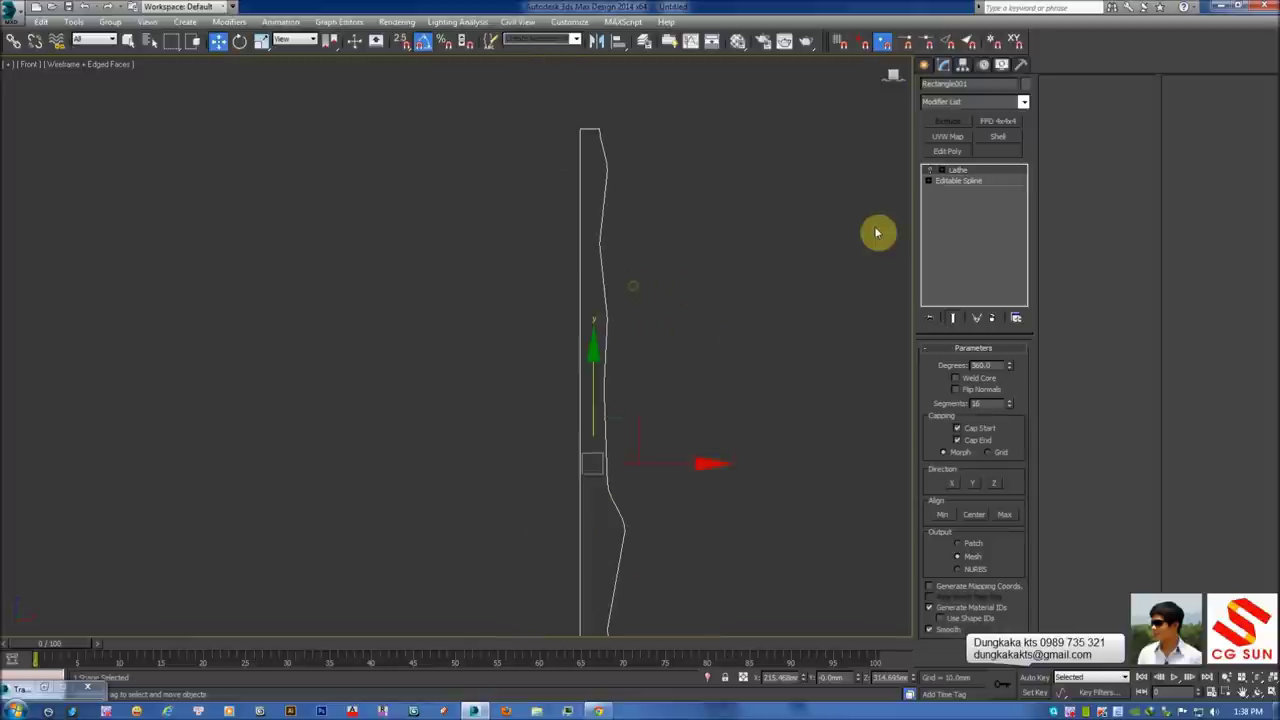
Re-enable the Lathe, try Align Center, then return to Min
left_click(929, 171)
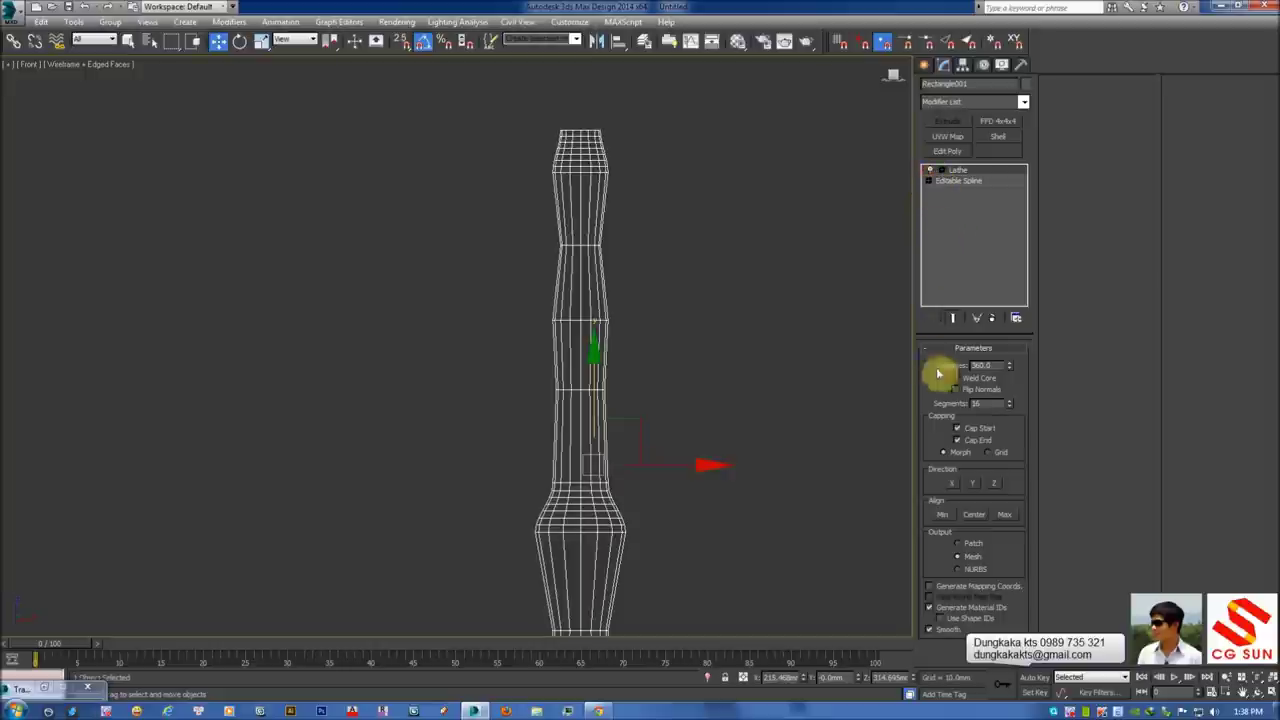
left_click(978, 515)
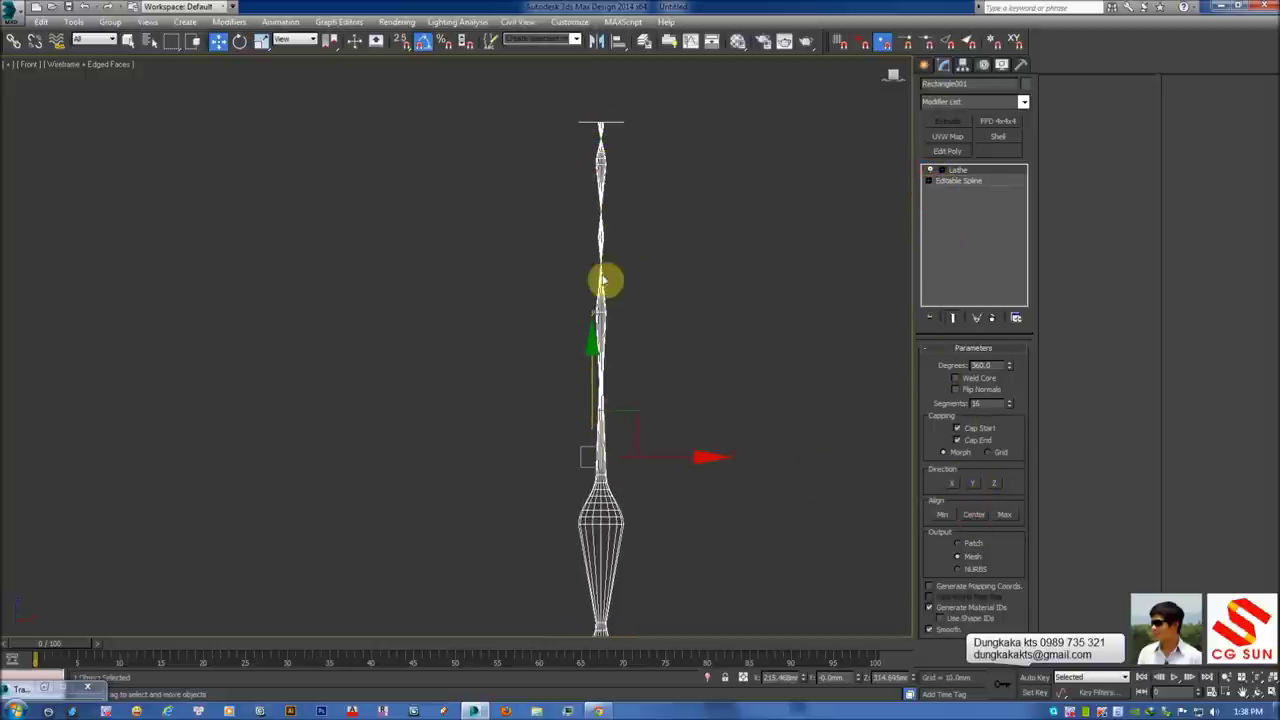
left_click(943, 515)
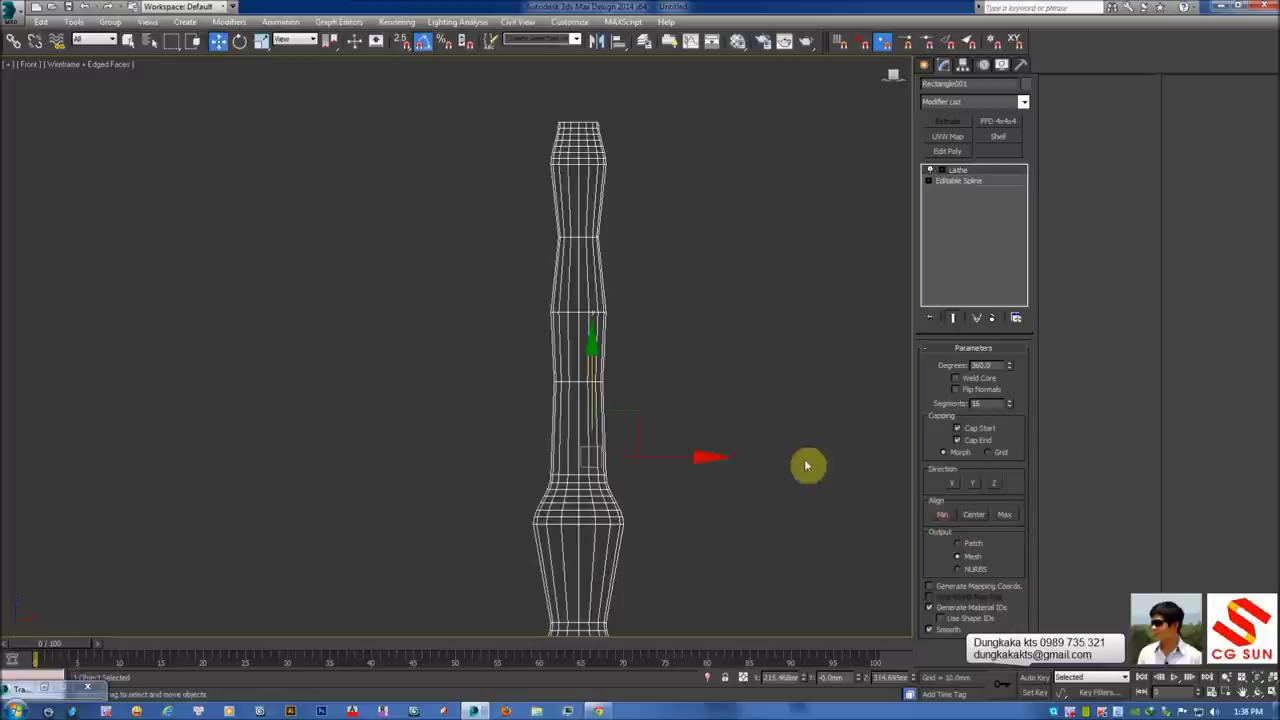
key("F3")
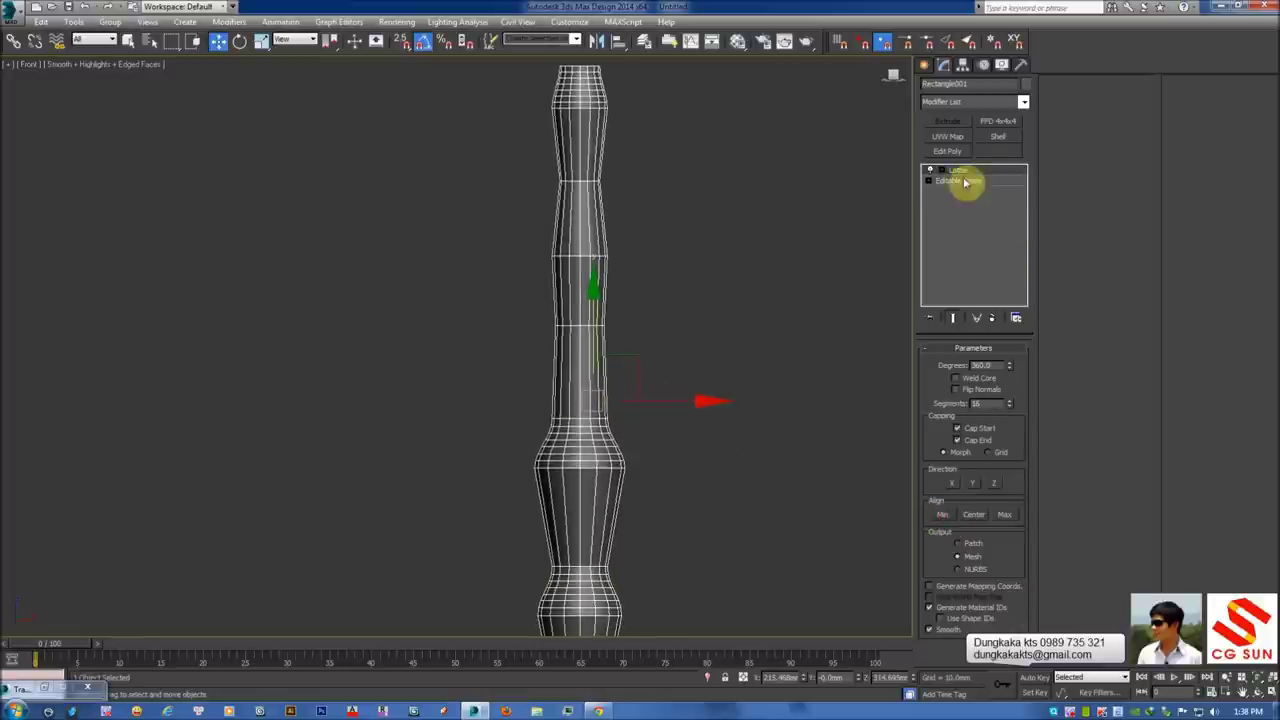
Toggle the Lathe off and on to compare, switching between wireframe and shaded display
left_click(928, 171)
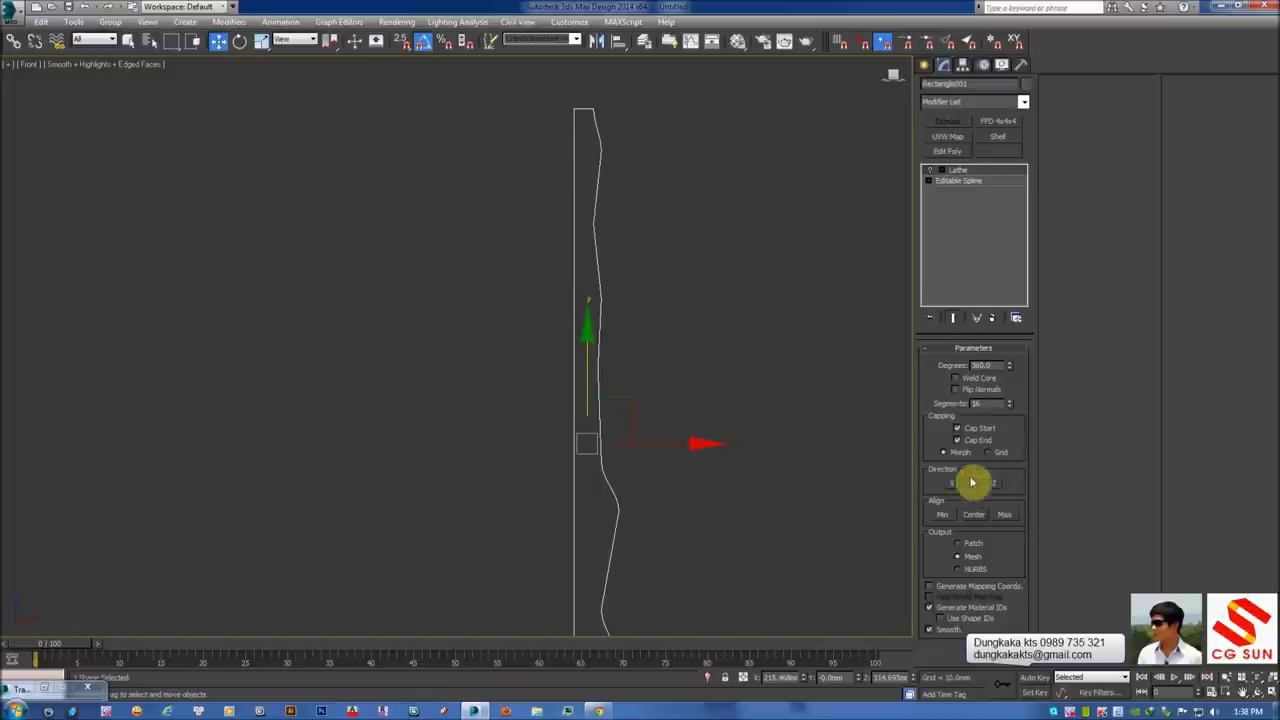
left_click(931, 176)
middle_click_drag(726, 169, 722, 183)
key("F3")
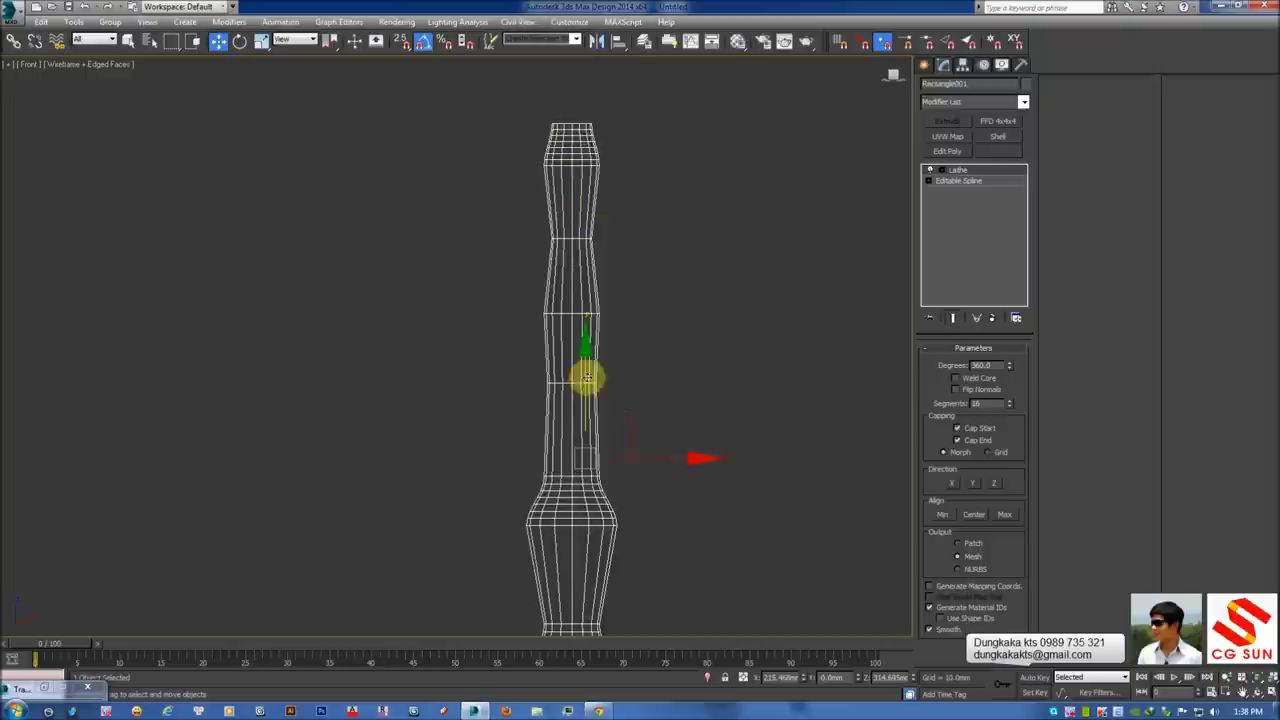
key("F3")
scroll(611, 329, "down", 3)
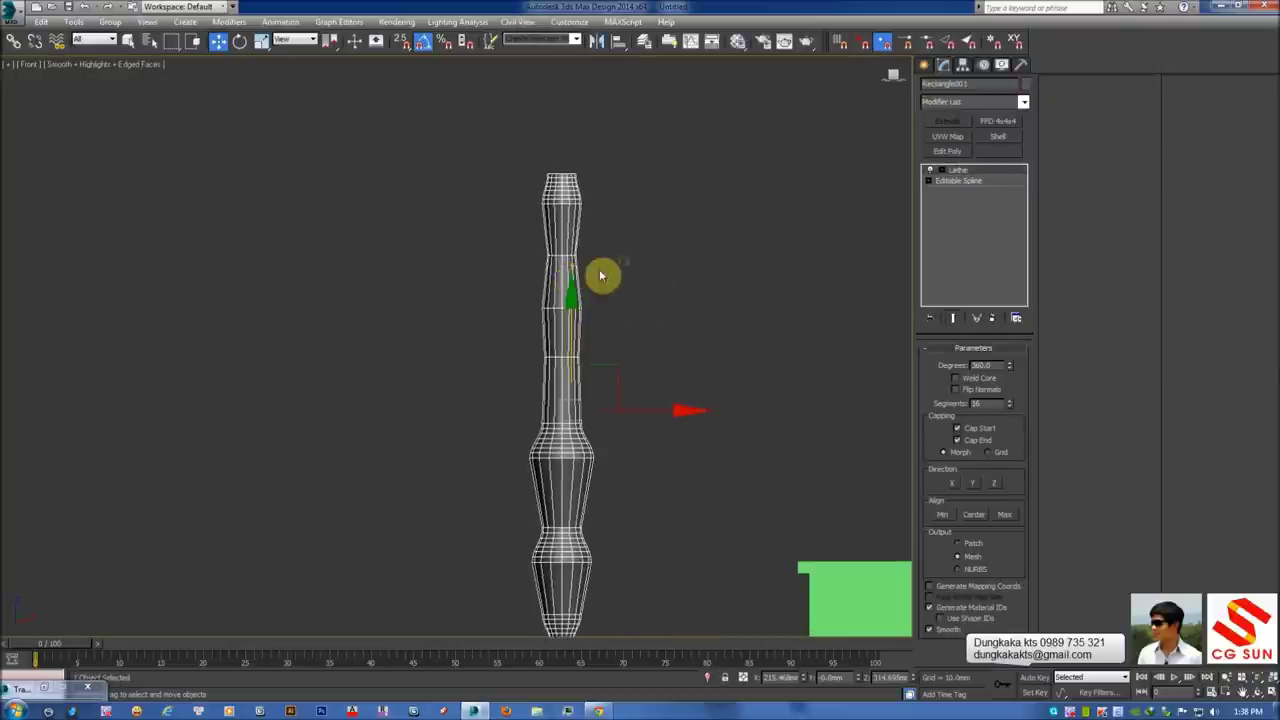
left_click(615, 264)
left_click(562, 241)
left_click_drag(561, 217, 582, 223)
middle_click_drag(606, 242, 600, 234)
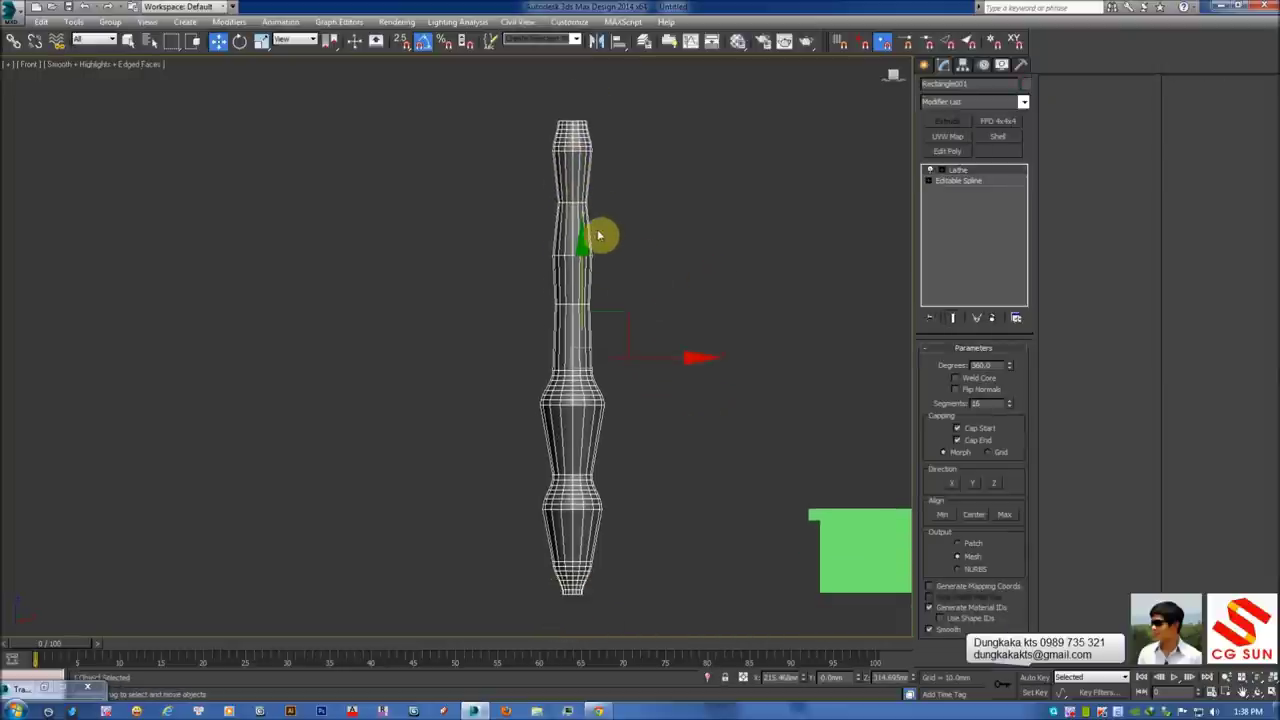
Return to the Editable Spline in Vertex mode with Show End Result on
left_click(960, 181)
left_click(957, 393)
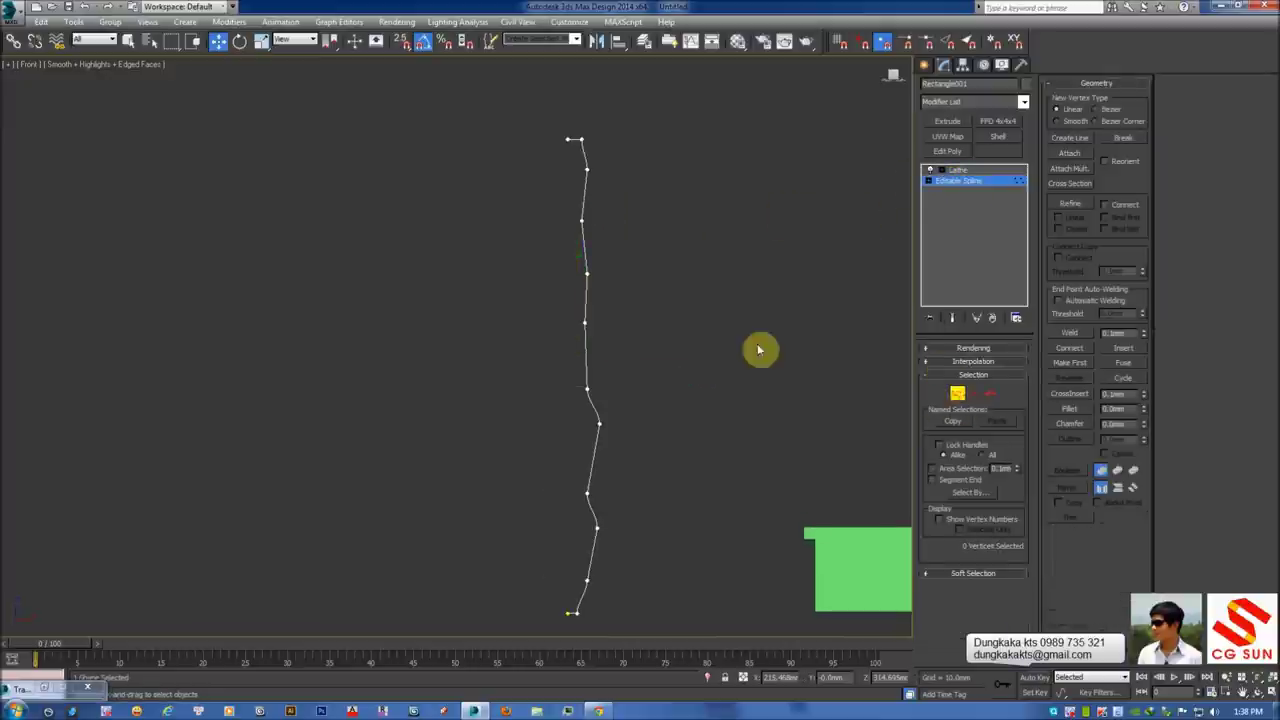
left_click_drag(568, 199, 623, 236)
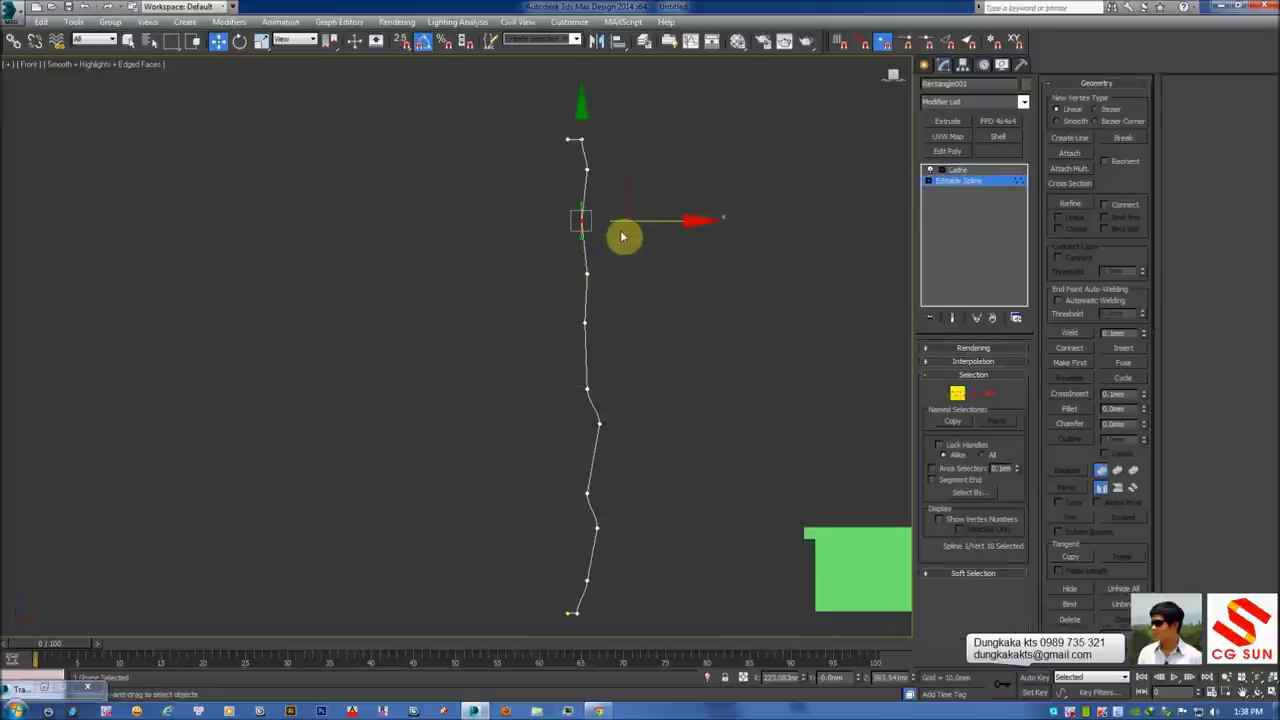
left_click(955, 320)
left_click(955, 320)
left_click(955, 320)
key("F3")
mouse_move(580, 266)
left_mouse_down()
mouse_move(629, 283)
mouse_move(600, 252)
left_mouse_up()
scroll(625, 260, "up", 2)
scroll(630, 265, "up", 2)
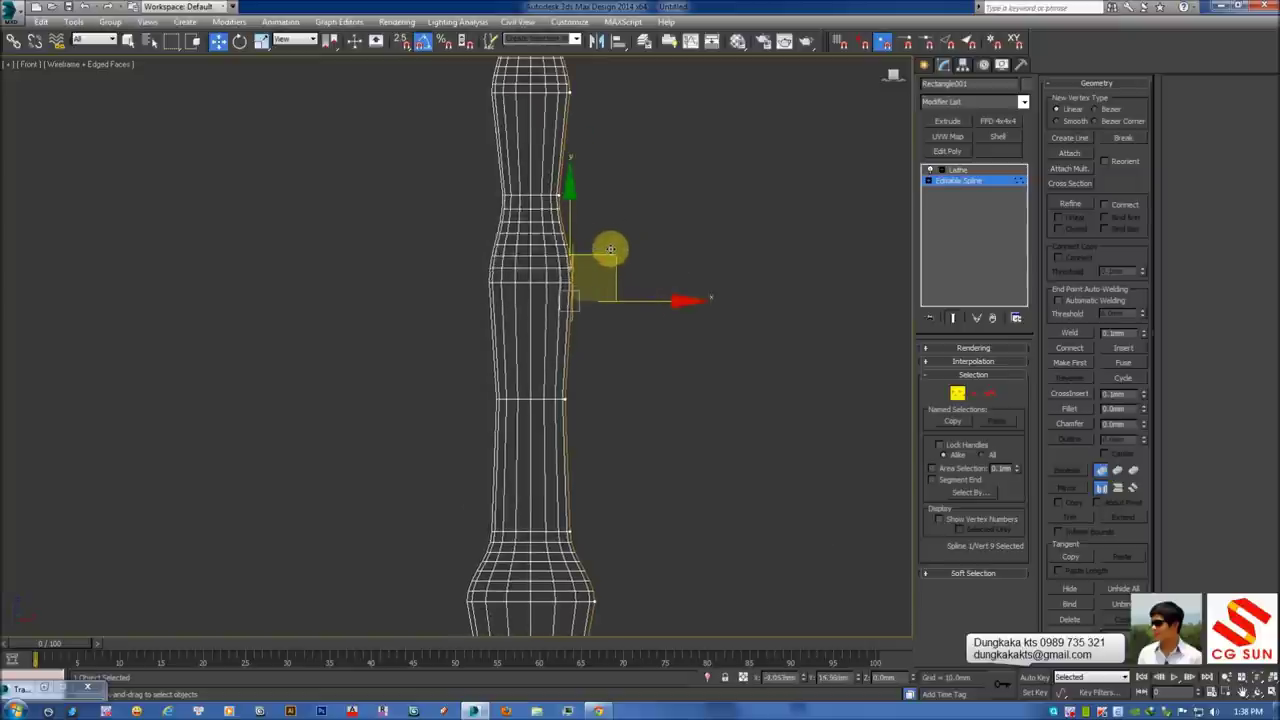
Narrow the baluster's top and waist, moving the neck vertex down
middle_click_drag(615, 176, 626, 266)
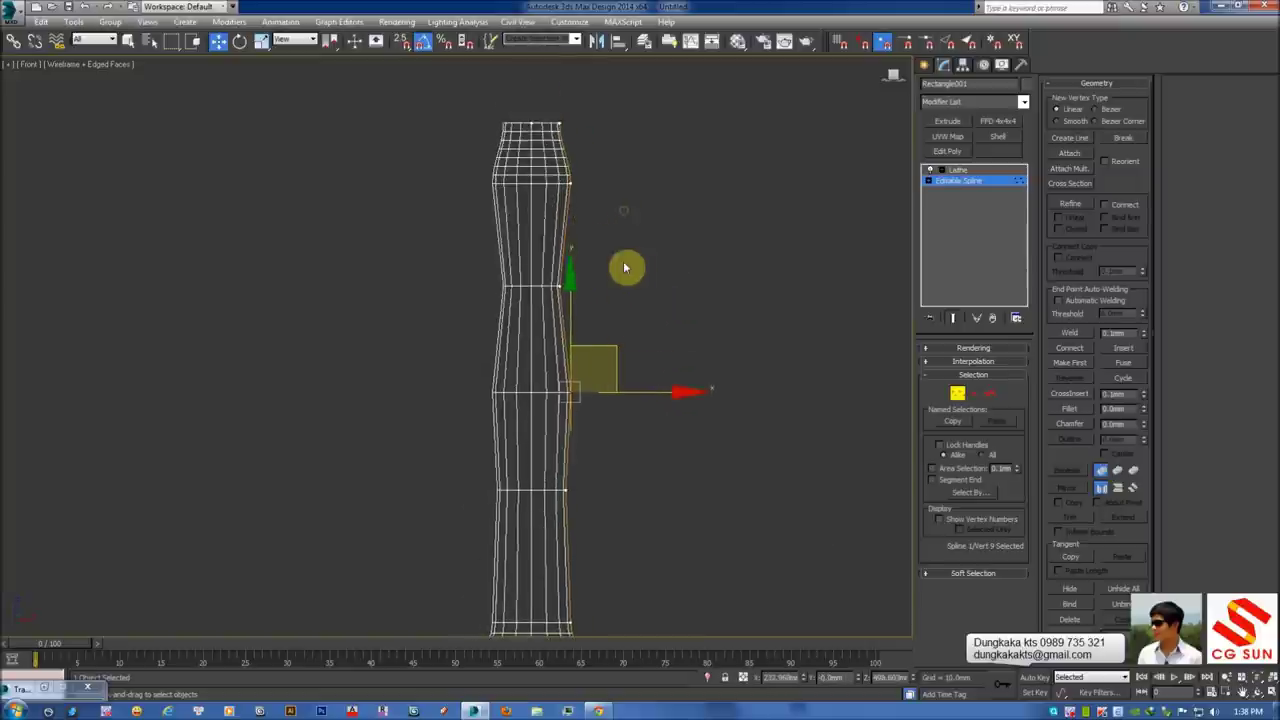
left_click(570, 181)
left_click(554, 123)
left_click_drag(617, 123, 608, 123)
left_click(570, 181)
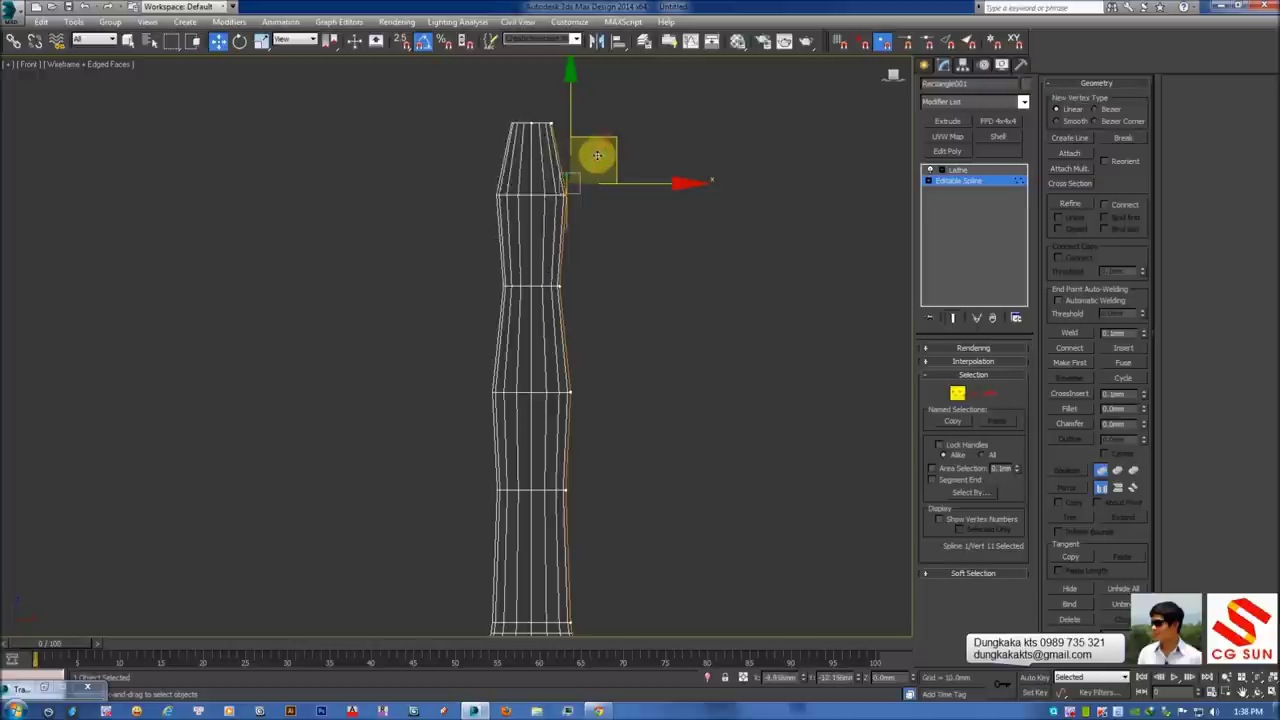
left_click_drag(597, 155, 600, 183)
middle_click_drag(574, 317, 594, 217)
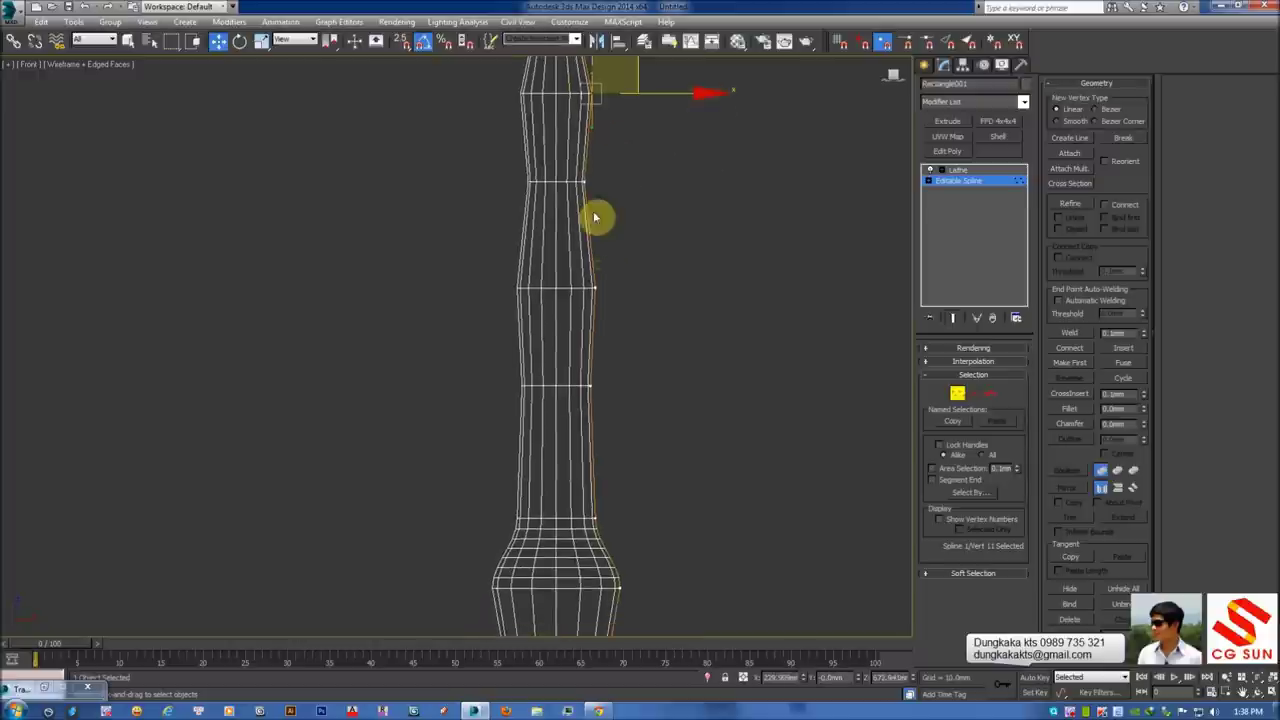
left_click(584, 181)
left_click_drag(640, 183, 634, 181)
Adjust the lower profile, pulling the bulge vertices inward and upward
left_click(594, 288)
left_click_drag(636, 240, 623, 306)
left_click(577, 300)
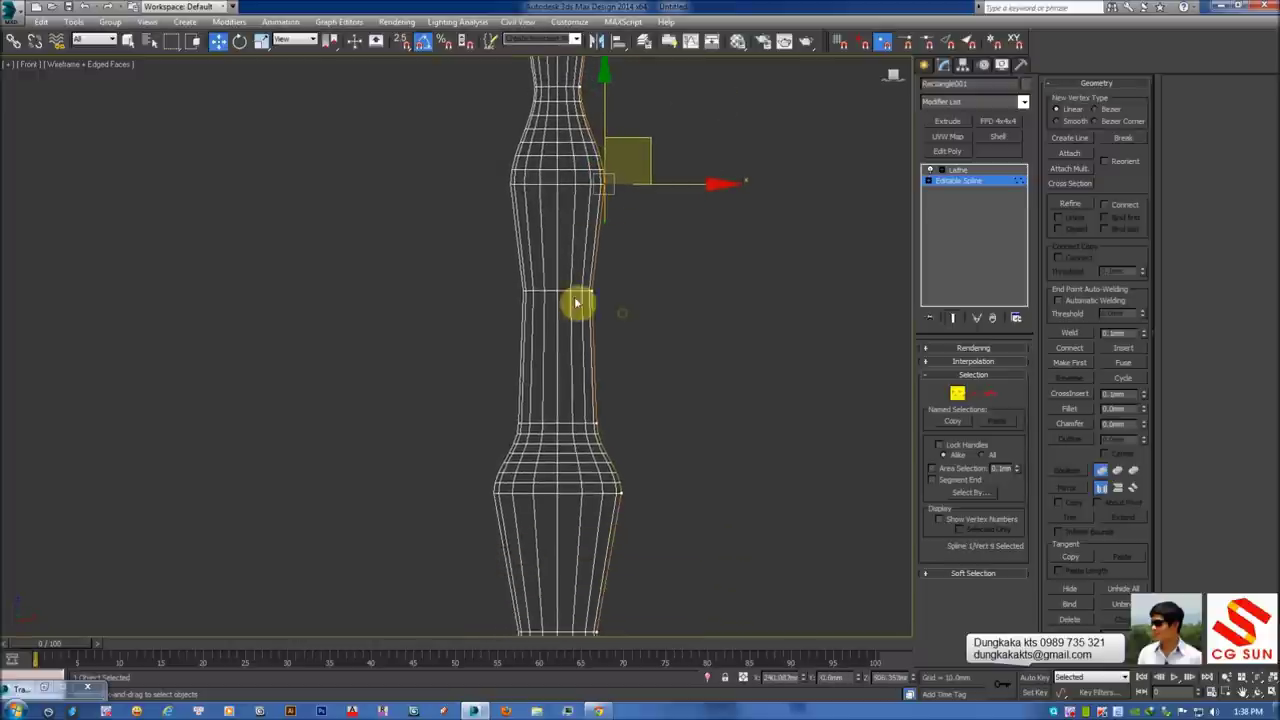
middle_click_drag(654, 357, 625, 330)
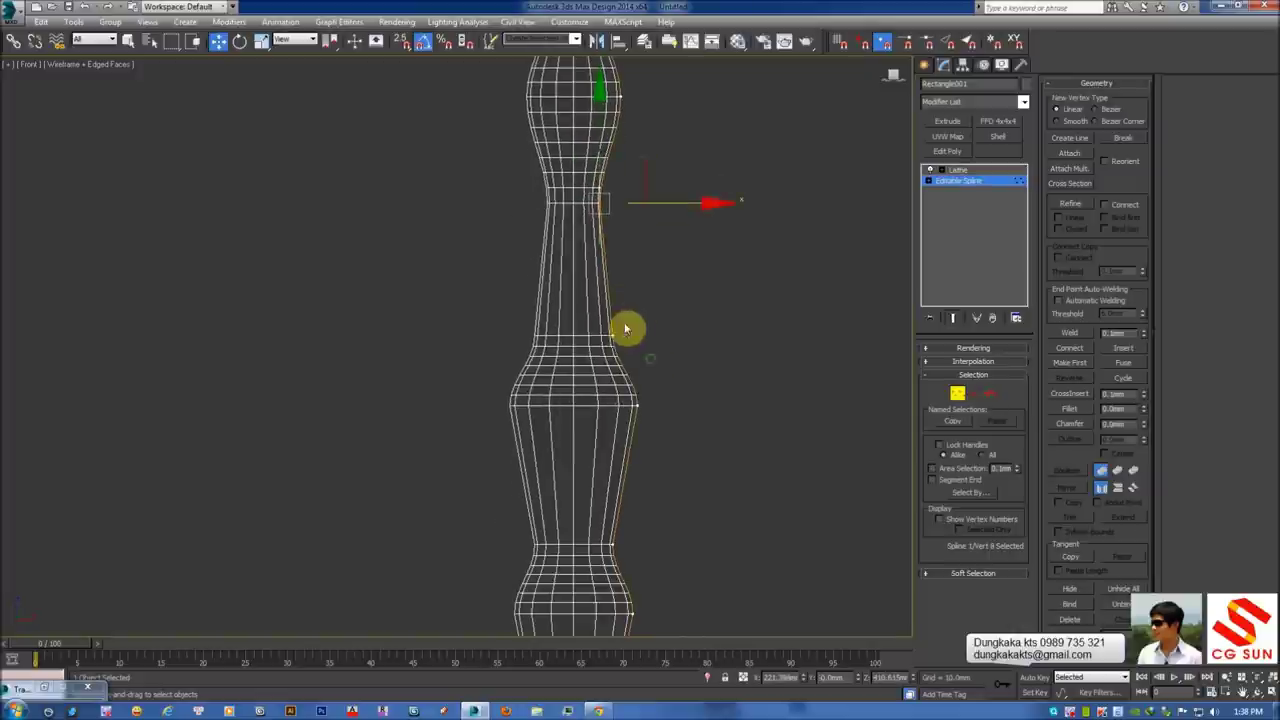
mouse_move(680, 421)
left_mouse_down()
mouse_move(620, 390)
mouse_move(688, 409)
left_mouse_up()
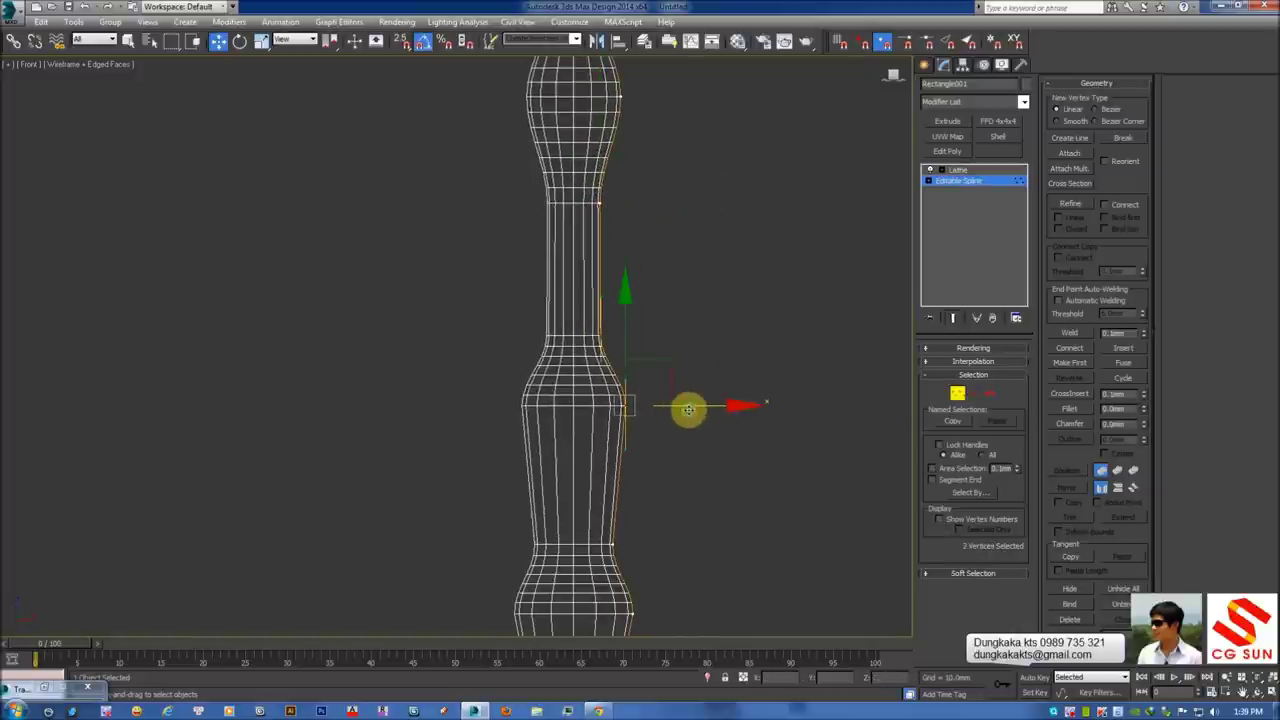
middle_click_drag(688, 409, 698, 369)
left_click(593, 274)
mouse_move(617, 317)
left_mouse_down()
mouse_move(631, 271)
mouse_move(684, 231)
left_mouse_up()
left_click(684, 231)
middle_click_drag(684, 231, 663, 257)
key("F3")
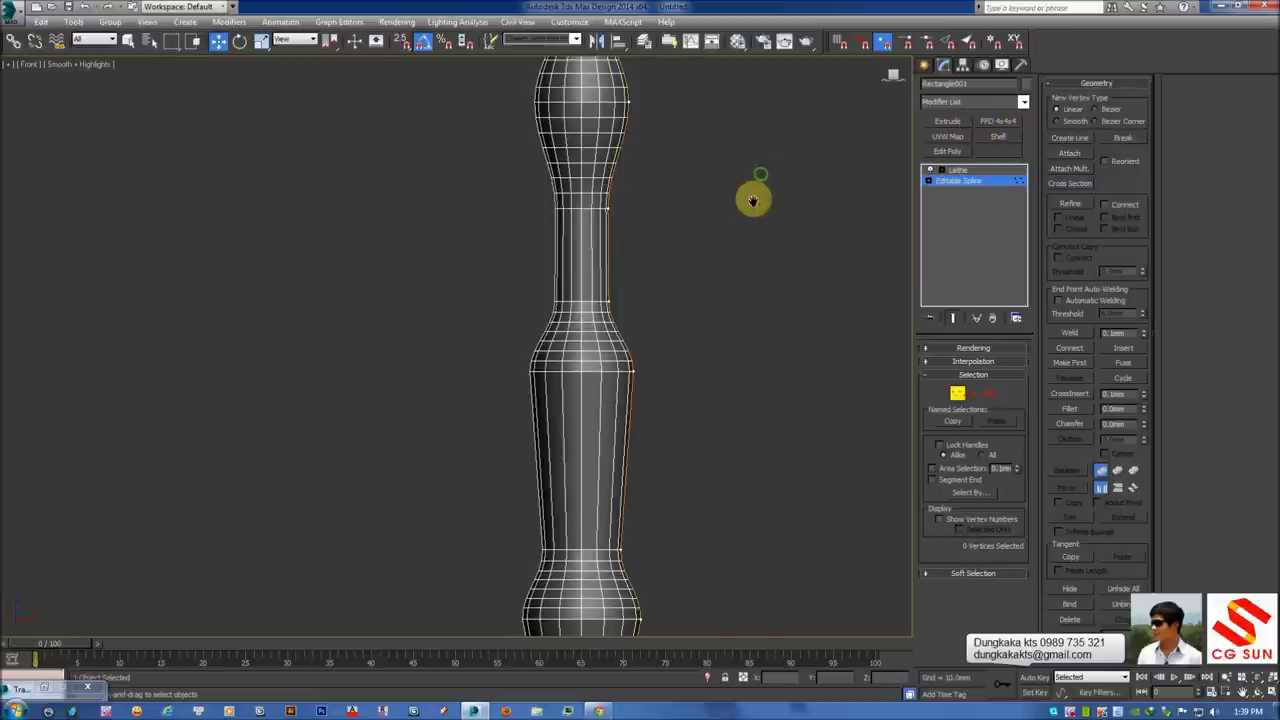
Make the baluster orange
left_click(1031, 84)
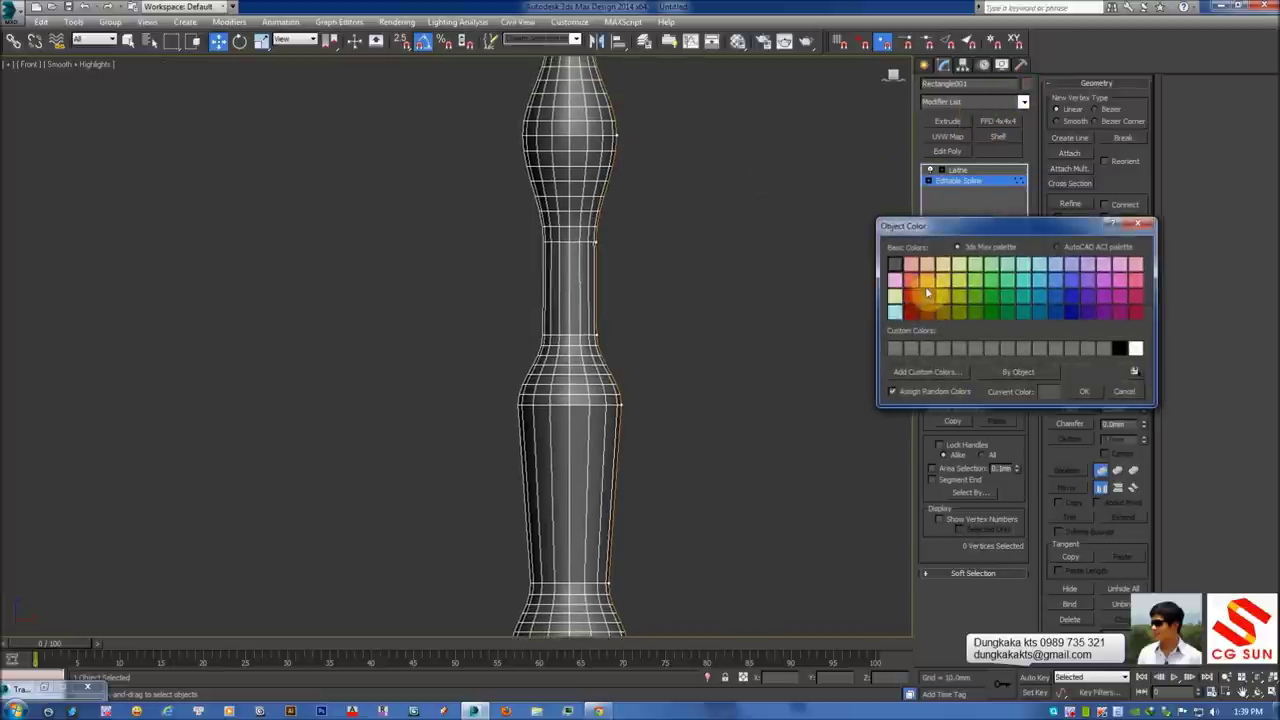
left_click(1080, 392)
scroll(666, 314, "down", 3)
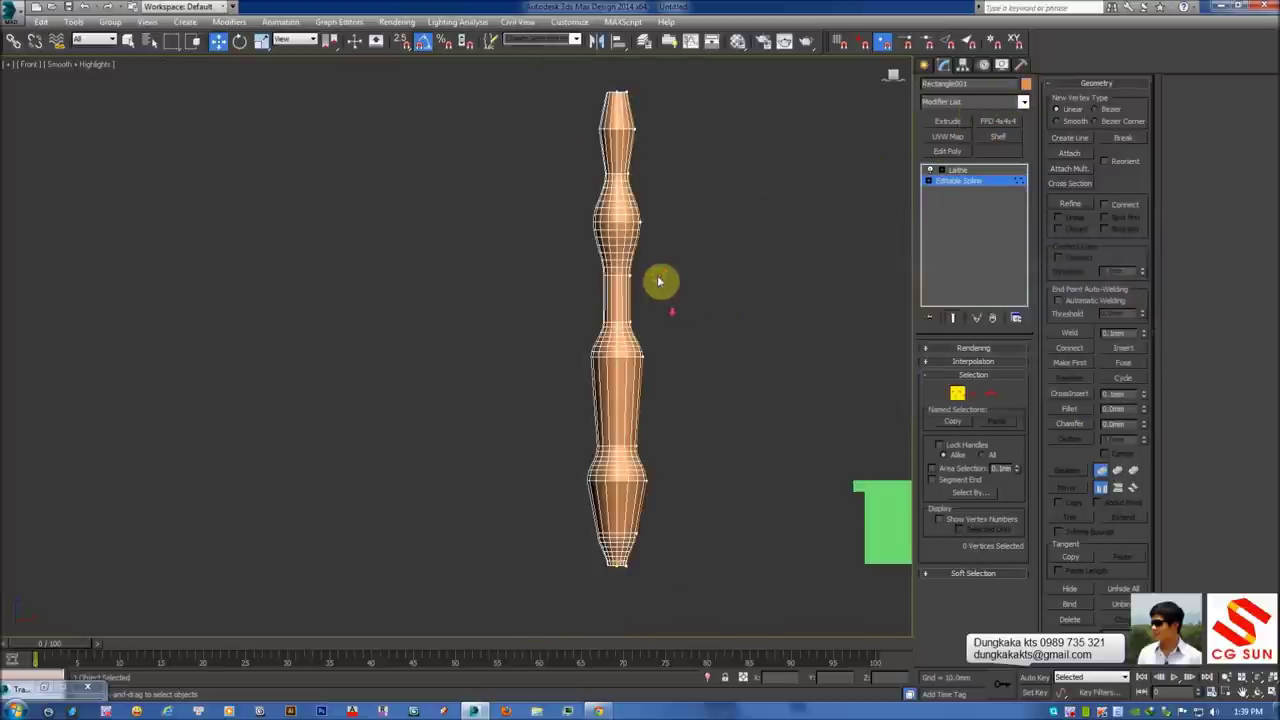
scroll(558, 322, "up", 3)
scroll(560, 360, "up", 2)
Reposition two profile vertices to reshape the bulge, then exit vertex editing
left_click_drag(690, 470, 590, 345)
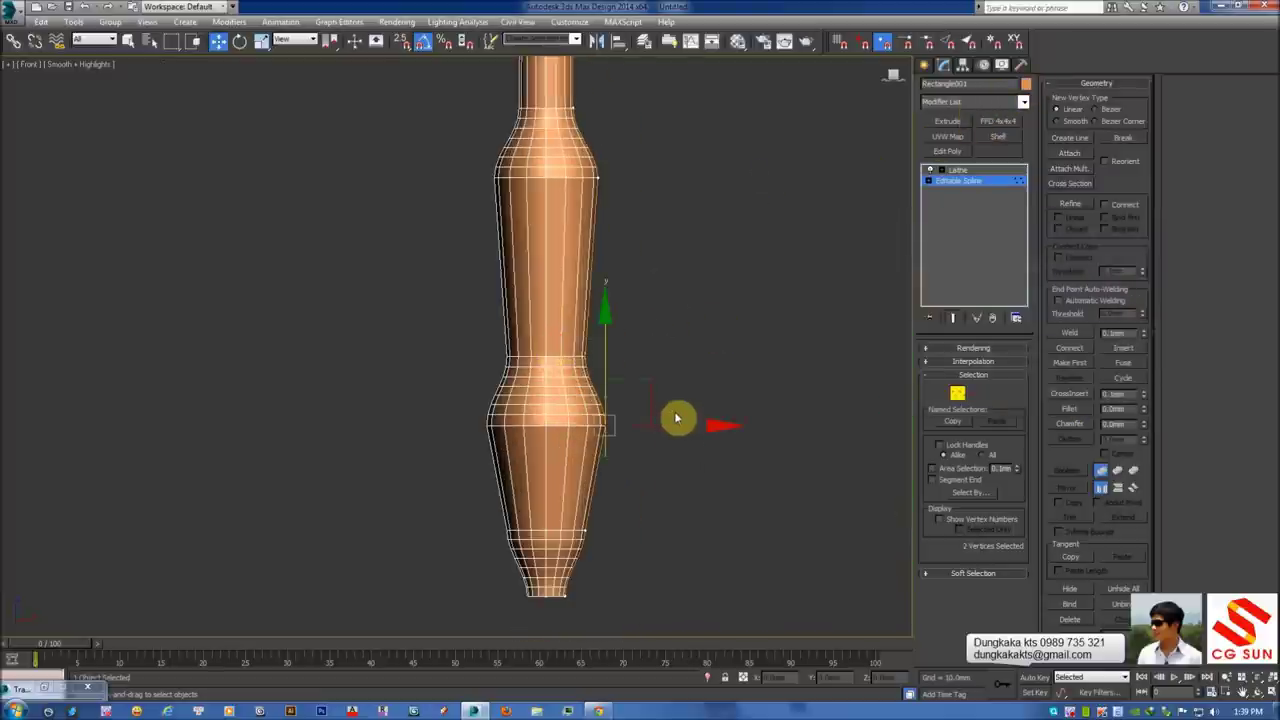
left_click_drag(646, 383, 641, 350)
left_click(683, 314)
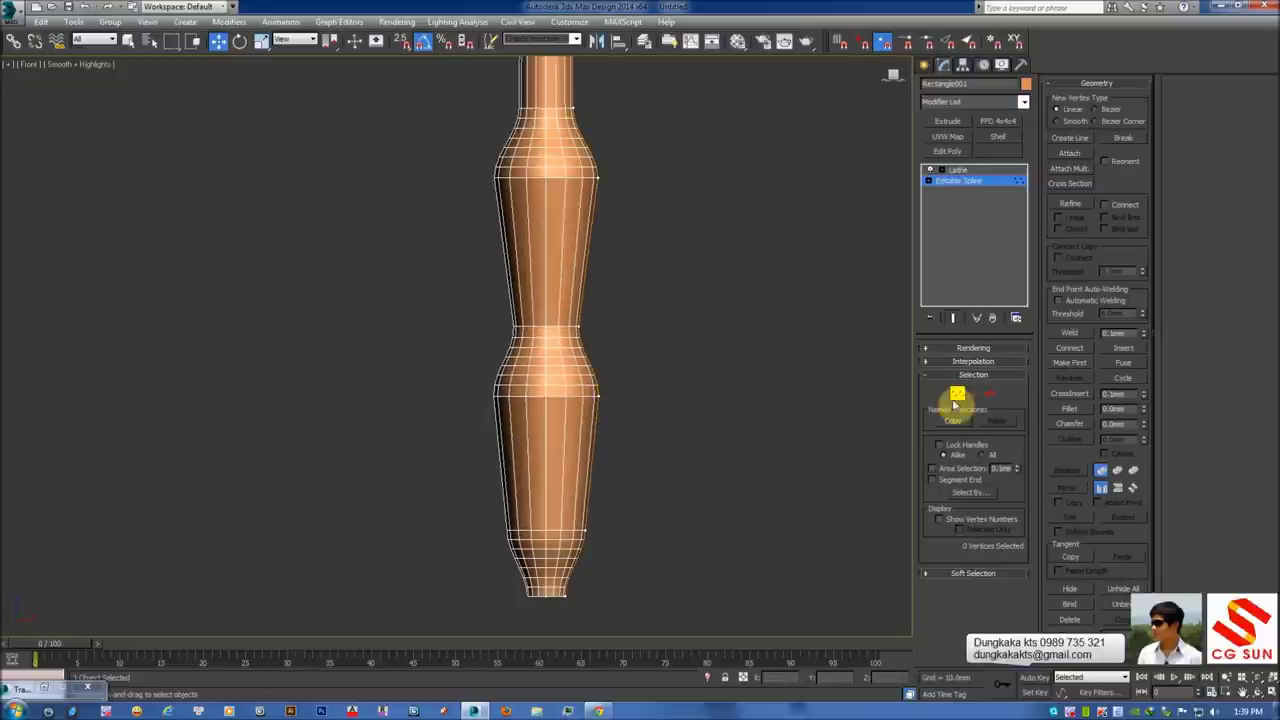
left_click(957, 396)
left_click(797, 300)
Reopen the baluster's Editable Spline in Vertex mode and select a vertex at the neck
scroll(774, 383, "up", 1)
scroll(646, 189, "down", 2)
mouse_move(646, 189)
middle_mouse_down()
mouse_move(580, 197)
mouse_move(603, 171)
middle_mouse_up()
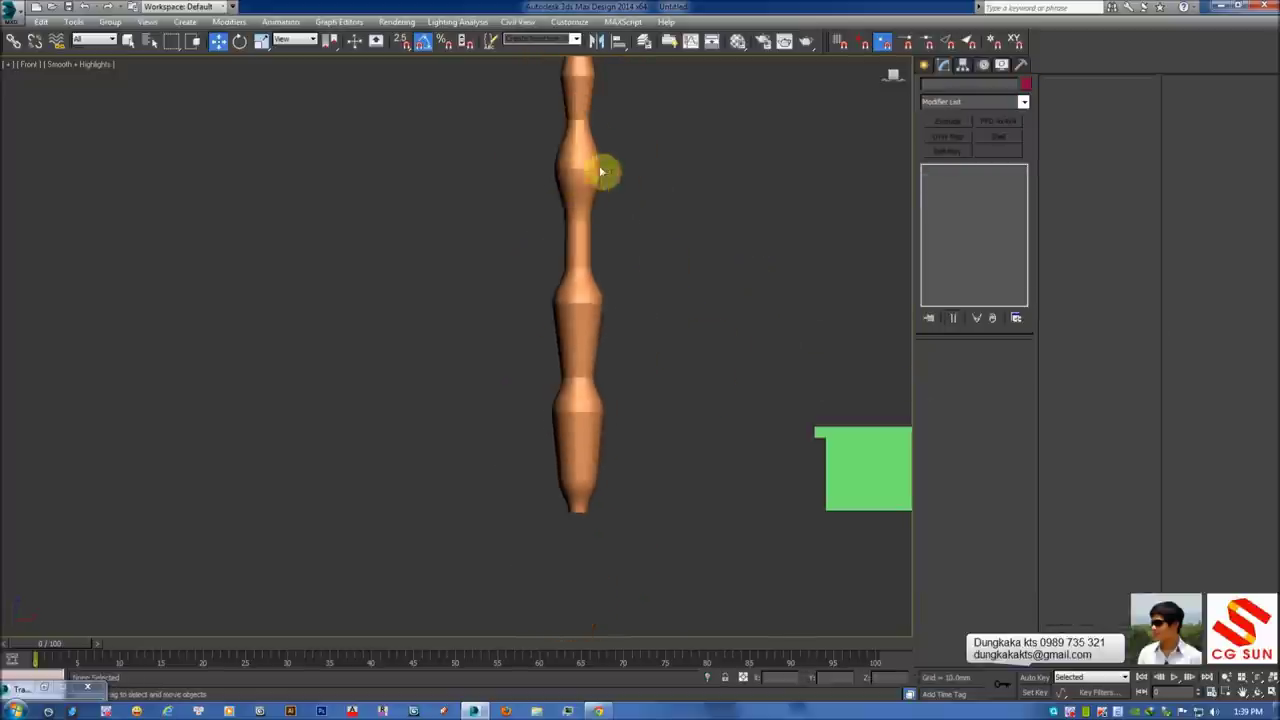
left_click(580, 314)
left_click(945, 182)
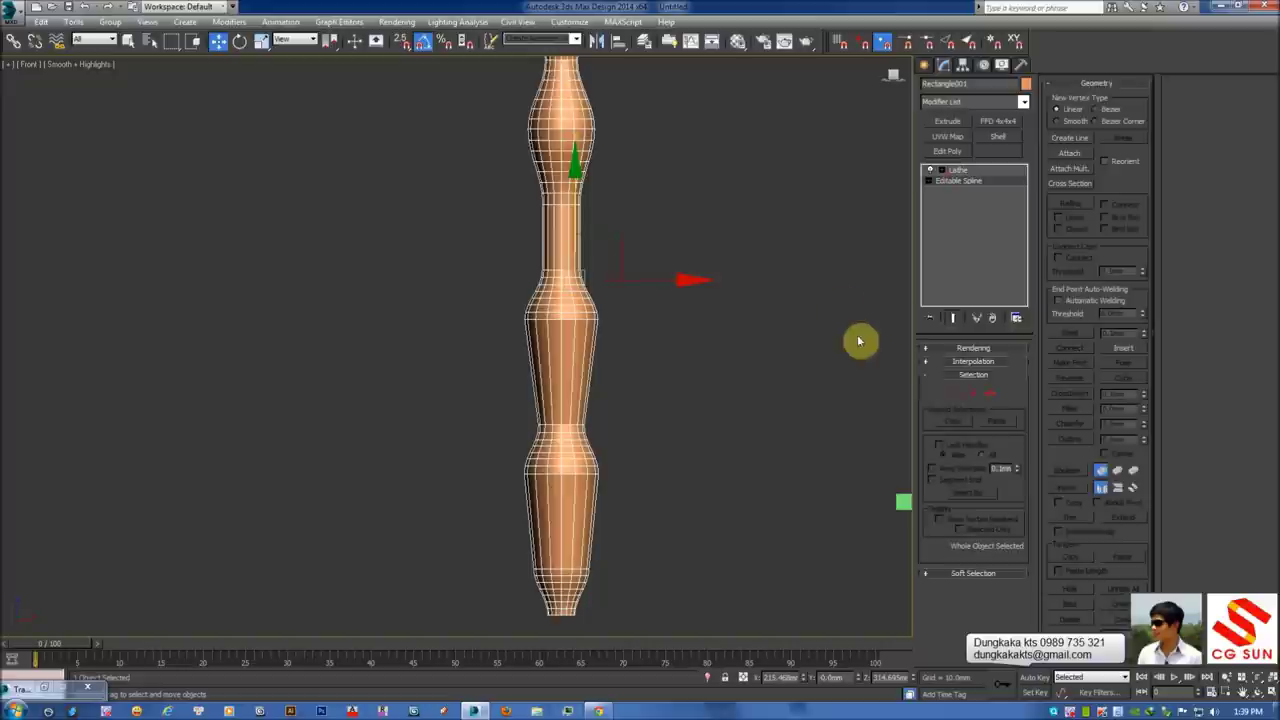
left_click(957, 393)
scroll(689, 314, "up", 3)
middle_click_drag(632, 279, 583, 251)
left_click_drag(594, 237, 623, 300)
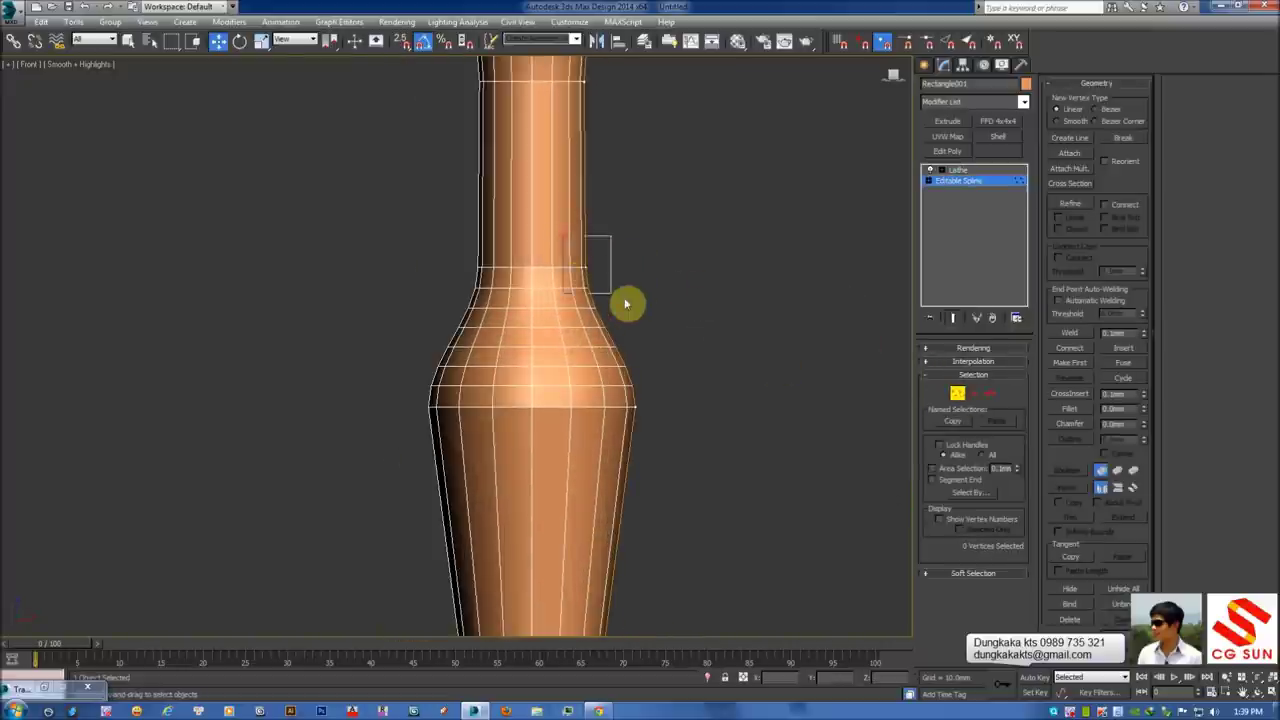
right_click(622, 292)
Set the baluster profile's neck vertex and the next profile vertex to Smooth
left_click(625, 307)
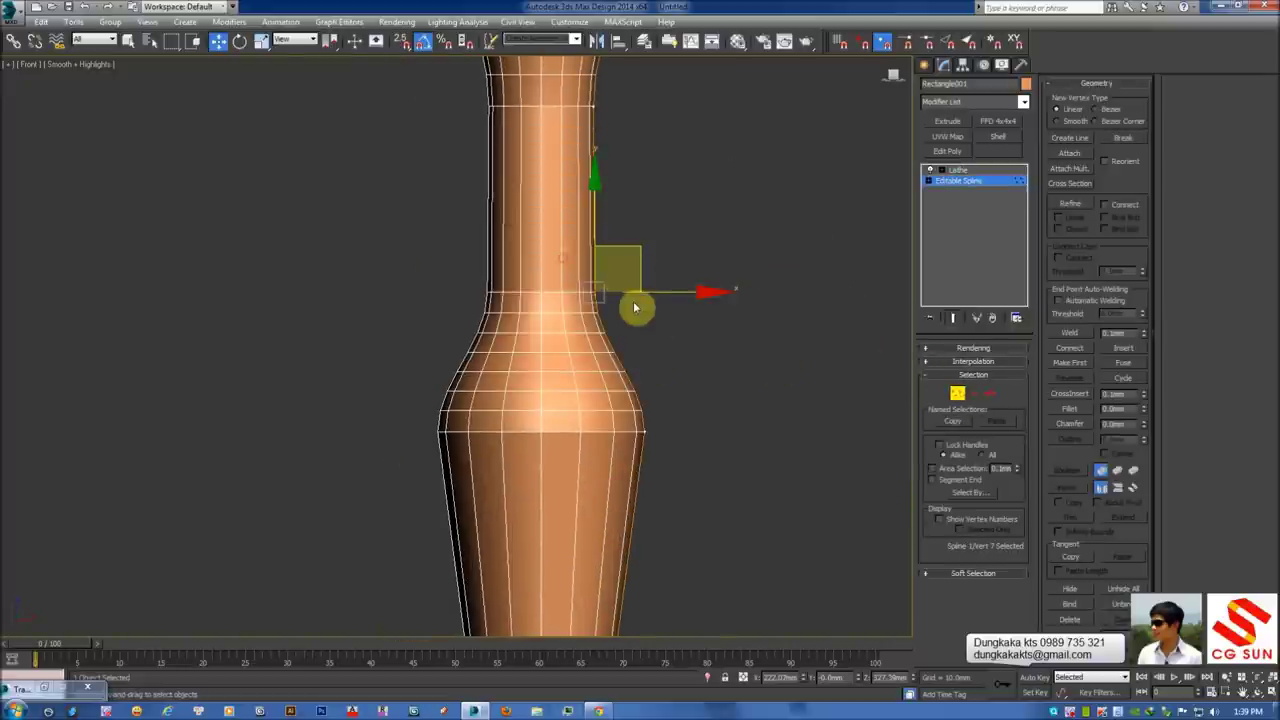
right_click(605, 256)
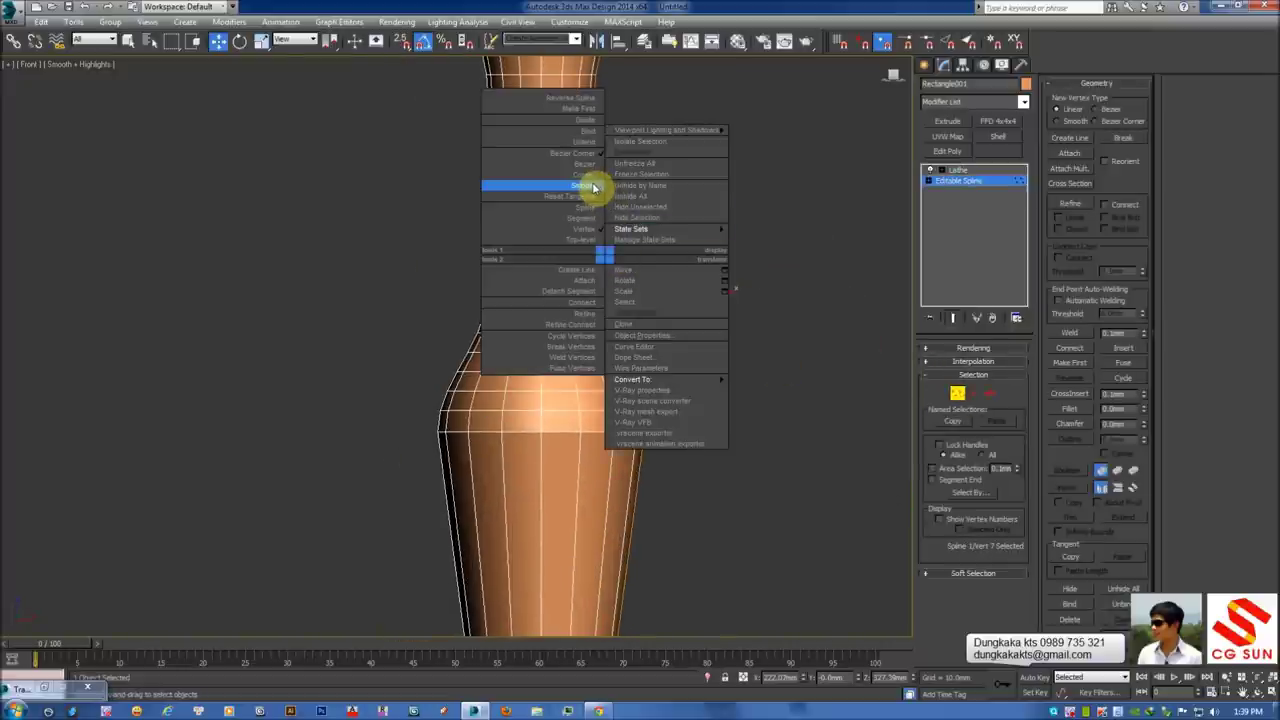
left_click(593, 187)
middle_click_drag(666, 251, 703, 309)
left_click(626, 275)
left_click(612, 258)
right_click(663, 289)
left_click(628, 242)
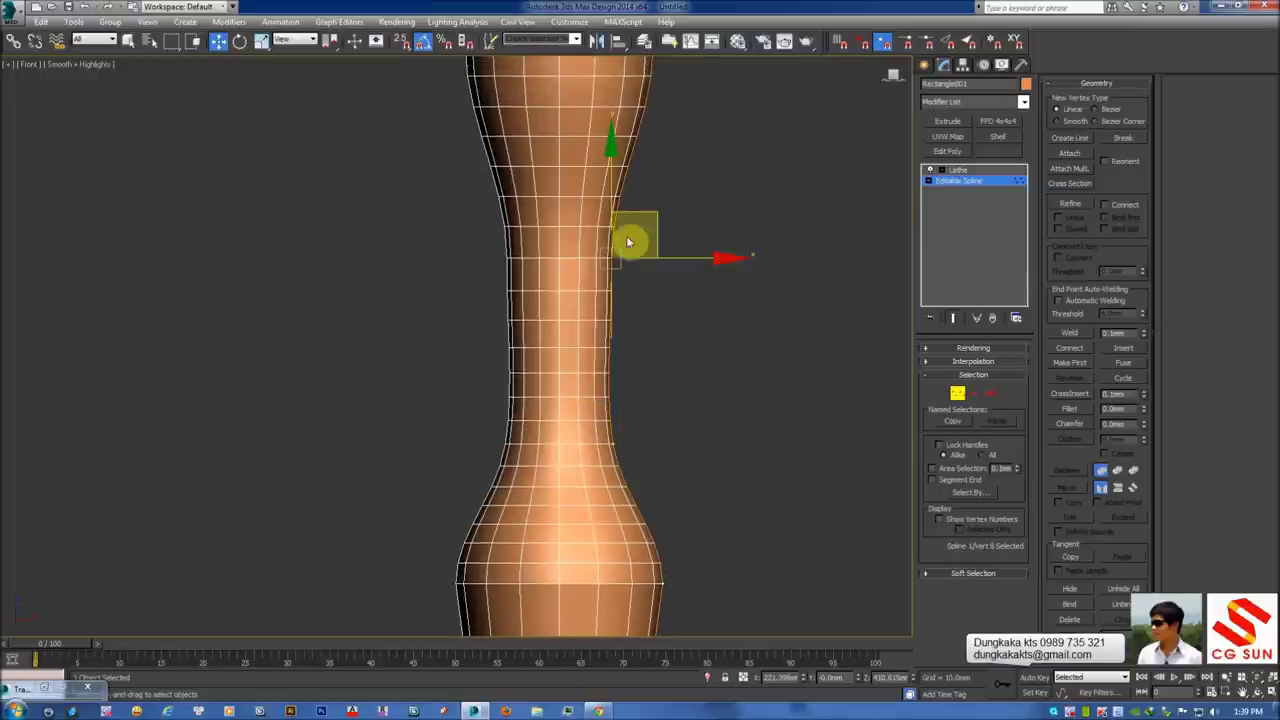
right_click(628, 242)
left_click(609, 162)
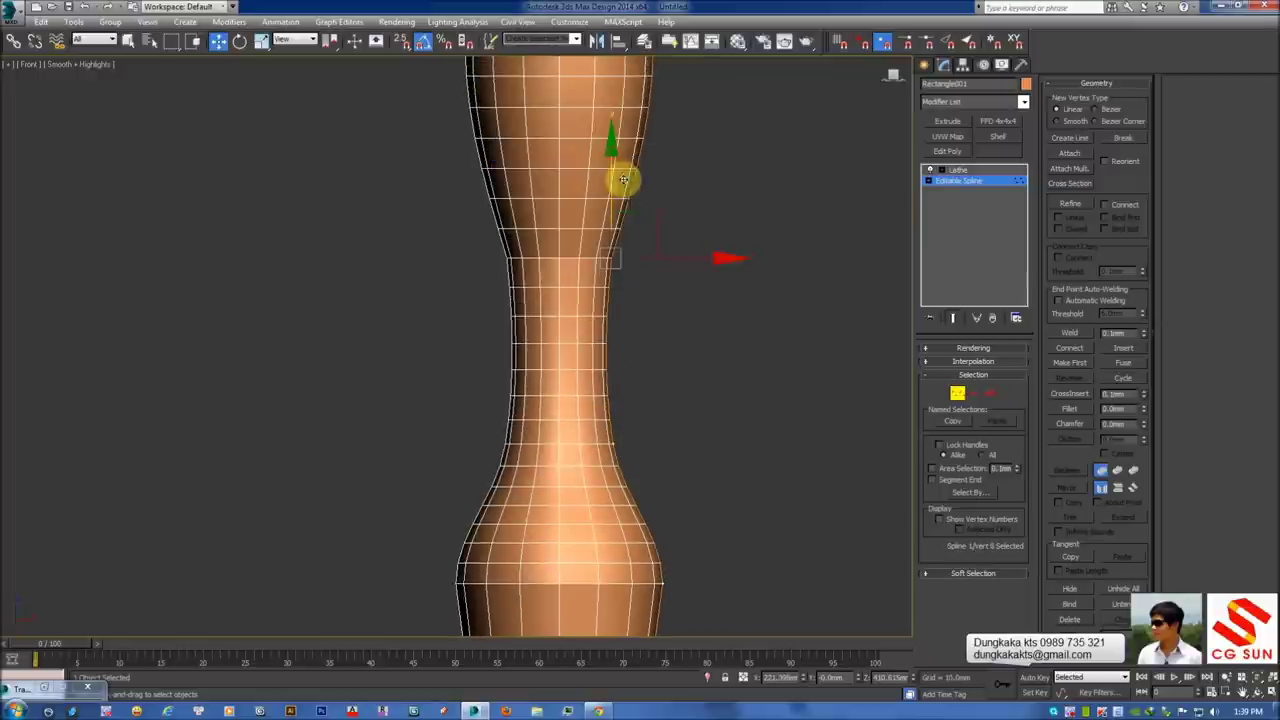
scroll(683, 346, "down", 2)
left_click(651, 297)
scroll(630, 290, "down", 2)
scroll(620, 284, "down", 1)
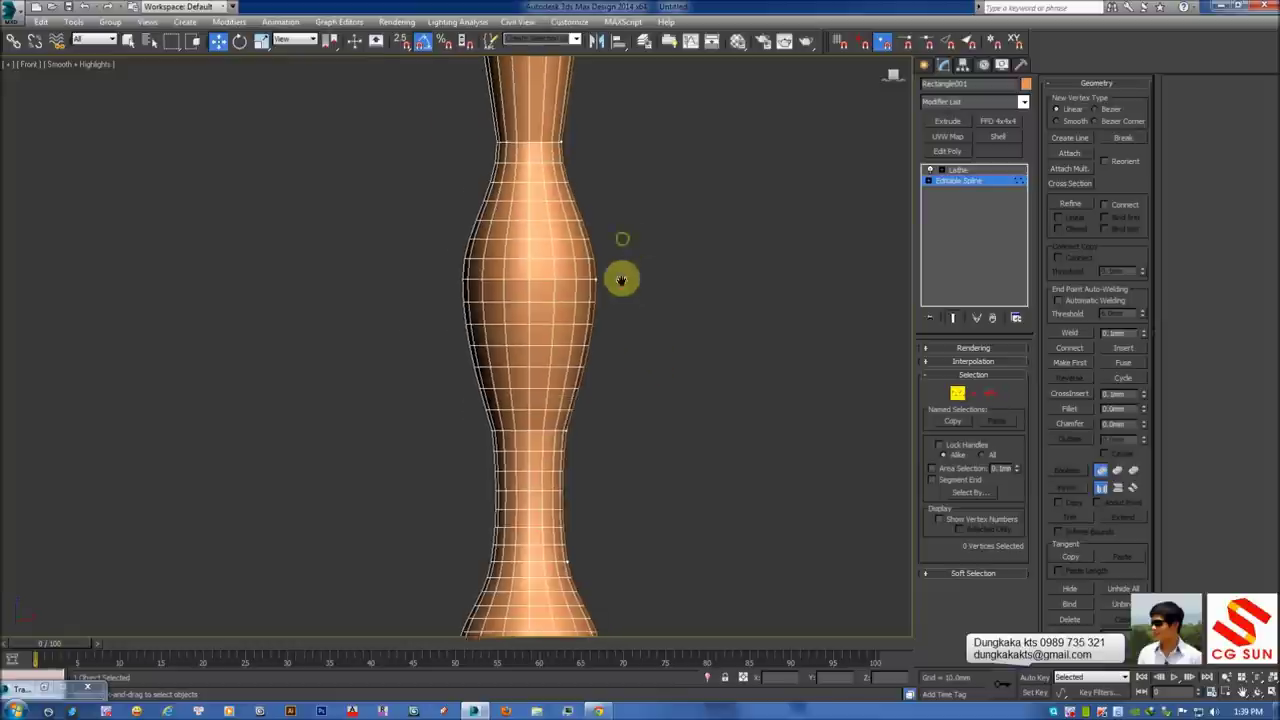
Smooth the upper-bulge vertex and another profile vertex below it
left_click(575, 245)
right_click(588, 290)
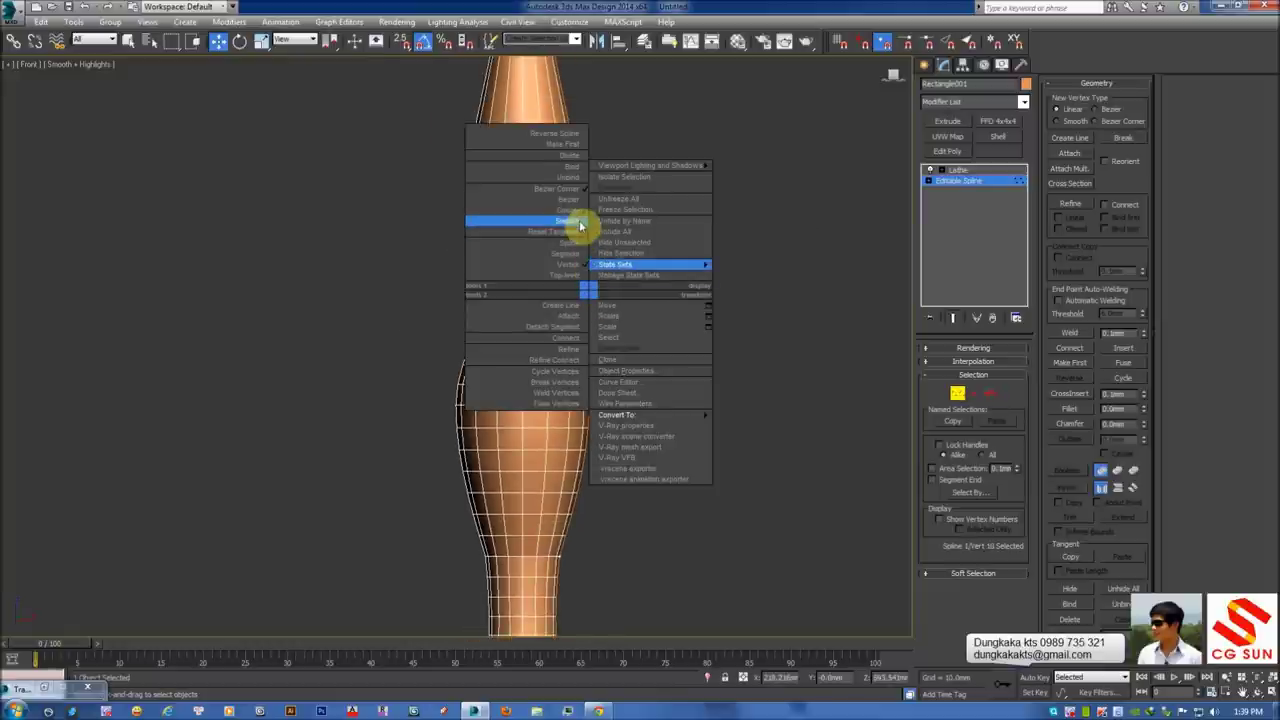
left_click(580, 226)
left_click(631, 403)
scroll(631, 403, "down", 1)
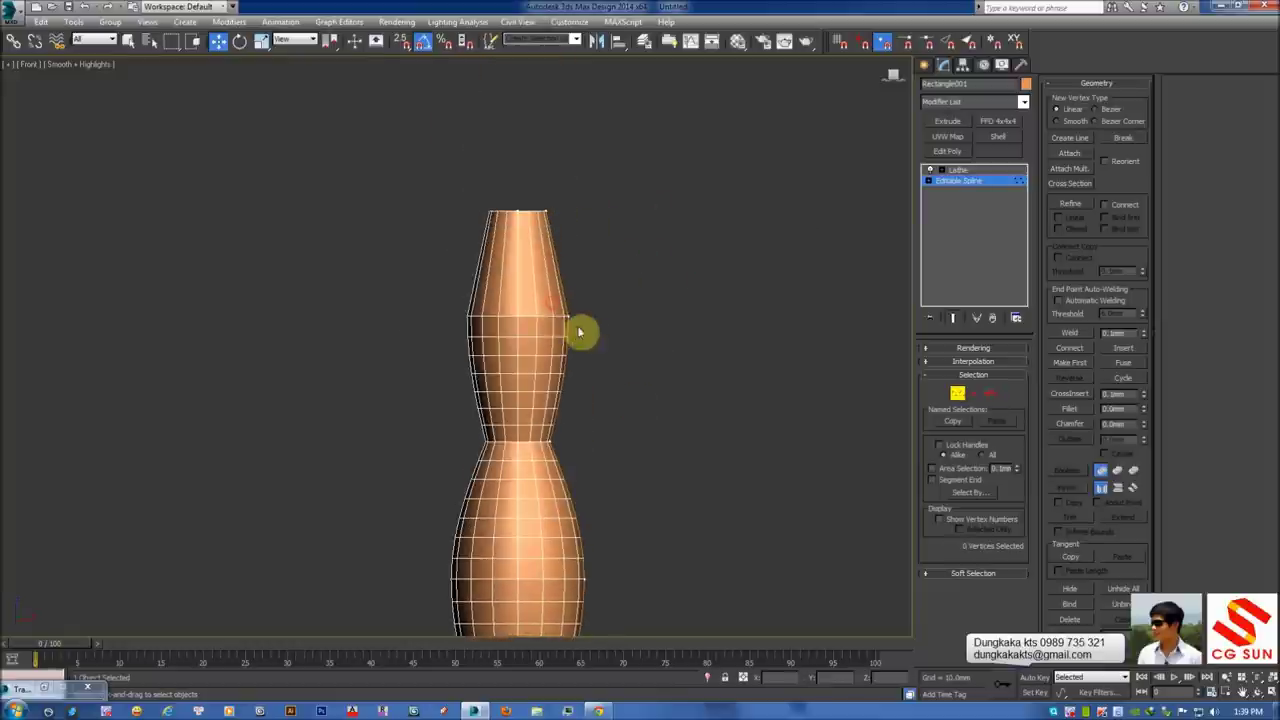
right_click(608, 334)
left_click(600, 266)
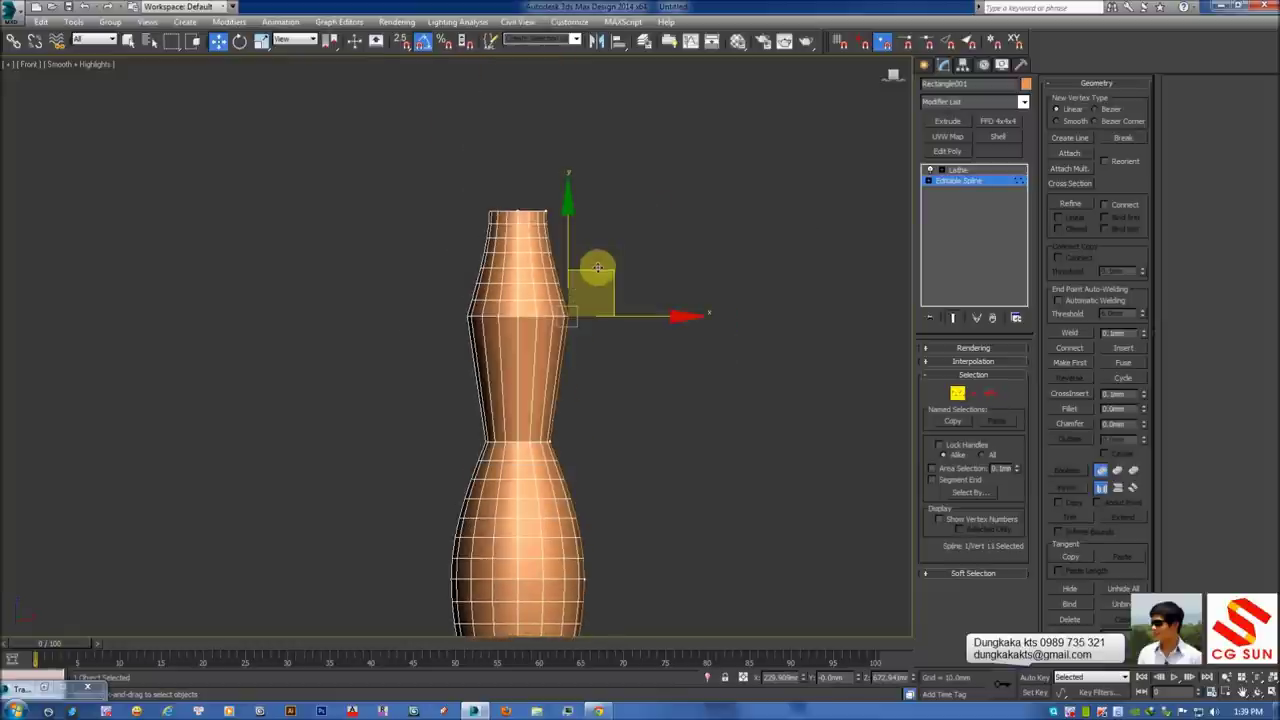
right_click(598, 265)
left_click(583, 200)
left_click(626, 251)
scroll(610, 350, "down", 3)
scroll(650, 330, "down", 3)
scroll(610, 350, "up", 4)
scroll(590, 340, "up", 2)
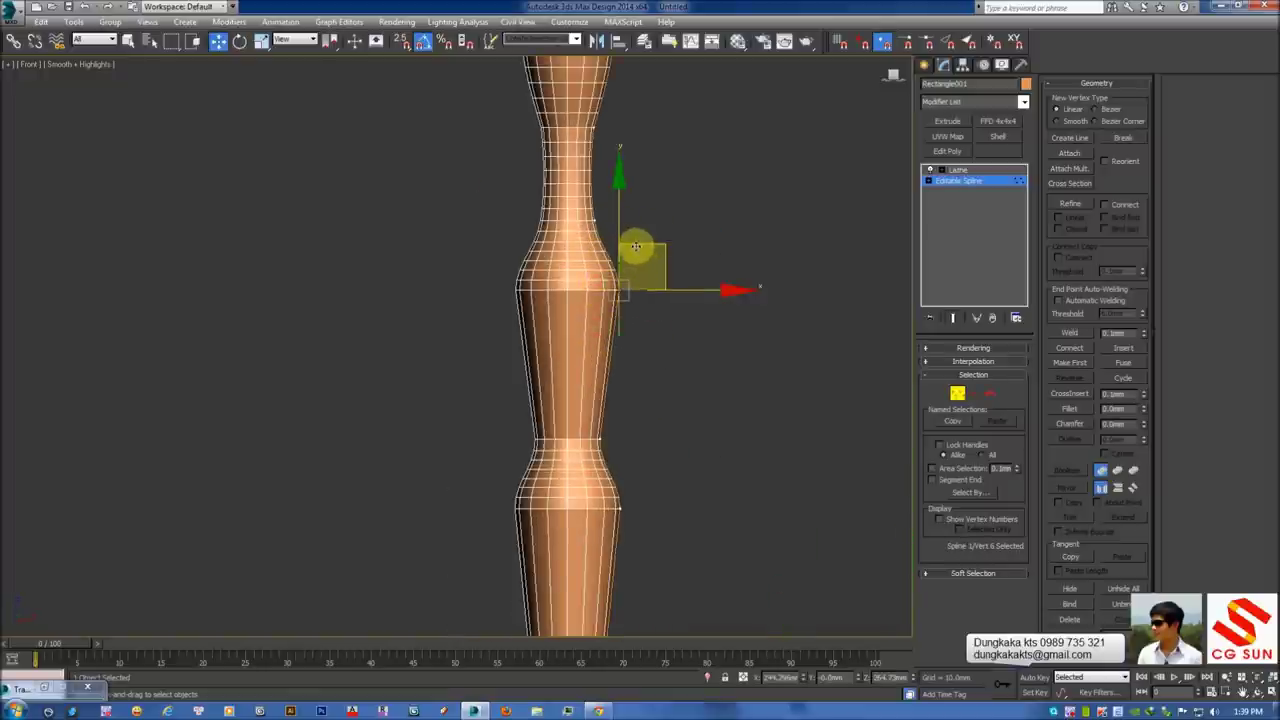
Move the bulge, waist and lower vertices up and outward so the spindle tapers to a slim foot
left_click_drag(636, 246, 642, 228)
middle_click_drag(591, 418, 586, 298)
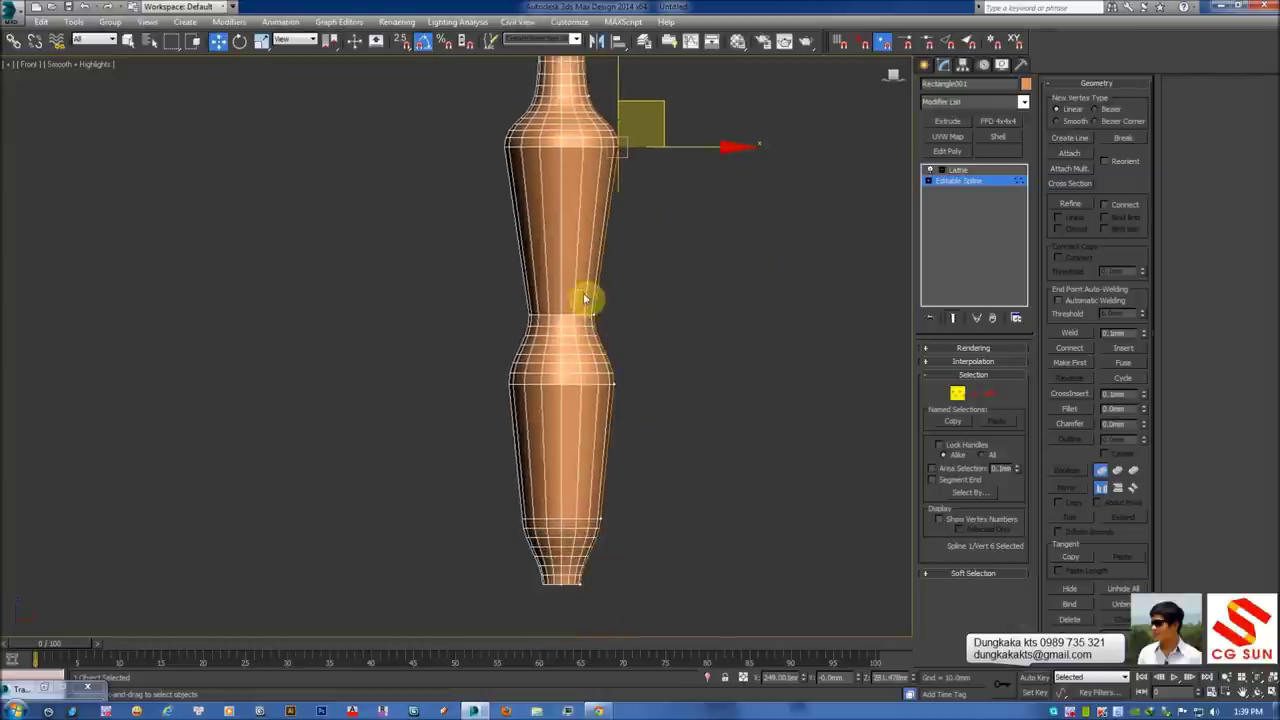
left_click_drag(652, 390, 650, 392)
left_click_drag(643, 336, 669, 294)
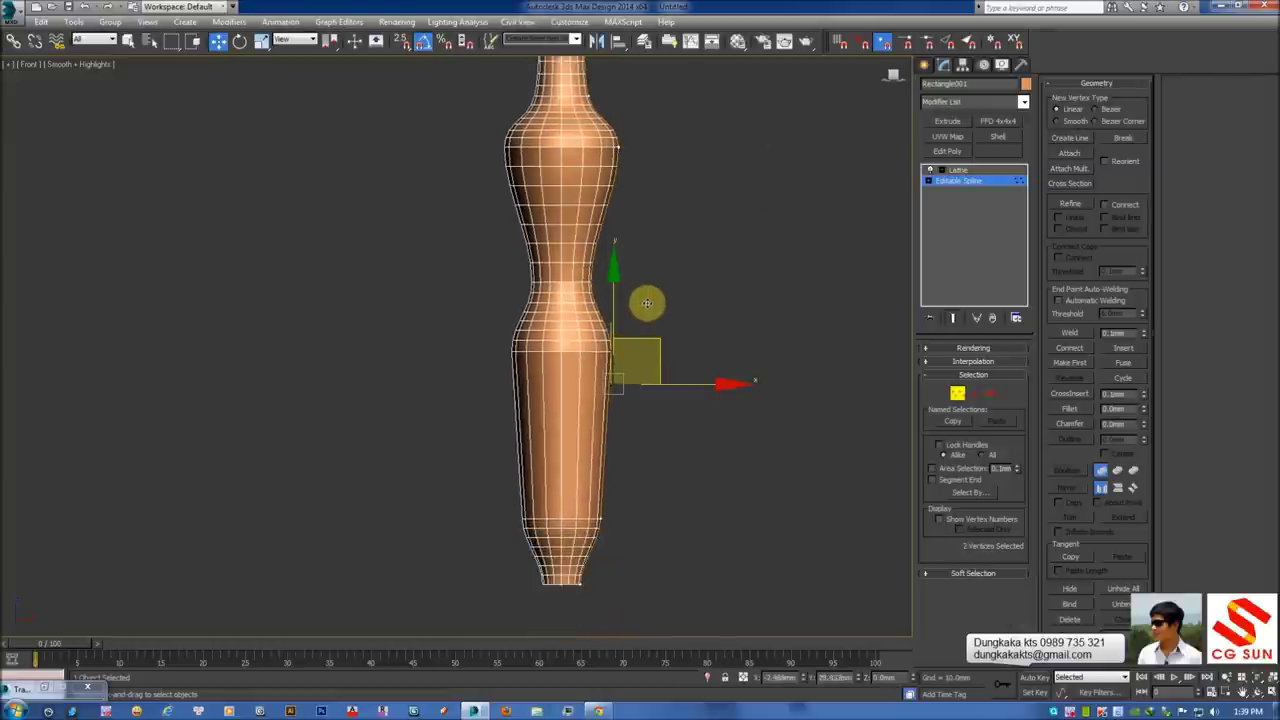
left_click(586, 400)
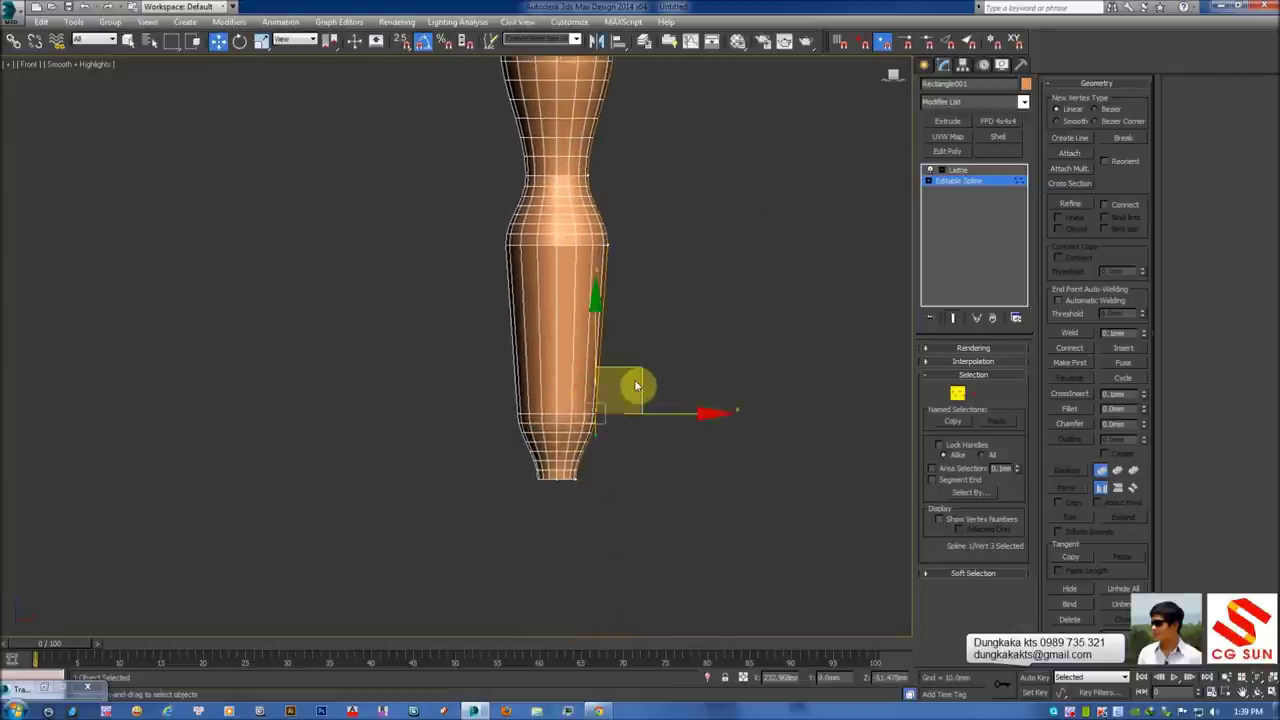
mouse_move(626, 347)
left_mouse_down()
mouse_move(617, 314)
mouse_move(671, 286)
mouse_move(697, 252)
left_mouse_up()
left_click(687, 401)
middle_click_drag(687, 401, 675, 511)
left_click(957, 395)
left_click(752, 360)
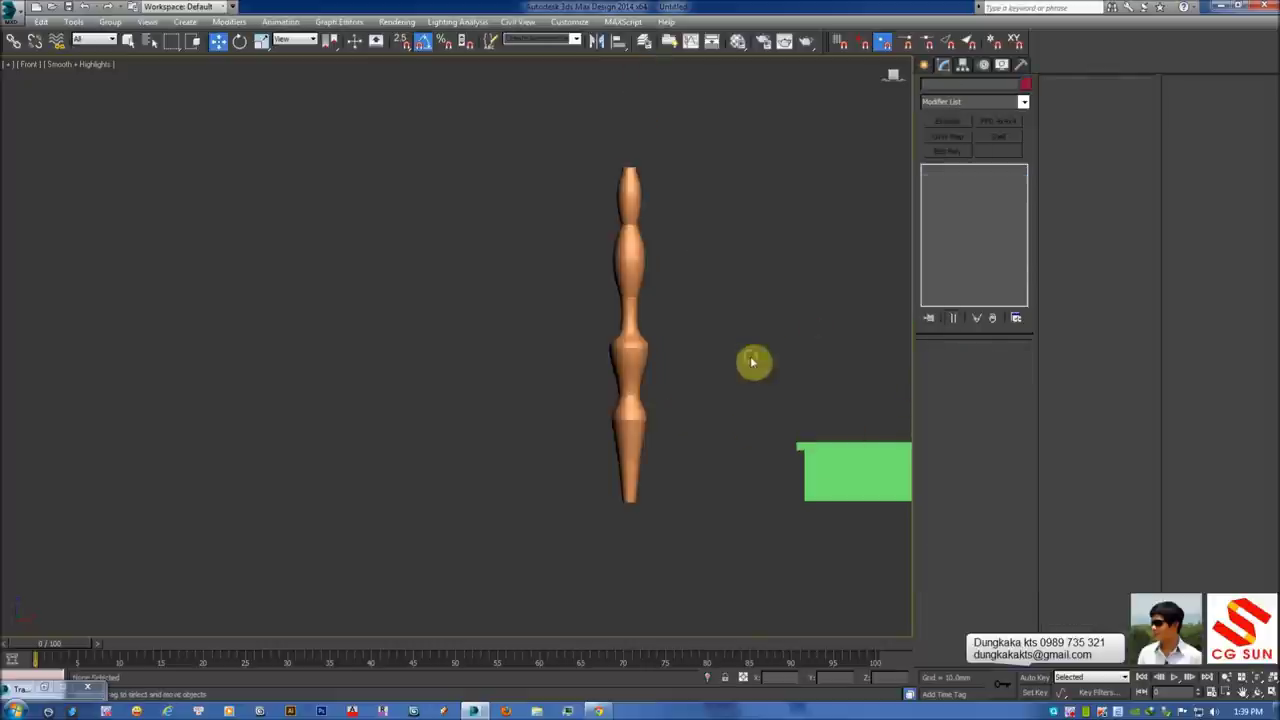
Reselect the baluster and edit its profile spline's vertices in wireframe view
scroll(606, 323, "up", 1)
left_click(586, 343)
scroll(600, 263, "up", 1)
left_click(540, 205)
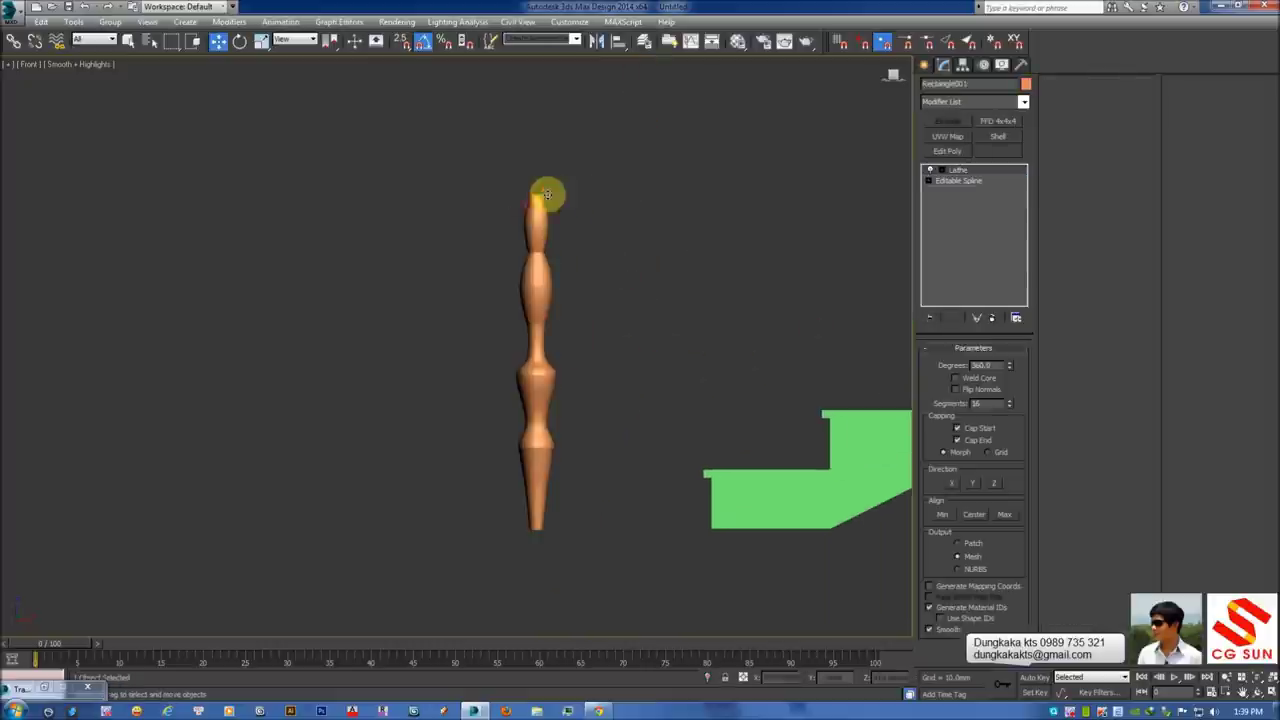
scroll(563, 200, "up", 2)
scroll(610, 260, "up", 2)
left_click(960, 182)
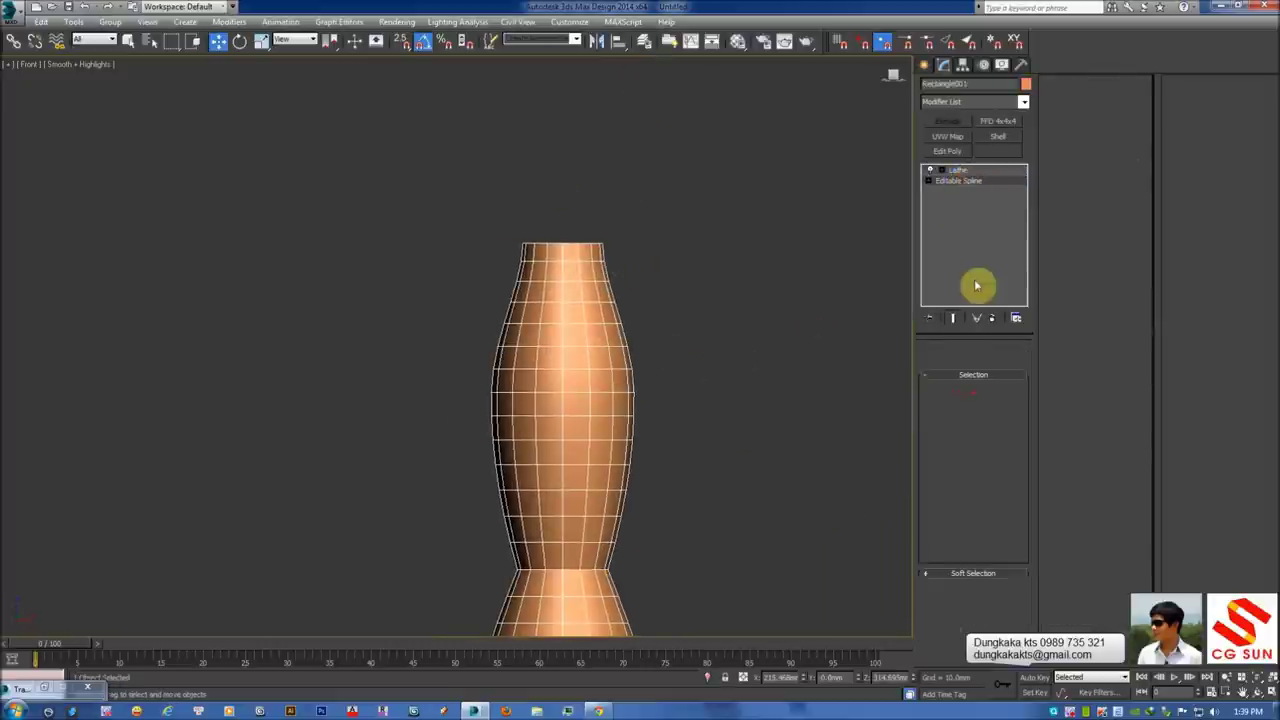
left_click(970, 362)
key("F3")
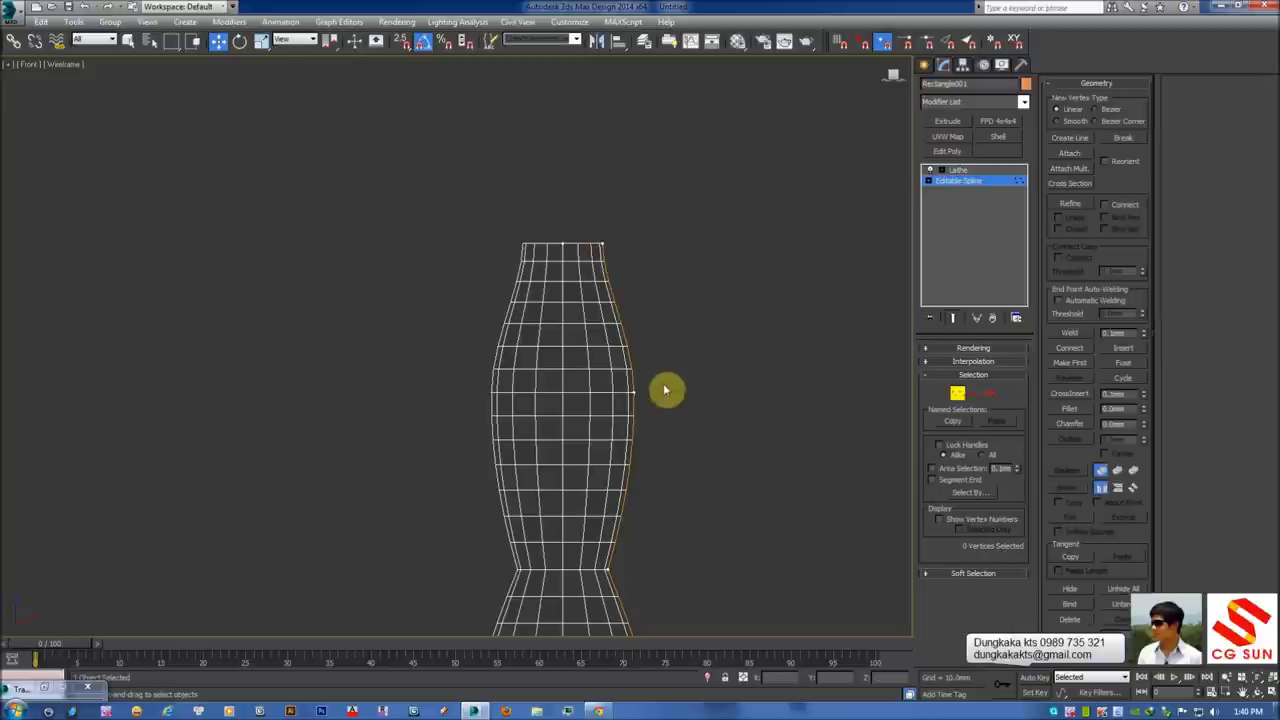
Set the top profile vertex to Corner and move it down and inward
left_click_drag(595, 232, 693, 408)
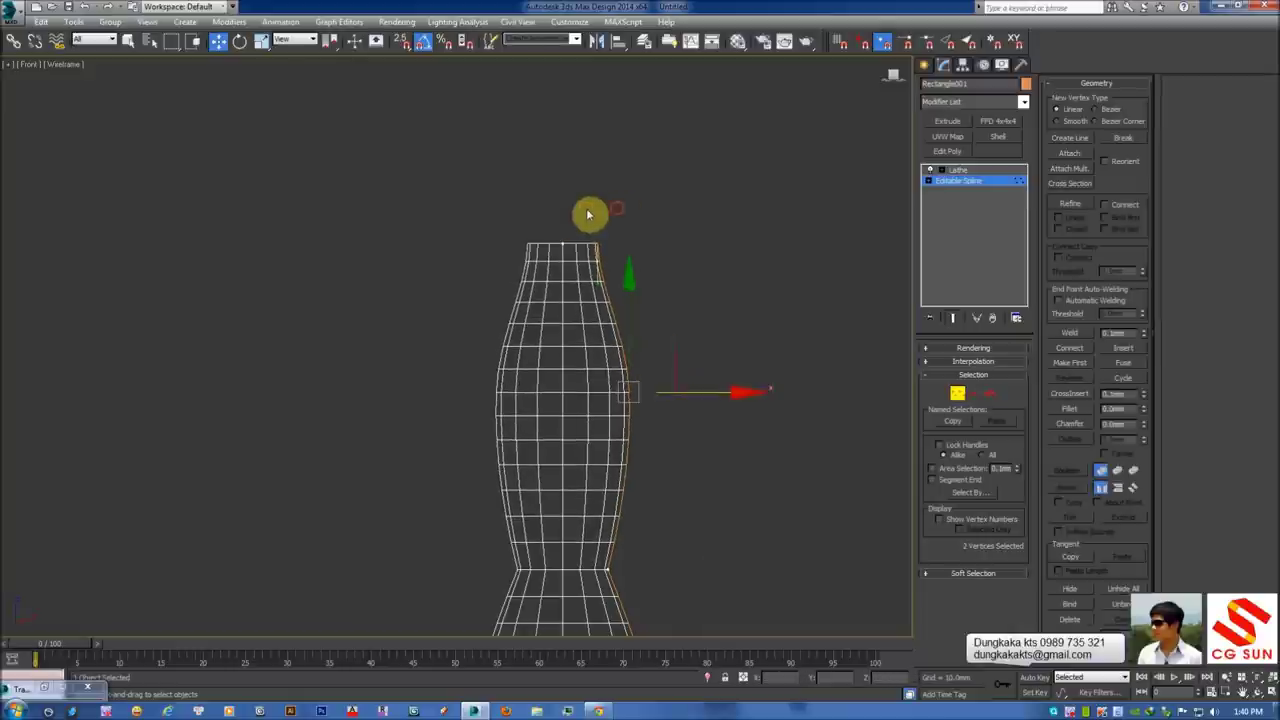
left_click(617, 262)
right_click(620, 258)
left_click(611, 180)
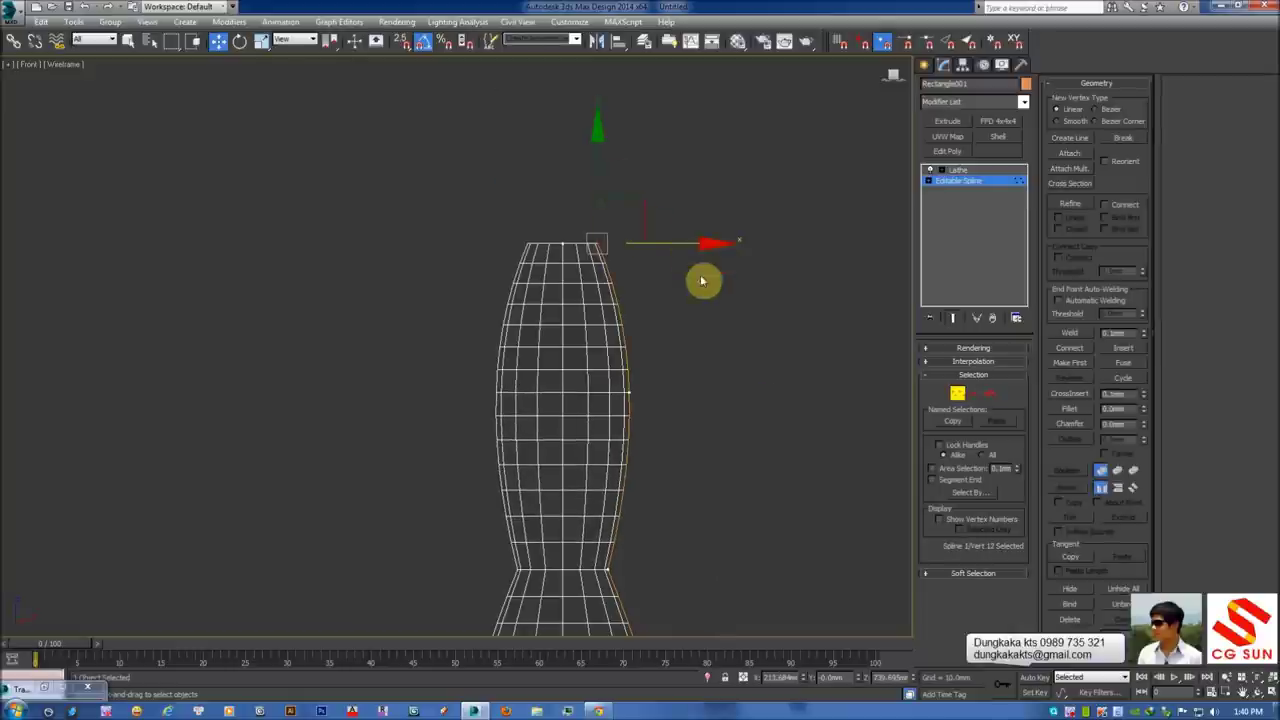
left_click_drag(699, 315, 683, 334)
Change the top-right vertex's type and pull it down to narrow the neck, returning to shaded view
left_click_drag(606, 160, 646, 219)
right_click(646, 219)
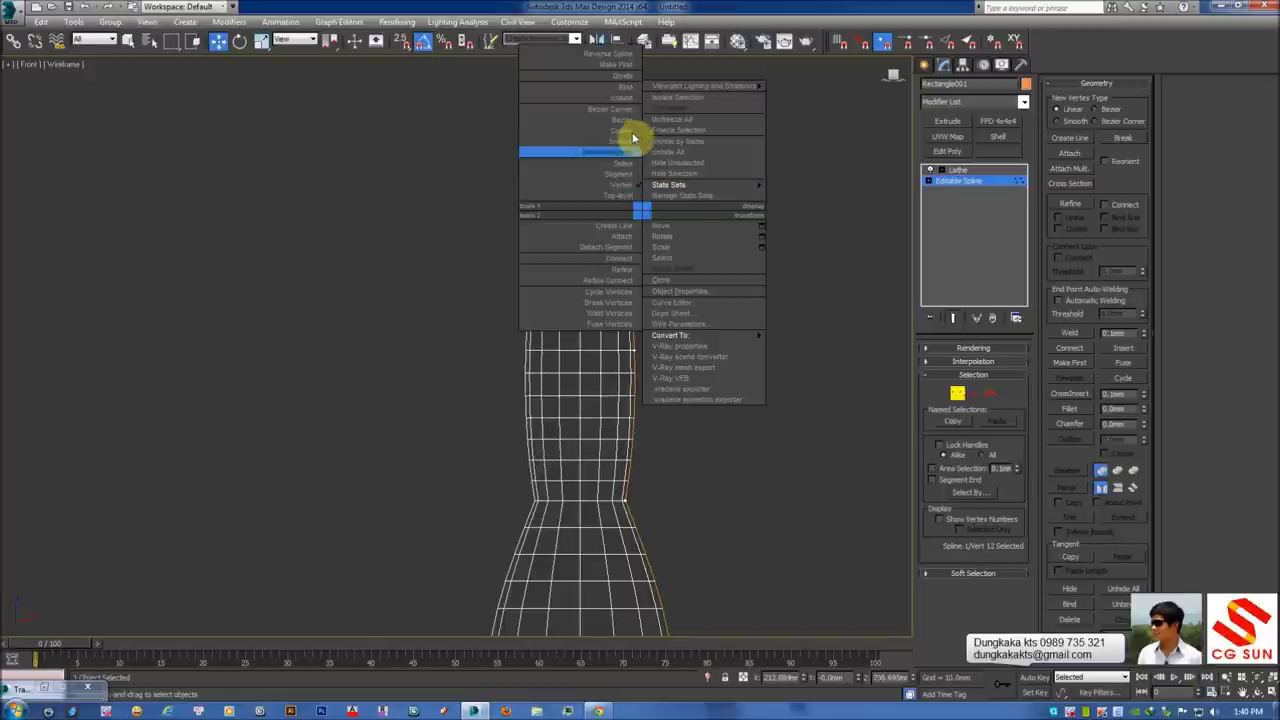
left_click(629, 120)
left_click_drag(623, 243, 613, 280)
left_click(760, 294)
key("F3")
scroll(766, 286, "down", 4)
left_click(958, 395)
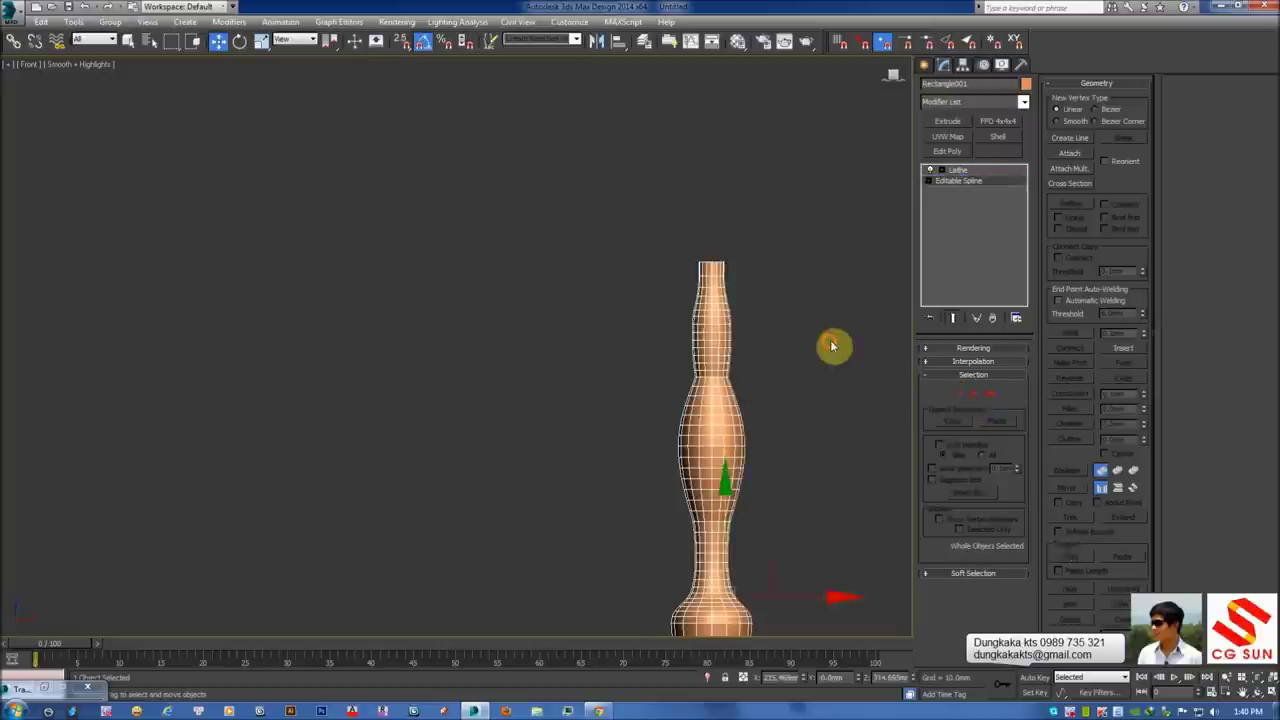
Move the orange baluster right toward the stairs and raise it onto the bottom tread
left_click(834, 346)
middle_click_drag(834, 346, 571, 263)
scroll(575, 300, "down", 5)
left_click(538, 326)
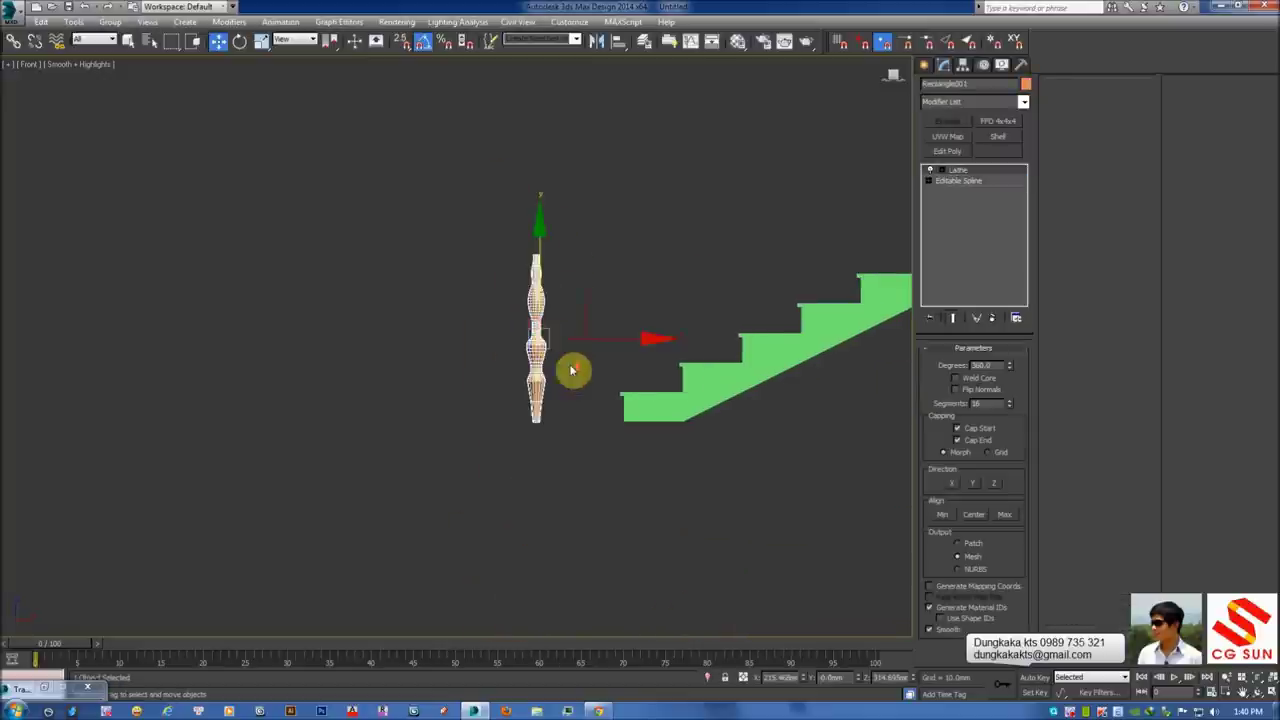
key("F3")
scroll(570, 360, "up", 3)
left_click_drag(566, 314, 791, 314)
middle_click_drag(791, 314, 669, 306)
left_click_drag(671, 283, 677, 253)
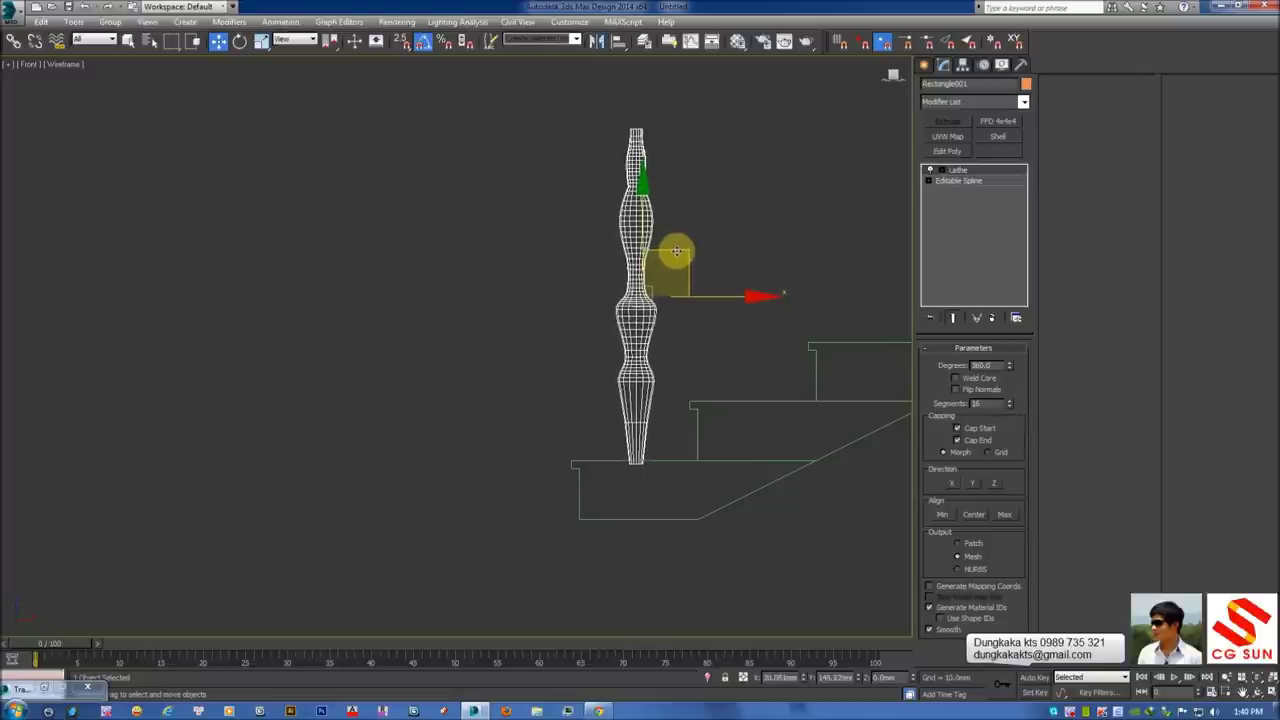
middle_click_drag(677, 253, 390, 335)
left_click(534, 294)
left_click(358, 295)
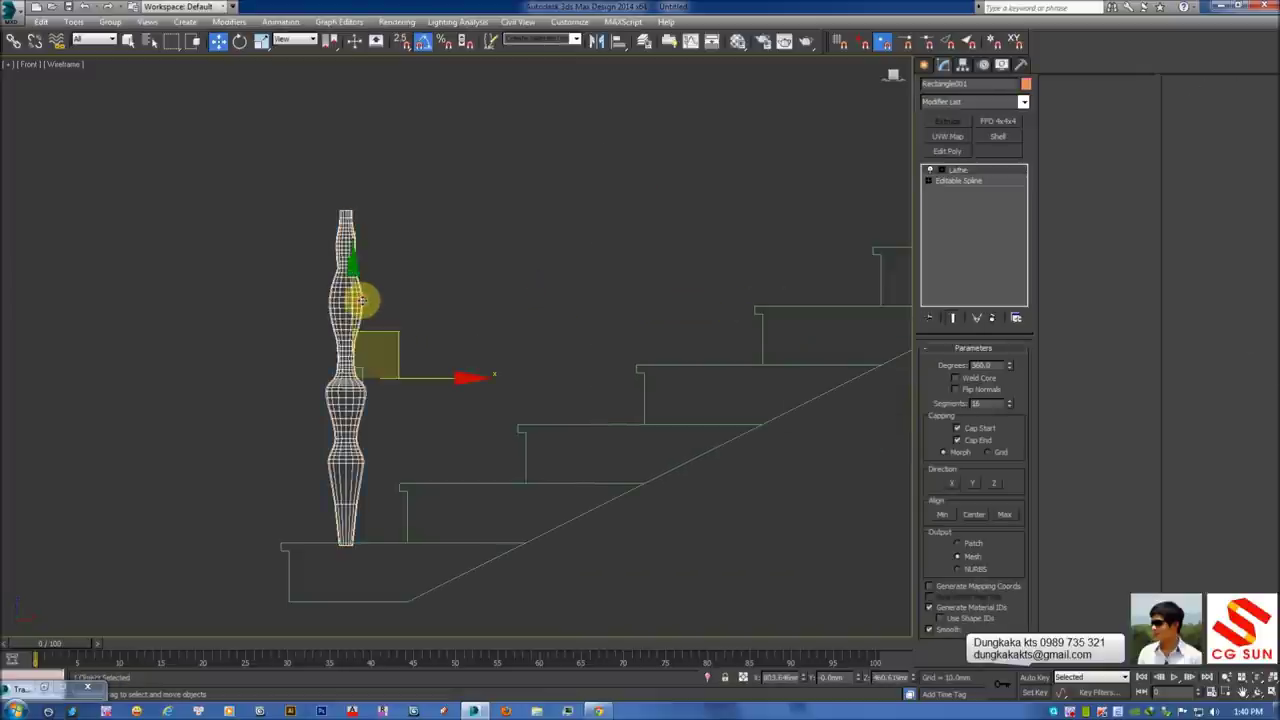
key("F3")
left_click(74, 22)
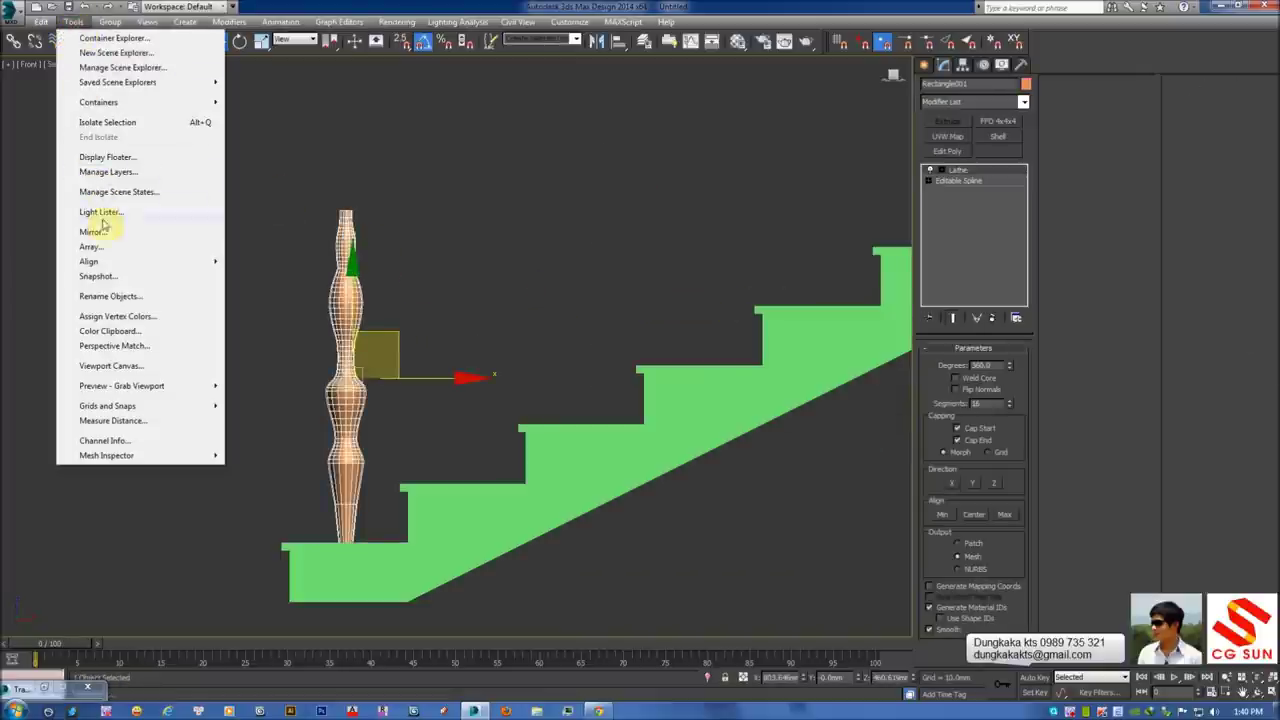
Array the baluster into eleven copies, 300 mm across and 150 mm up, one per step
left_click(90, 247)
left_click_drag(526, 248, 789, 190)
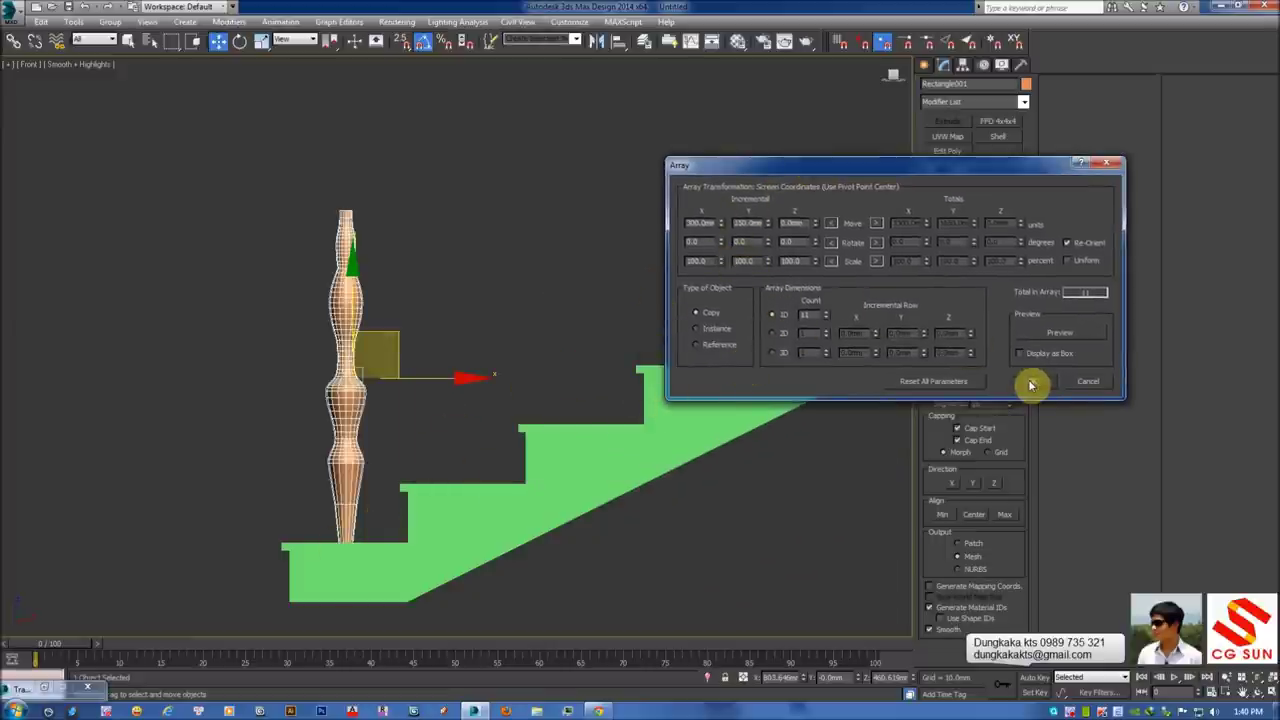
left_click_drag(702, 220, 688, 225)
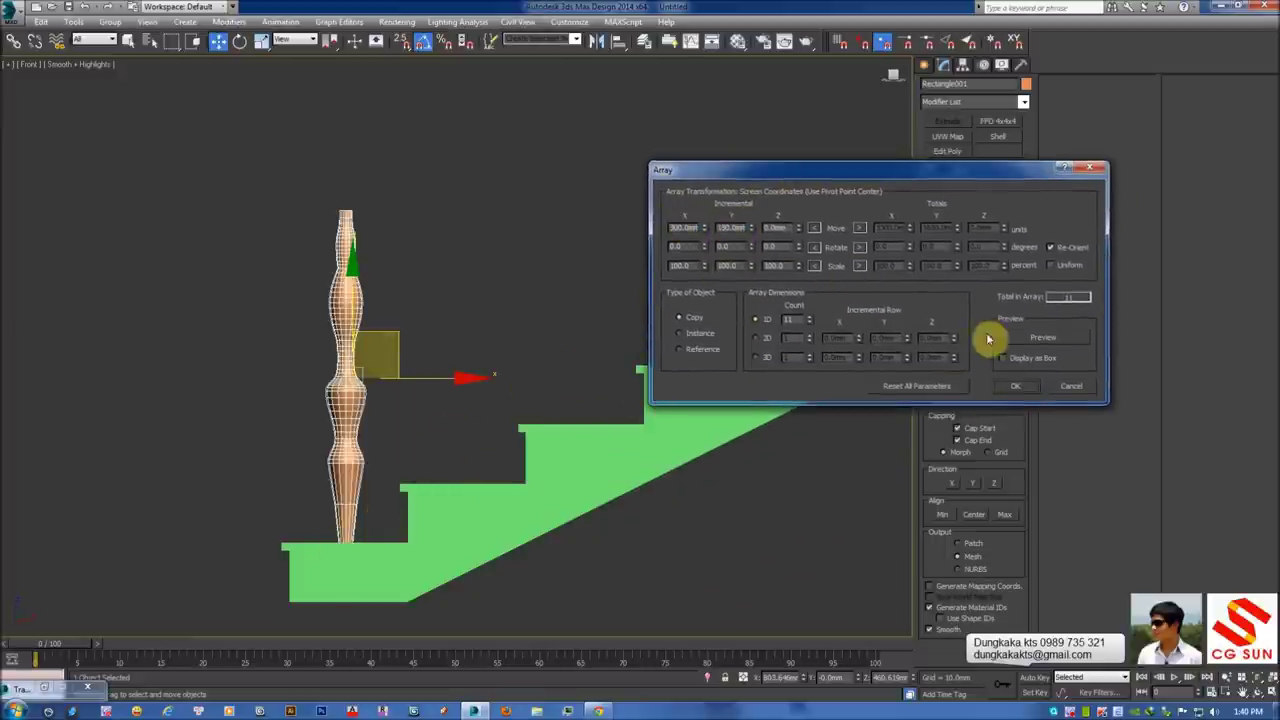
left_click(1015, 386)
scroll(634, 414, "down", 3)
scroll(571, 394, "down", 3)
Window-select the lower-flight balusters, leaving the tall landing baluster unselected
key("F3")
left_click(703, 240)
left_click(705, 300)
key("F3")
left_click(808, 200)
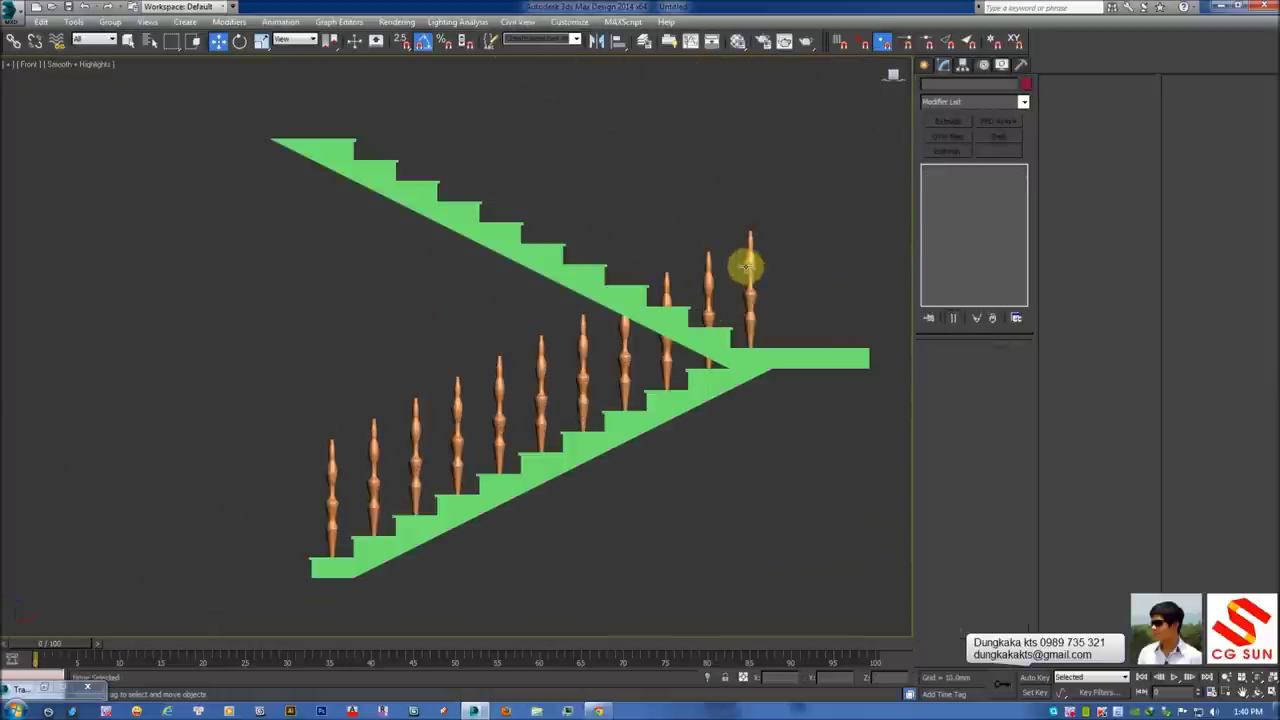
left_click_drag(629, 238, 730, 276)
left_click_drag(601, 363, 538, 372, "ctrl")
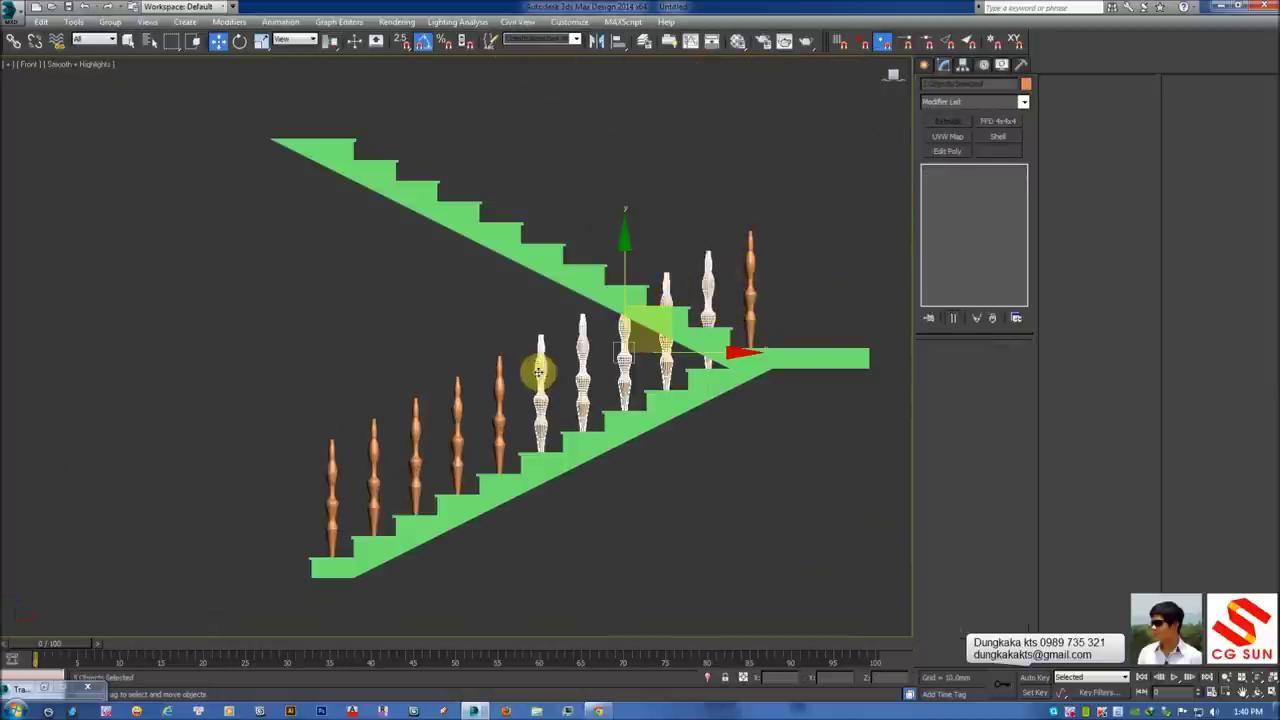
left_click(420, 434, "ctrl")
left_click_drag(306, 466, 331, 451, "ctrl")
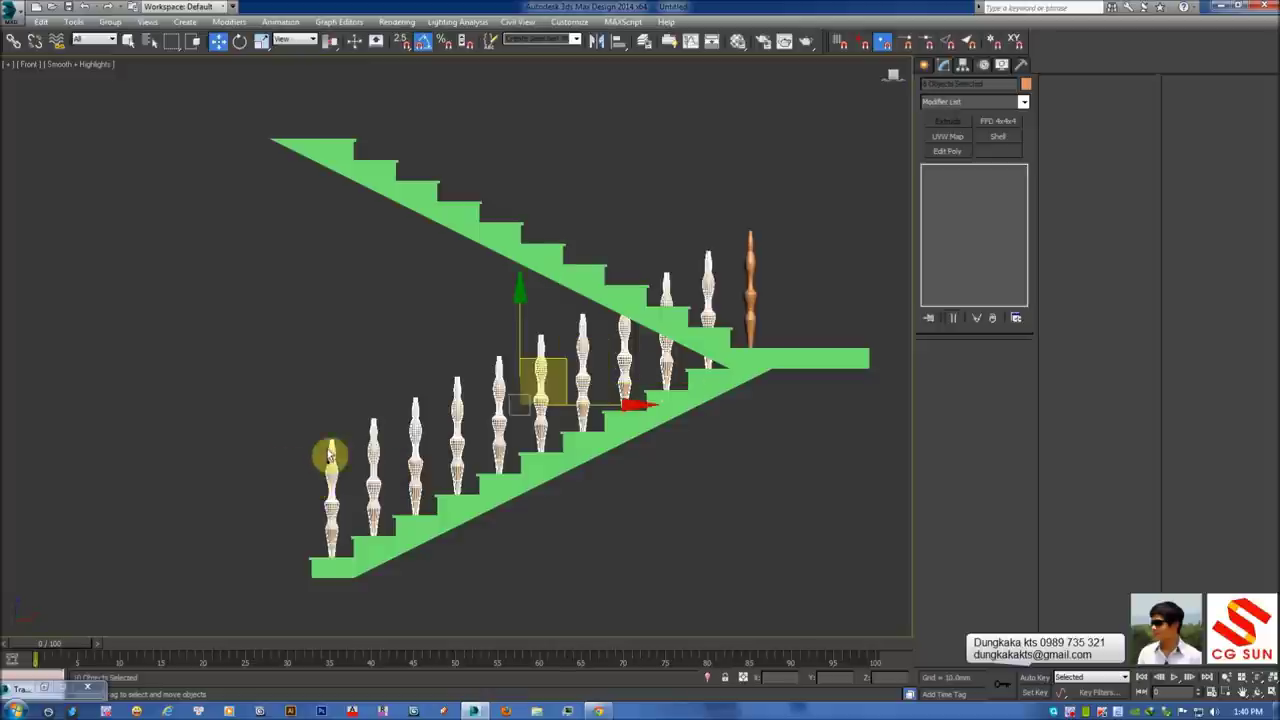
middle_click_drag(674, 374, 654, 362)
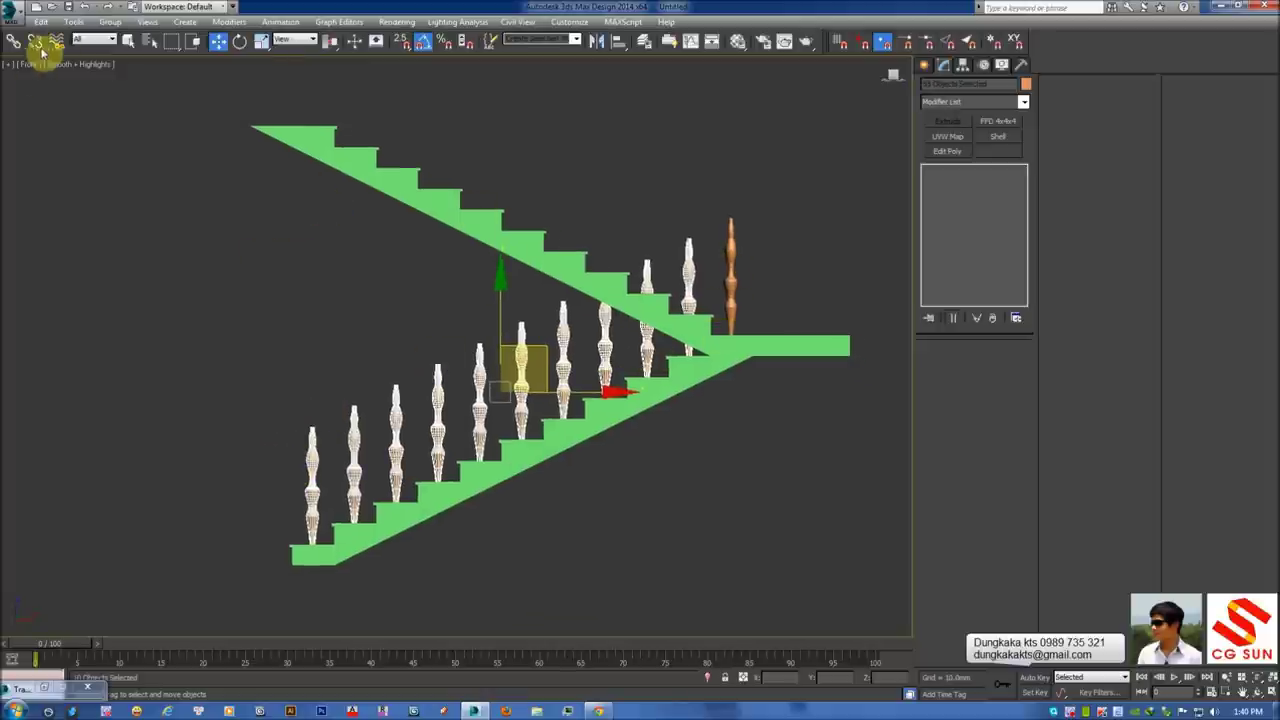
Group the selected lower-flight balusters under the name CON TIEN
left_click(110, 22)
left_click(124, 42)
type("CON TIEN")
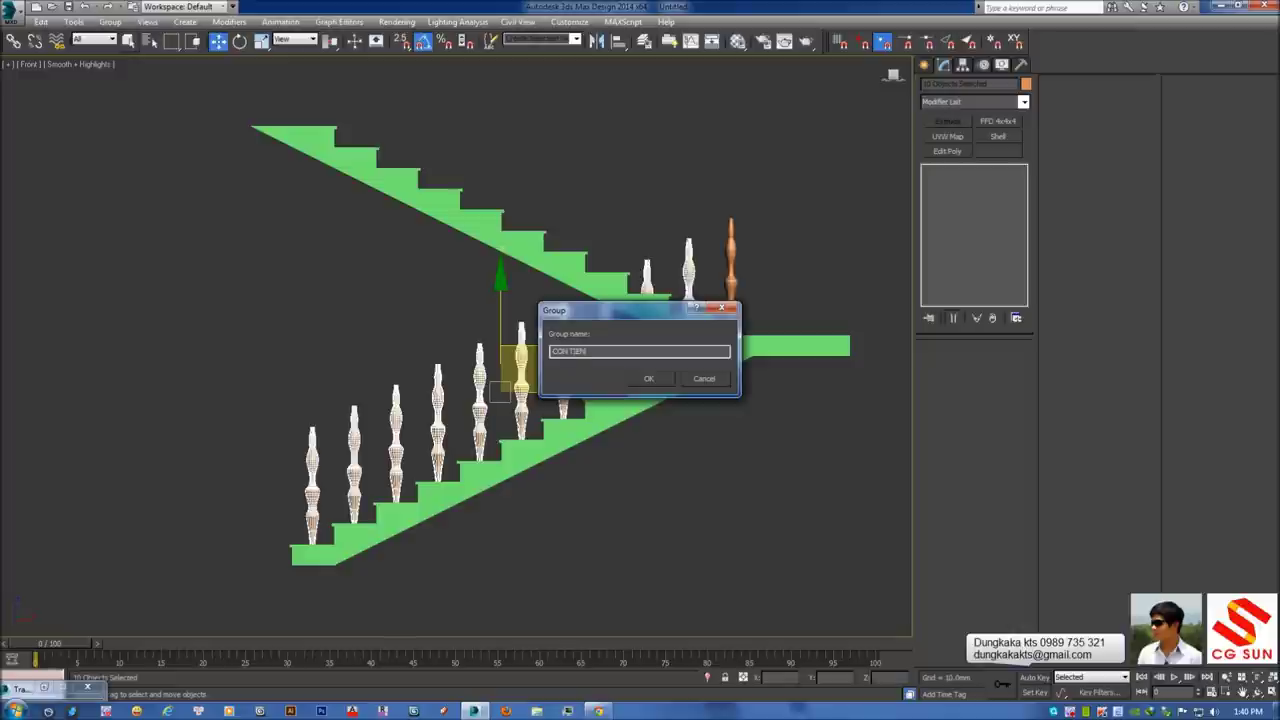
key("Return")
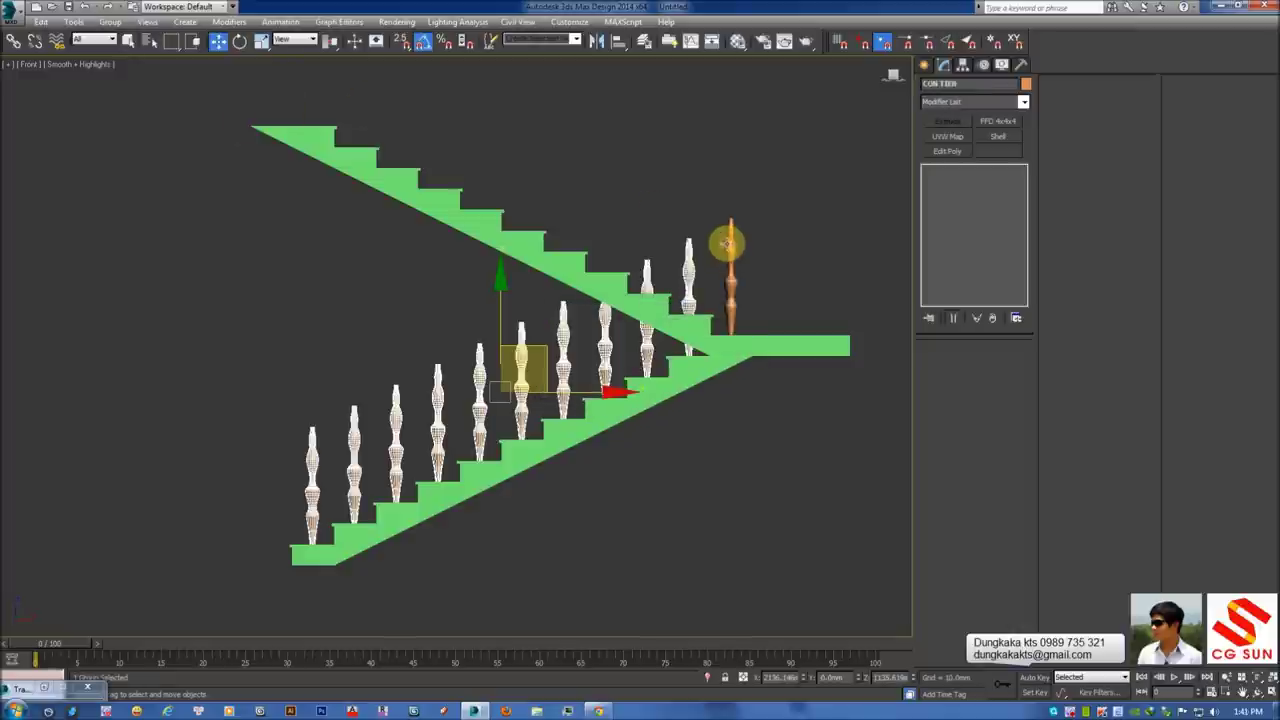
In Top view, move the CON TIEN group and the landing baluster into one line
key("t")
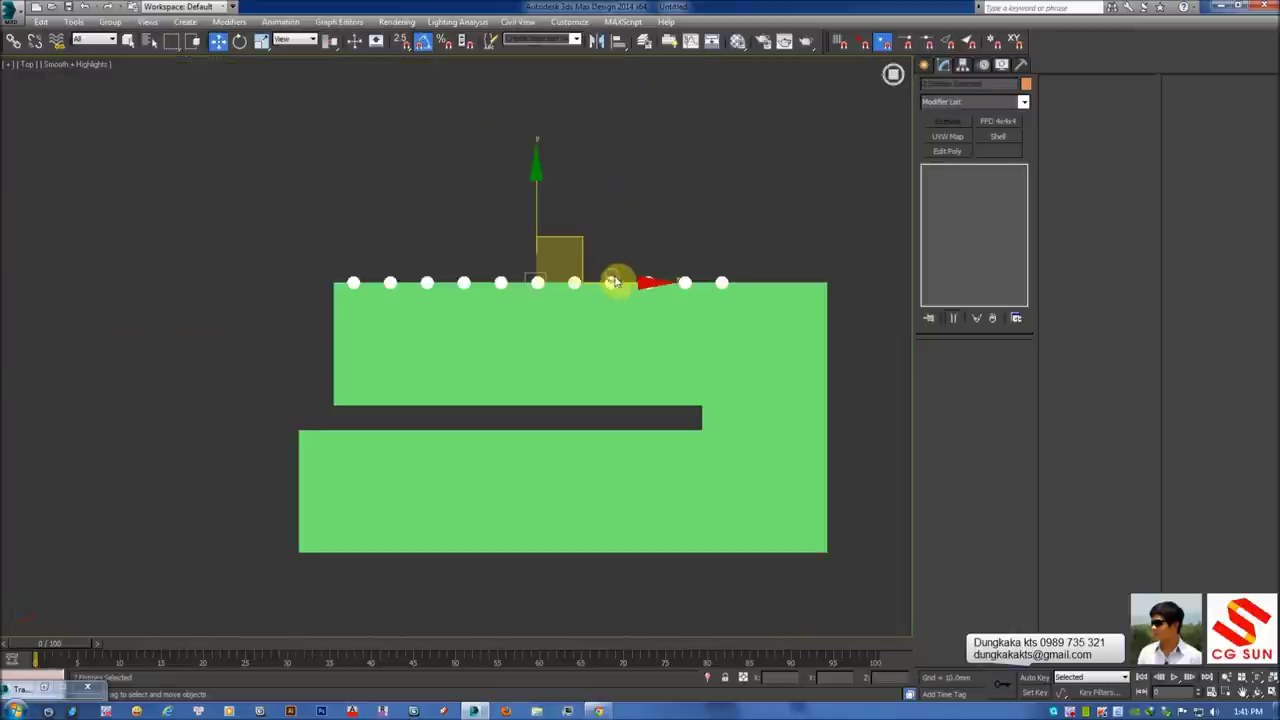
key("F3")
scroll(609, 277, "up", 2)
middle_click_drag(514, 257, 519, 336)
left_click_drag(519, 336, 522, 358)
mouse_move(577, 413)
middle_mouse_down()
mouse_move(631, 291)
mouse_move(604, 307)
middle_mouse_up()
left_click(689, 326)
scroll(734, 346, "up", 3)
left_click_drag(615, 256, 616, 288)
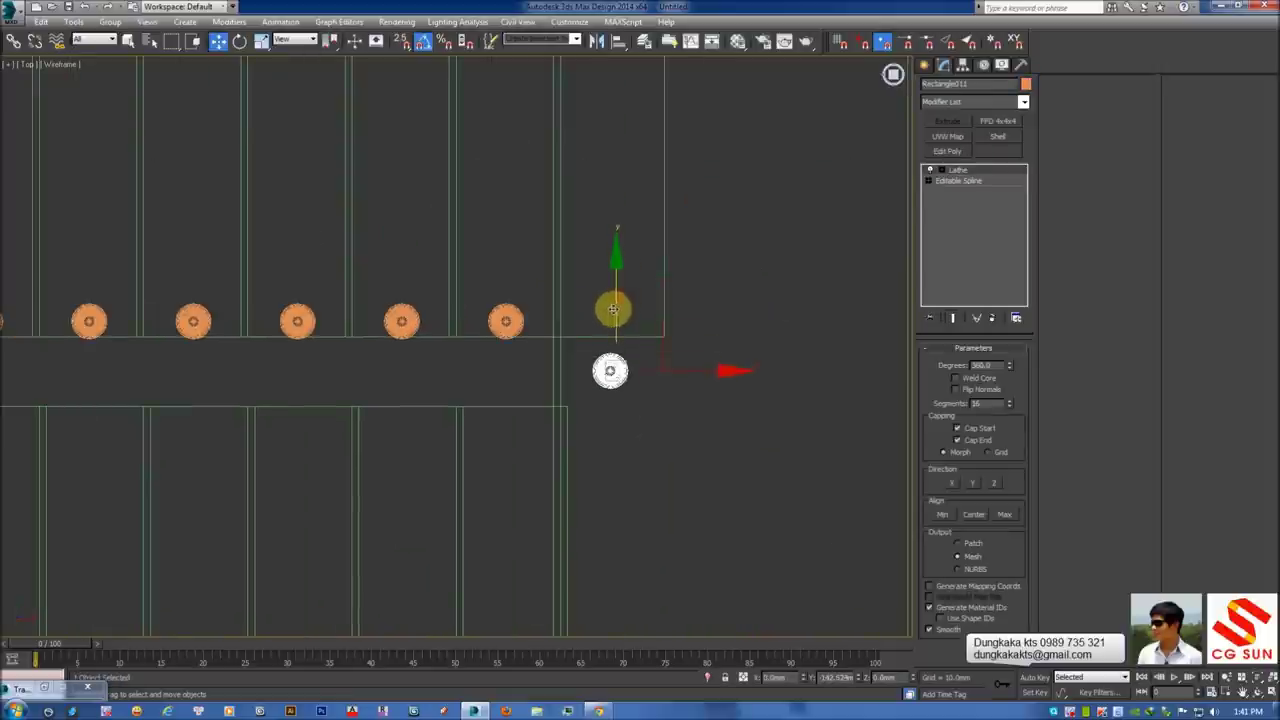
Shift-drag the baluster row to make a Copy clone, then view it shaded in perspective
left_click(506, 320)
mouse_move(266, 300)
left_mouse_down()
mouse_move(377, 274)
mouse_move(377, 337)
left_mouse_up()
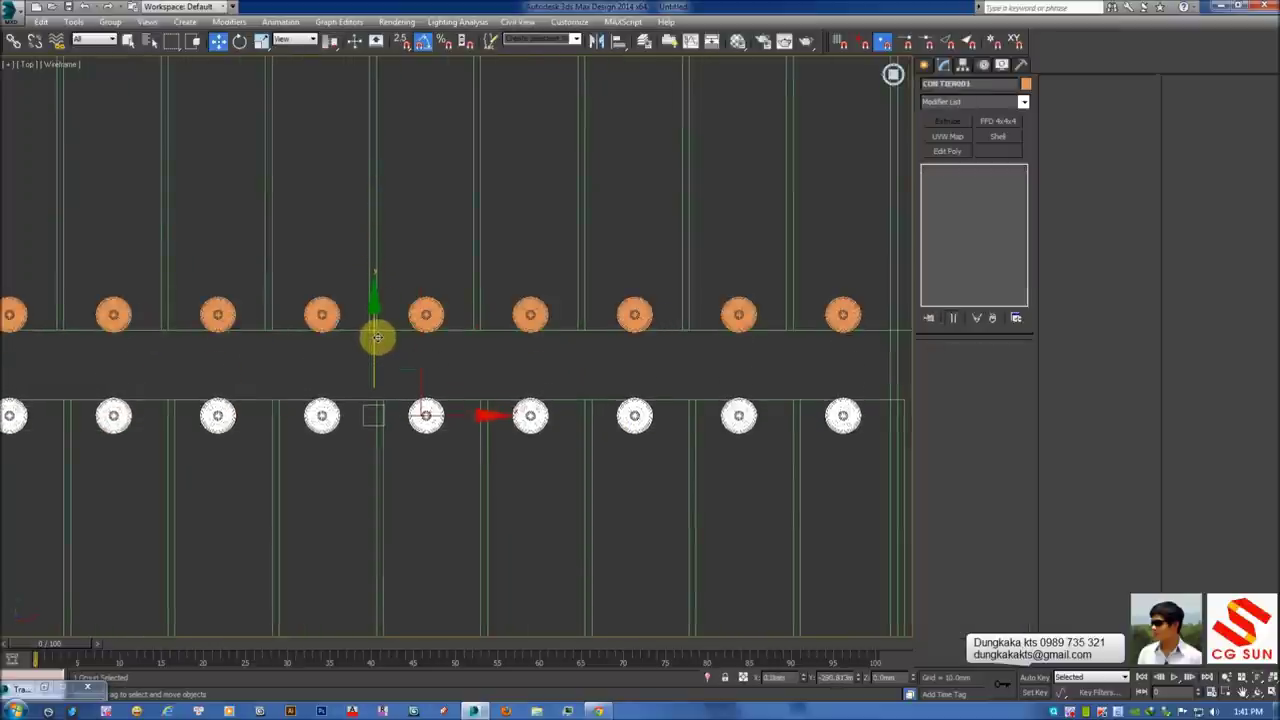
left_click(660, 408)
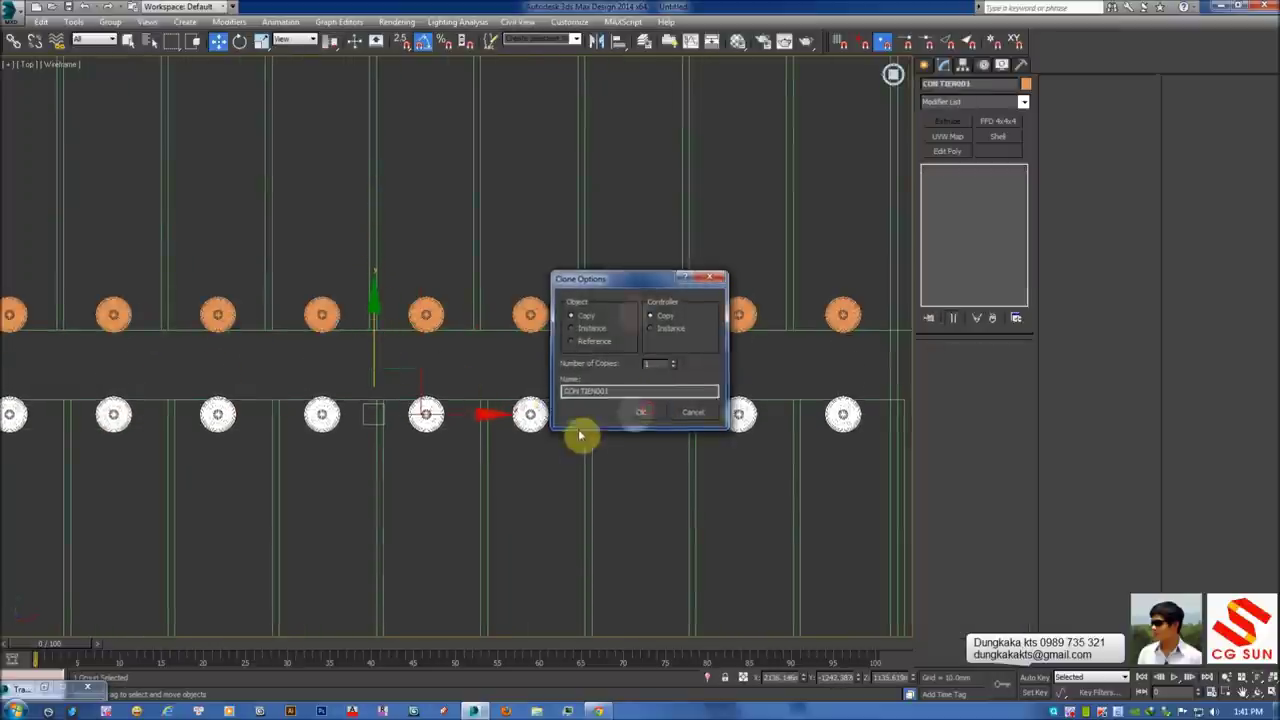
key("p")
scroll(540, 408, "down", 5)
mouse_move(540, 408)
middle_mouse_down("alt")
mouse_move(651, 329)
mouse_move(517, 403)
mouse_move(523, 417)
mouse_move(630, 413)
middle_mouse_up("alt")
key("F3")
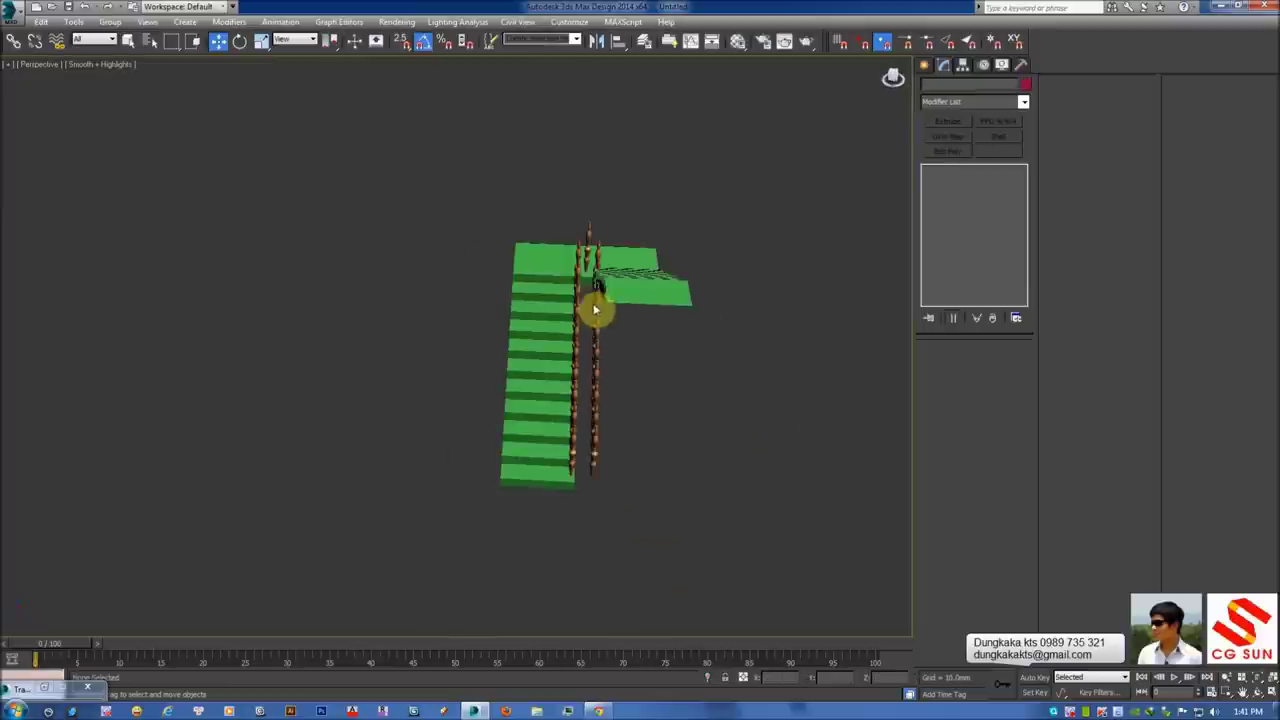
Mirror the copied baluster group CON TIEN001
mouse_move(606, 352)
middle_mouse_down("alt")
mouse_move(573, 347)
mouse_move(617, 371)
middle_mouse_up("alt")
left_click(607, 397)
left_click(618, 44)
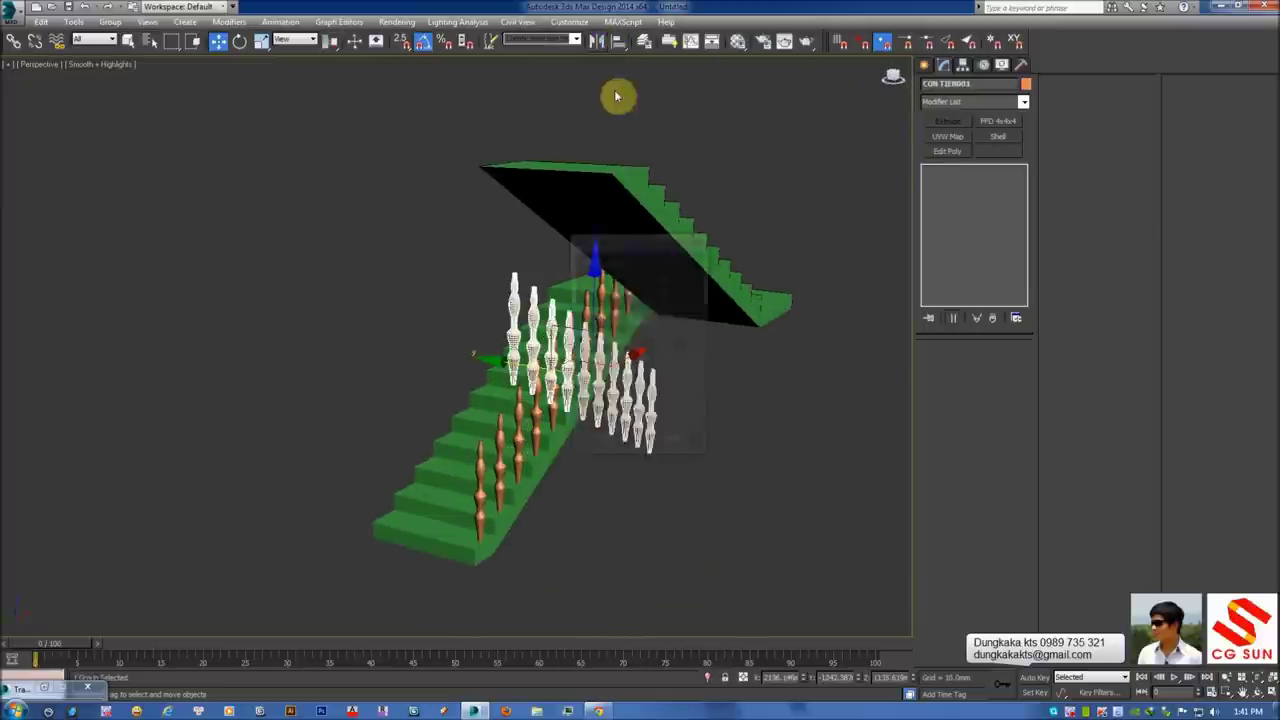
left_click(614, 446)
middle_click_drag(600, 430, 436, 386, "alt")
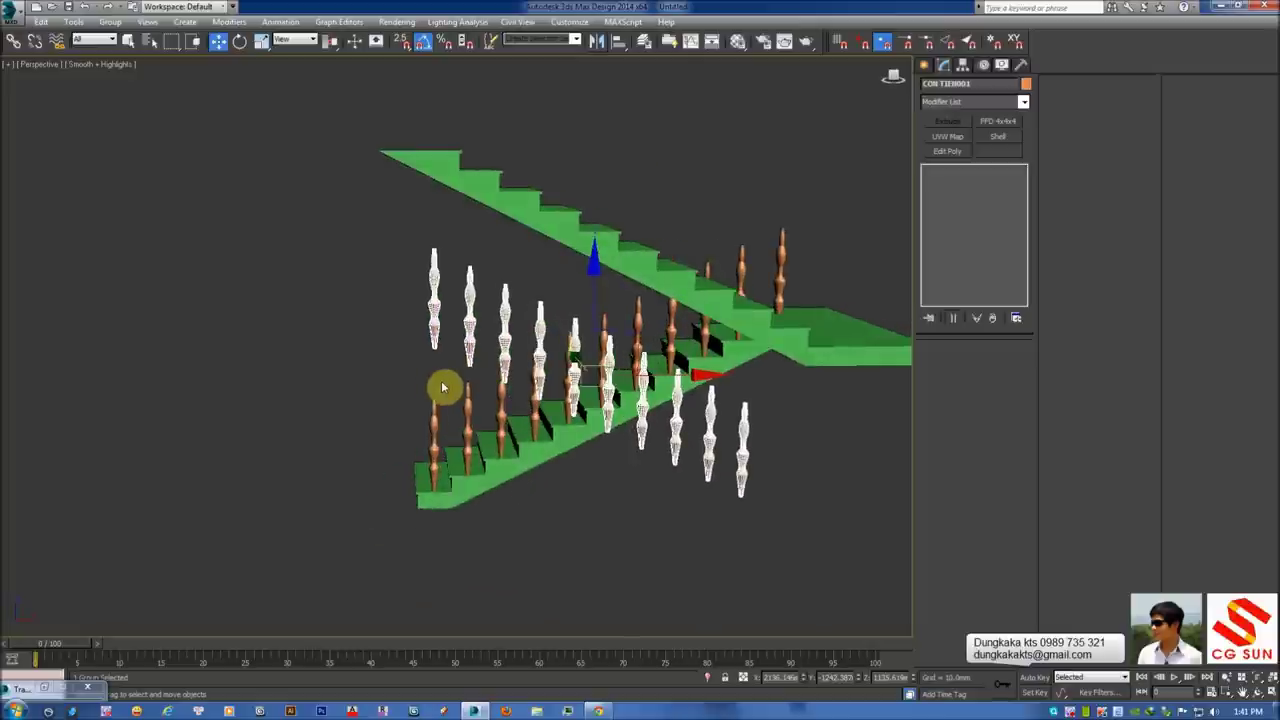
In Front view, raise the mirrored row so its balusters sit on the upper flight's steps
key("f")
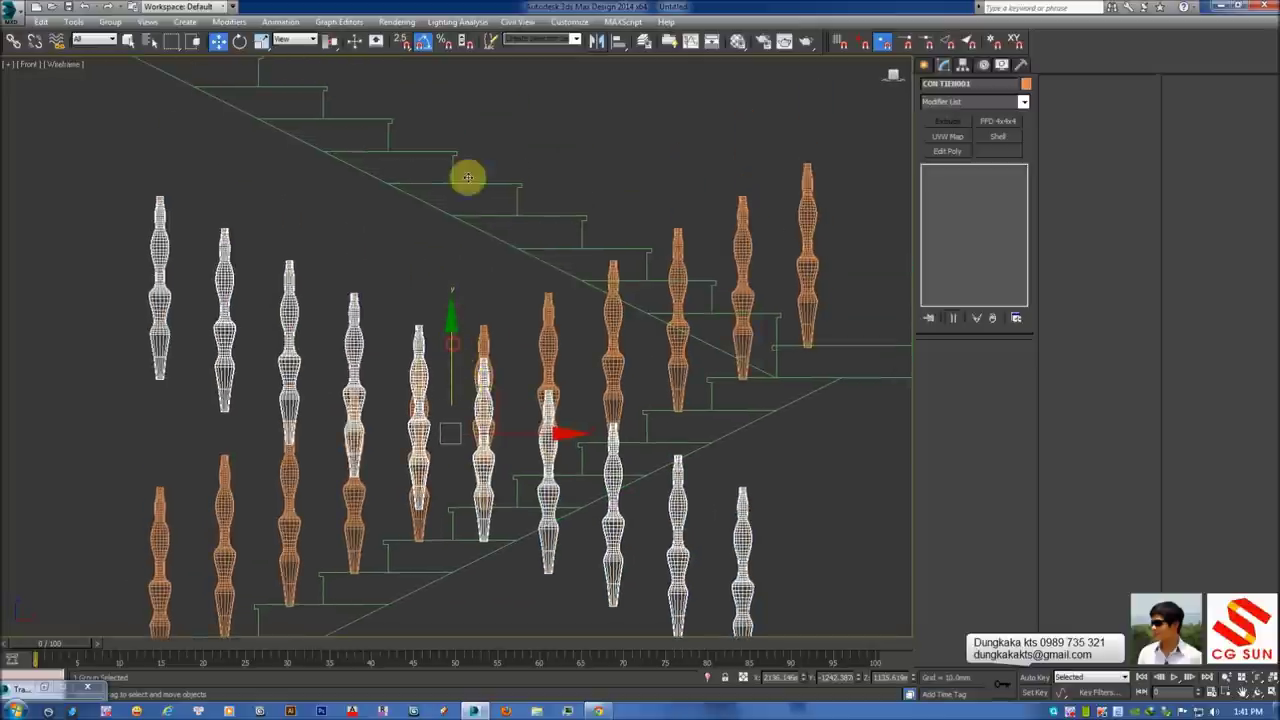
left_click_drag(467, 177, 492, 4)
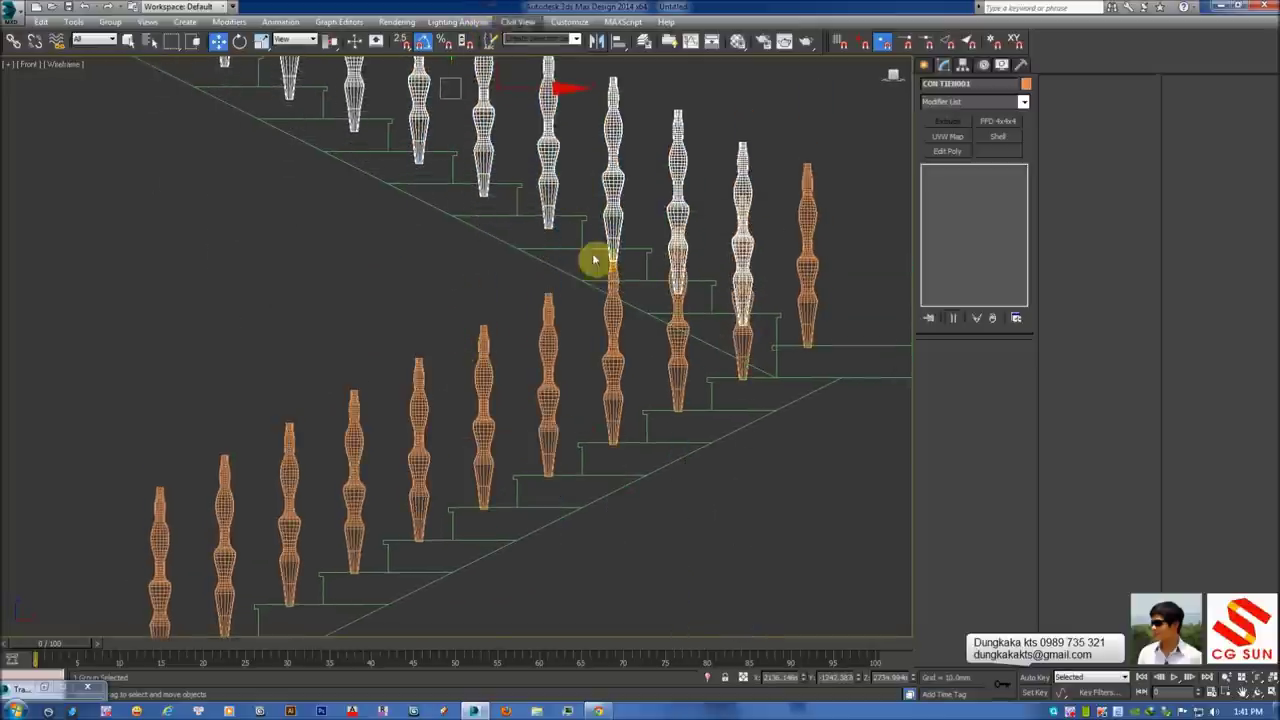
middle_click_drag(594, 260, 474, 423)
scroll(480, 410, "up", 5)
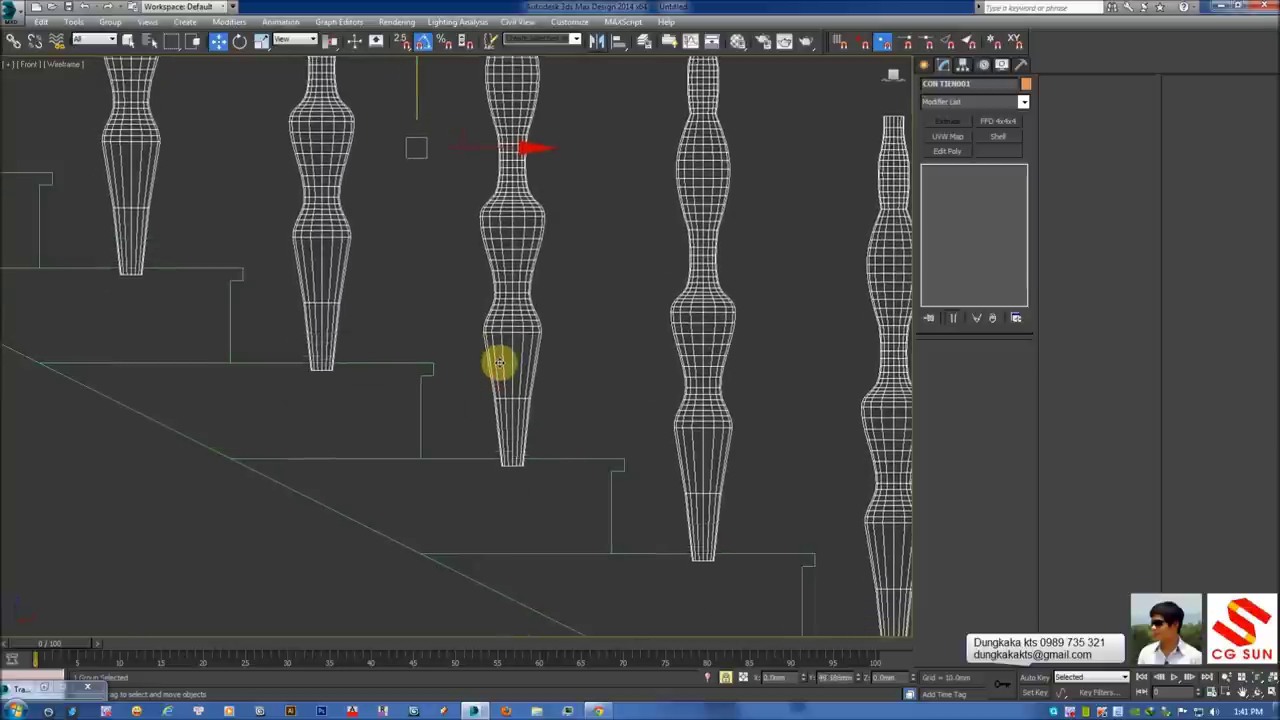
left_click_drag(499, 364, 499, 360)
scroll(501, 365, "down", 3)
left_click(595, 365)
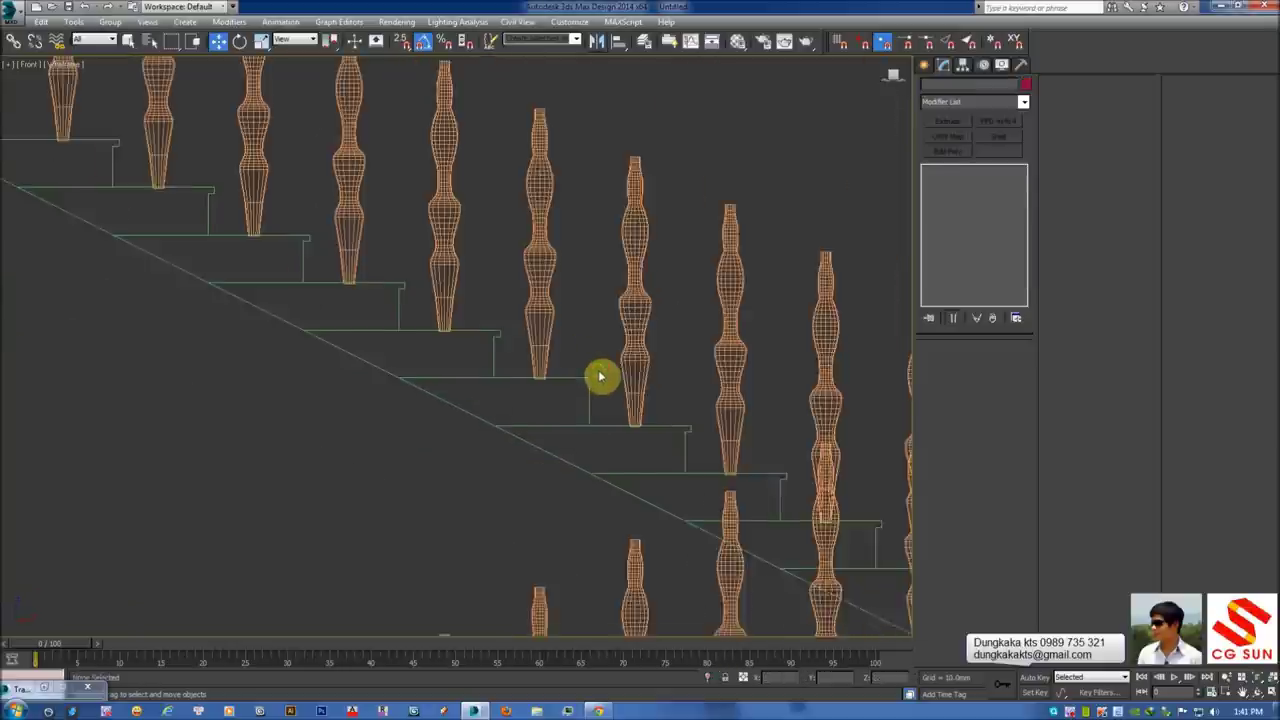
Check the baluster placement in the shaded perspective and a zoomed plan view
key("p")
key("F3")
mouse_move(608, 426)
middle_mouse_down("alt")
mouse_move(394, 423)
mouse_move(620, 420)
middle_mouse_up("alt")
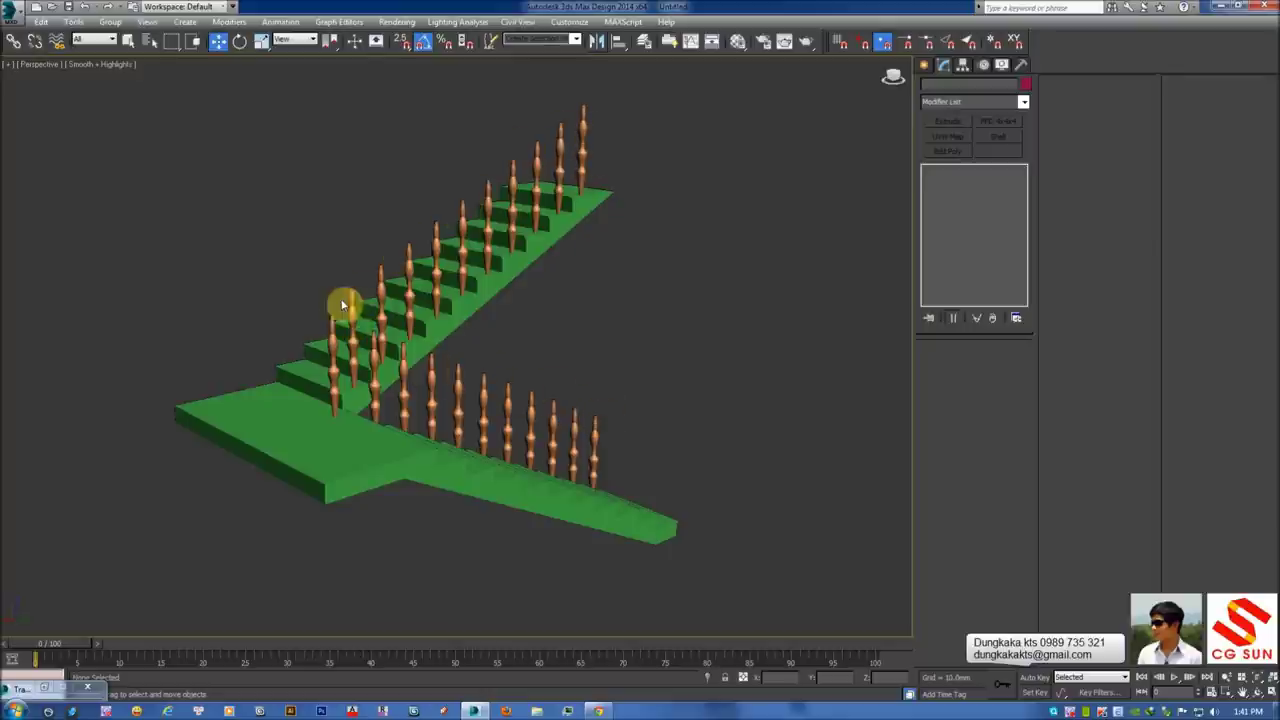
middle_click_drag(581, 255, 651, 258, "alt")
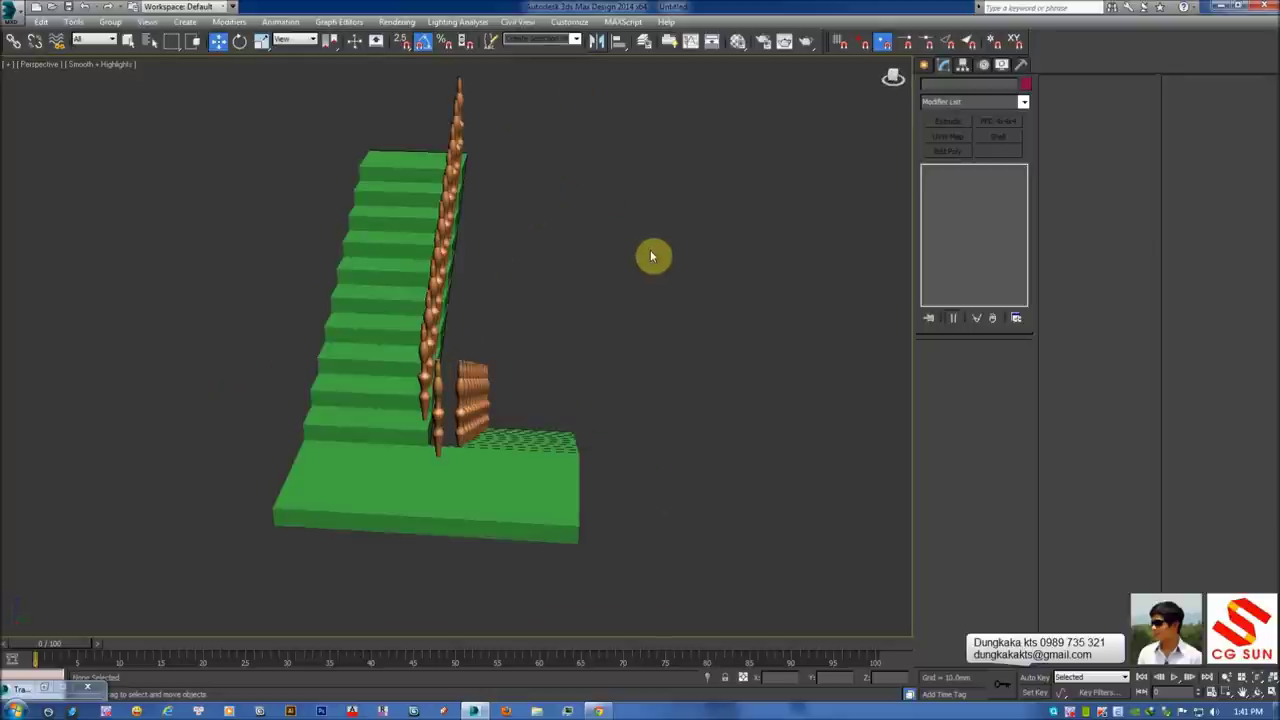
key("t")
key("F3")
key("z")
scroll(574, 297, "up", 2)
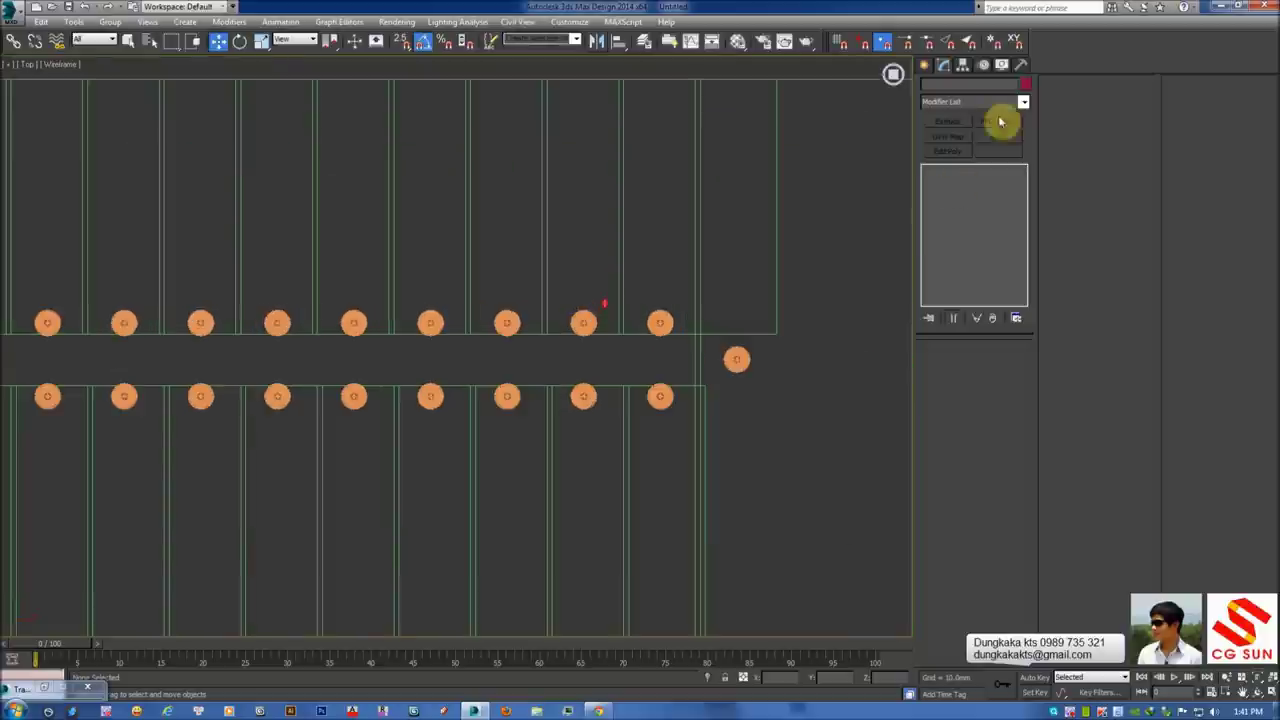
Draw Rectangle022 in Top view enclosing both baluster rows, then select it for conversion
left_click(930, 66)
left_click(944, 86)
middle_click_drag(580, 317, 912, 234)
left_click(995, 170)
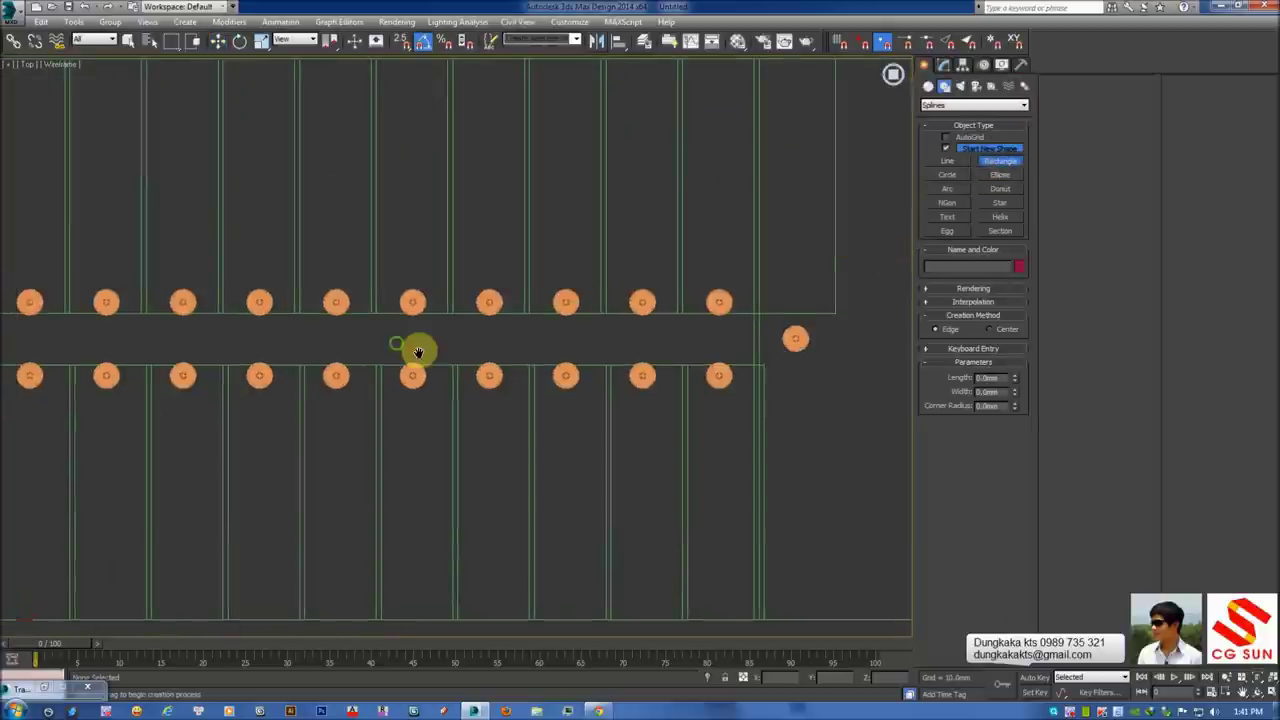
middle_click_drag(258, 340, 309, 340)
left_click_drag(53, 302, 843, 374)
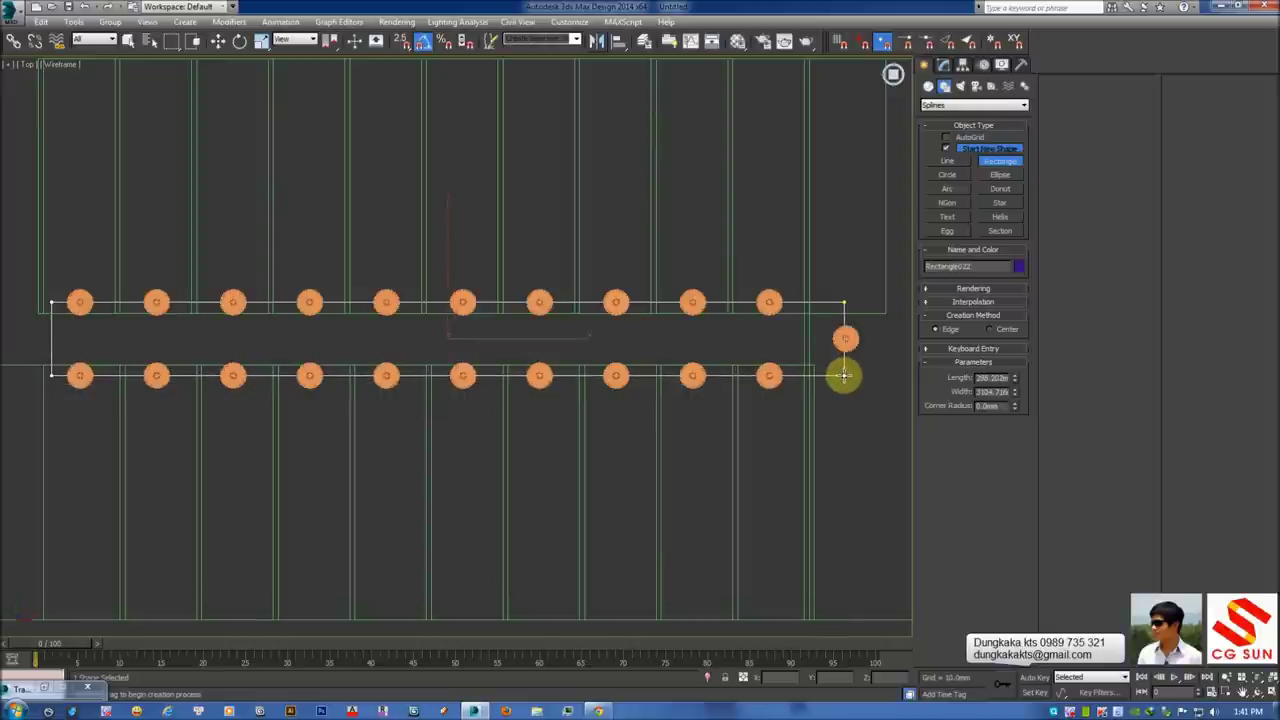
key("w")
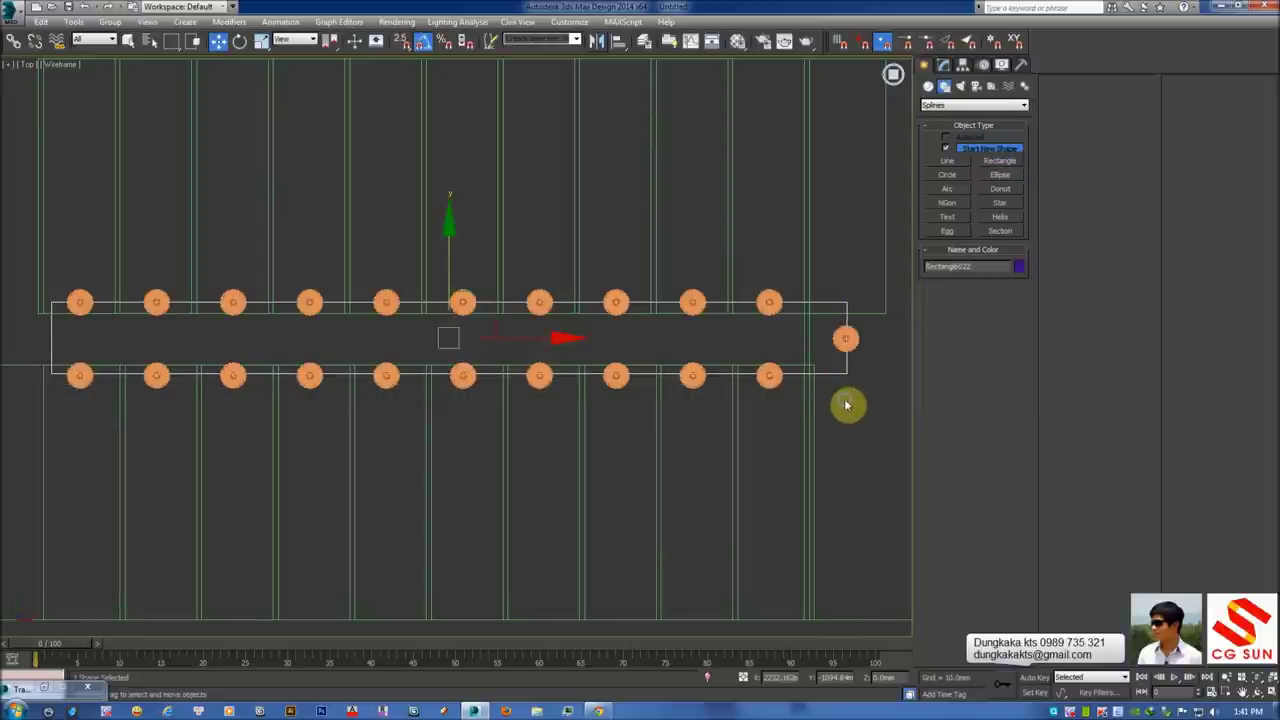
scroll(846, 400, "up", 2)
scroll(711, 363, "up", 2)
scroll(711, 391, "up", 1)
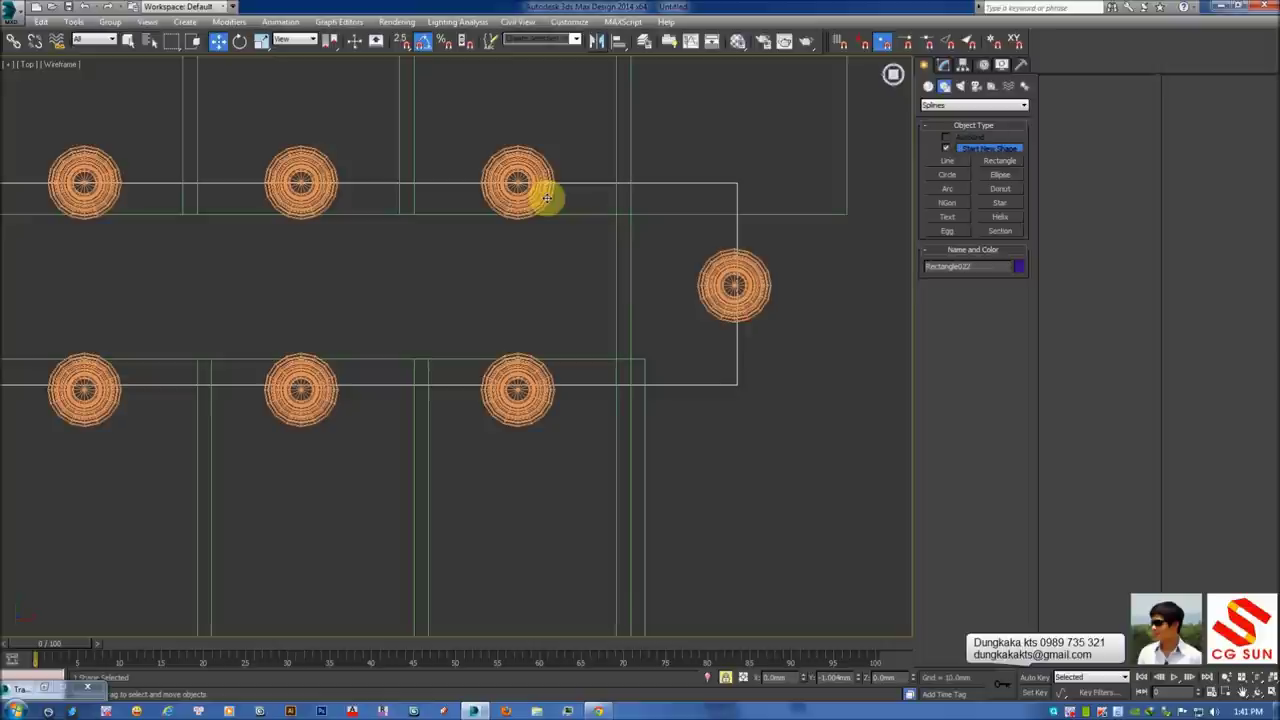
scroll(590, 292, "down", 4)
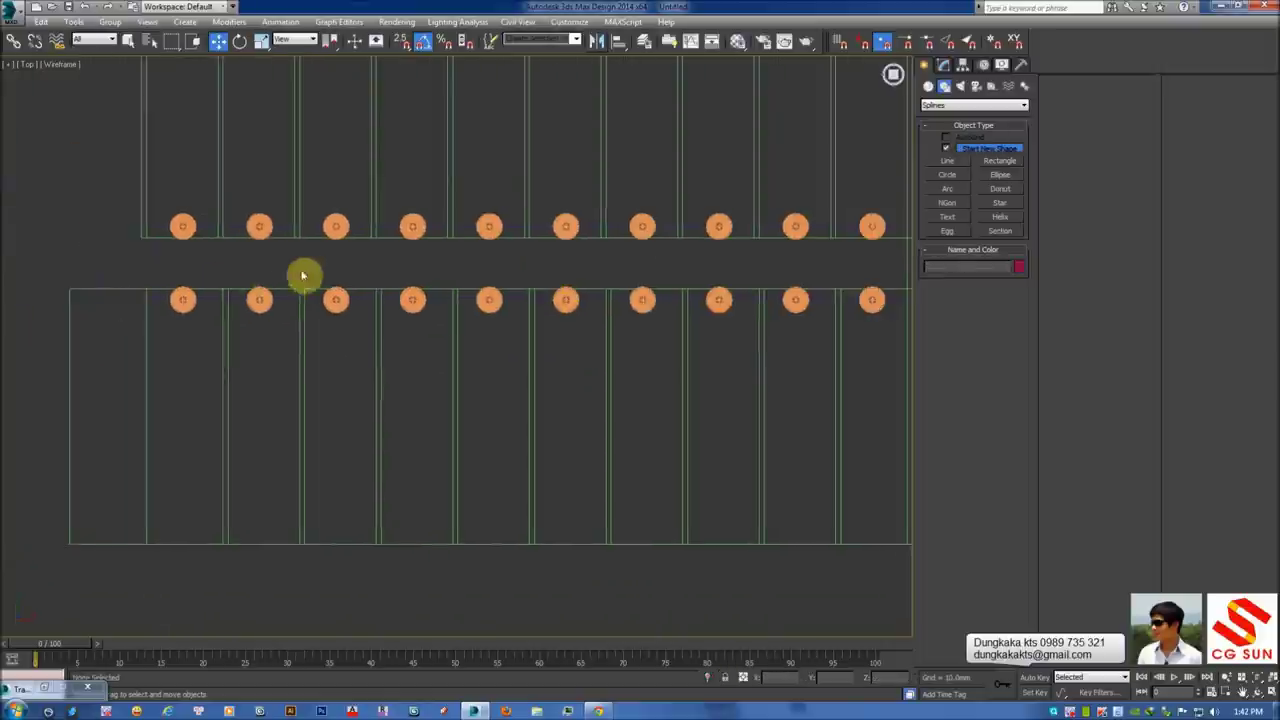
left_click(152, 254)
right_click(152, 254)
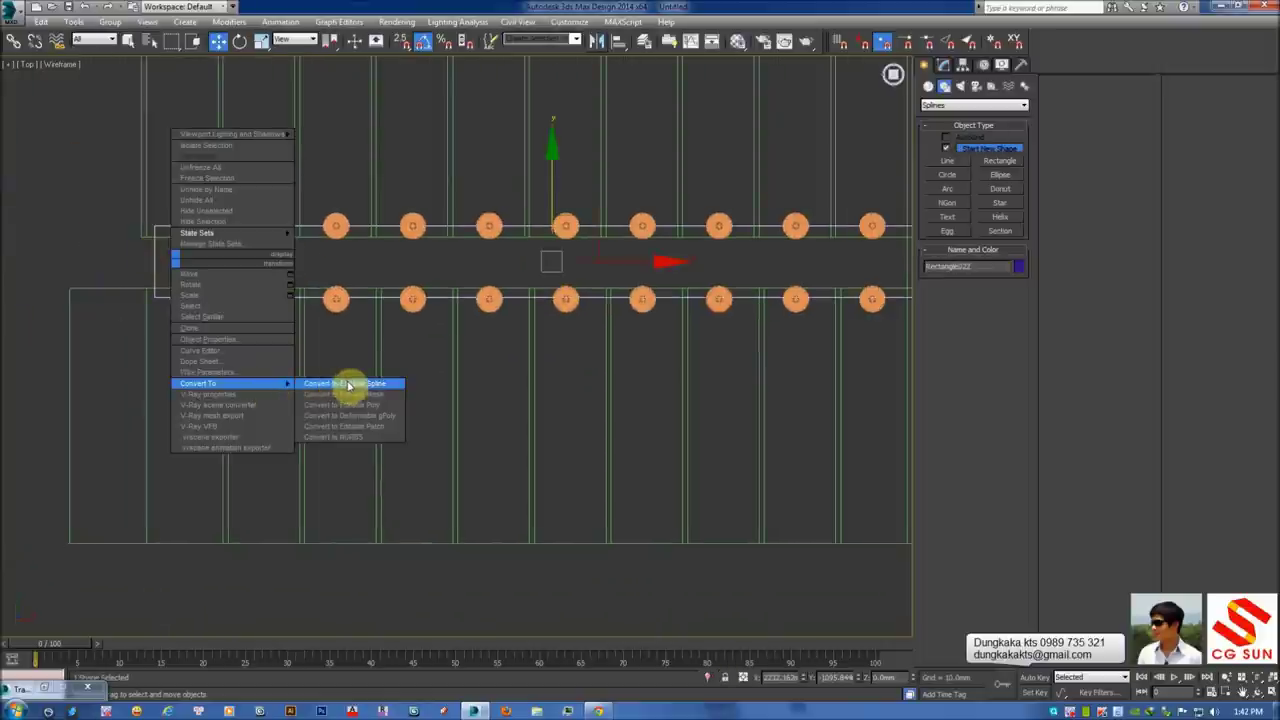
Convert the rectangle to an Editable Spline and enter Vertex sub-object mode
left_click(387, 385)
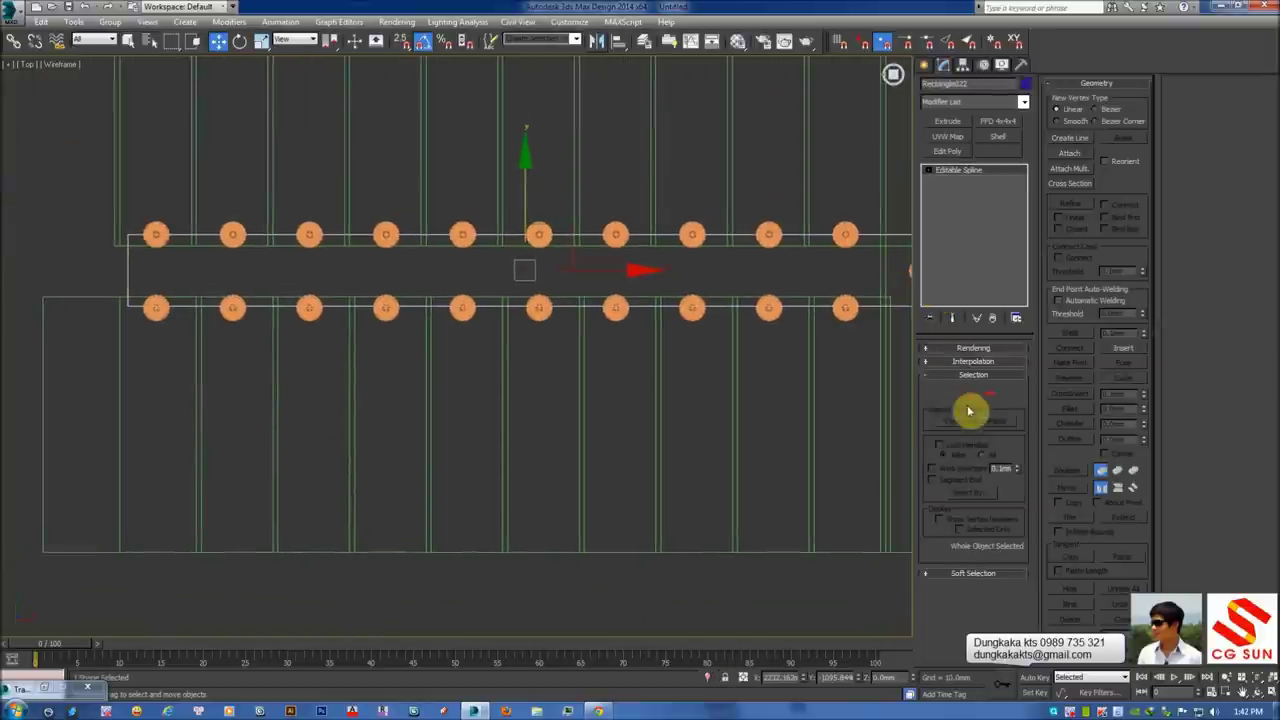
left_click(975, 398)
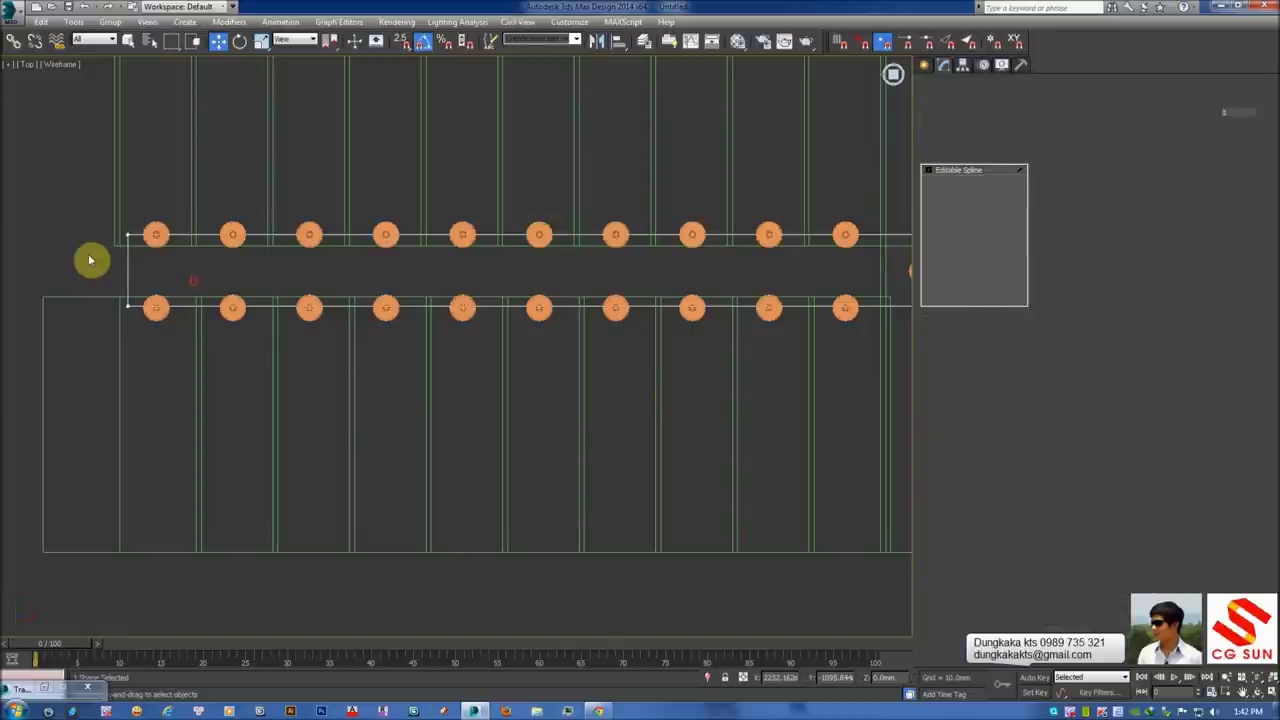
scroll(480, 290, "down", 3)
scroll(686, 274, "down", 2)
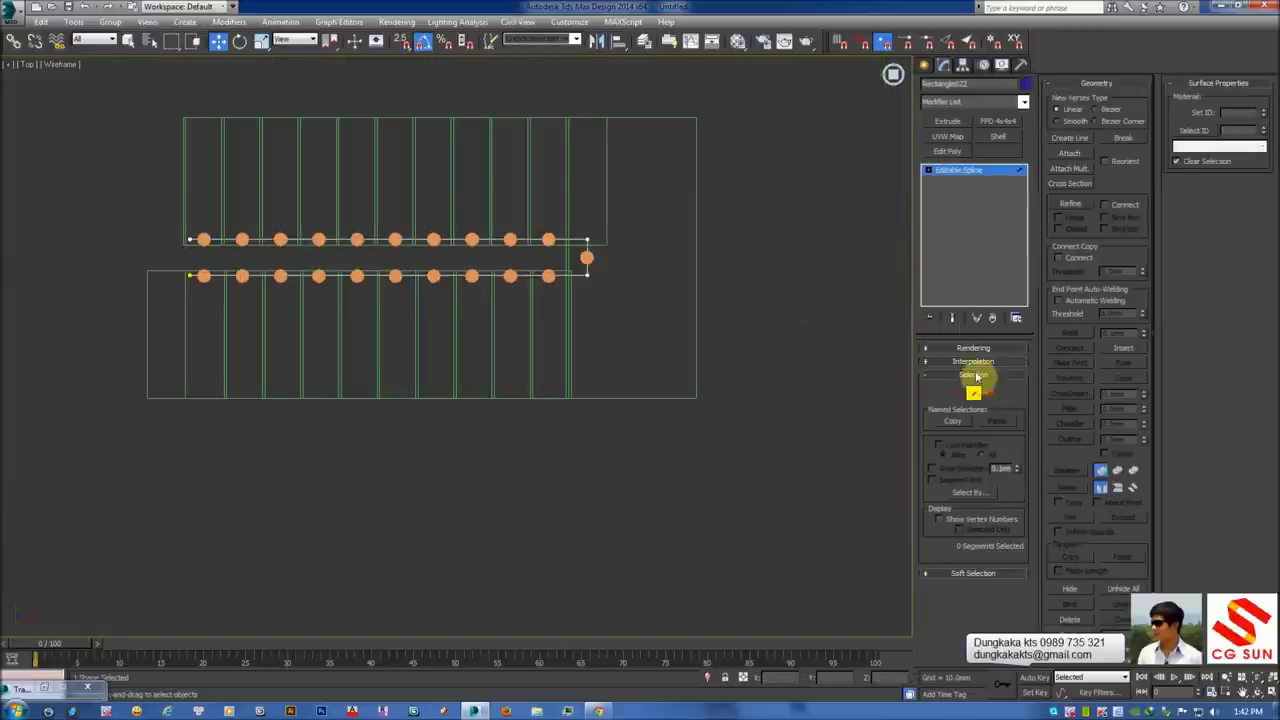
left_click(975, 392)
left_click(958, 397)
Raise a corner vertex in Front view so the spline slopes across the balusters
key("p")
mouse_move(597, 349)
middle_mouse_down("alt")
mouse_move(609, 297)
mouse_move(706, 268)
mouse_move(546, 283)
mouse_move(488, 387)
mouse_move(485, 374)
middle_mouse_up("alt")
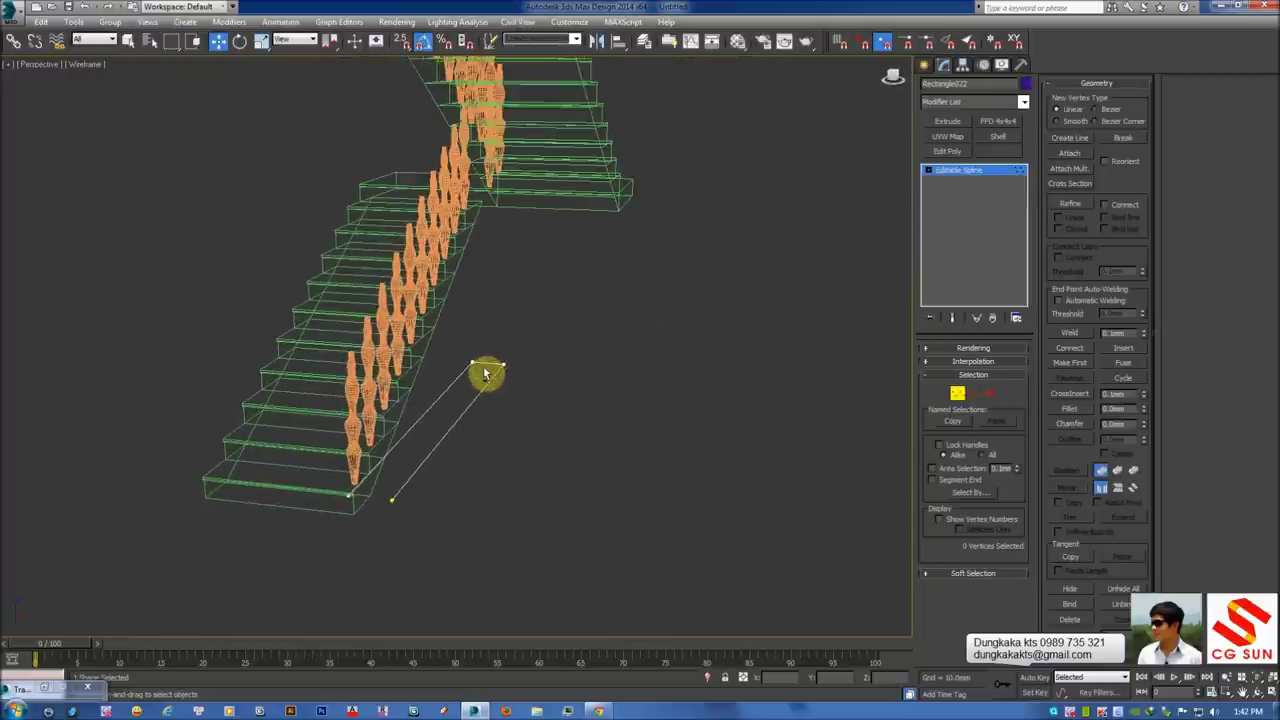
mouse_move(478, 263)
middle_mouse_down("alt")
mouse_move(489, 300)
mouse_move(395, 484)
middle_mouse_up("alt")
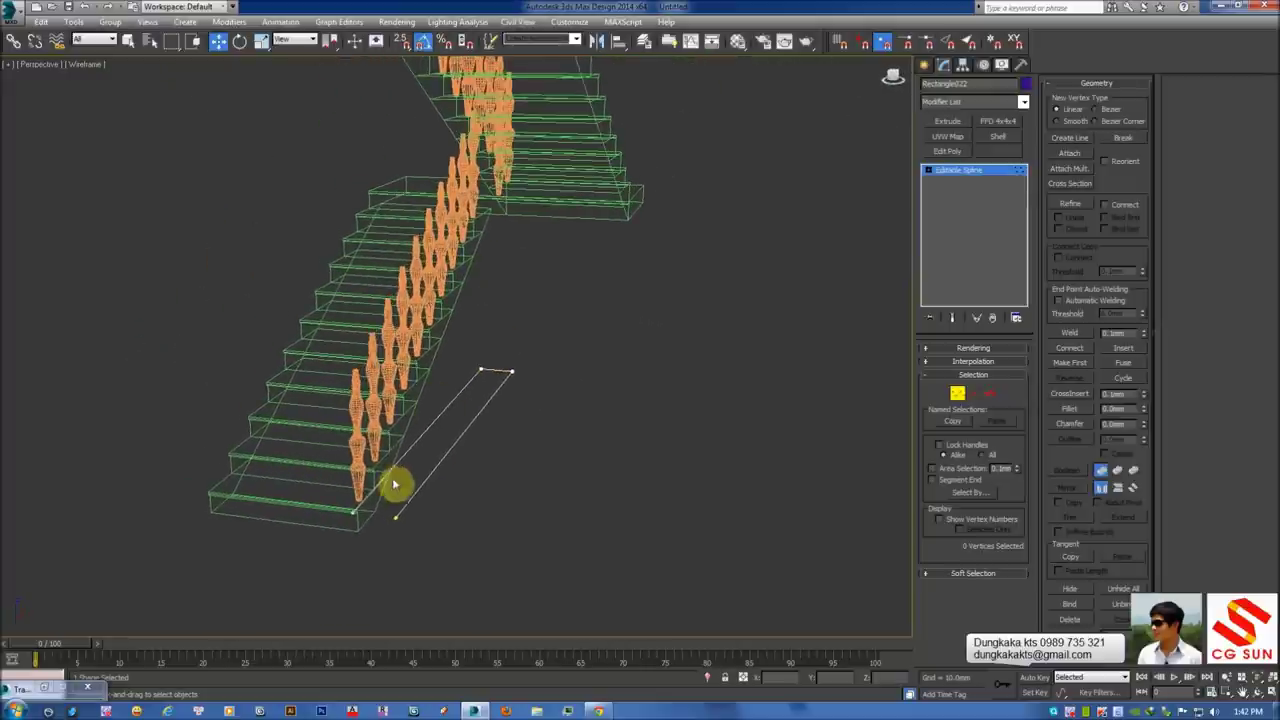
left_click(396, 510)
scroll(434, 457, "down", 3)
scroll(411, 443, "down", 2)
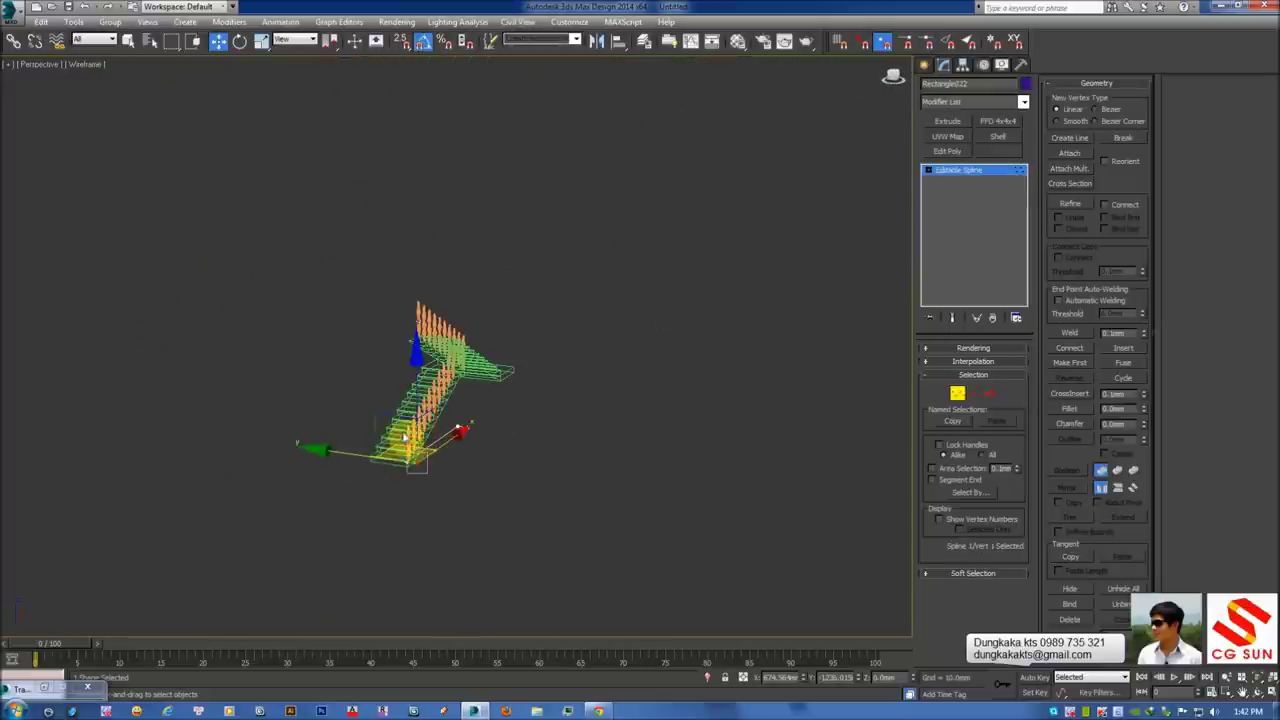
scroll(450, 395, "up", 4)
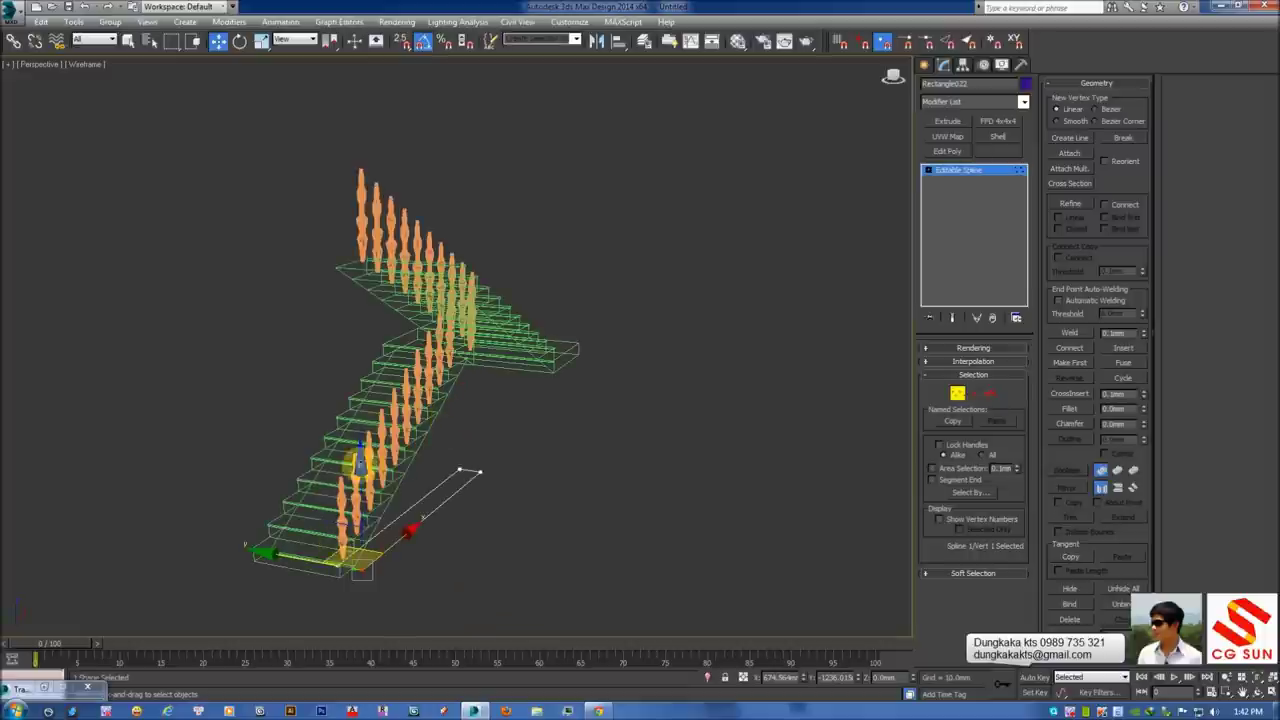
key("f")
scroll(500, 314, "down", 5)
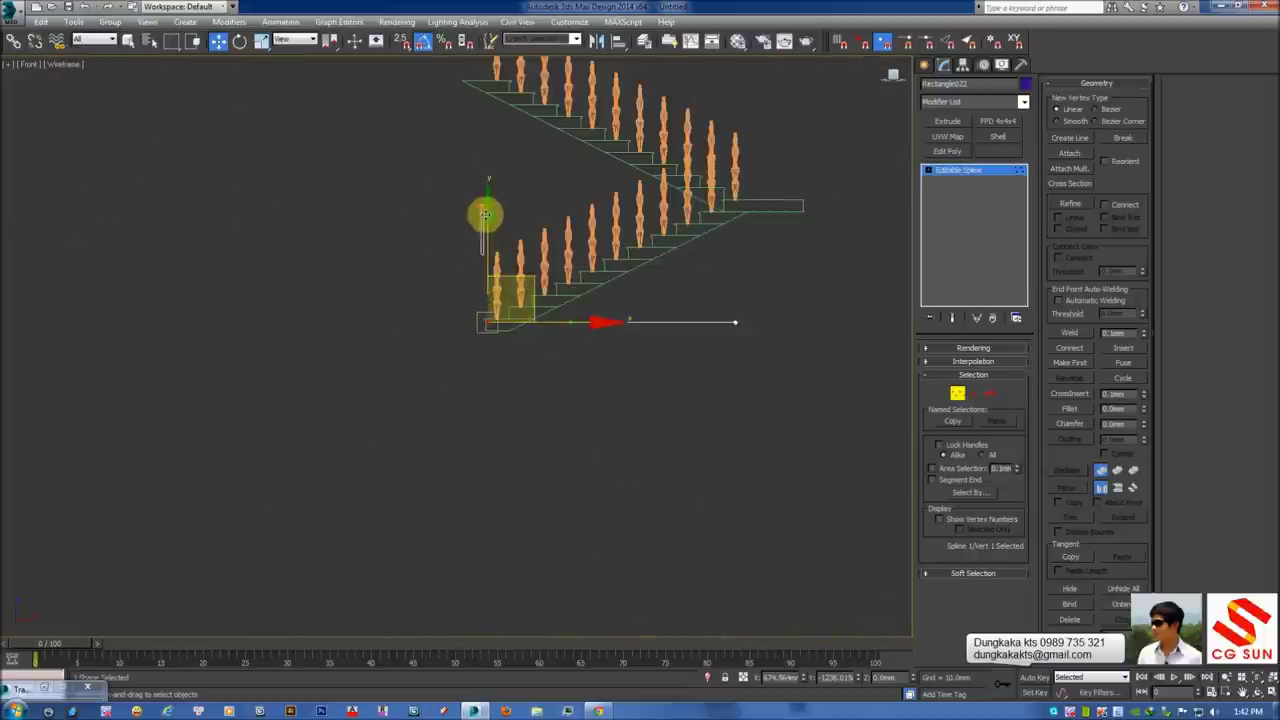
left_click_drag(484, 214, 486, 141)
middle_click_drag(485, 277, 436, 301)
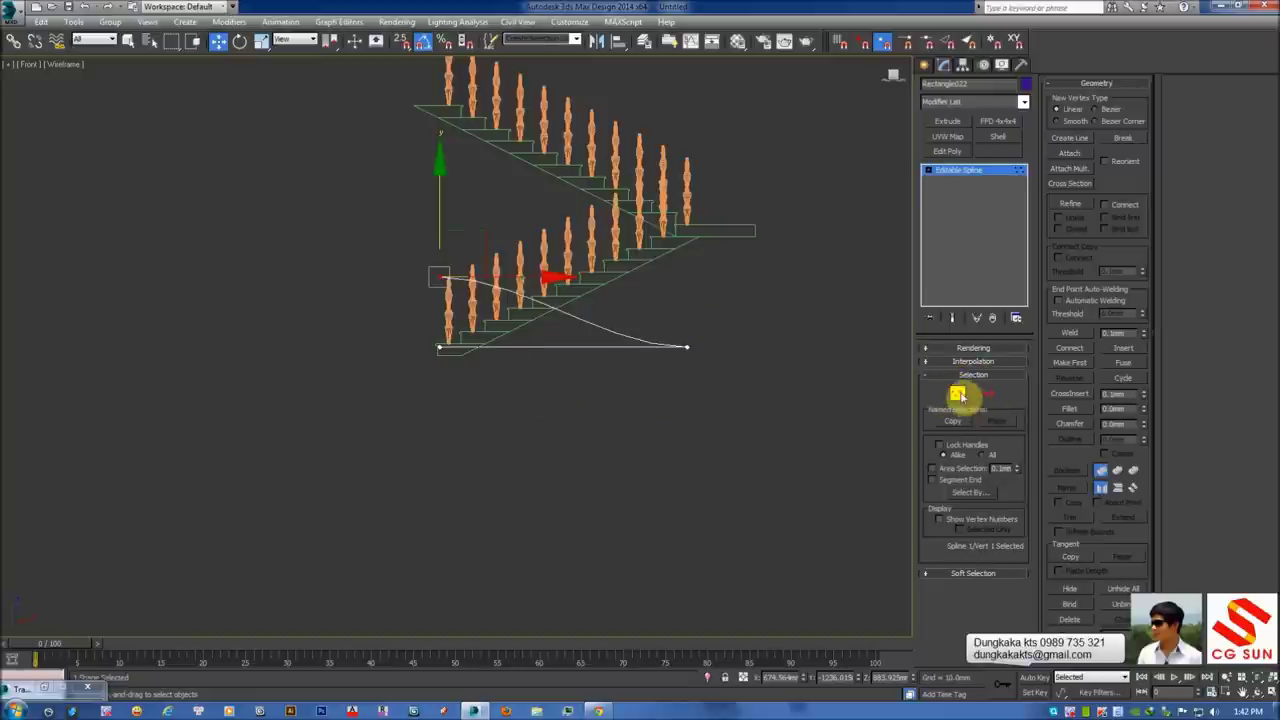
Exit Vertex mode and move the whole spline up onto the upper flight
left_click(957, 395)
left_click_drag(565, 242, 592, 104)
key("alt+ctrl+z")
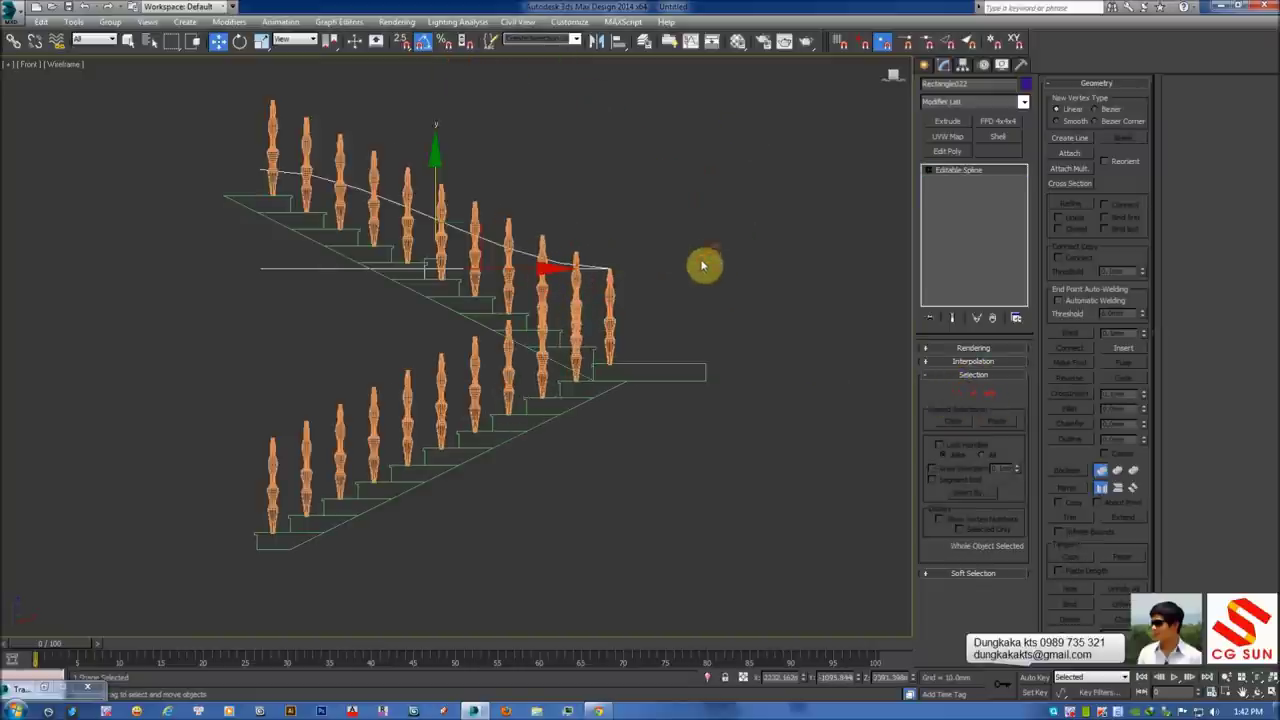
Move the spline's end vertices down to the lower flight and onto the top baluster
middle_click_drag(654, 244, 714, 204)
left_click(957, 393)
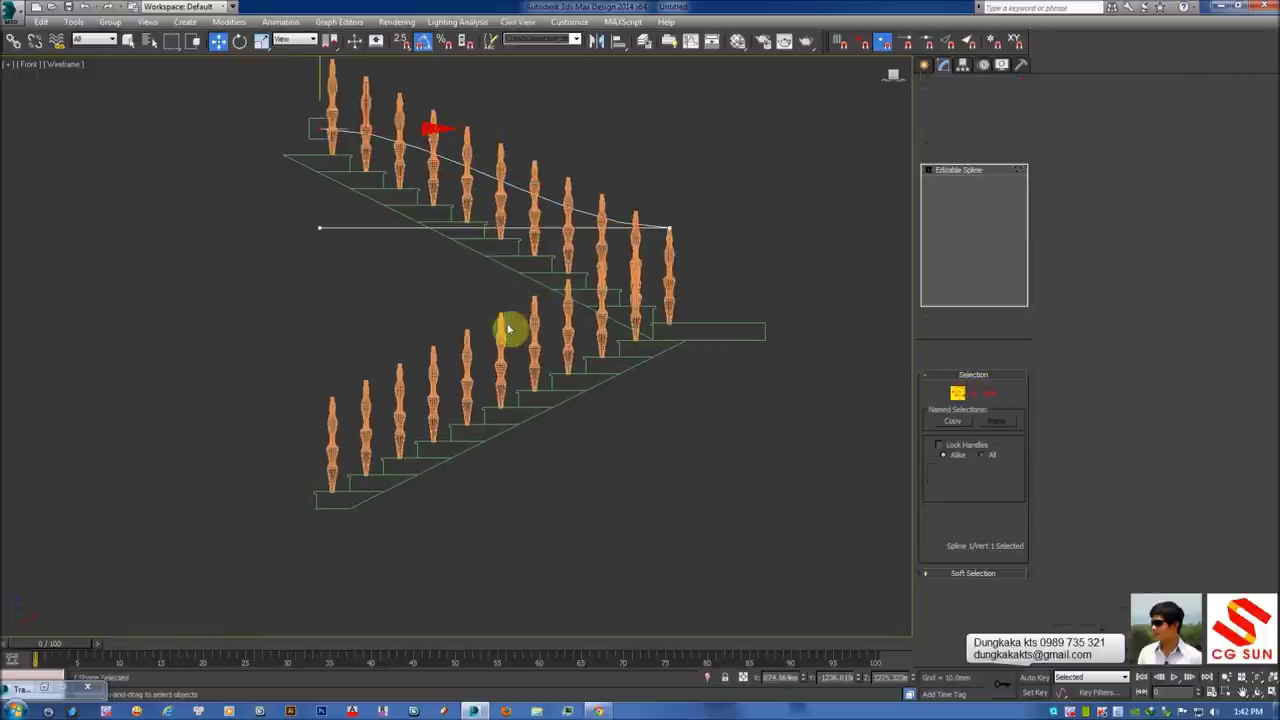
left_click(313, 140)
left_click_drag(316, 228, 312, 405)
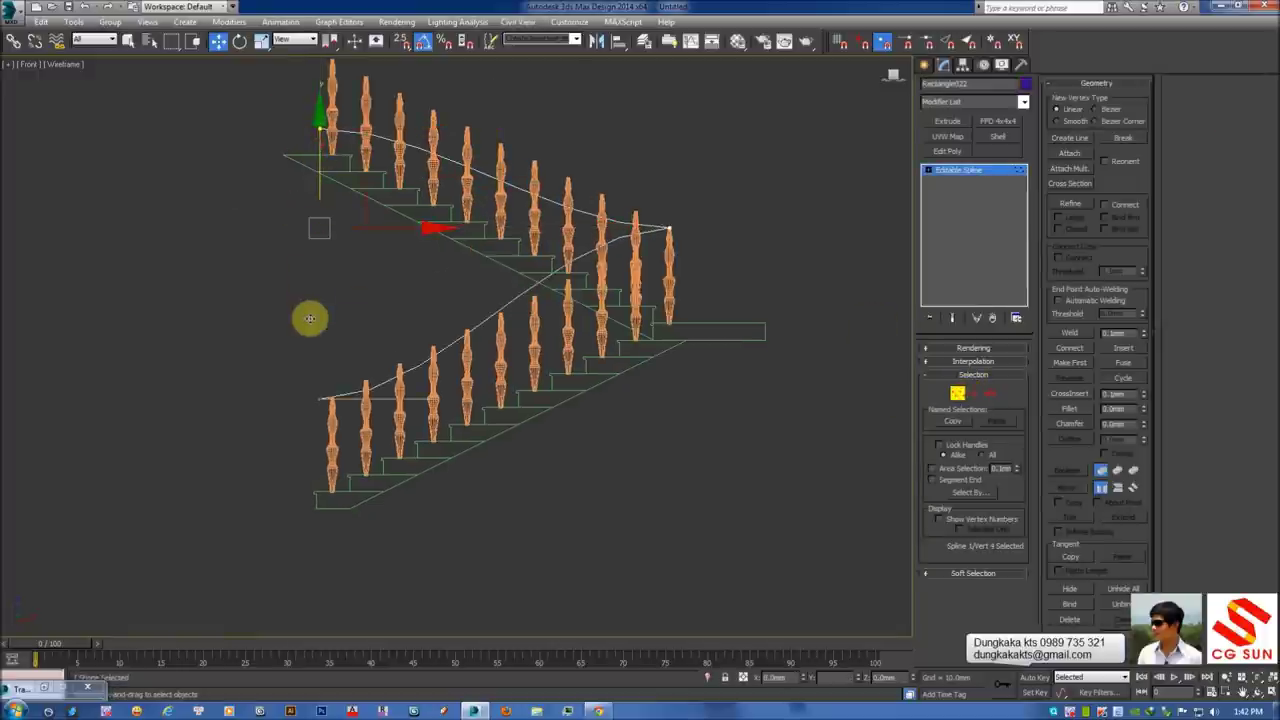
middle_click_drag(354, 200, 354, 320)
left_click_drag(320, 248, 320, 190)
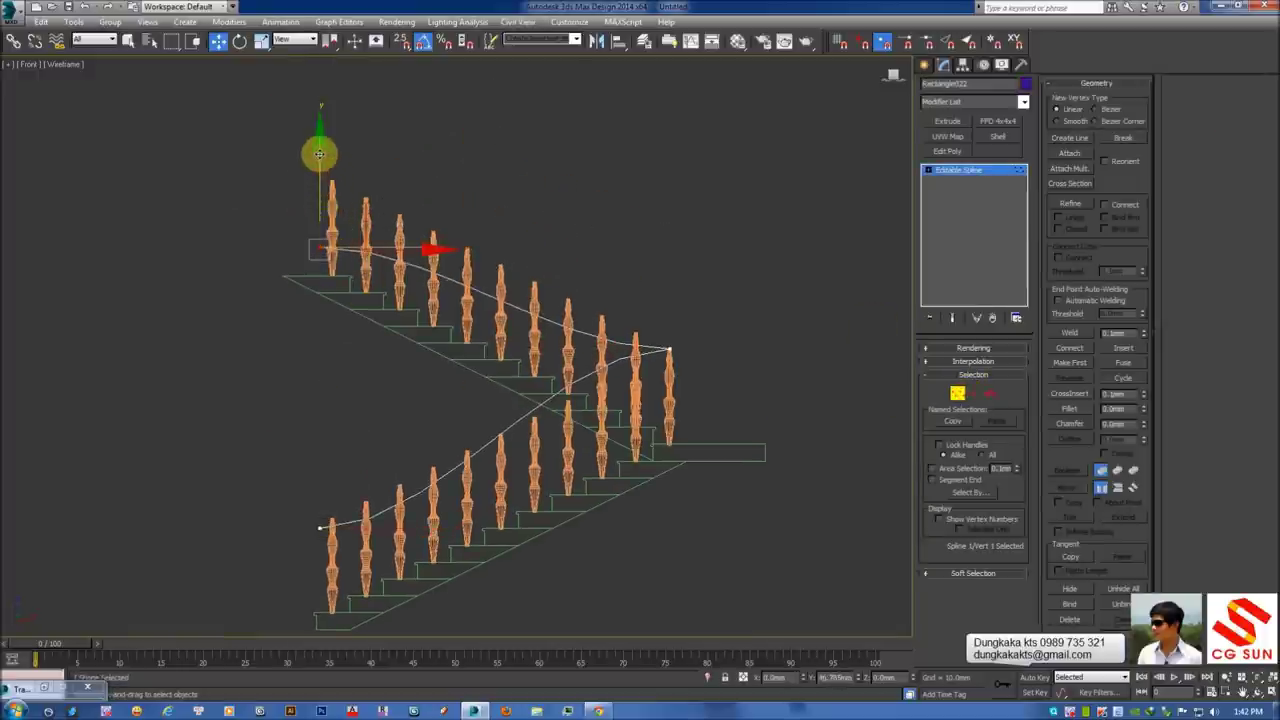
Select all four handrail vertices and change their vertex type from the quad menu
left_click_drag(157, 163, 806, 585)
right_click(404, 248)
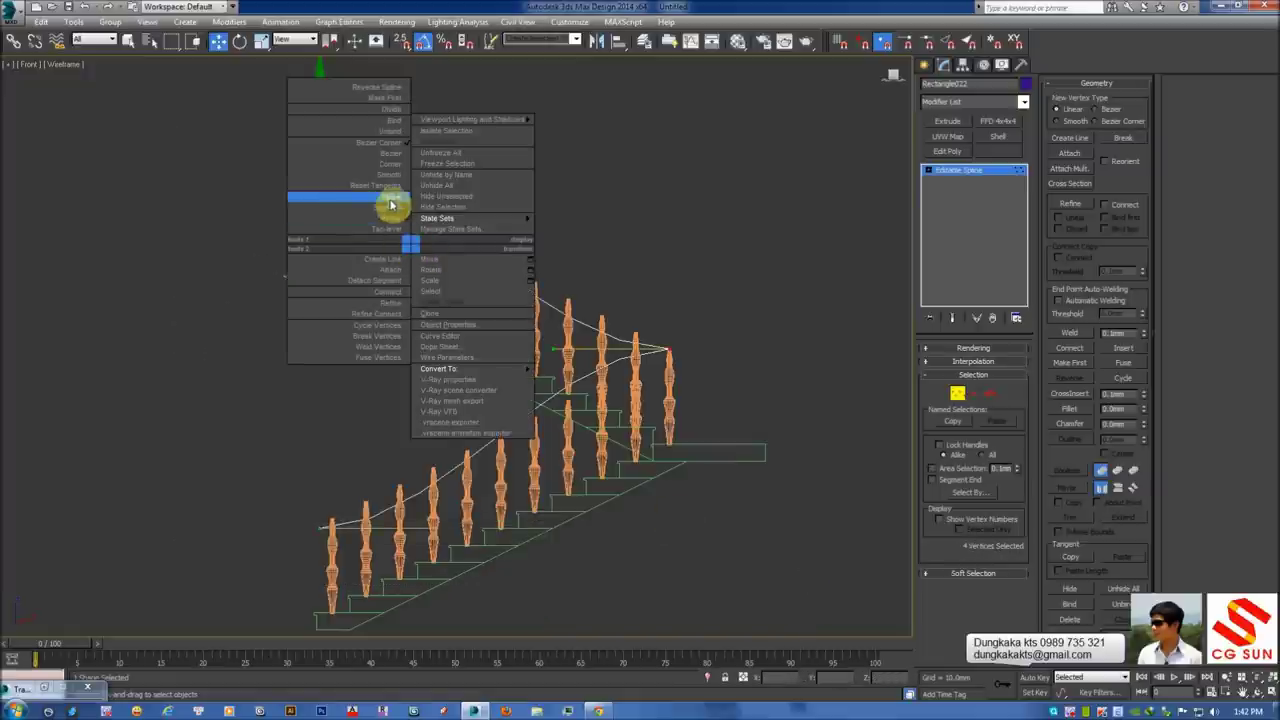
left_click(399, 169)
left_click(320, 189)
scroll(380, 260, "up", 4)
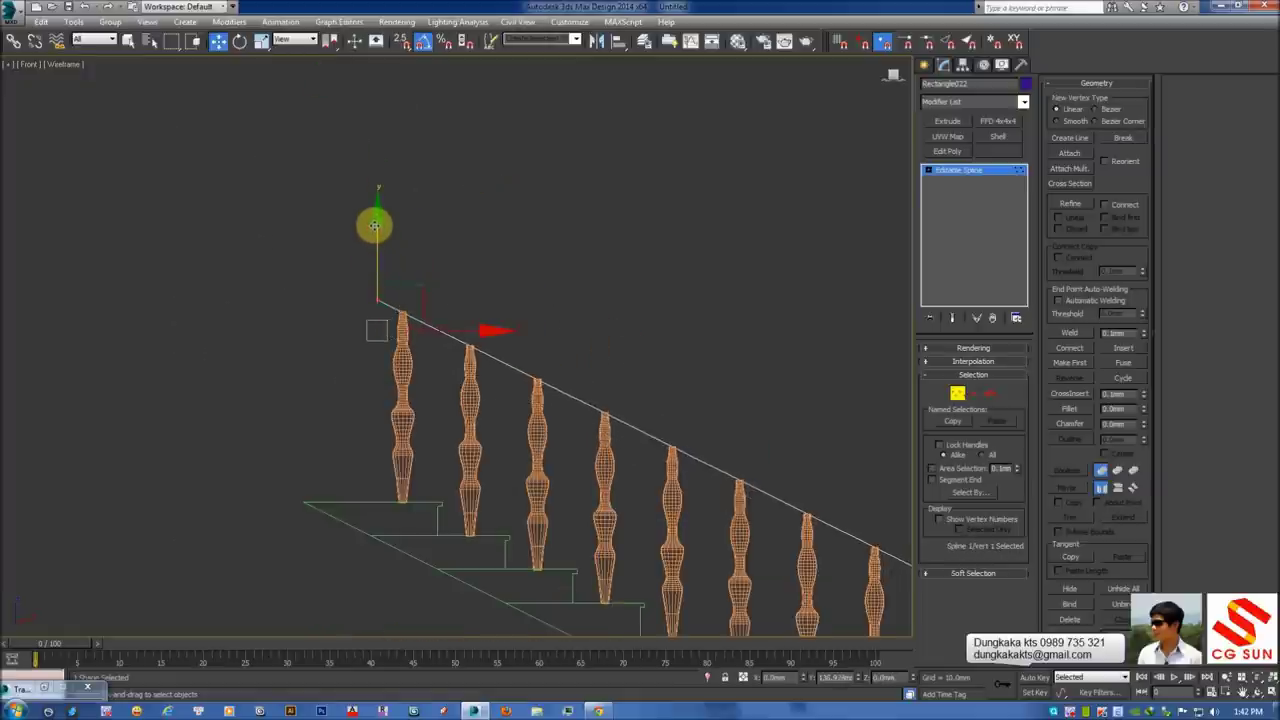
scroll(408, 260, "down", 4)
middle_click_drag(489, 334, 479, 347)
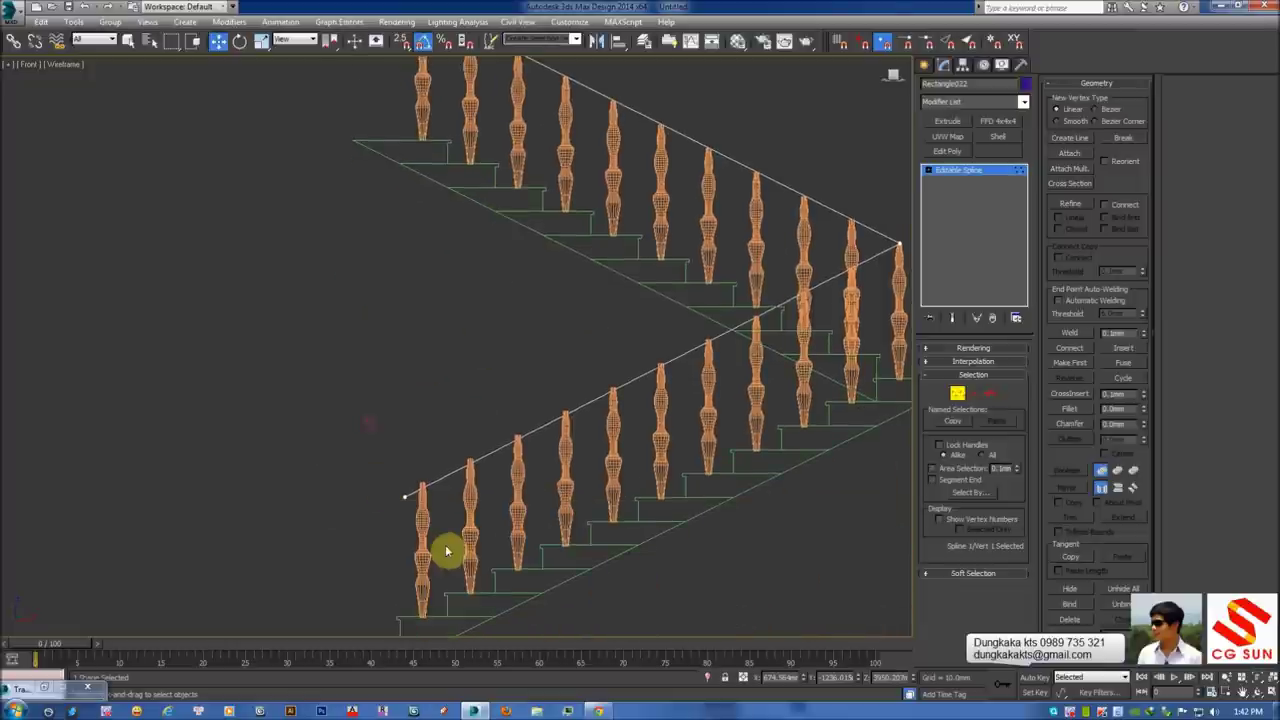
Check the lower rail's end vertex, then return to the Perspective view
left_click(405, 496)
scroll(443, 380, "up", 2)
scroll(421, 312, "up", 2)
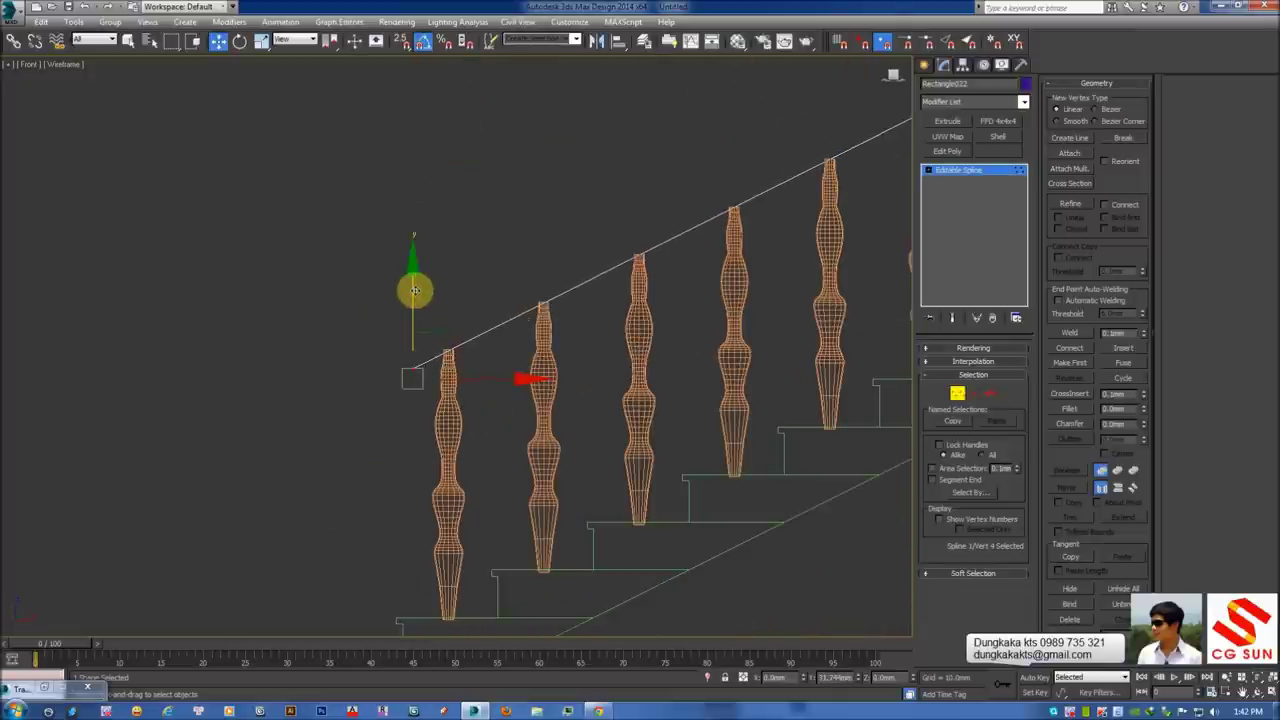
left_click(503, 263)
scroll(531, 349, "down", 4)
scroll(604, 345, "down", 1)
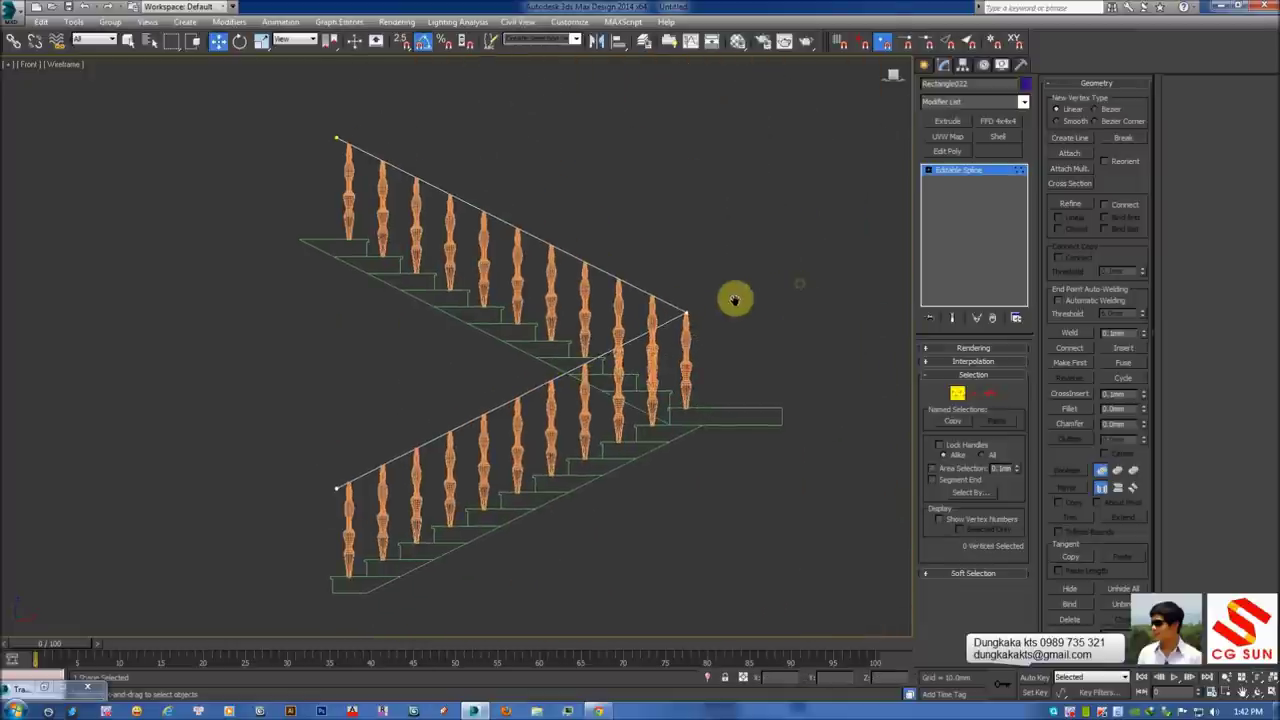
key("p")
scroll(760, 321, "down", 2)
scroll(737, 357, "up", 3)
Fillet the two landing vertices by 138.76mm to round the rail's turn
left_click_drag(694, 280, 726, 331)
scroll(691, 354, "up", 4)
mouse_move(558, 342)
middle_mouse_down("alt")
mouse_move(626, 380)
mouse_move(603, 394)
middle_mouse_up("alt")
key("F3")
mouse_move(574, 334)
middle_mouse_down("alt")
mouse_move(640, 348)
mouse_move(736, 341)
middle_mouse_up("alt")
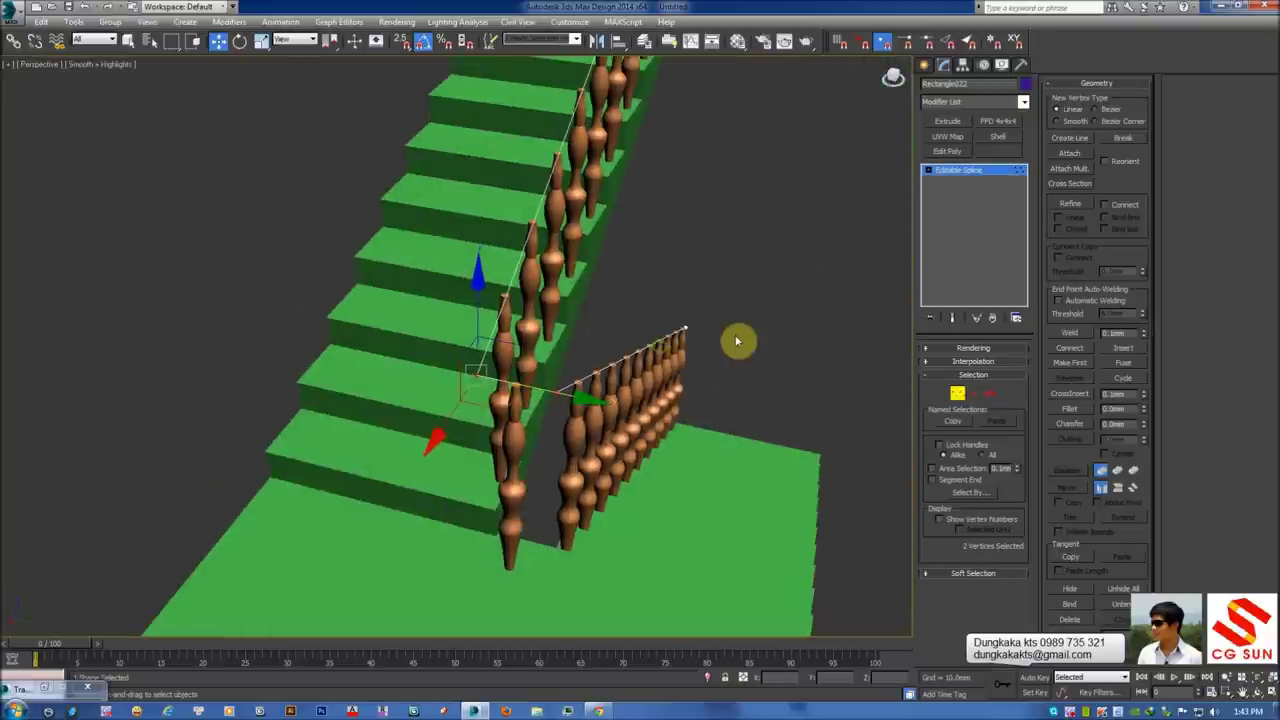
mouse_move(457, 349)
middle_mouse_down("alt")
mouse_move(503, 357)
mouse_move(438, 349)
middle_mouse_up("alt")
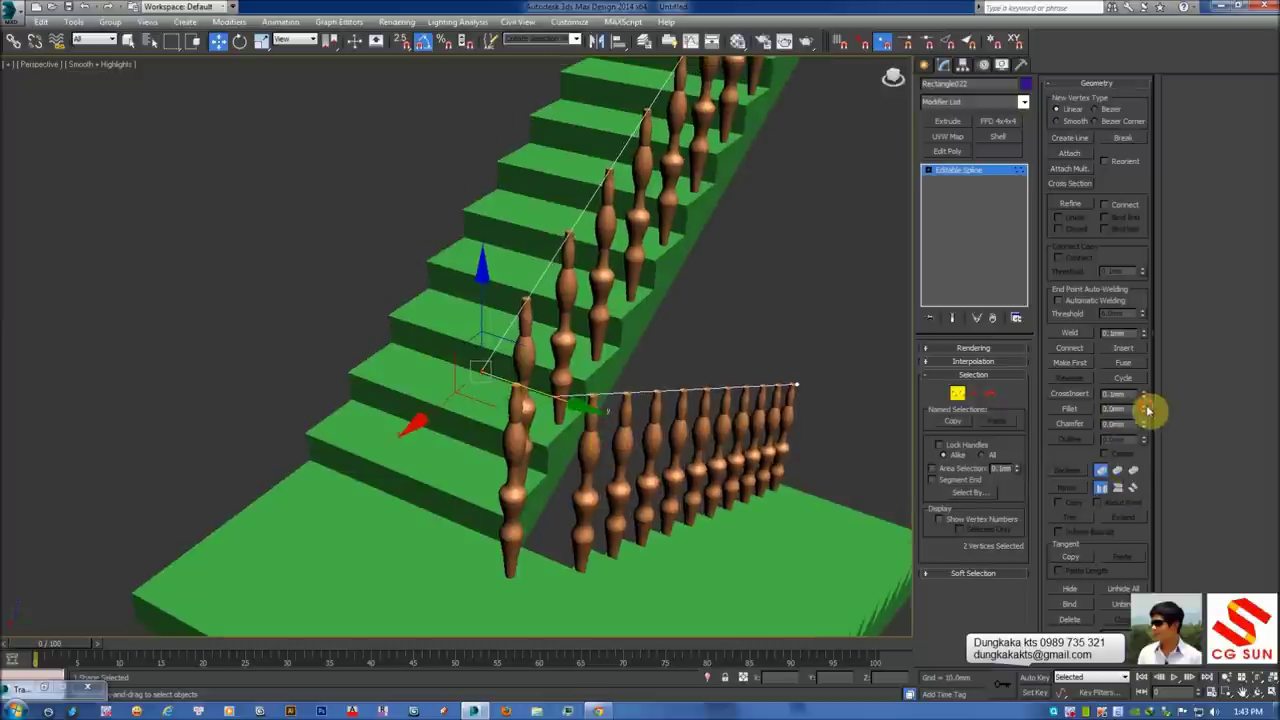
left_click_drag(1147, 410, 1135, 101)
mouse_move(620, 348)
middle_mouse_down("alt")
mouse_move(543, 343)
mouse_move(563, 323)
mouse_move(371, 257)
middle_mouse_up("alt")
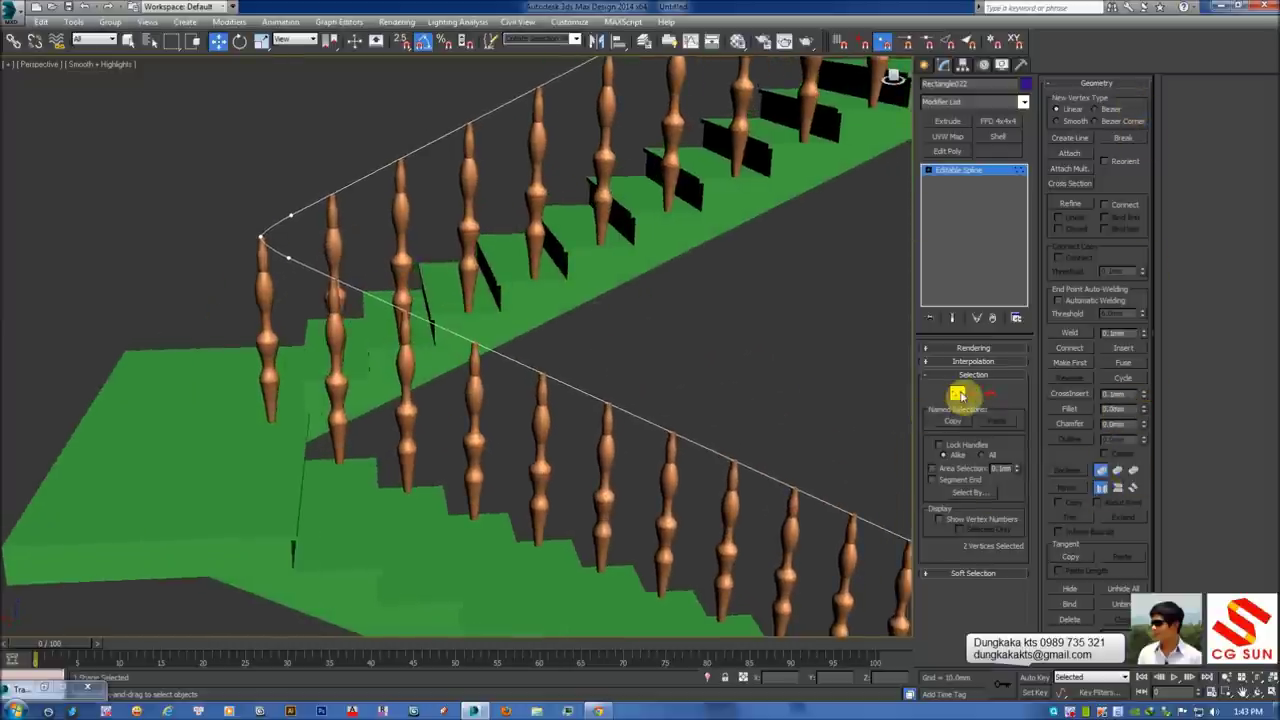
Exit Vertex mode and view the whole reshaped railing deselected
left_click(957, 394)
mouse_move(685, 401)
middle_mouse_down("alt")
mouse_move(560, 406)
mouse_move(704, 411)
middle_mouse_up("alt")
left_click(684, 486)
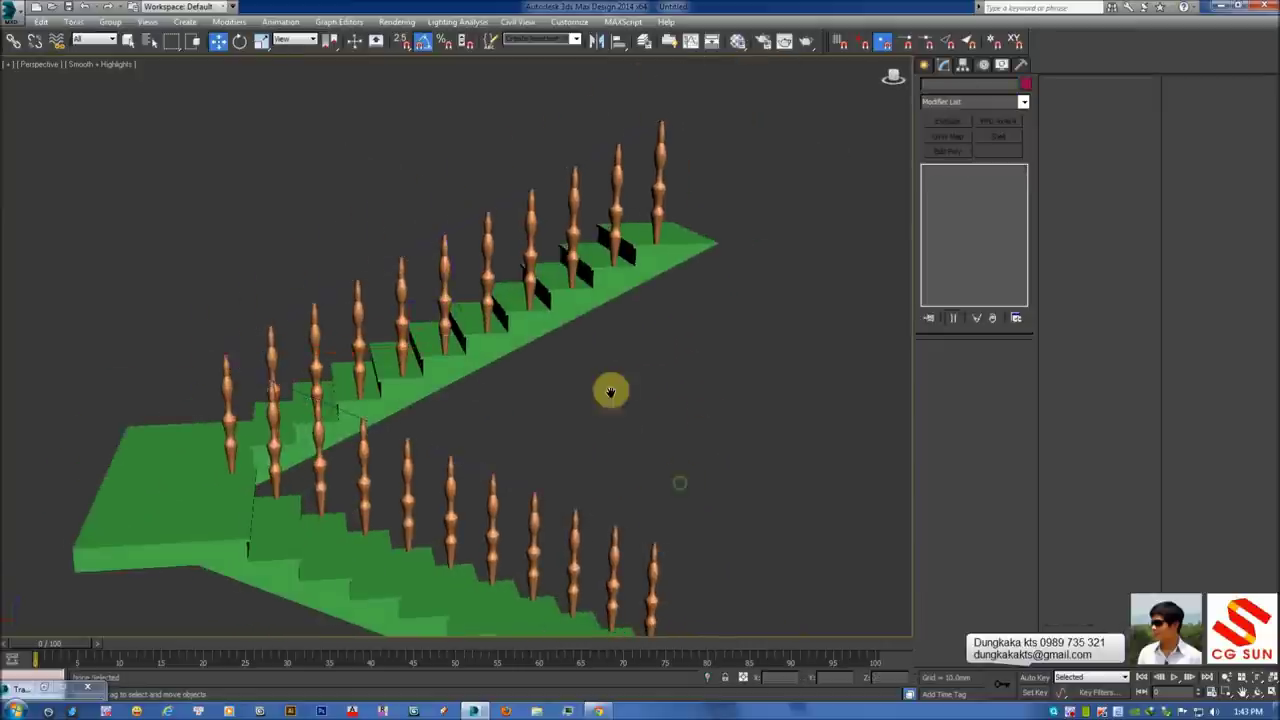
scroll(592, 478, "up", 5)
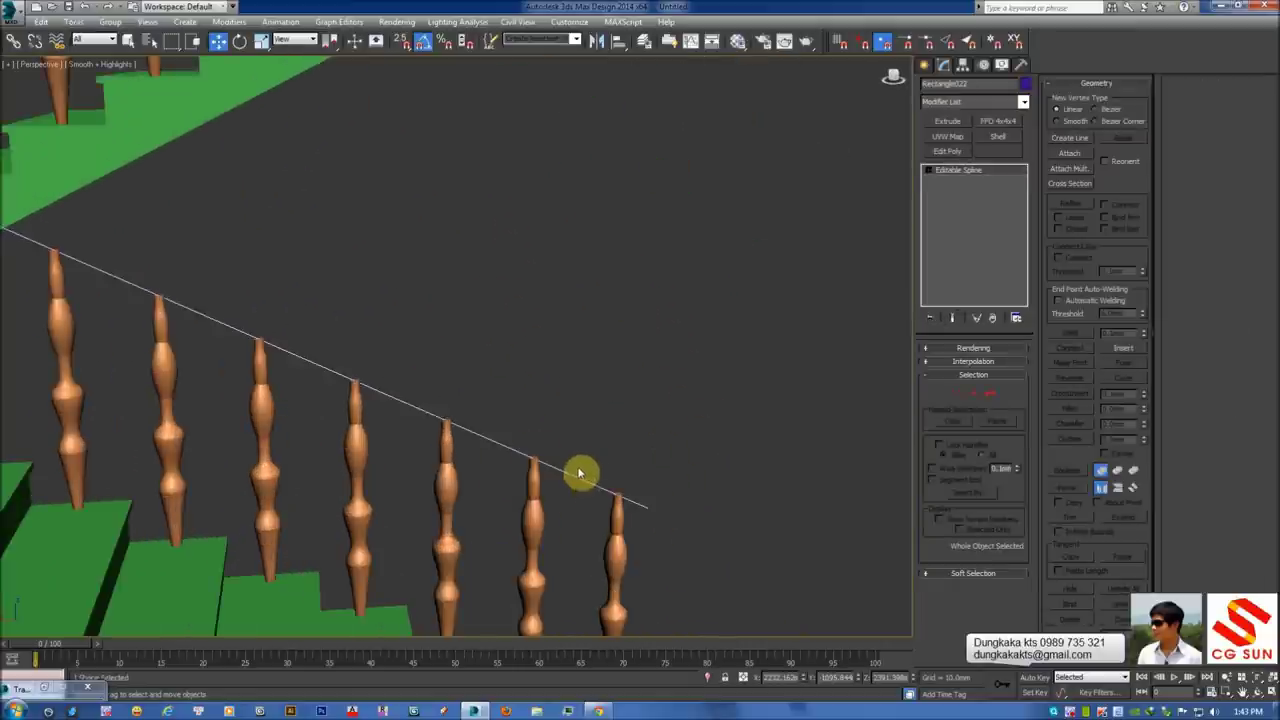
Enable the rail spline's rendering in renderer and viewport as a thickened round tube
middle_click_drag(497, 407, 487, 405)
left_click(960, 348)
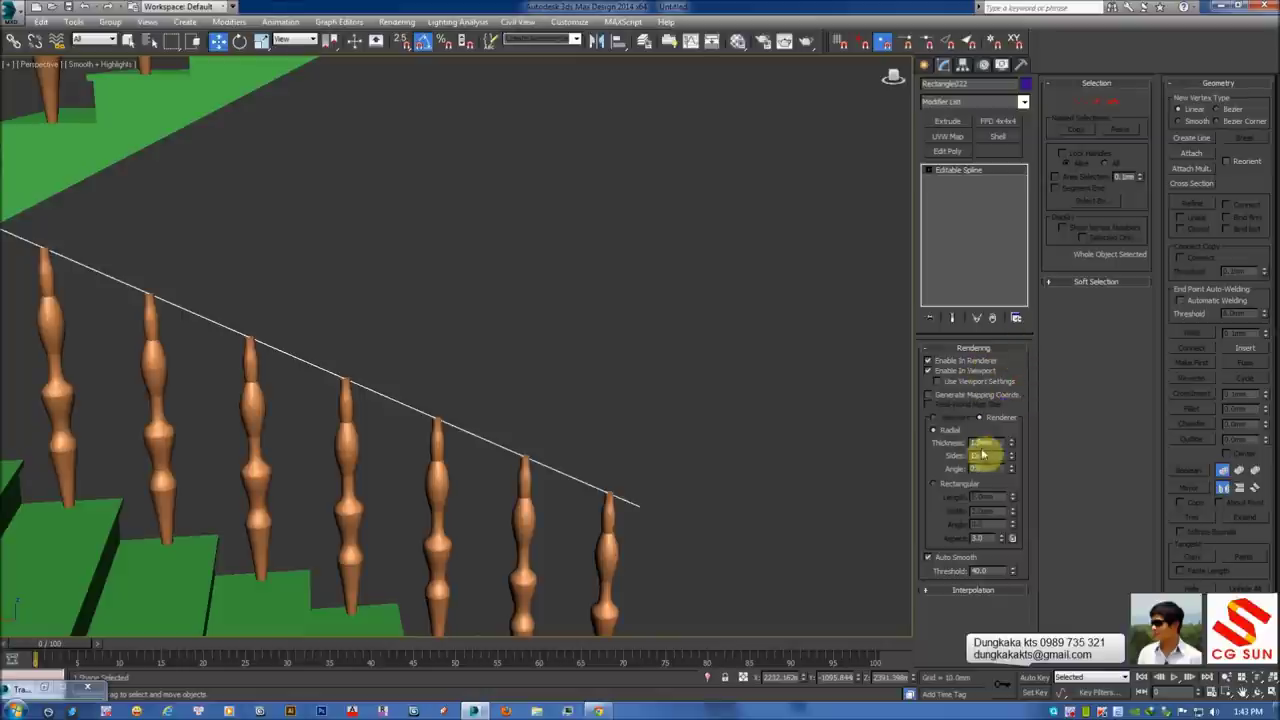
left_click_drag(1008, 447, 812, 461)
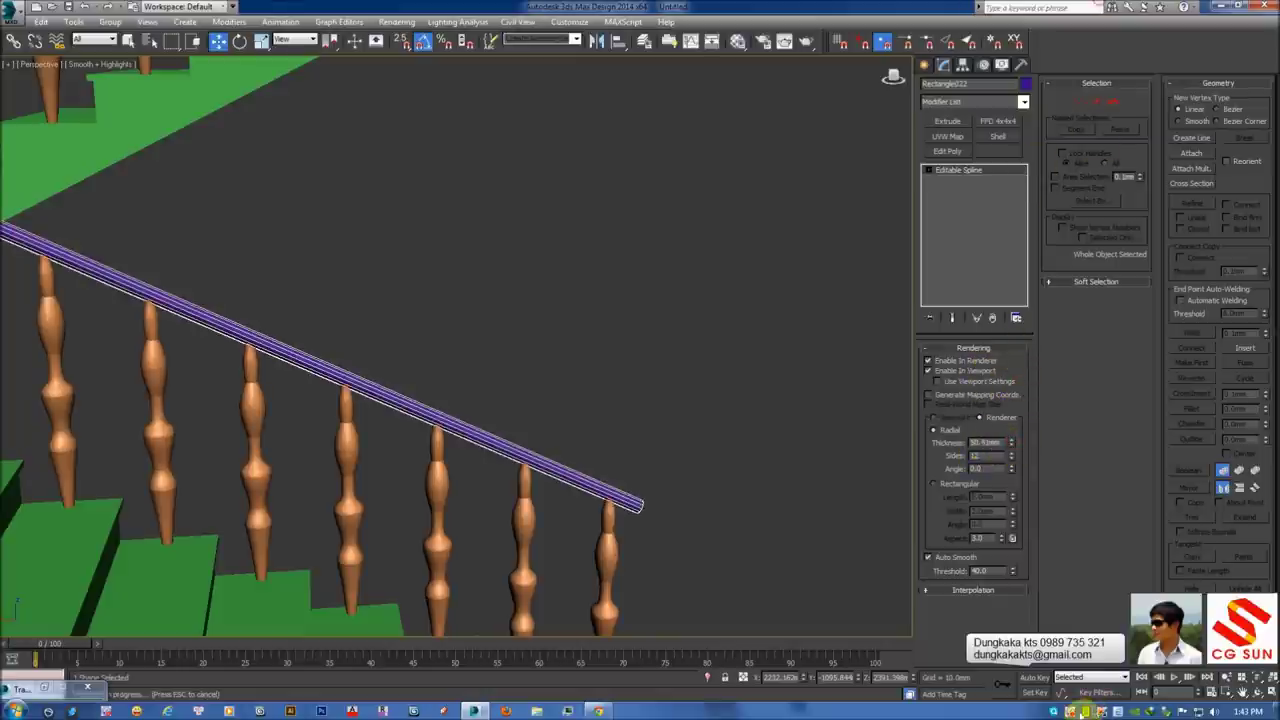
scroll(760, 430, "up", 1)
key("F4")
left_click(691, 426)
middle_click_drag(691, 426, 617, 421, "alt")
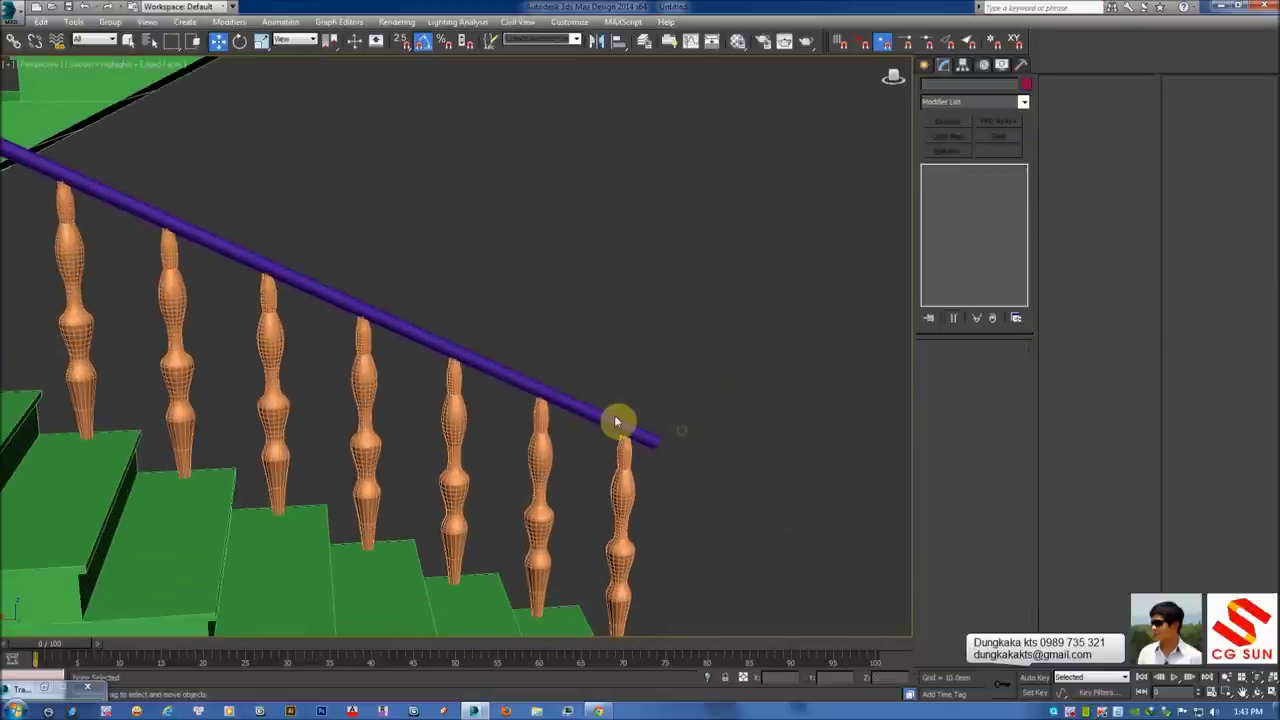
left_click(607, 421)
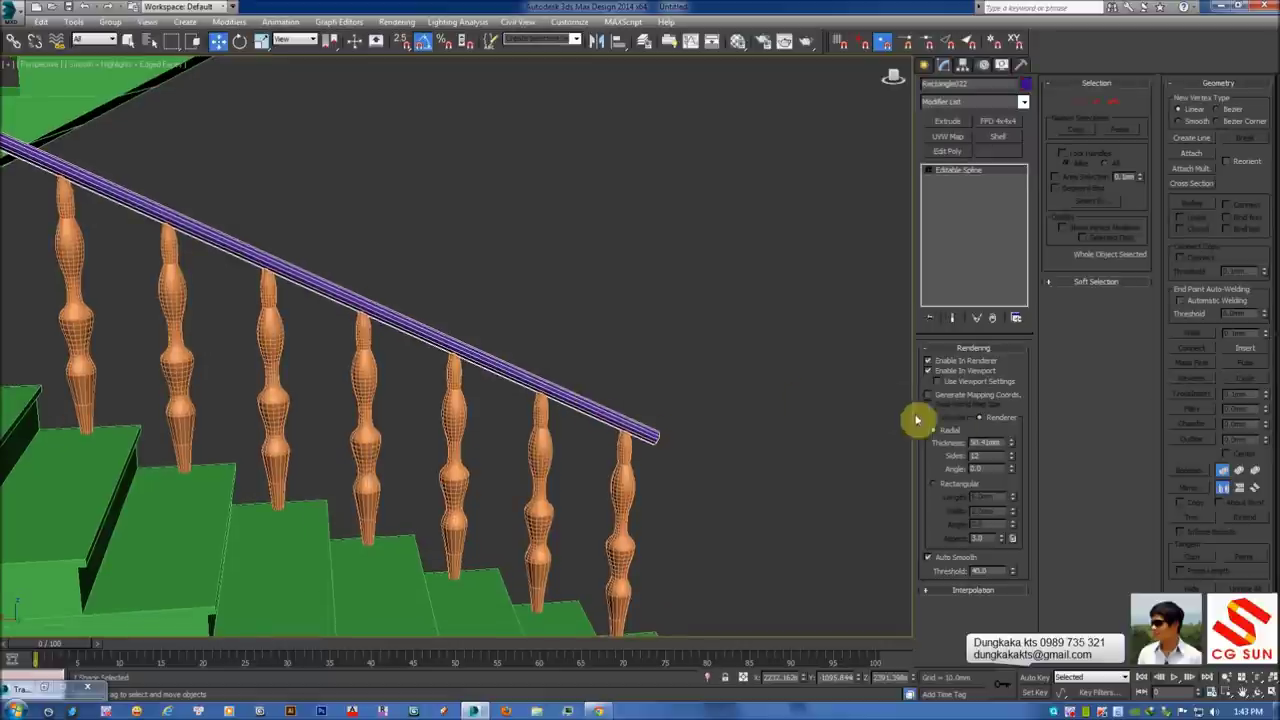
Set a Rectangular section 149.22 × 16.59 mm at 11.74°, then disable both Enable options
left_click(960, 485)
left_click_drag(1013, 498, 1055, 490)
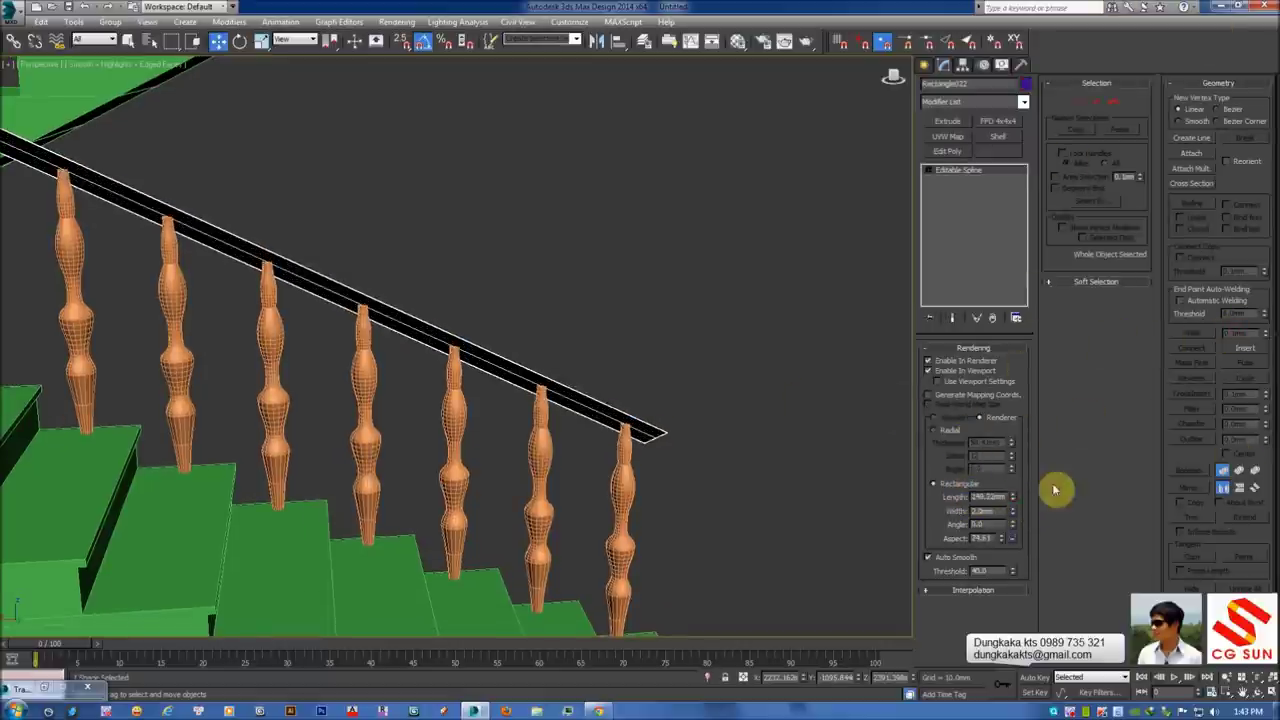
left_click_drag(1013, 512, 986, 29)
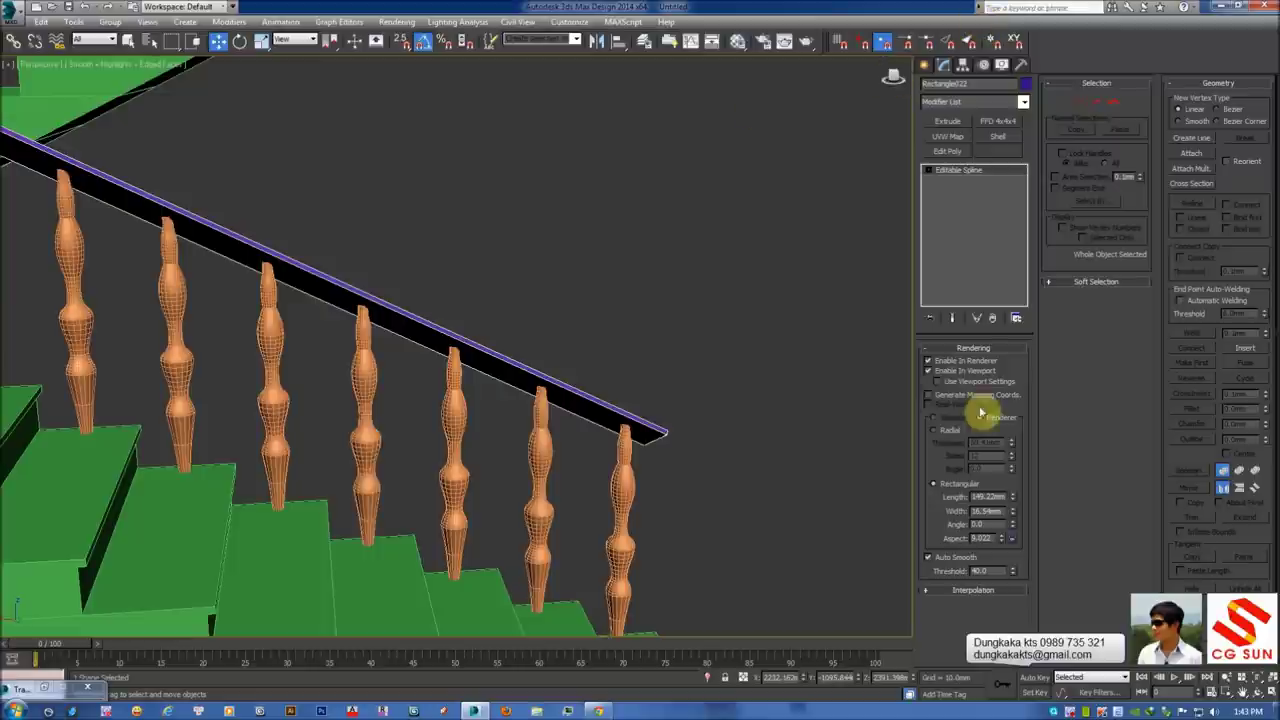
left_click_drag(1012, 492, 877, 483)
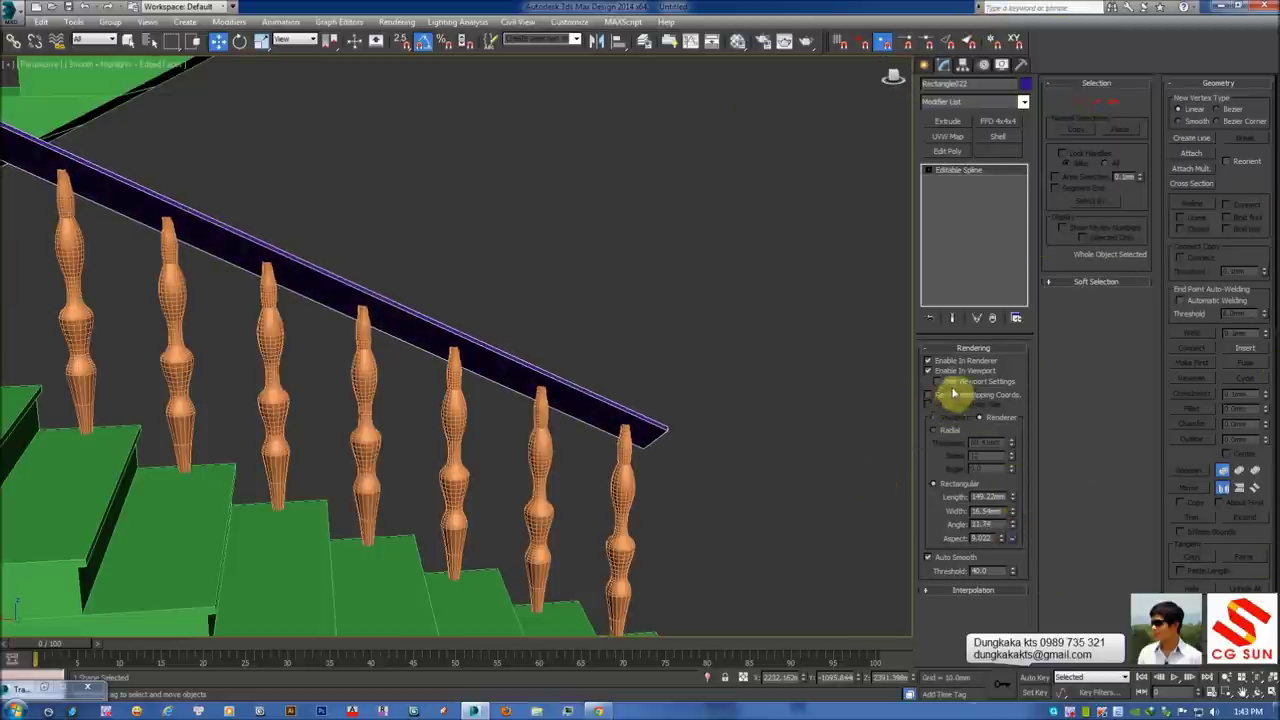
left_click(928, 370)
left_click(928, 360)
scroll(745, 374, "down", 2)
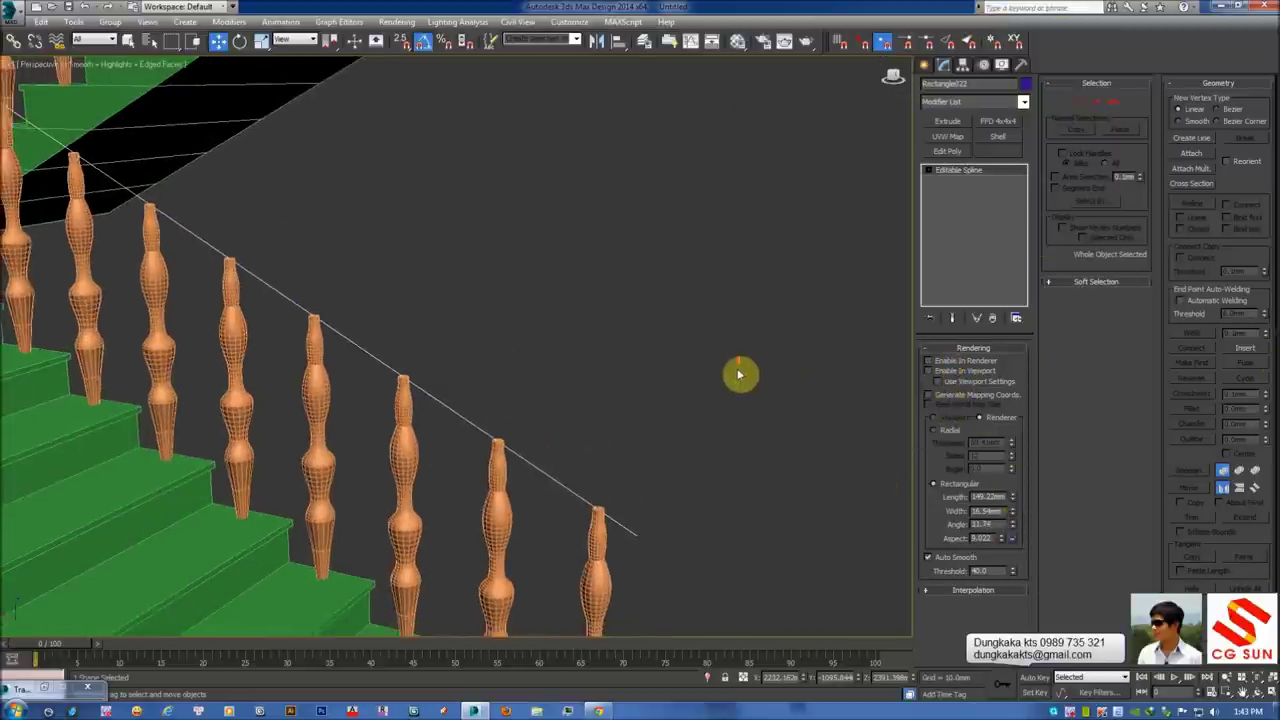
Switch to the Left view in wireframe and pan onto the staircase
scroll(682, 378, "down", 3)
scroll(682, 378, "down", 3)
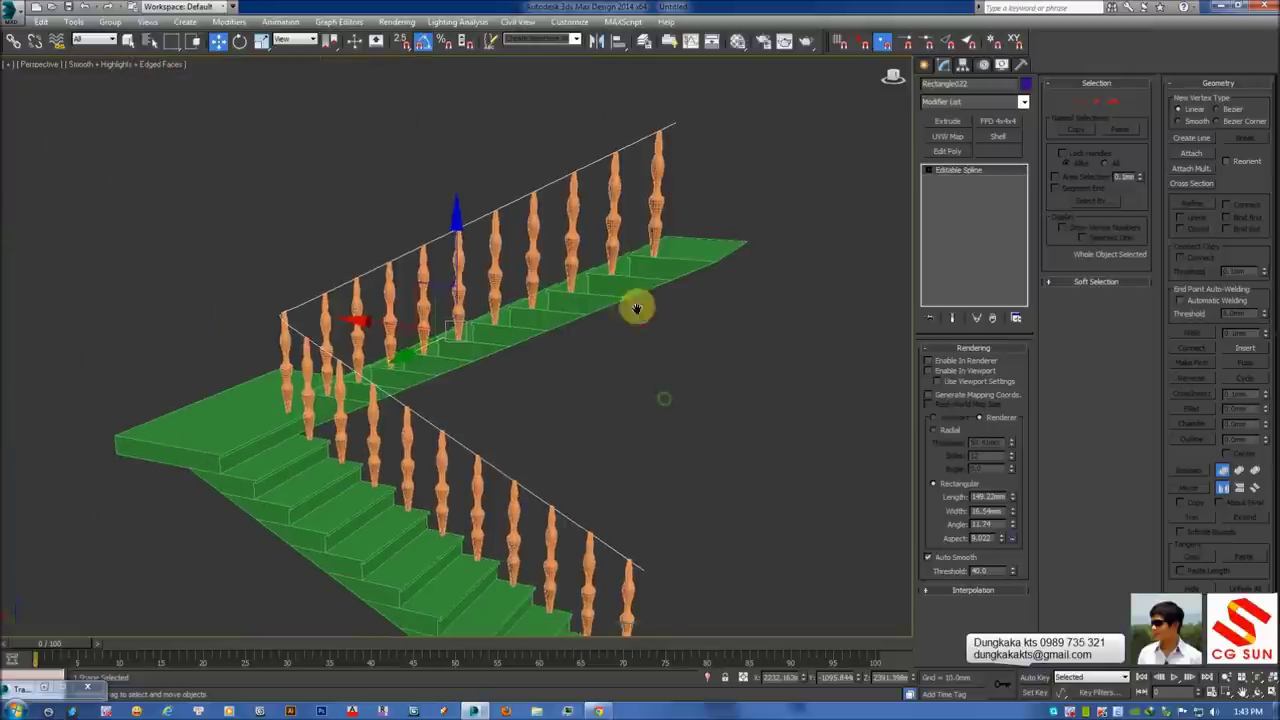
scroll(634, 306, "up", 2)
key("l")
scroll(651, 322, "down", 3)
key("F3")
left_click(609, 400)
scroll(610, 400, "up", 3)
middle_click_drag(589, 317, 686, 399)
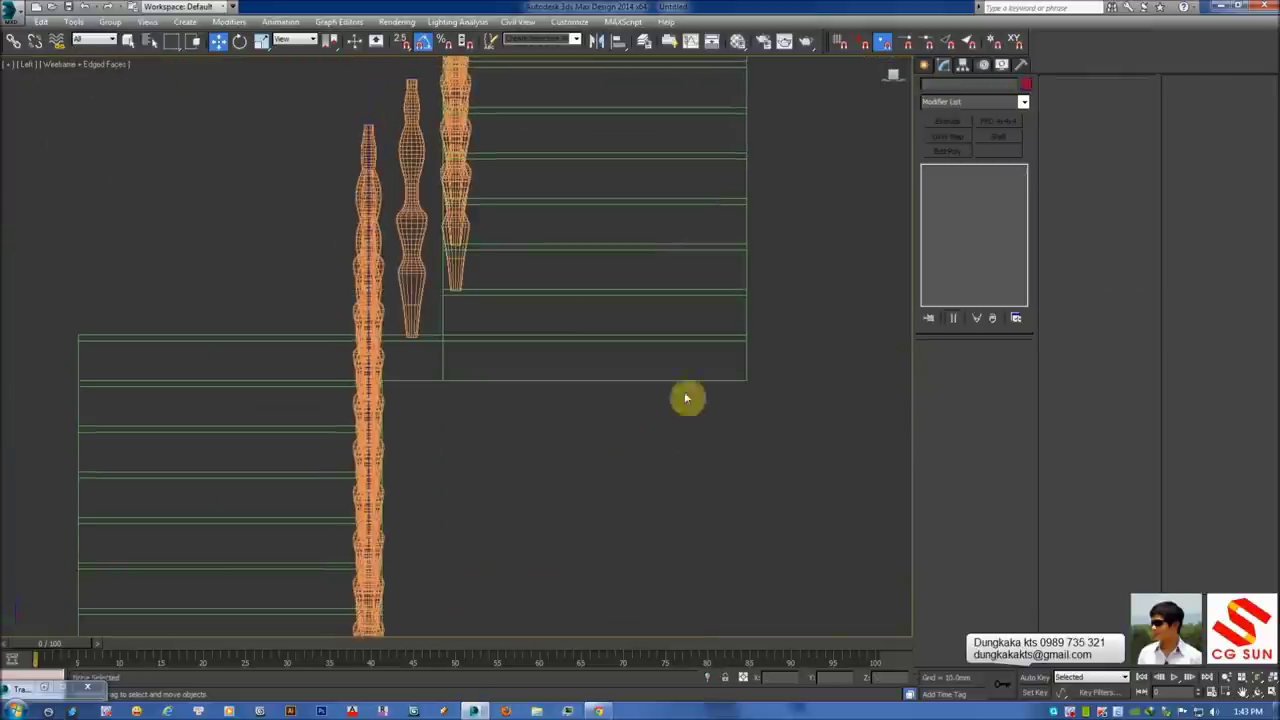
Draw Rectangle023 as a narrow upright rectangle beside the stairs
left_click(926, 76)
left_click(1000, 161)
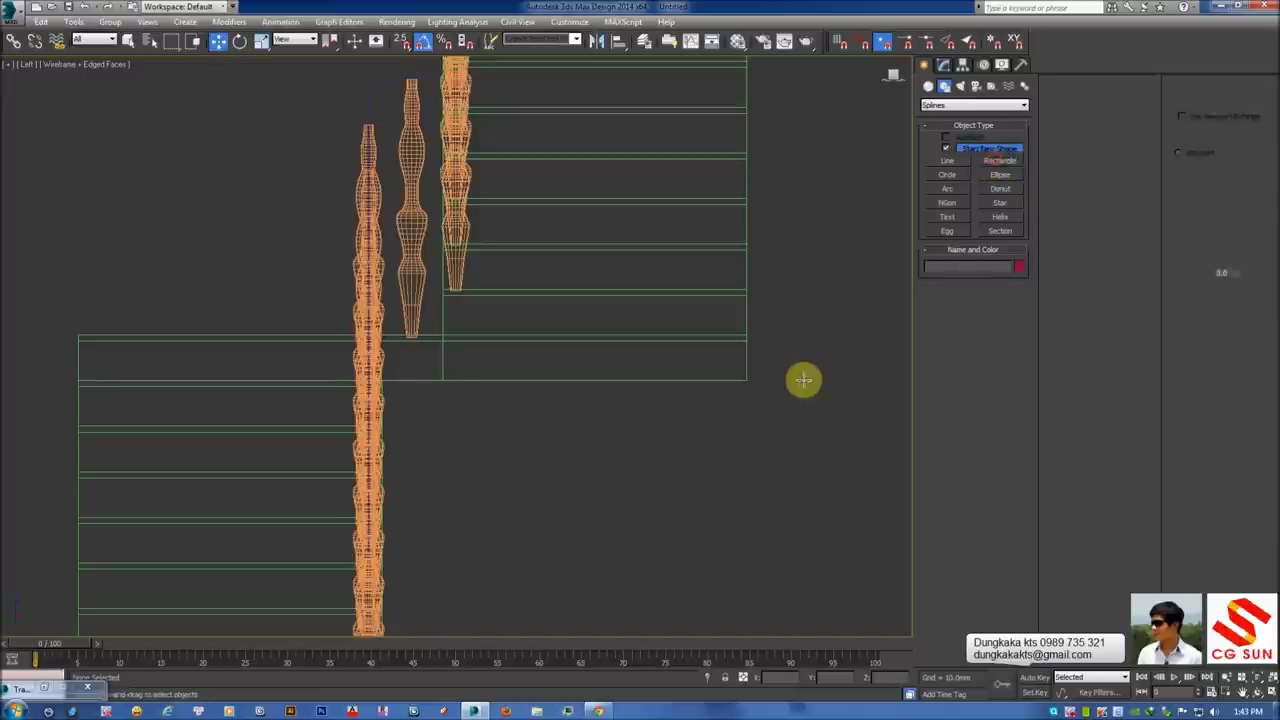
middle_click_drag(800, 381, 790, 173)
left_click_drag(575, 298, 620, 361)
key("w")
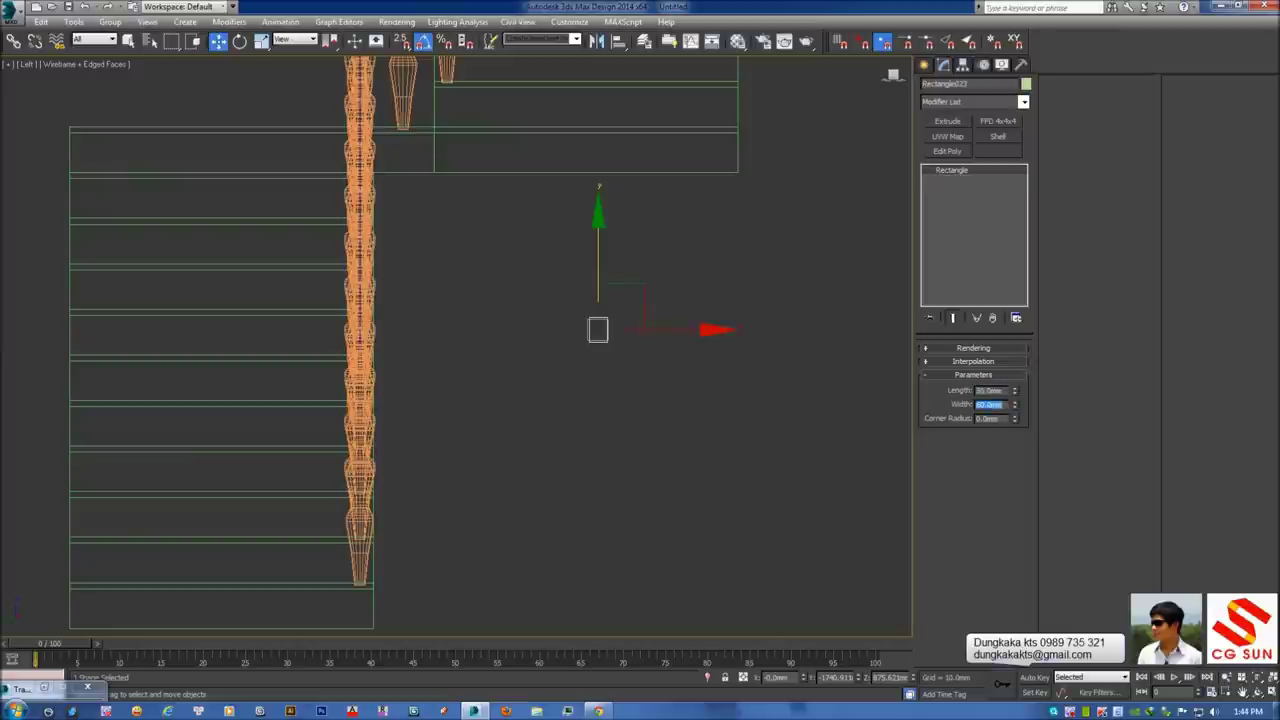
Select Rectangle023 and move it up and to the left
scroll(666, 429, "up", 2)
scroll(714, 403, "up", 8)
scroll(757, 371, "down", 2)
left_click(731, 239)
left_click(718, 239)
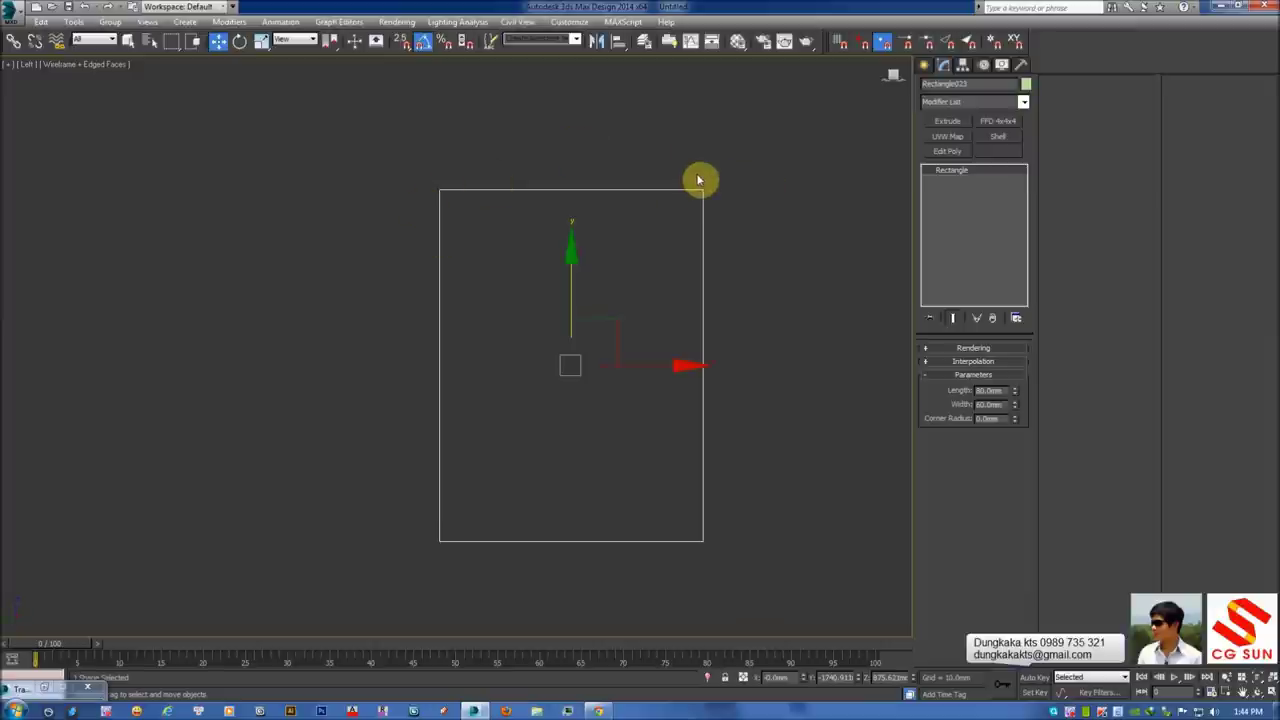
middle_click_drag(651, 163, 598, 146)
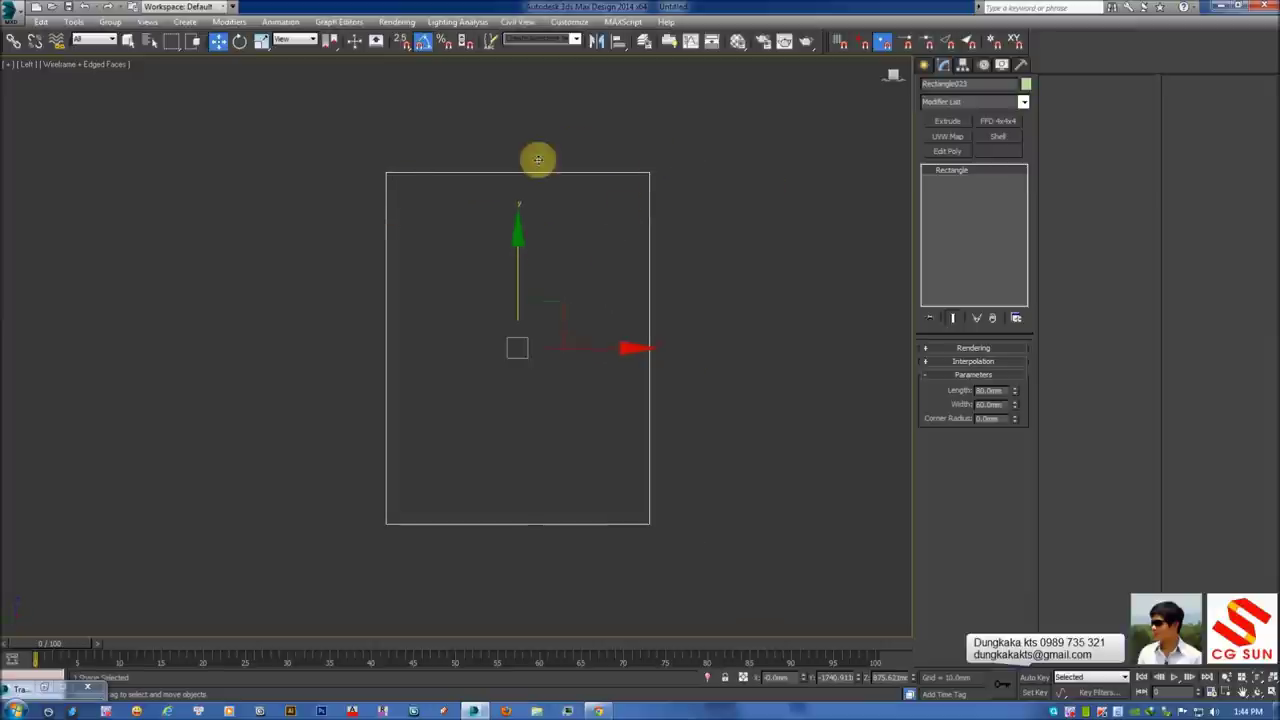
middle_click_drag(511, 217, 507, 211)
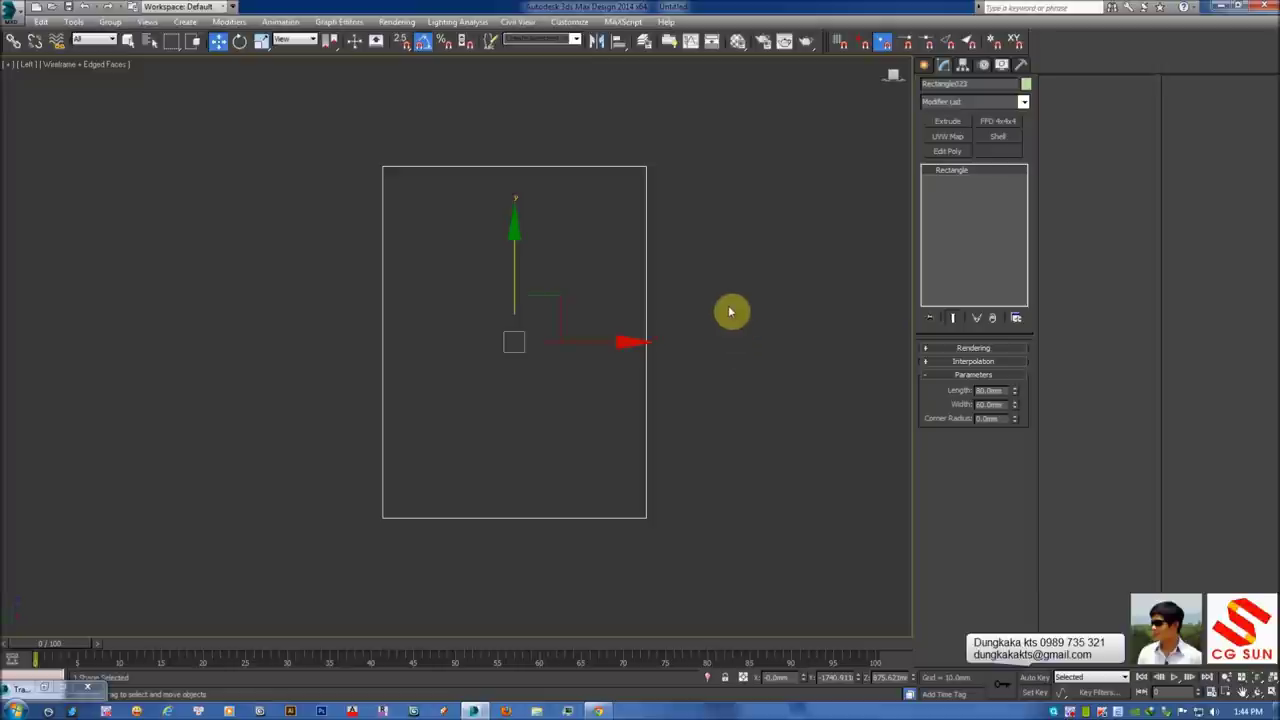
middle_click_drag(734, 249, 709, 252)
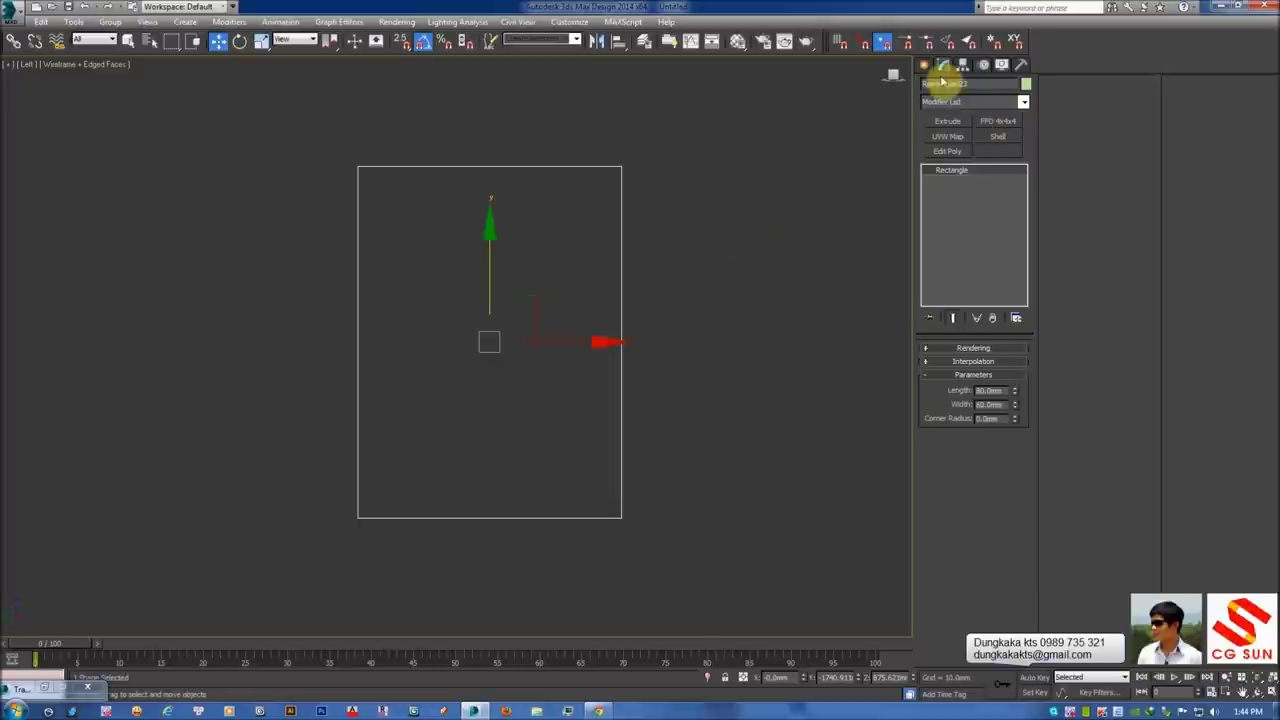
Convert Rectangle023 to an Editable Spline via Convert To
left_click(928, 68)
right_click(588, 274)
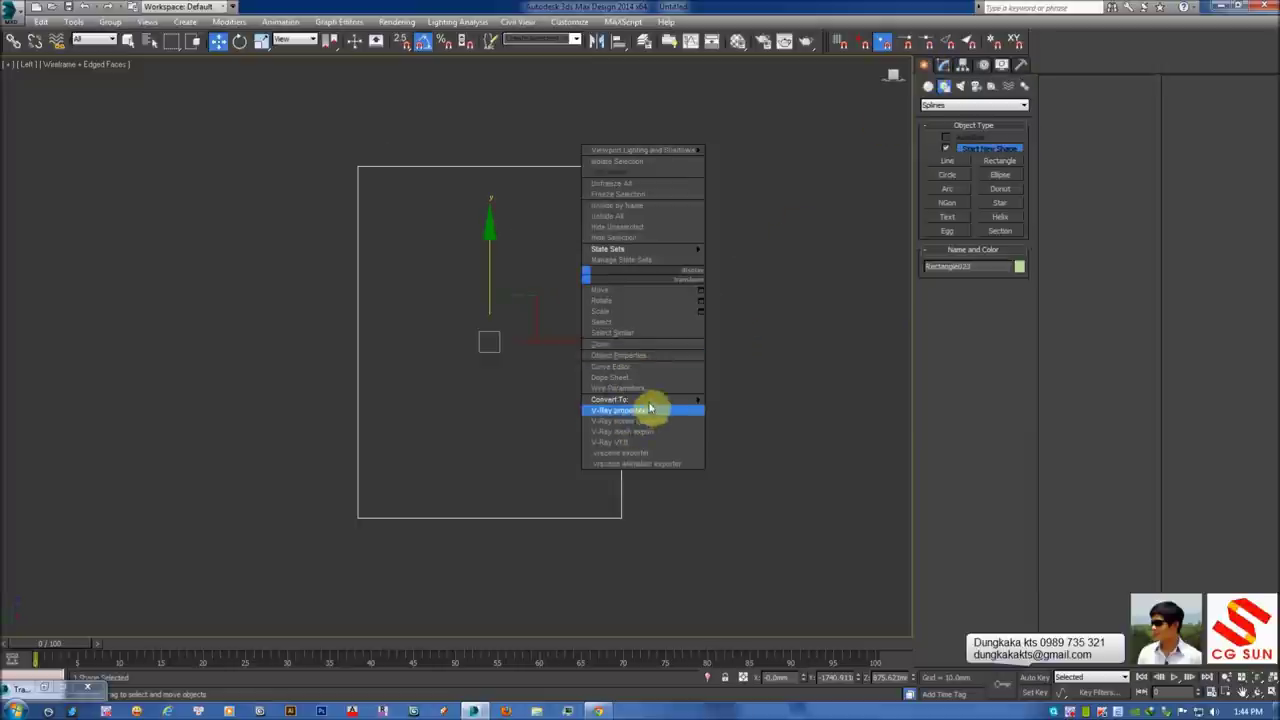
left_click(741, 400)
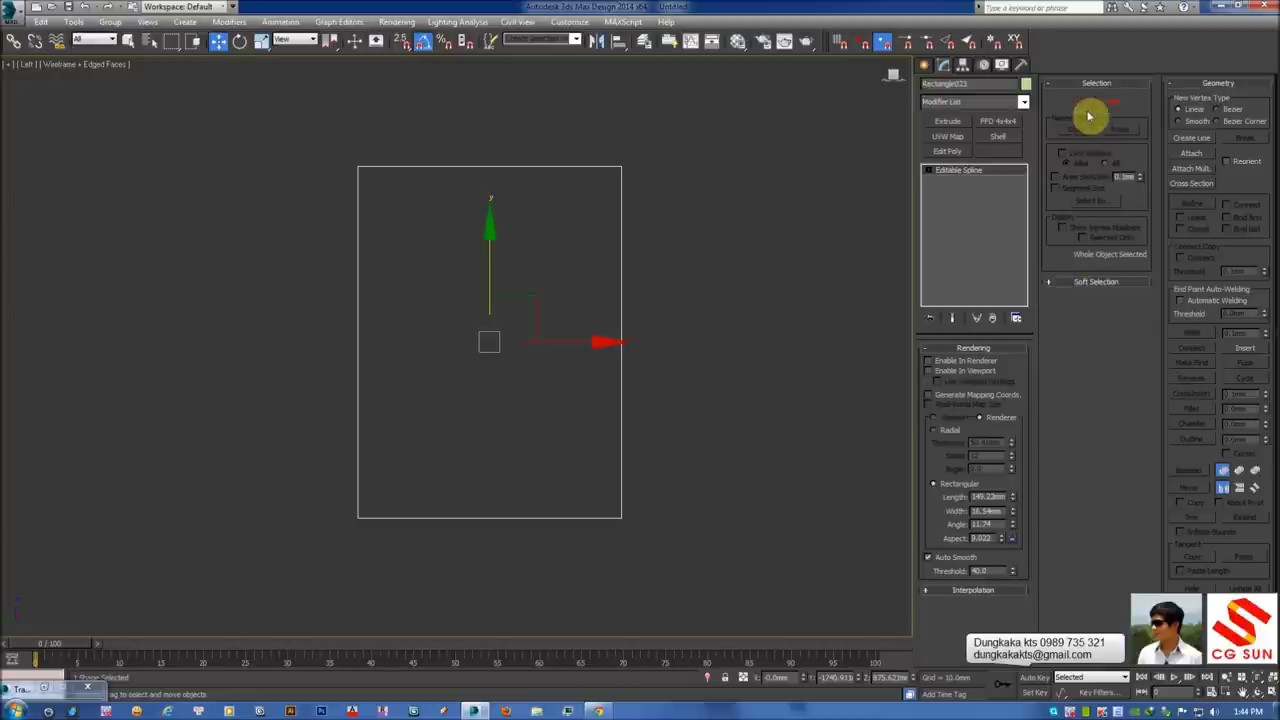
Fillet the two top corners 5mm and chamfer the two bottom corners about 7mm
left_click(1083, 105)
left_click_drag(346, 154, 740, 231)
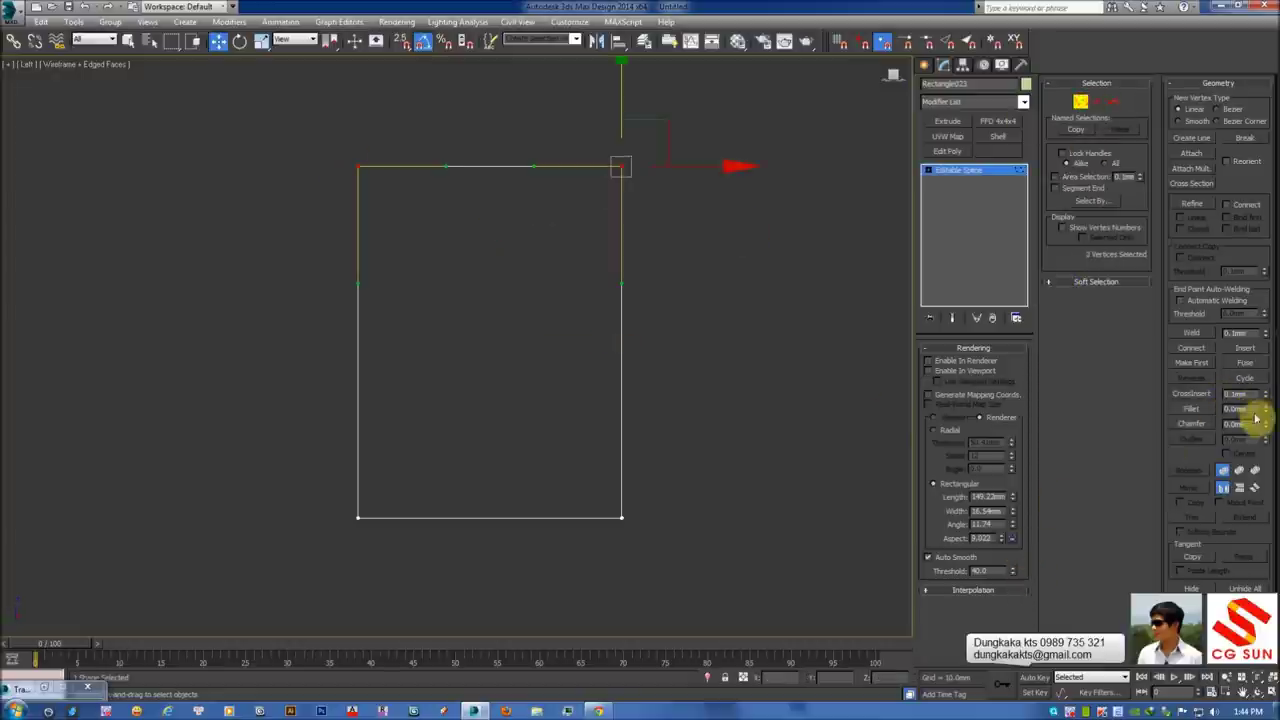
left_click_drag(1268, 406, 1265, 400)
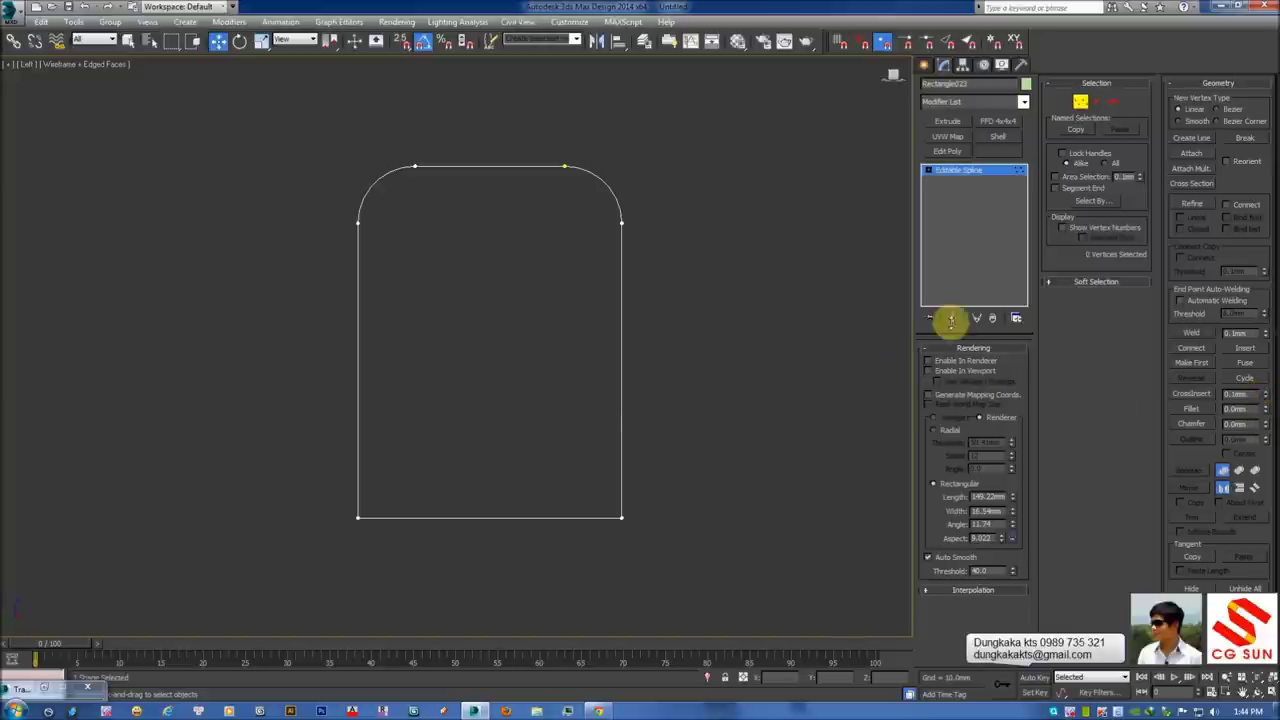
left_click_drag(337, 457, 628, 530)
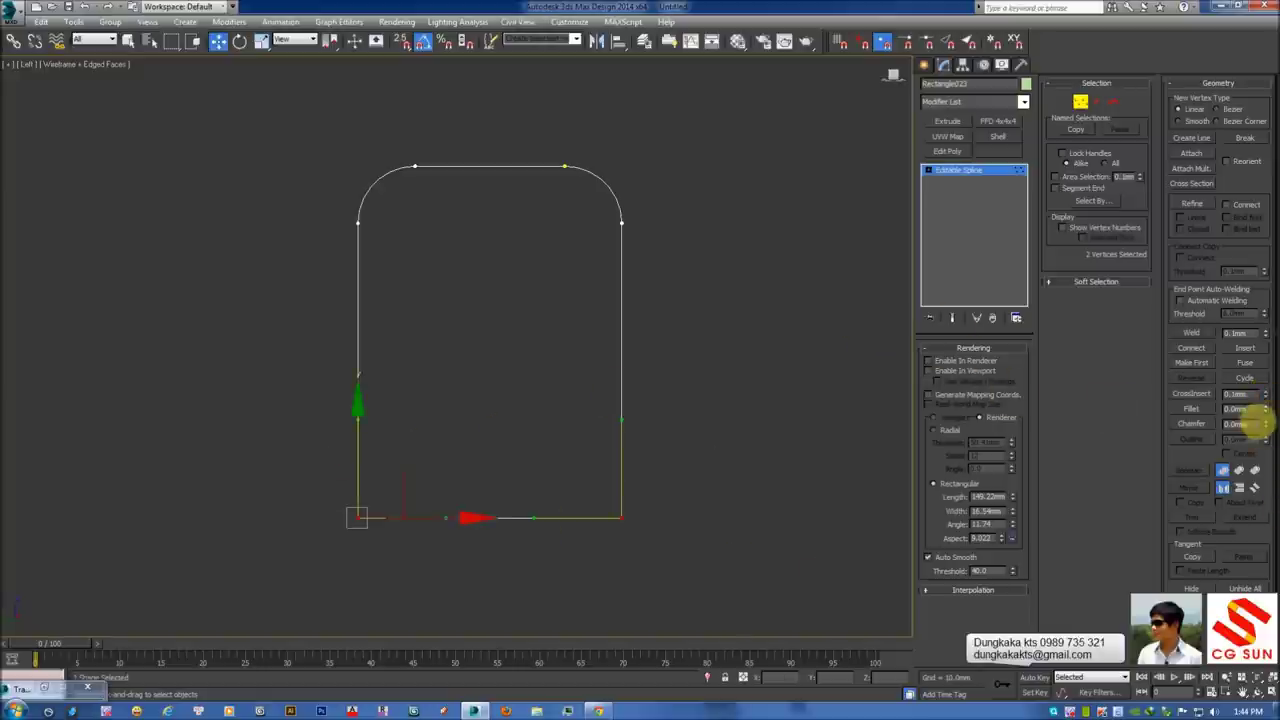
left_click(1191, 423)
left_click_drag(621, 503, 649, 437)
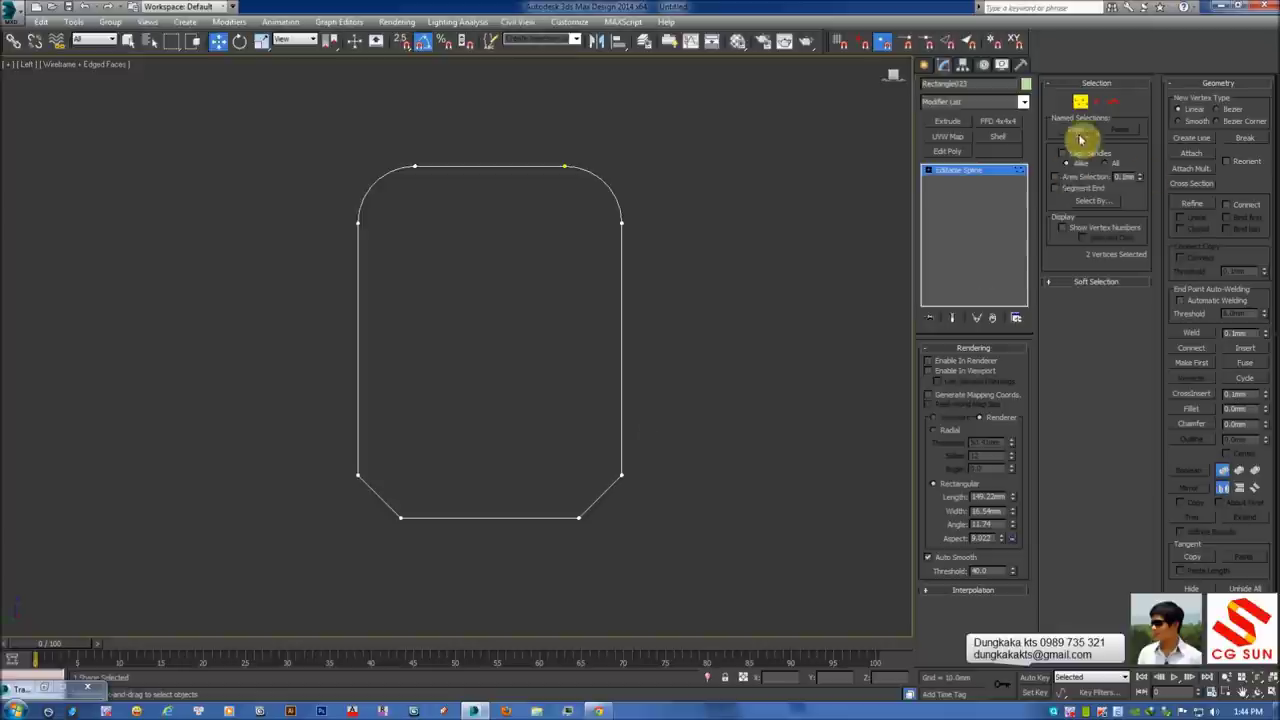
Refine to add a vertex on each side edge and pull the right one inward
left_click(1193, 204)
left_click(621, 332)
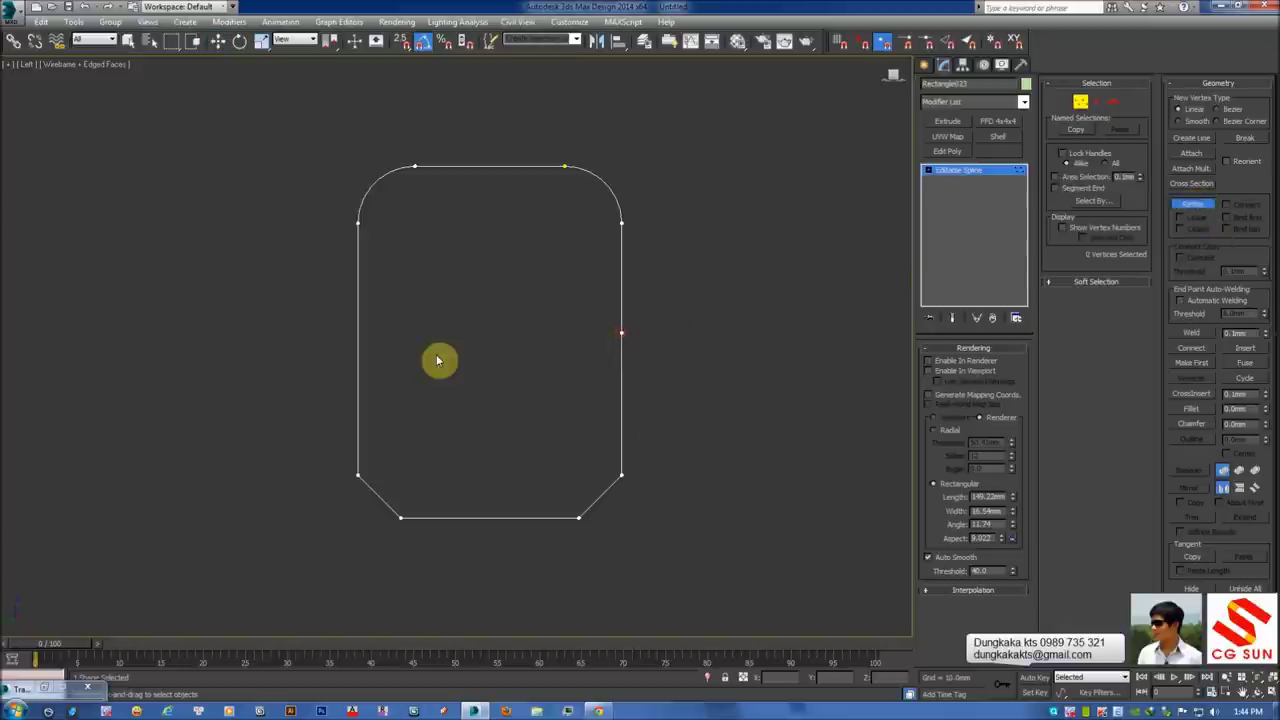
left_click(358, 338)
right_click(569, 320)
key("w")
left_click(621, 332)
left_click_drag(695, 333, 672, 333)
Pinch both side vertices inward to waist the profile, then exit Vertex mode
left_click_drag(325, 326, 428, 342)
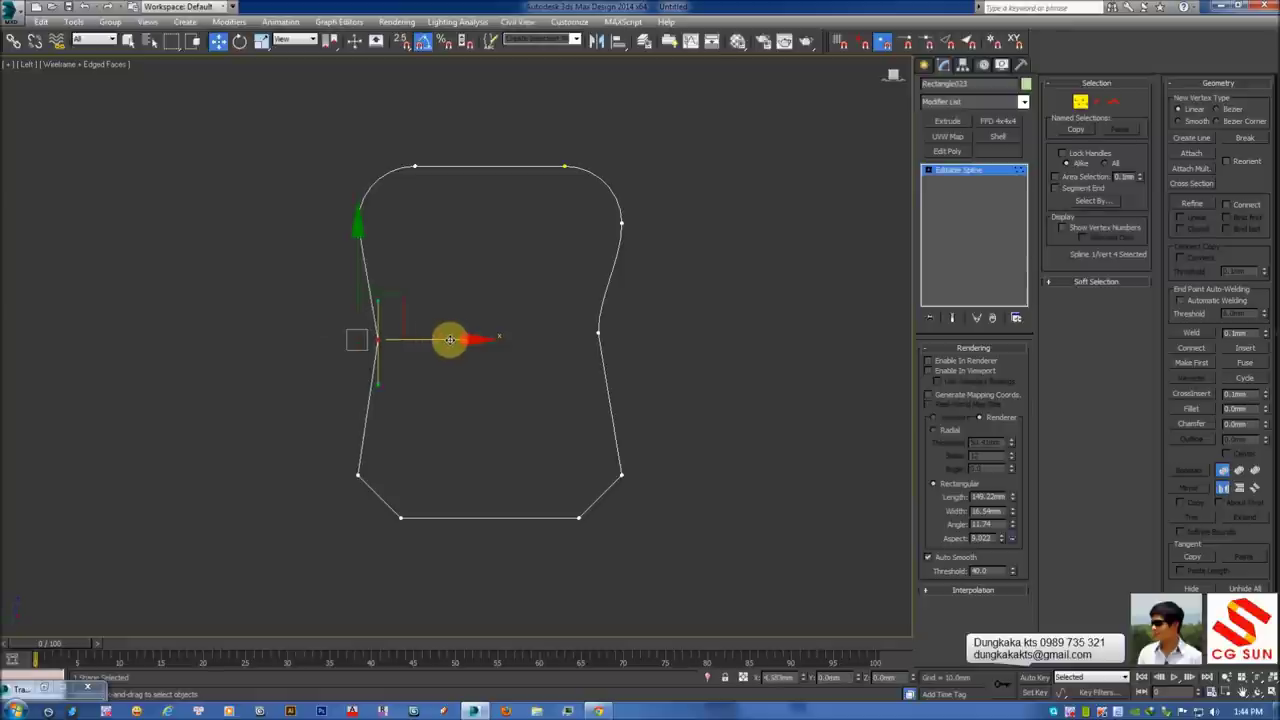
left_click_drag(366, 330, 640, 365)
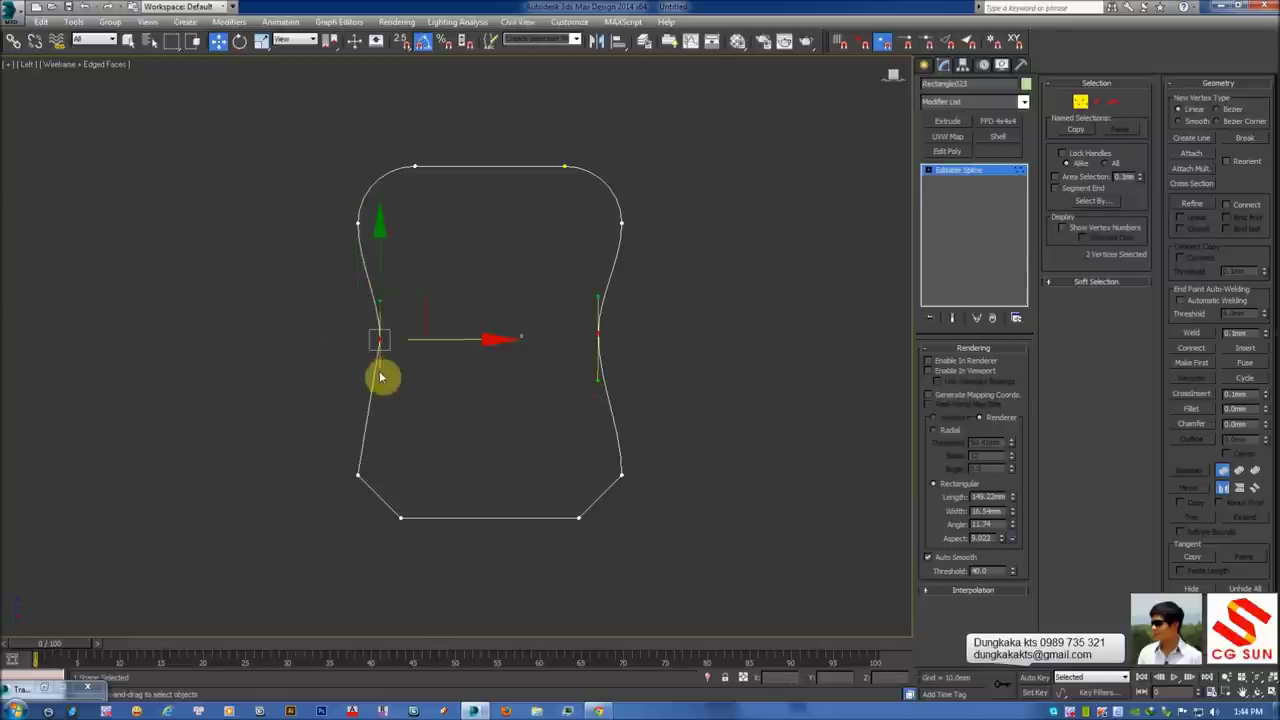
left_click(757, 293)
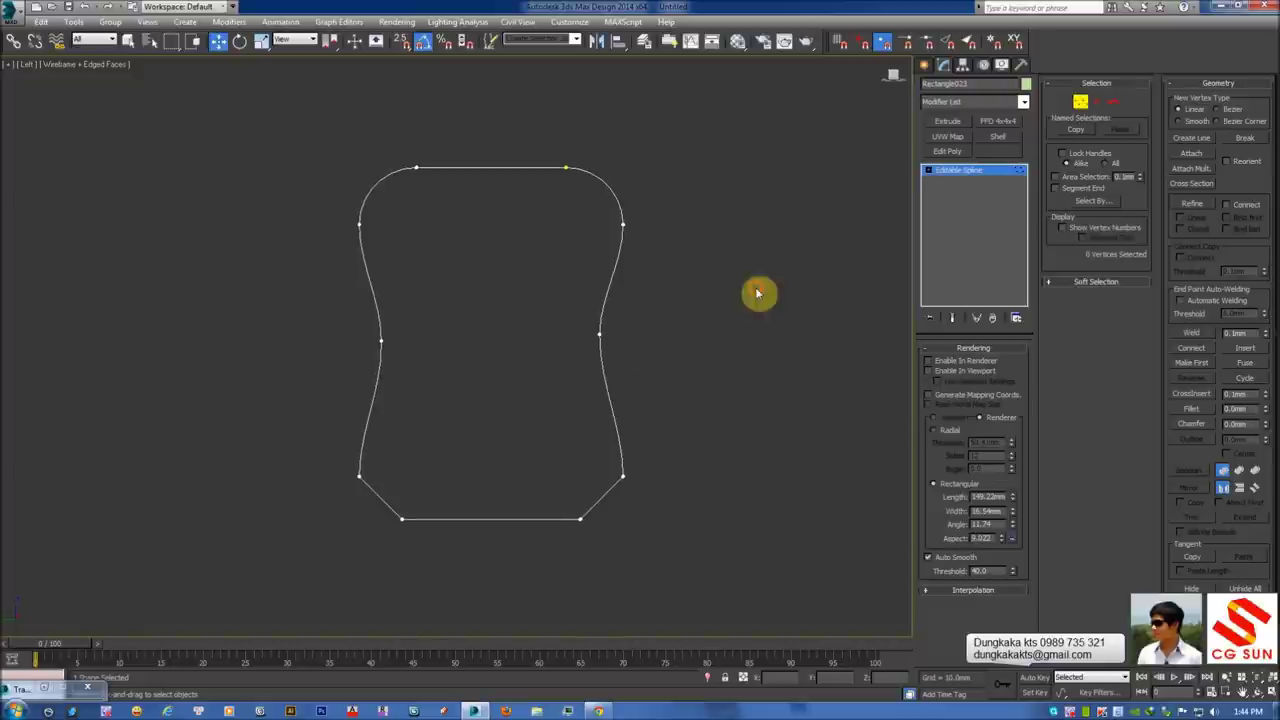
left_click(1064, 101)
left_click(786, 231)
left_click(640, 229)
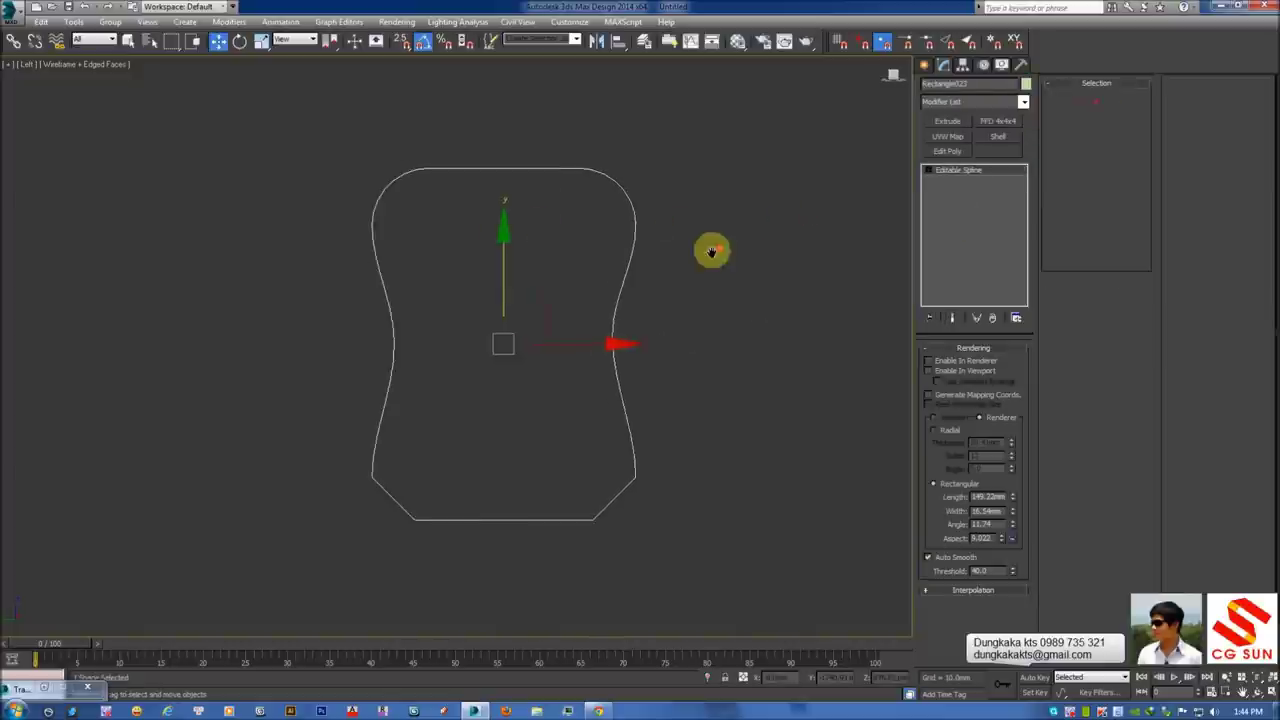
scroll(780, 312, "down", 5)
Select the Rectangle022 railing path and bring up the Compound Objects geometry types
middle_click_drag(663, 332, 657, 394)
scroll(560, 350, "down", 5)
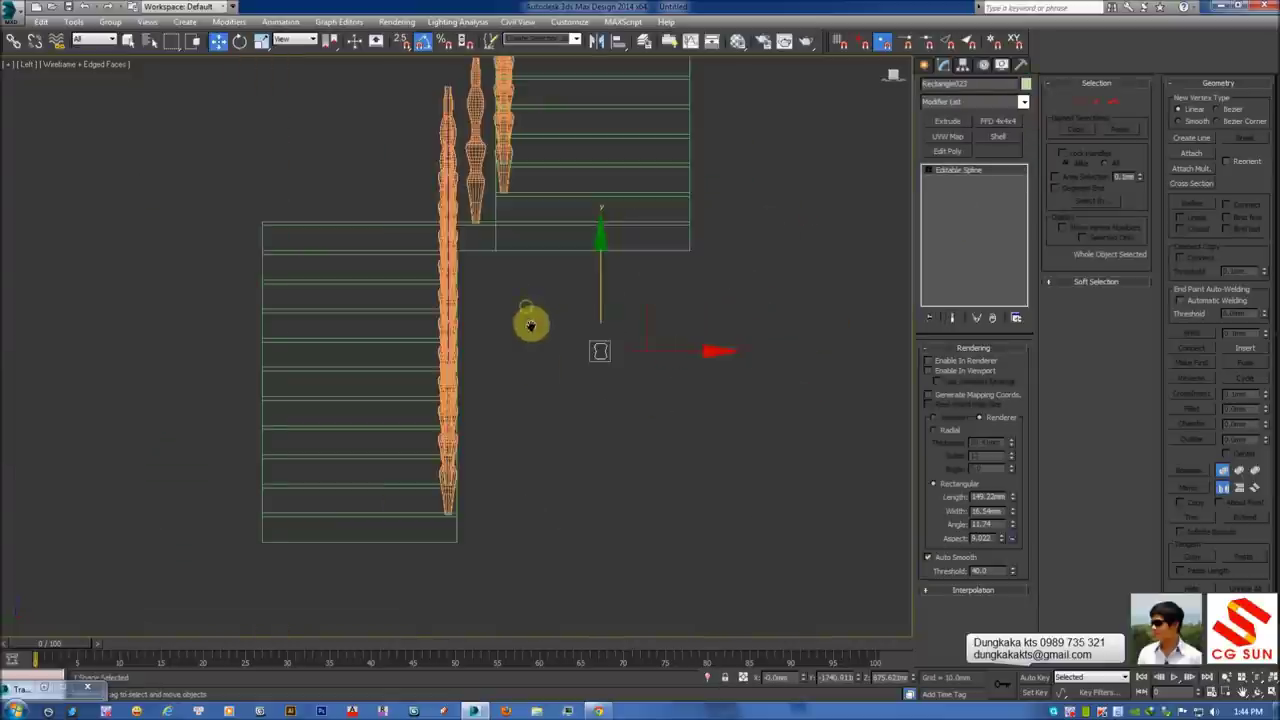
middle_click_drag(622, 332, 620, 340)
left_click(617, 371)
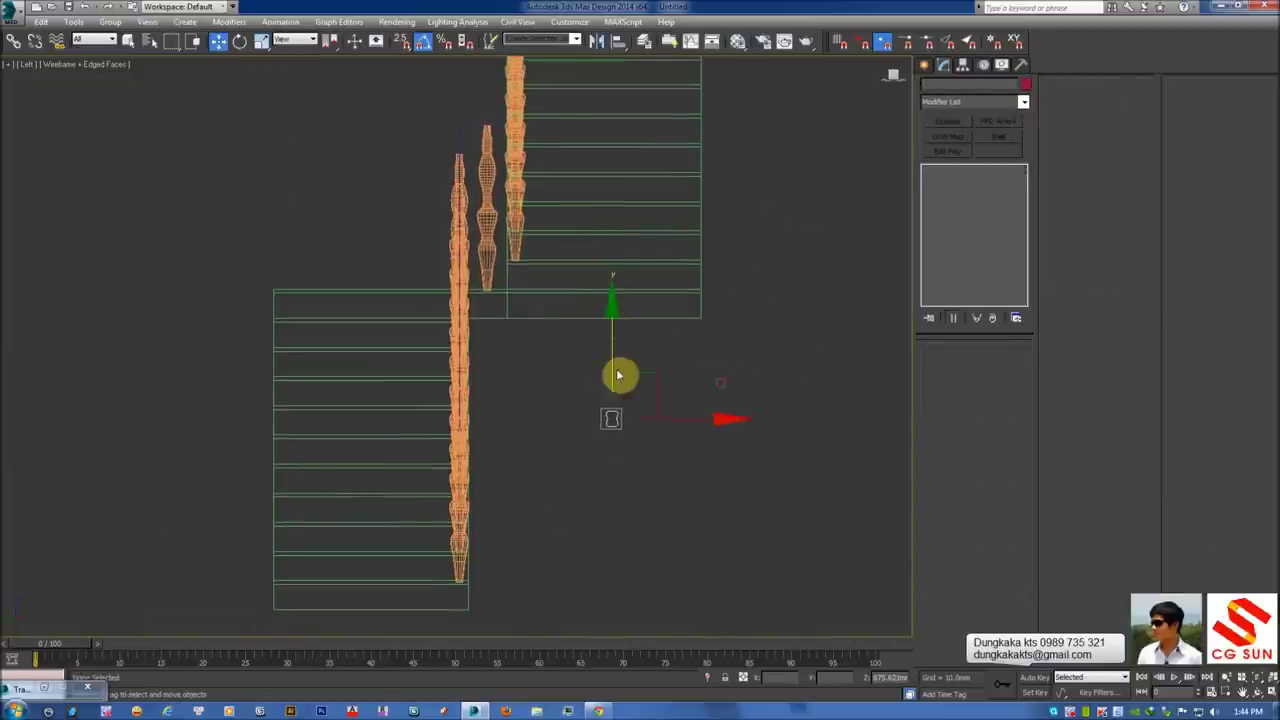
left_click(463, 130)
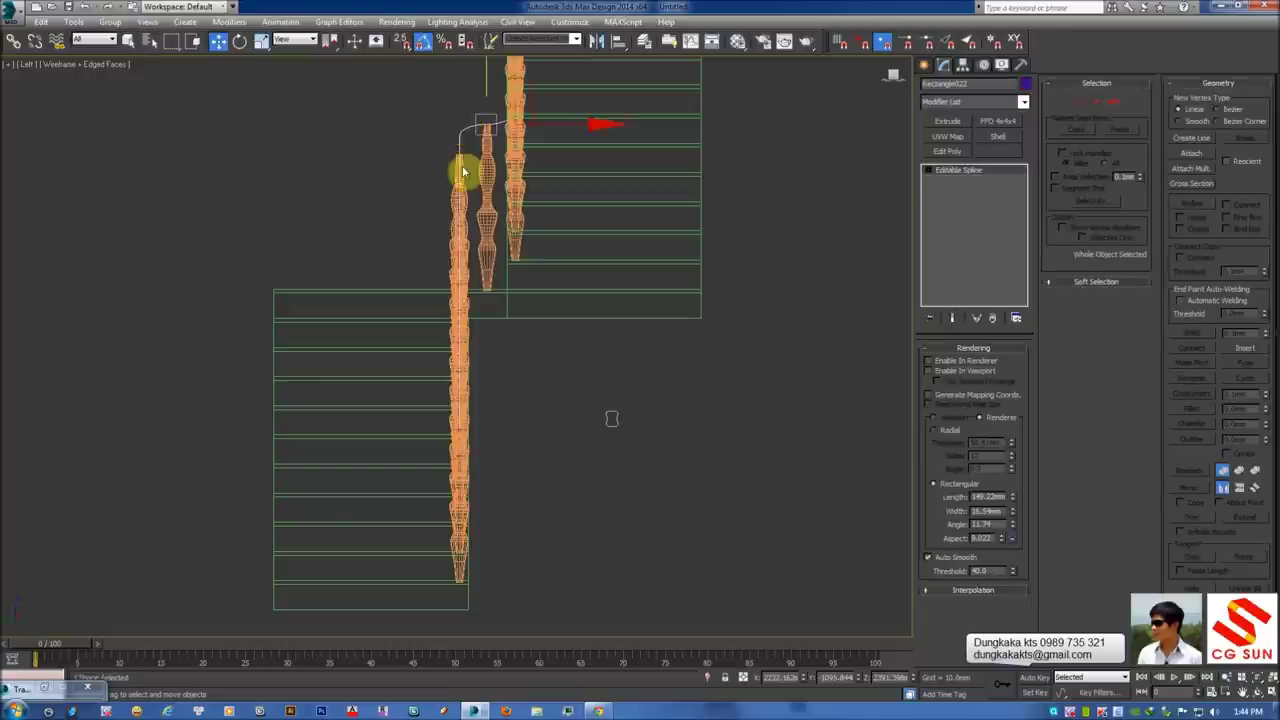
left_click(926, 67)
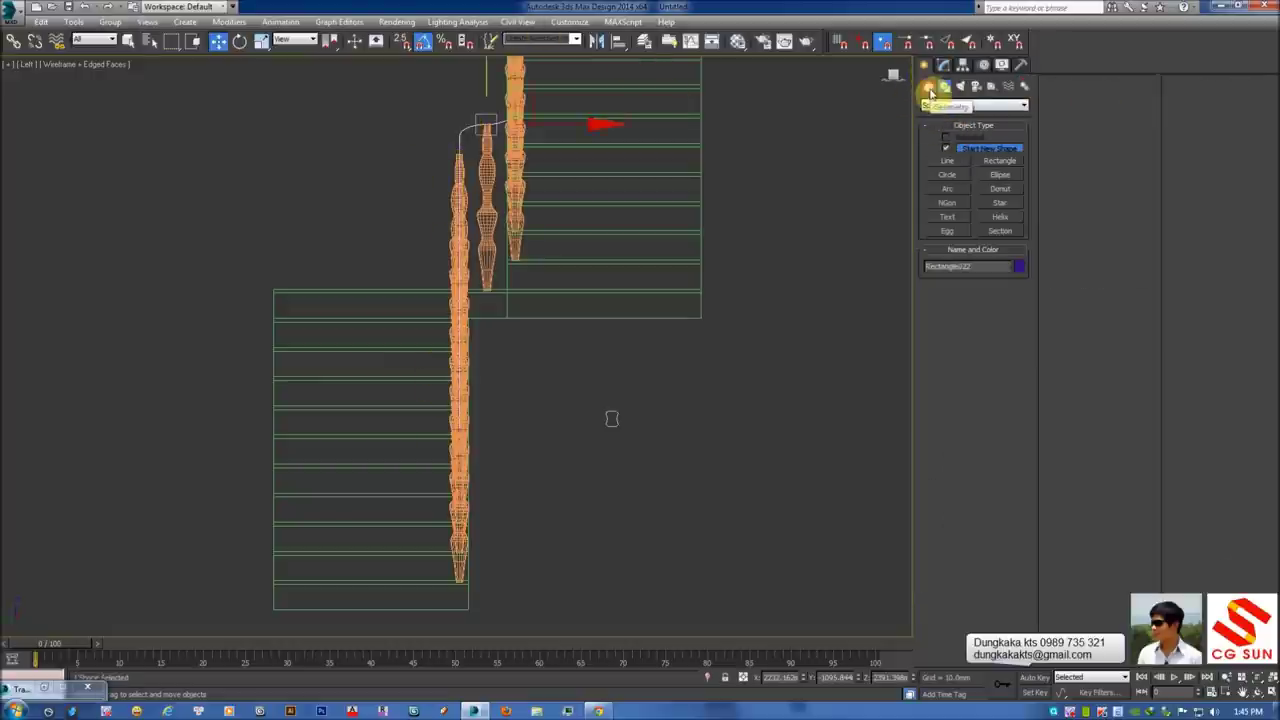
left_click(929, 88)
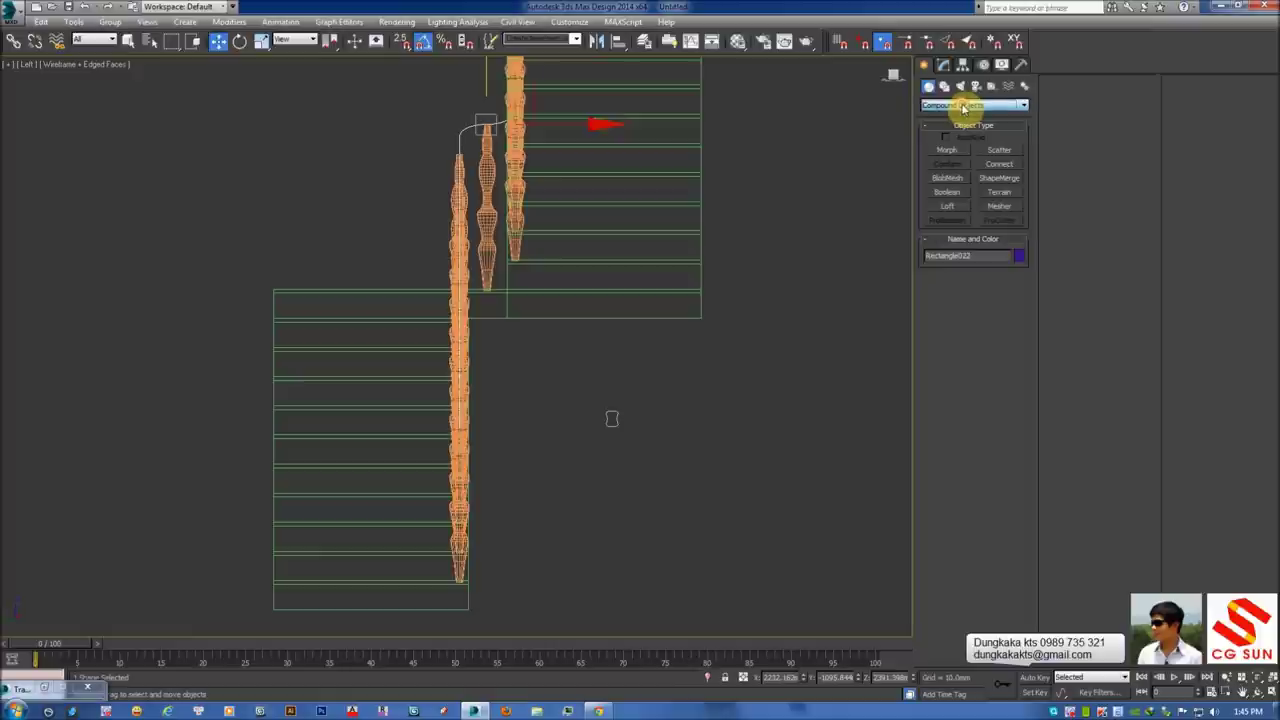
Switch to the Perspective view with Smooth+Highlights shading and edged faces turned off
key("p")
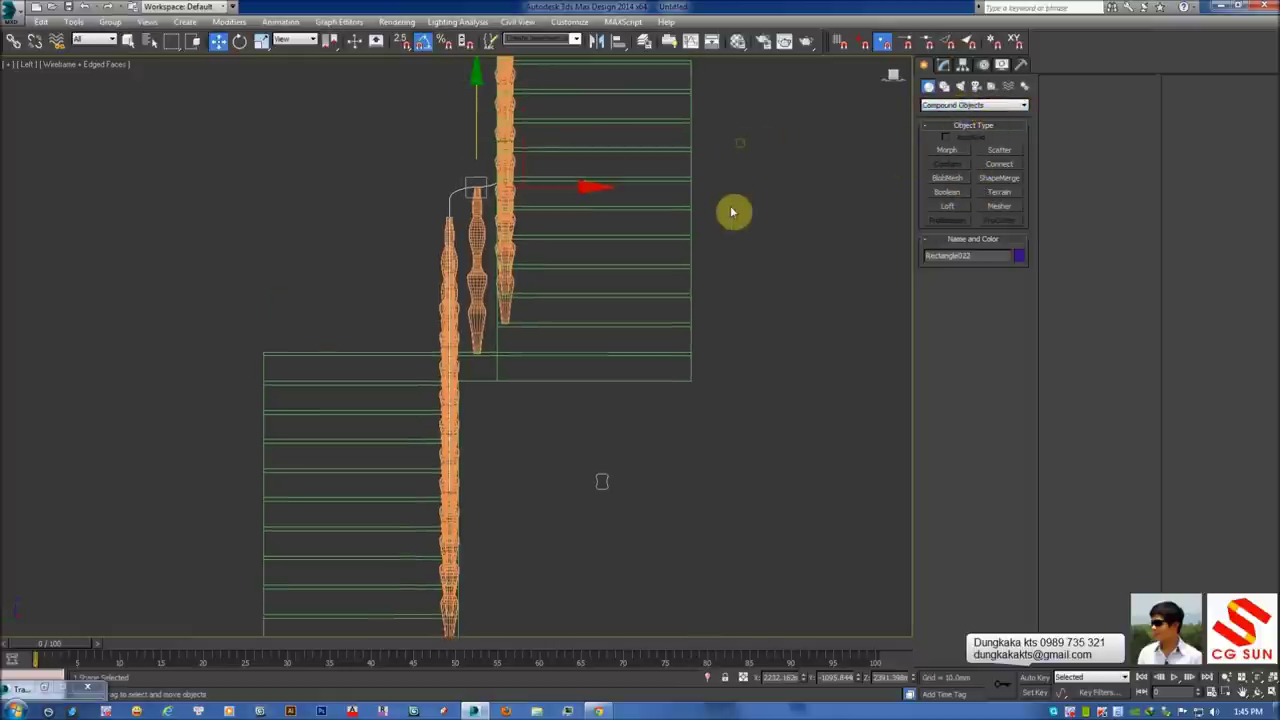
key("F3")
mouse_move(597, 300)
middle_mouse_down("alt")
mouse_move(754, 311)
mouse_move(751, 337)
middle_mouse_up("alt")
left_click(597, 109)
mouse_move(686, 209)
middle_mouse_down("alt")
mouse_move(714, 231)
mouse_move(640, 282)
mouse_move(611, 254)
mouse_move(626, 266)
mouse_move(683, 229)
mouse_move(692, 268)
mouse_move(640, 240)
middle_mouse_up("alt")
left_click(692, 268)
key("F4")
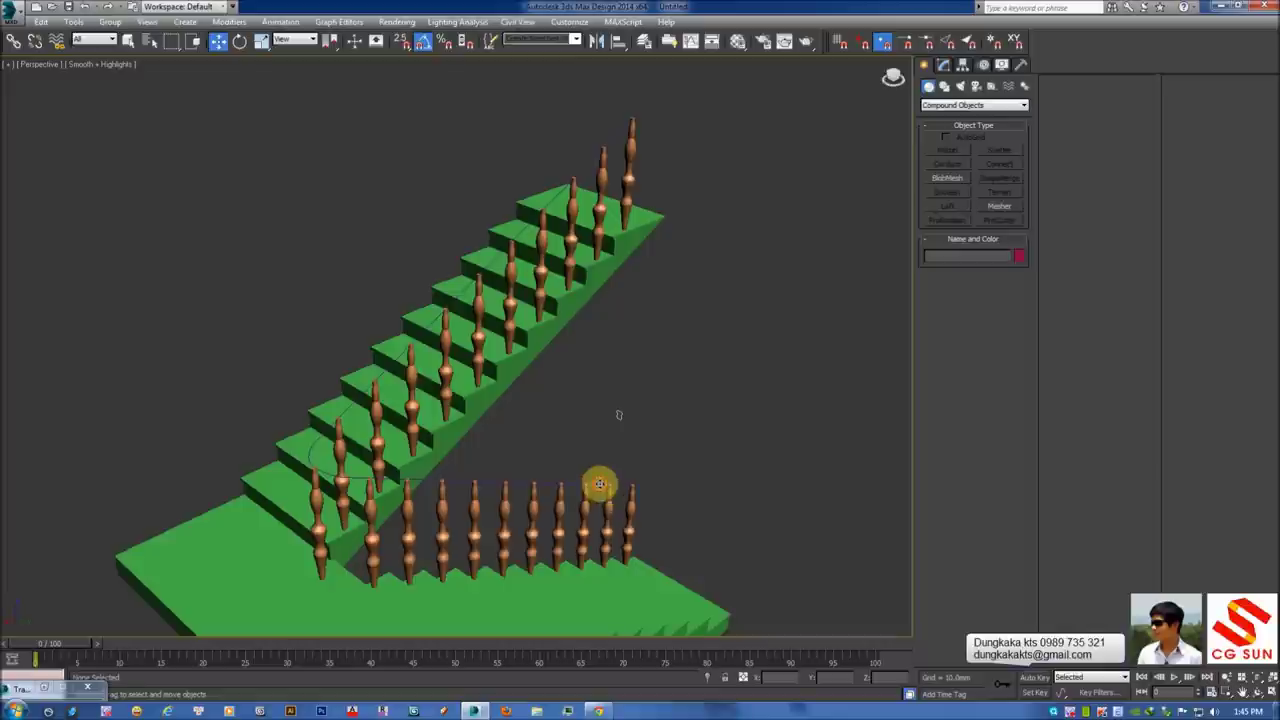
middle_click_drag(626, 434, 814, 240, "alt")
Reselect the white railing path, undo its accidental deletion, and start a Loft compound object
left_click(620, 136)
middle_click_drag(666, 323, 676, 322, "alt")
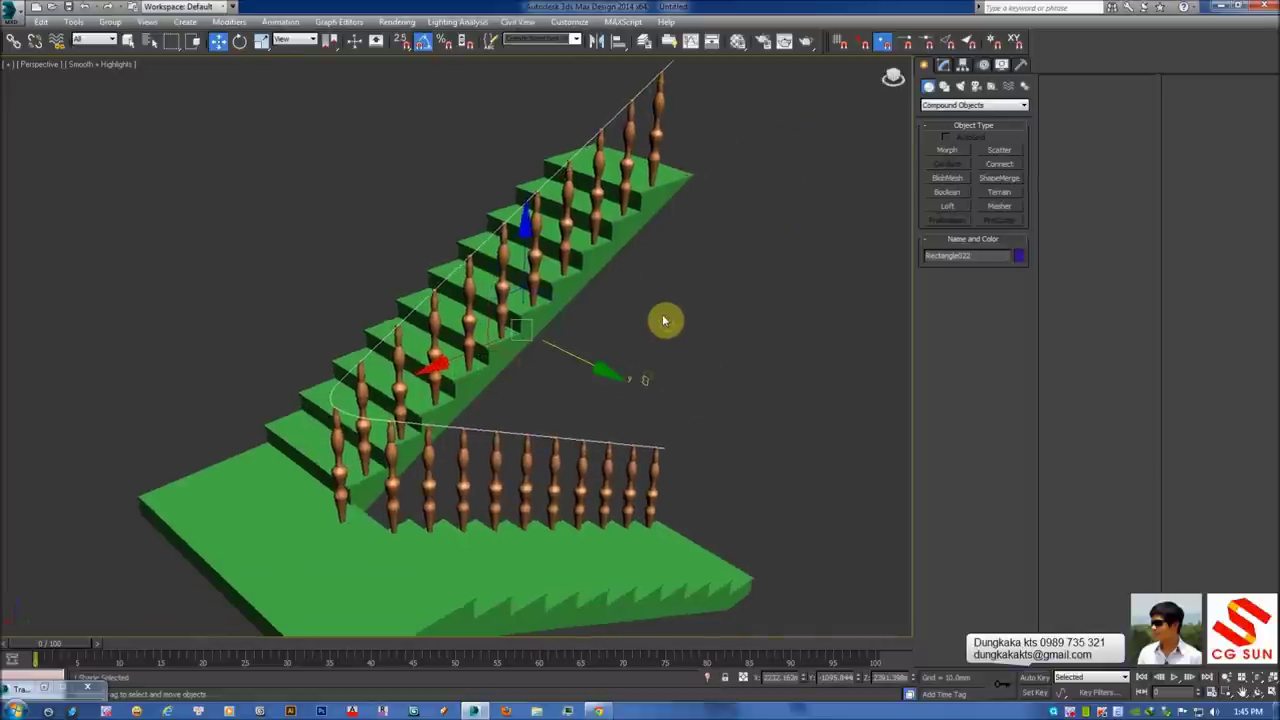
scroll(676, 322, "up", 3)
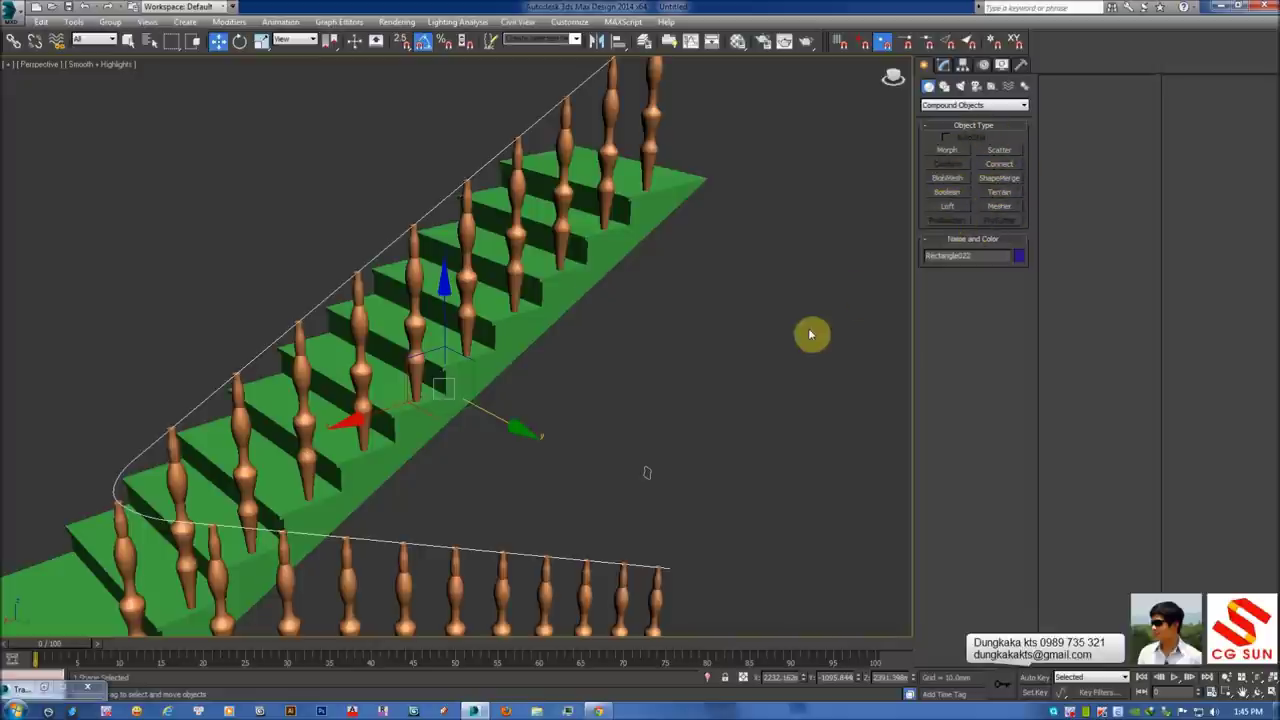
key("Delete")
key("ctrl+z")
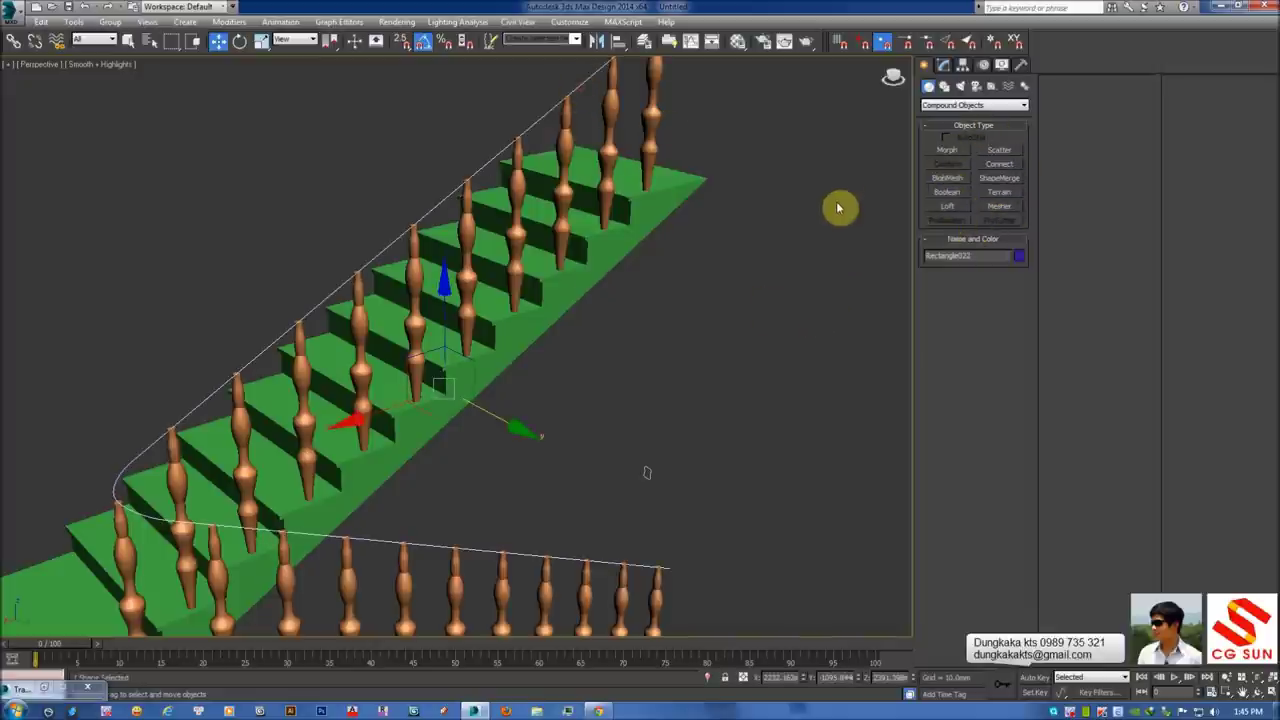
left_click(952, 208)
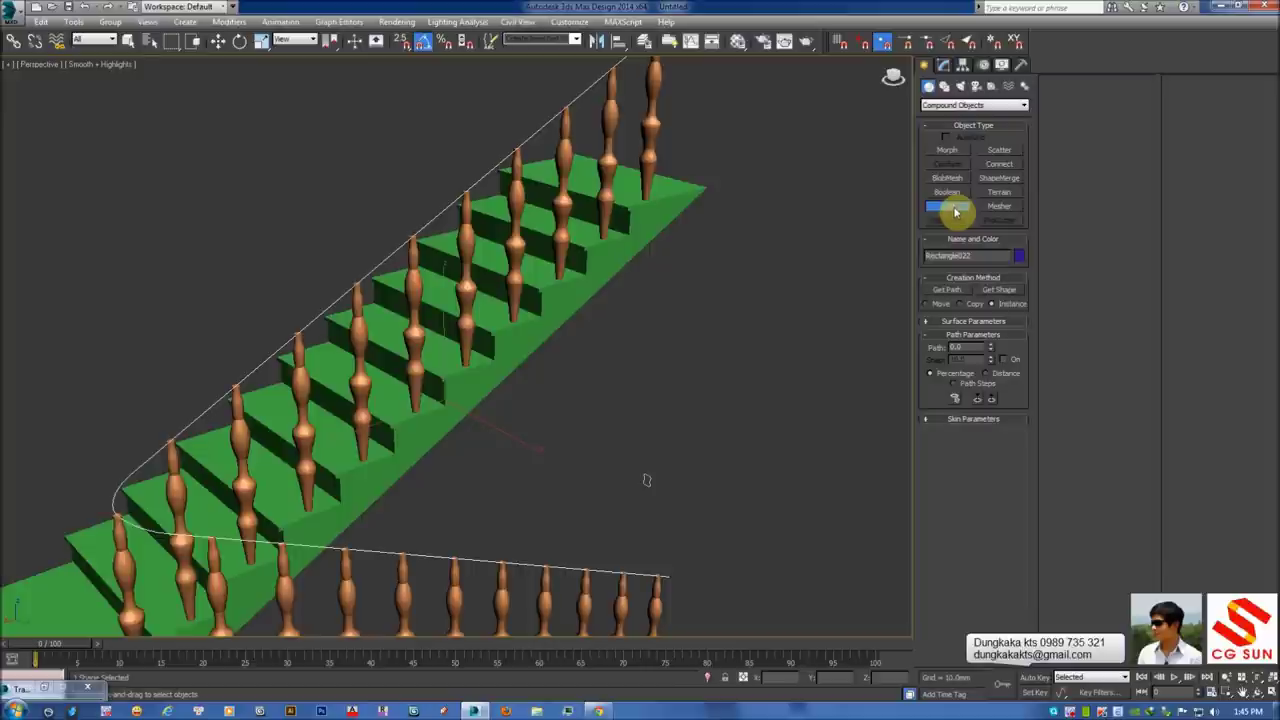
Get the pinched profile rectangle as the loft shape, creating the Loft001 handrail over both flights
left_click(997, 292)
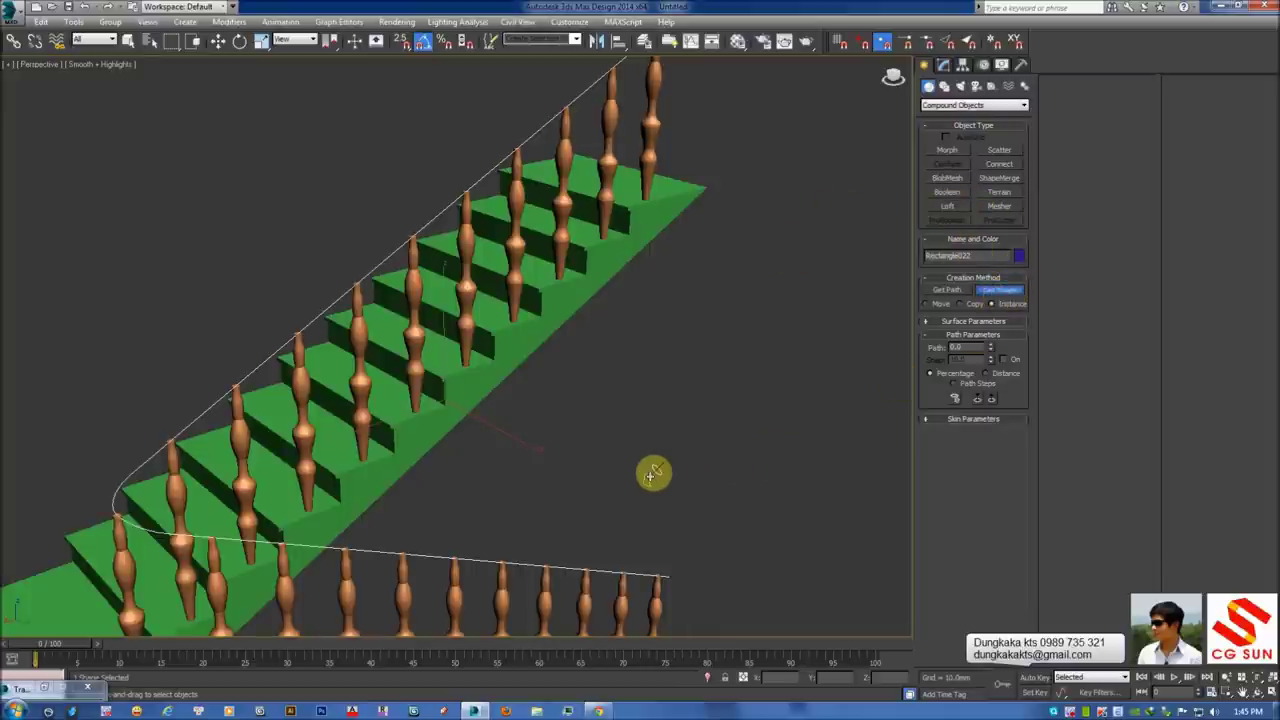
left_click(652, 474)
middle_click_drag(680, 477, 660, 232, "alt")
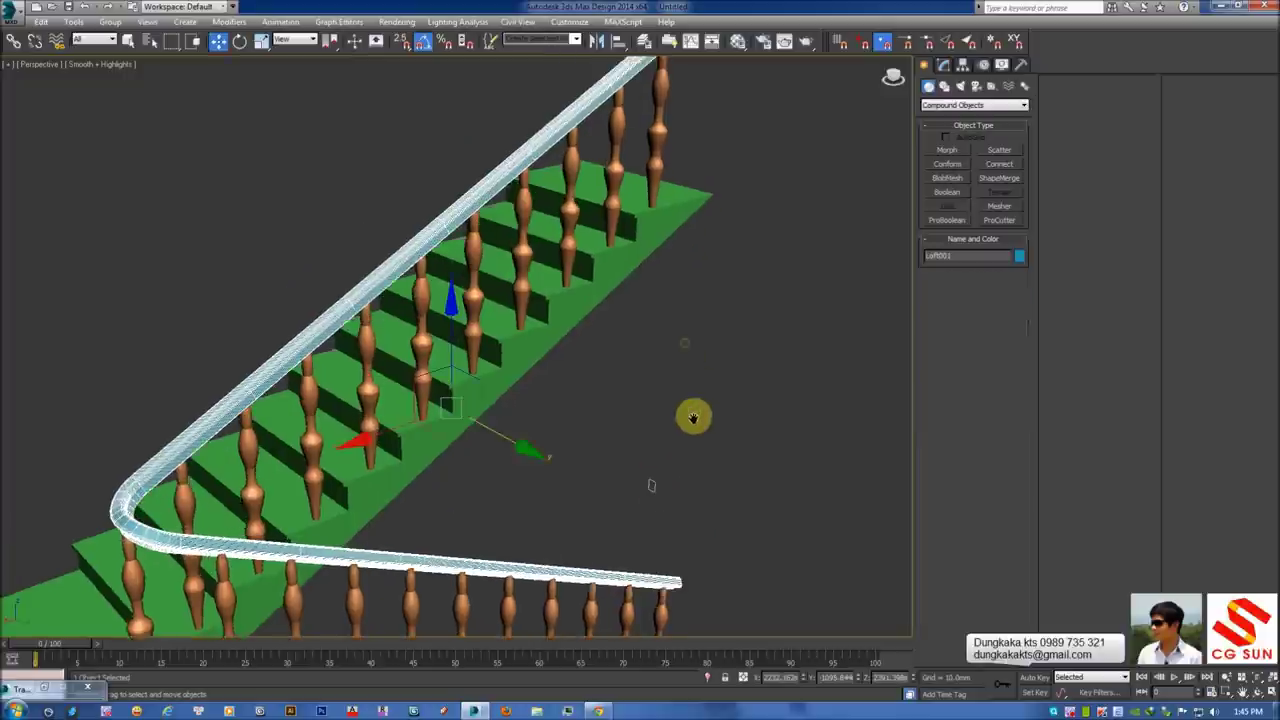
left_click(688, 92)
mouse_move(657, 123)
middle_mouse_down("alt")
mouse_move(591, 143)
mouse_move(682, 184)
mouse_move(534, 194)
mouse_move(590, 162)
mouse_move(606, 209)
mouse_move(651, 171)
mouse_move(670, 113)
mouse_move(763, 400)
middle_mouse_up("alt")
left_click(590, 162)
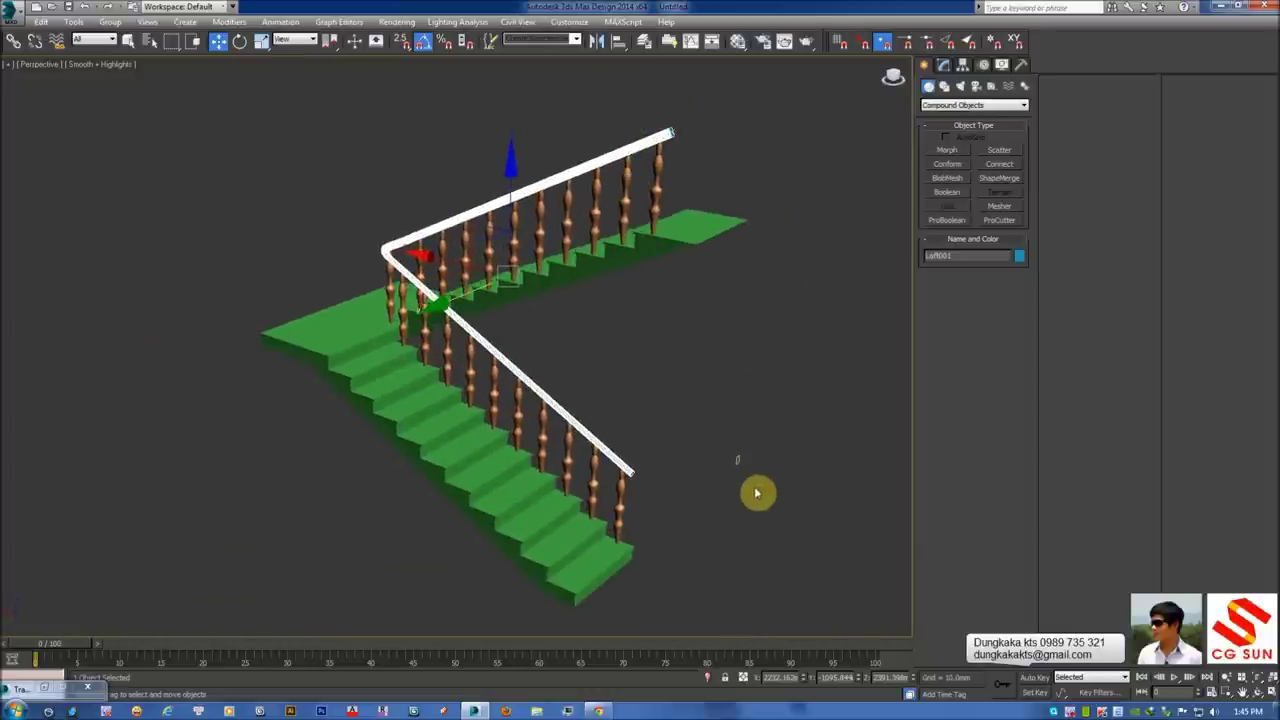
mouse_move(503, 340)
middle_mouse_down("alt")
mouse_move(594, 217)
mouse_move(589, 306)
mouse_move(714, 209)
mouse_move(620, 220)
mouse_move(660, 243)
mouse_move(607, 257)
mouse_move(680, 237)
mouse_move(734, 260)
middle_mouse_up("alt")
left_click(714, 209)
scroll(711, 193, "up", 5)
scroll(690, 205, "up", 4)
scroll(607, 257, "down", 5)
scroll(669, 289, "down", 4)
scroll(723, 379, "up", 2)
mouse_move(723, 379)
middle_mouse_down("alt")
mouse_move(583, 414)
mouse_move(594, 379)
mouse_move(594, 394)
middle_mouse_up("alt")
scroll(606, 397, "up", 3)
scroll(586, 377, "up", 3)
left_click(585, 390)
scroll(595, 385, "down", 4)
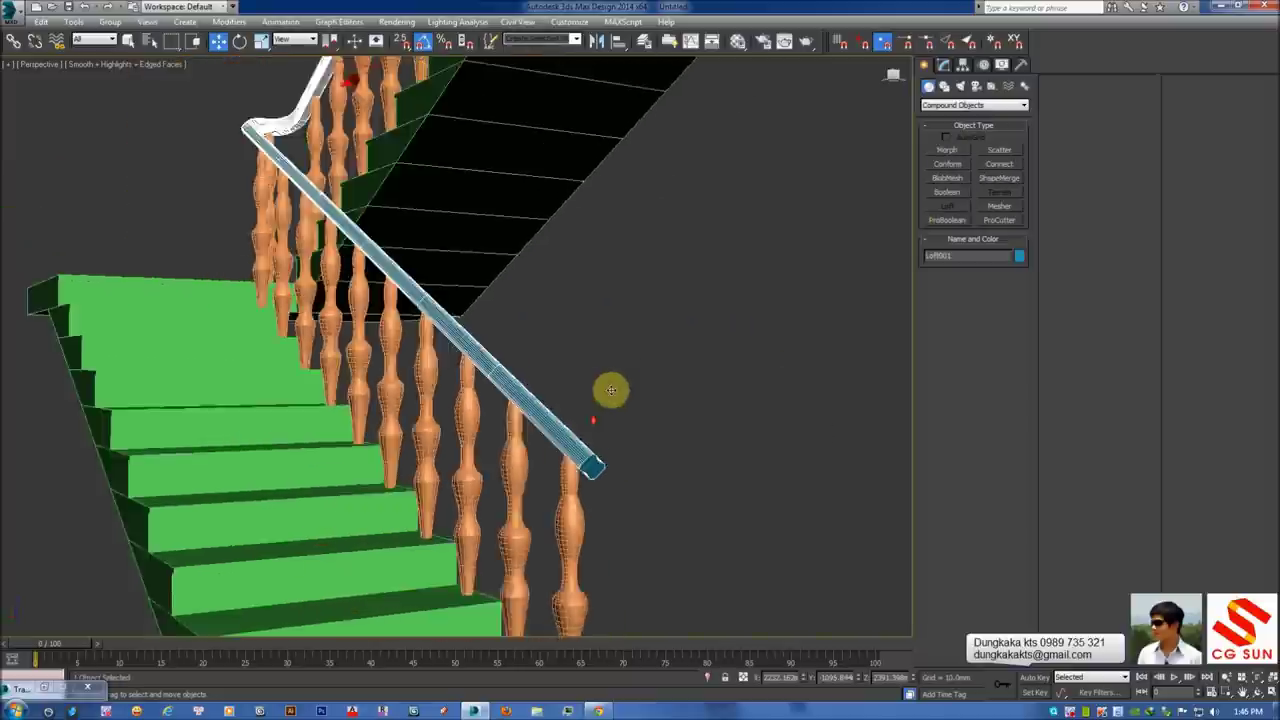
scroll(590, 370, "down", 4)
middle_click_drag(580, 351, 751, 414, "alt")
left_click(751, 414)
scroll(710, 335, "up", 4)
mouse_move(695, 323)
middle_mouse_down("alt")
mouse_move(700, 237)
mouse_move(838, 180)
middle_mouse_up("alt")
left_click(700, 237)
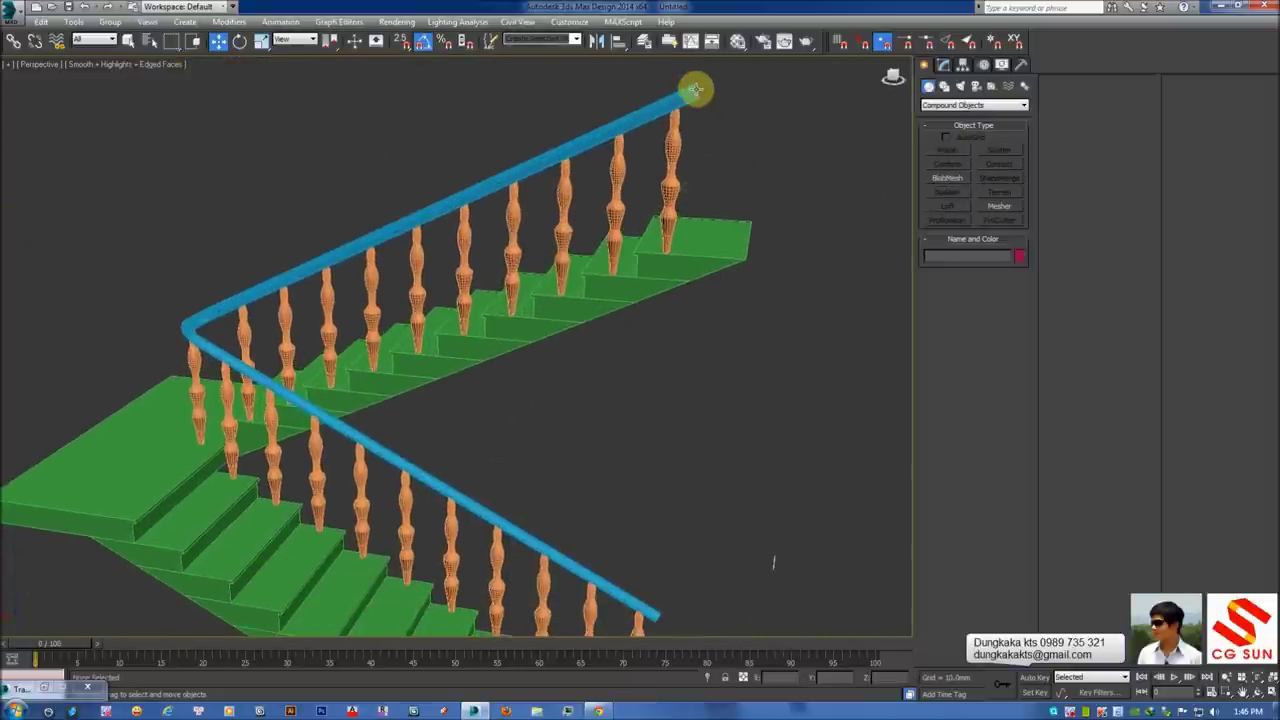
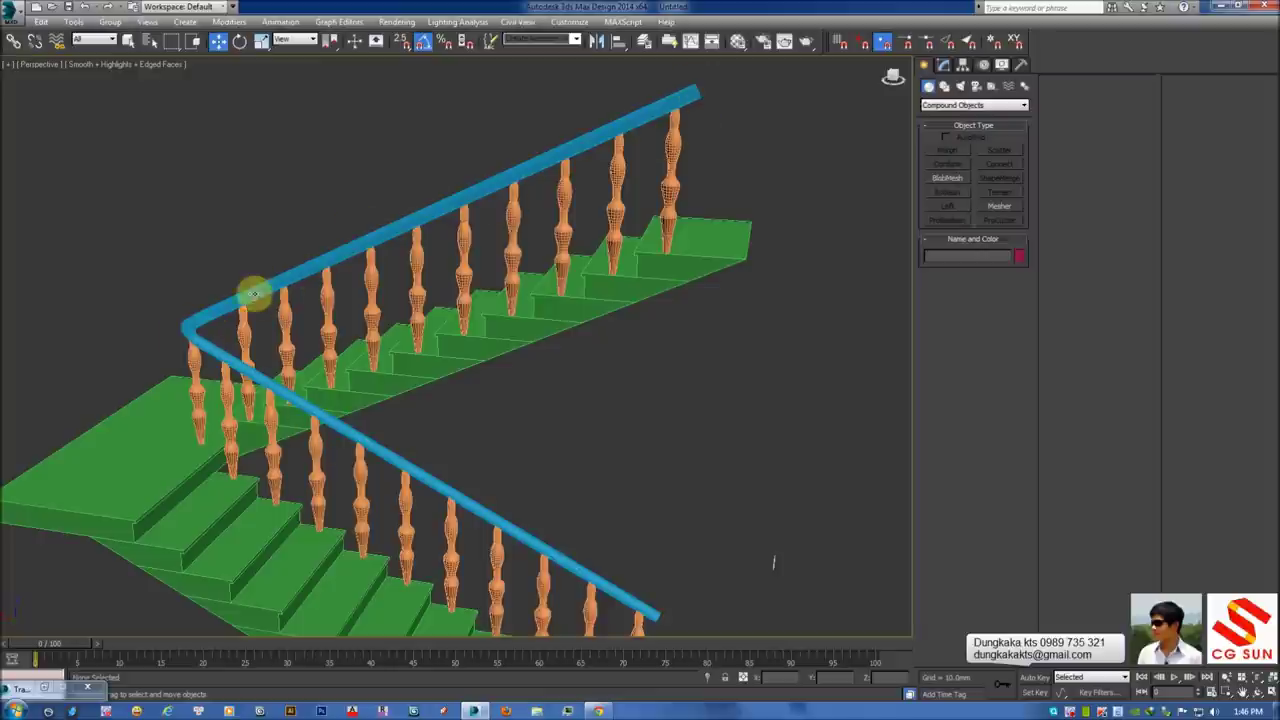
Select the Loft001 handrail and show its Loft parameters in the Modify panel
left_click(690, 92)
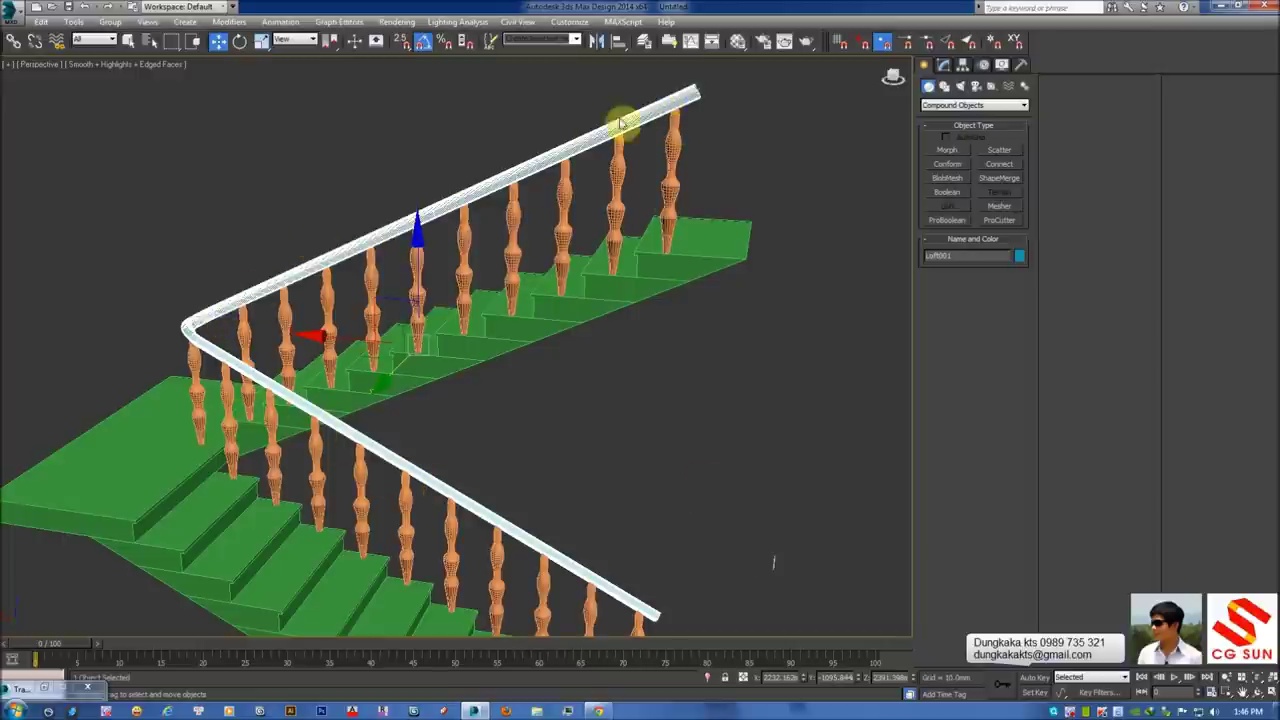
mouse_move(643, 606)
middle_mouse_down("alt")
mouse_move(628, 531)
mouse_move(553, 358)
middle_mouse_up("alt")
scroll(553, 358, "up", 5)
scroll(571, 437, "down", 5)
mouse_move(571, 437)
middle_mouse_down("alt")
mouse_move(529, 409)
mouse_move(633, 205)
mouse_move(609, 229)
mouse_move(914, 122)
middle_mouse_up("alt")
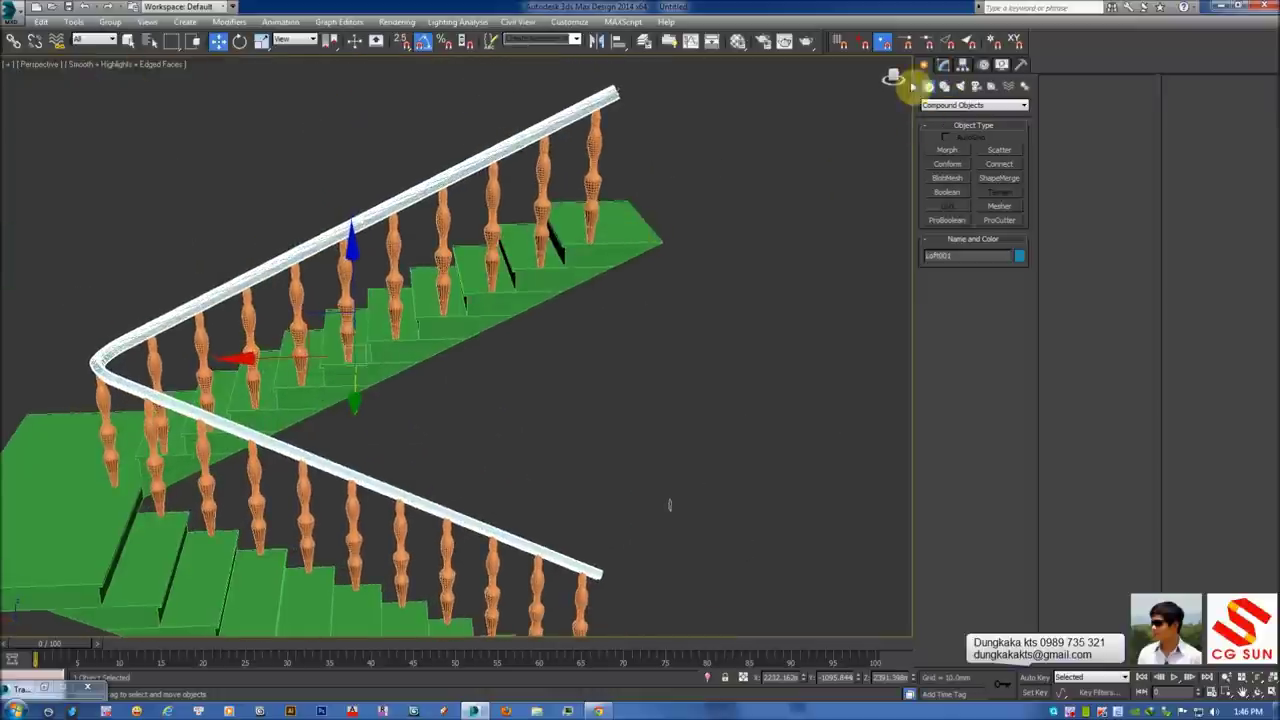
left_click(634, 117)
left_click(608, 94)
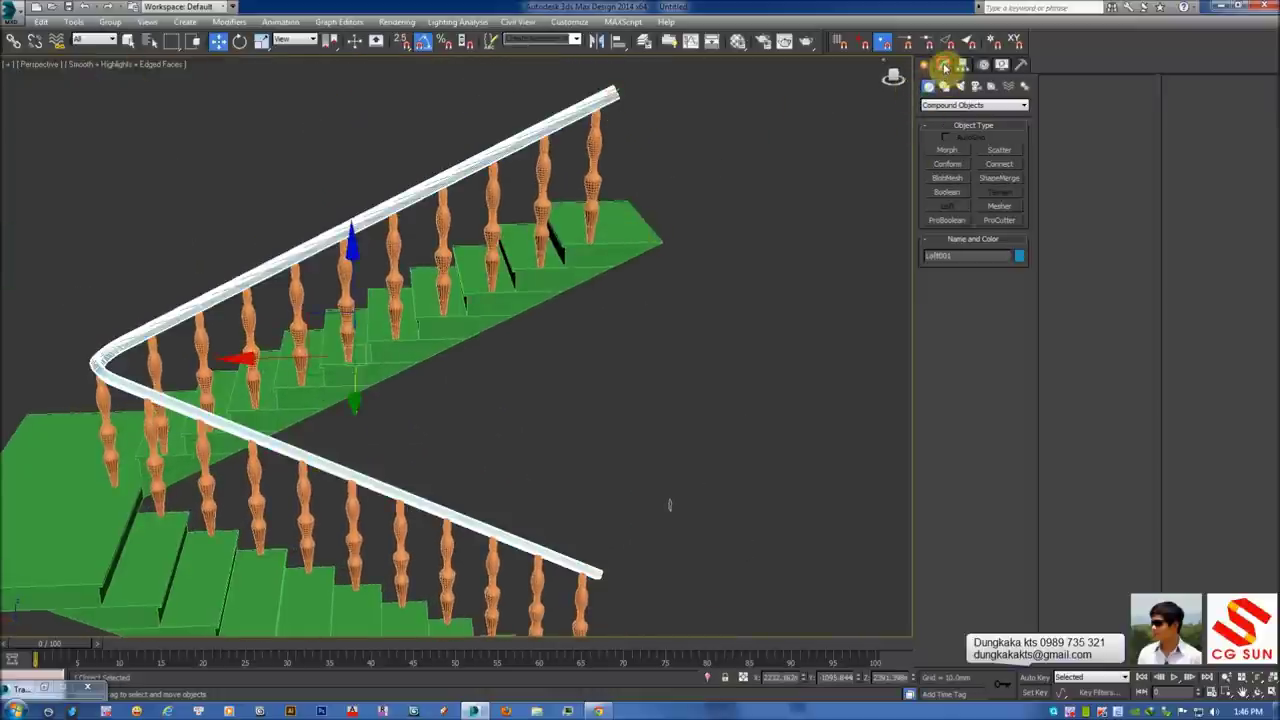
left_click(944, 65)
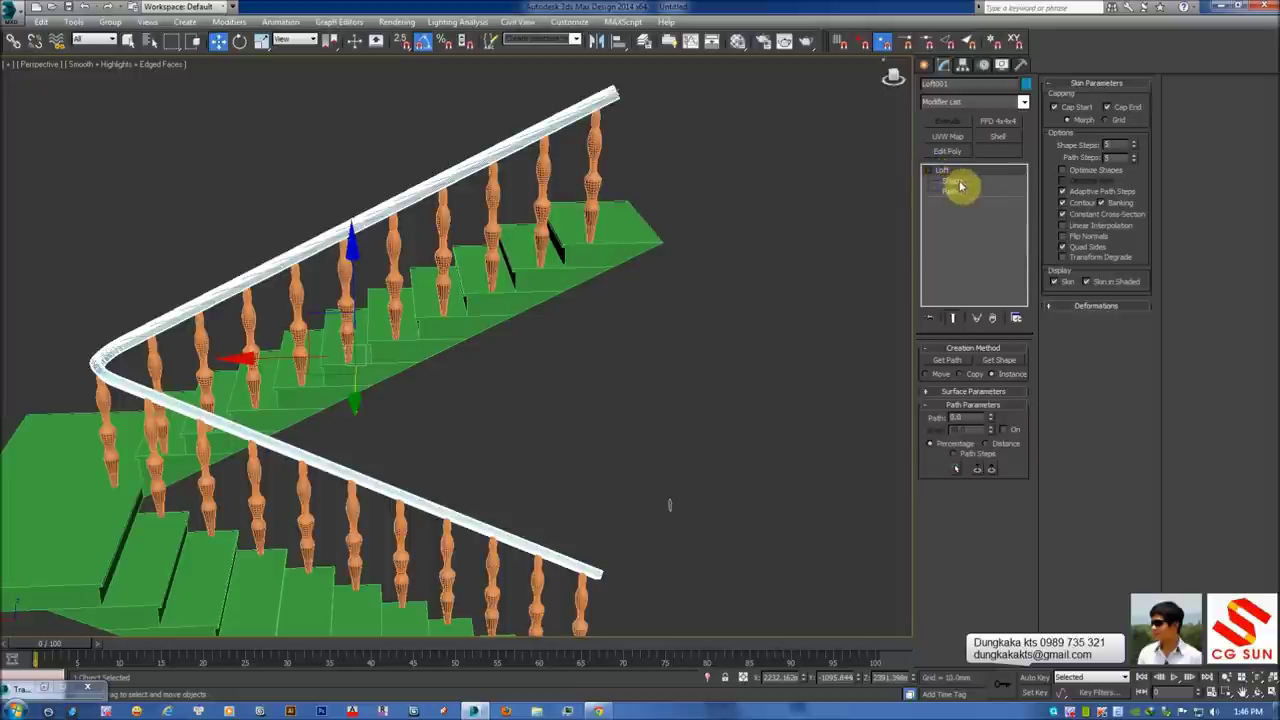
In Shape sub-object mode, Shift-drag a copy of the top-end profile down to the rail corner
left_click(958, 182)
left_click(593, 84)
mouse_move(703, 154)
middle_mouse_down("alt")
mouse_move(671, 146)
mouse_move(748, 231)
middle_mouse_up("alt")
scroll(748, 231, "up", 2)
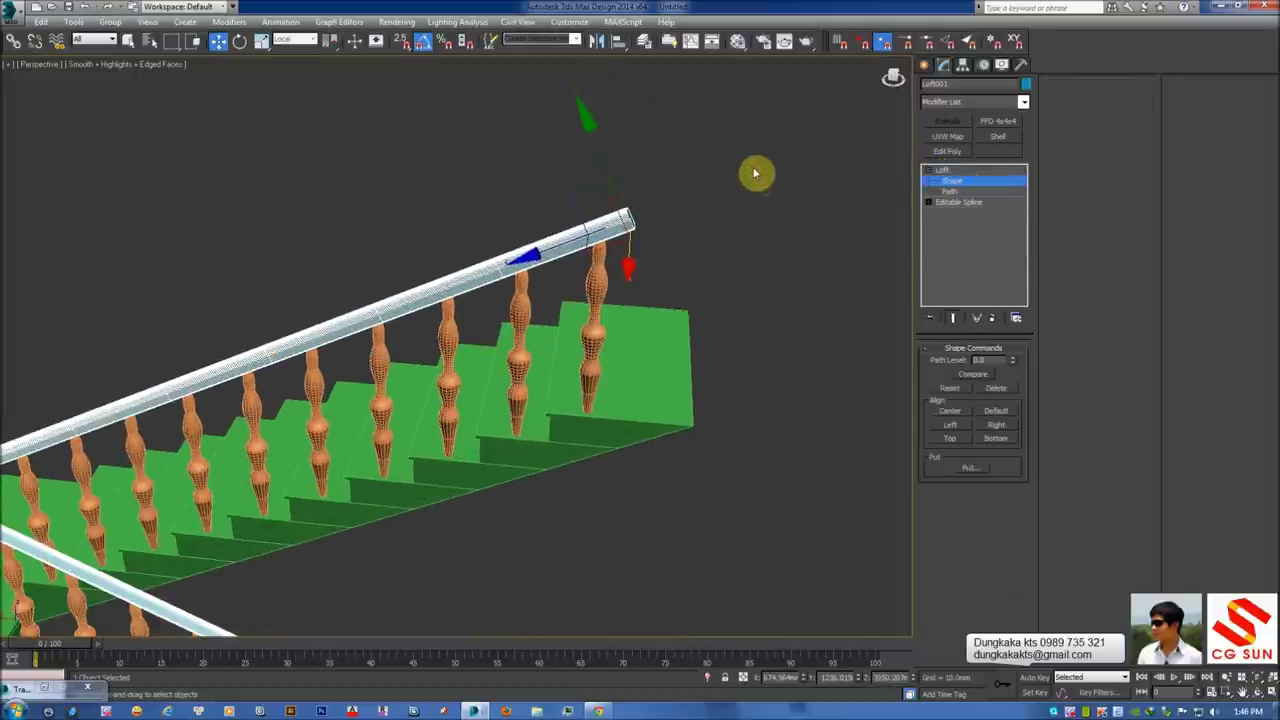
scroll(654, 219, "up", 3)
middle_click_drag(654, 219, 681, 219)
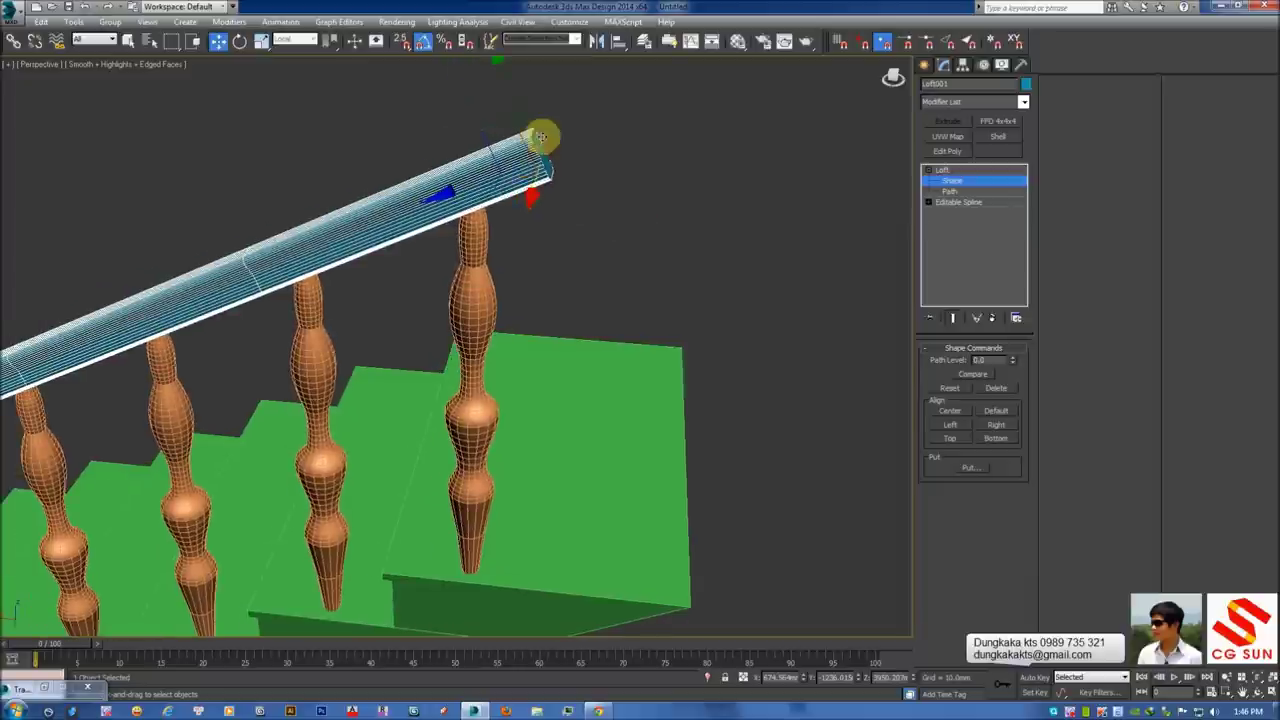
scroll(663, 517, "down", 6)
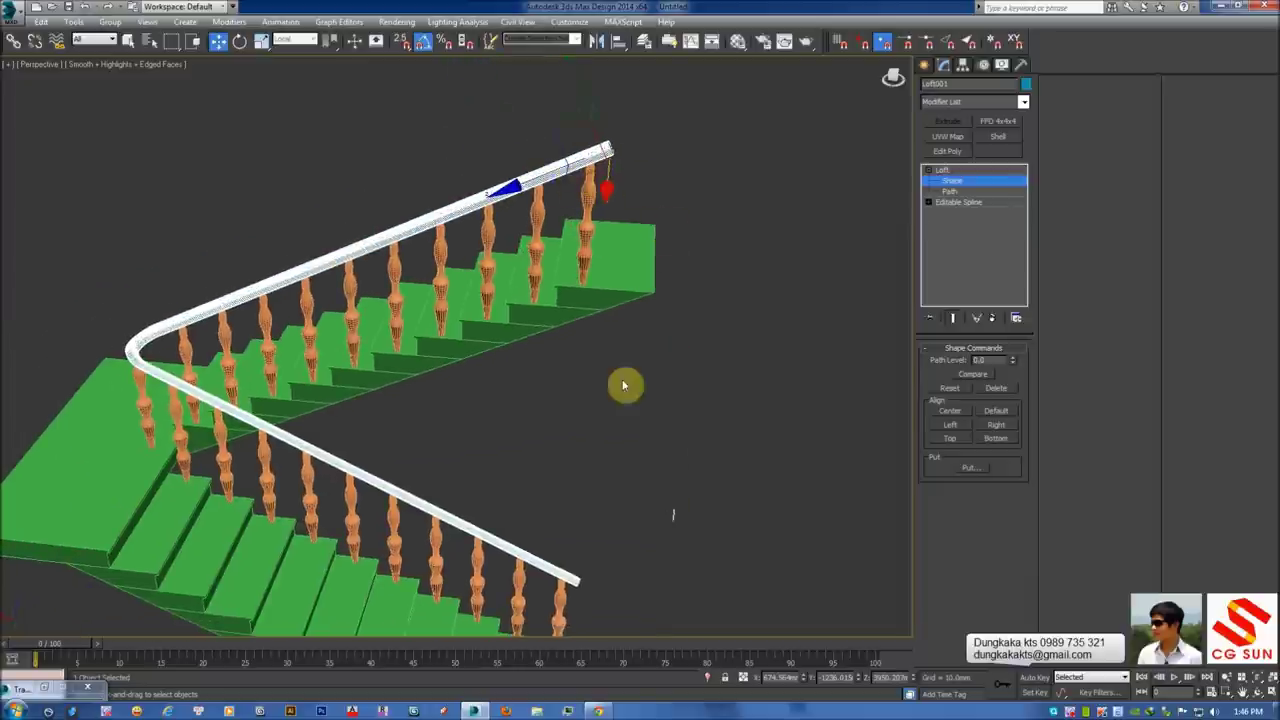
mouse_move(553, 431)
middle_mouse_down("alt")
mouse_move(571, 257)
mouse_move(726, 234)
mouse_move(705, 195)
middle_mouse_up("alt")
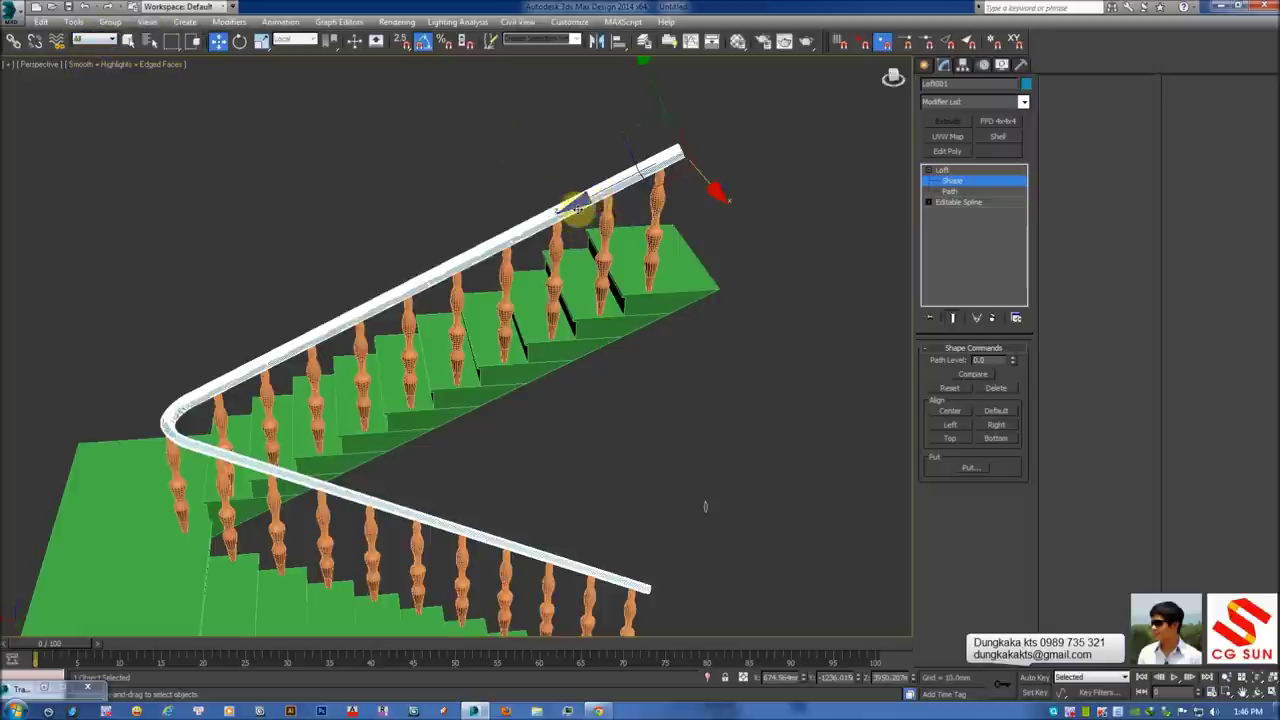
mouse_move(603, 192)
left_mouse_down()
mouse_move(206, 320)
mouse_move(149, 346)
mouse_move(71, 414)
left_mouse_up()
left_click_drag(109, 23, 352, 100)
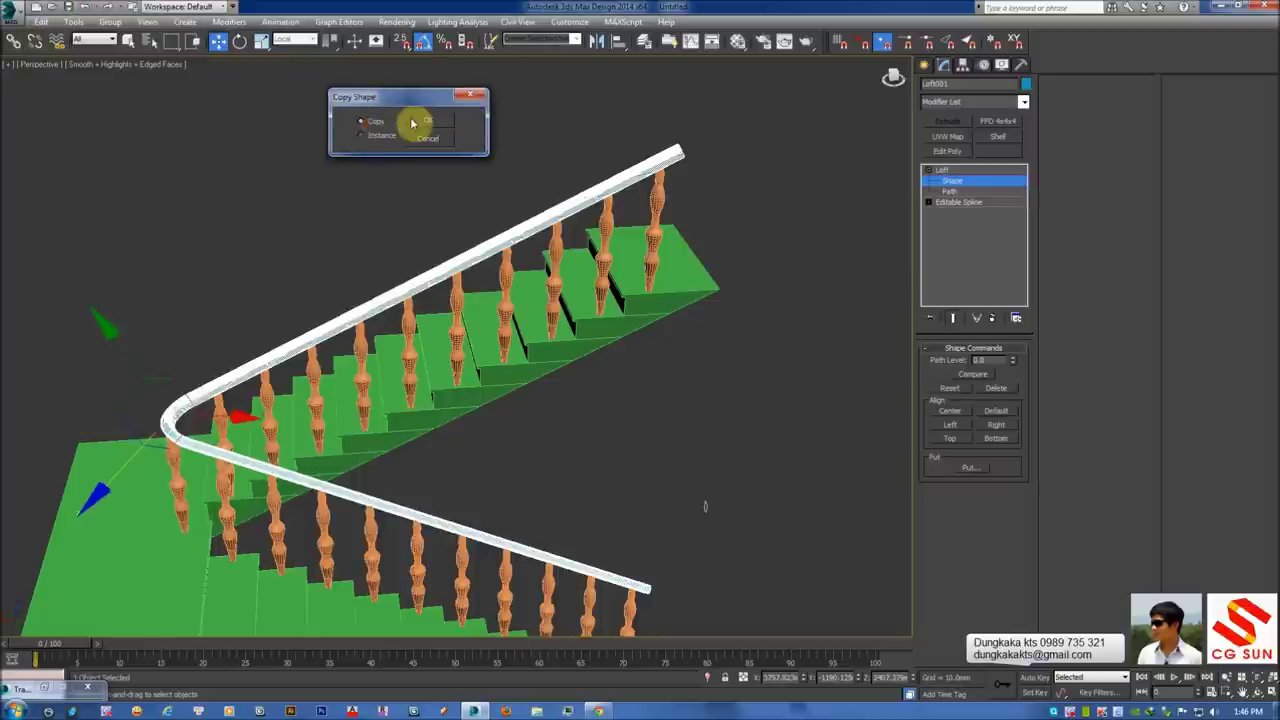
Confirm the profile copy and slide it along the rail toward the corner
left_click(423, 121)
mouse_move(423, 121)
middle_mouse_down("alt")
mouse_move(514, 194)
mouse_move(560, 149)
mouse_move(466, 191)
mouse_move(491, 203)
middle_mouse_up("alt")
scroll(491, 213, "up", 2)
scroll(303, 95, "up", 2)
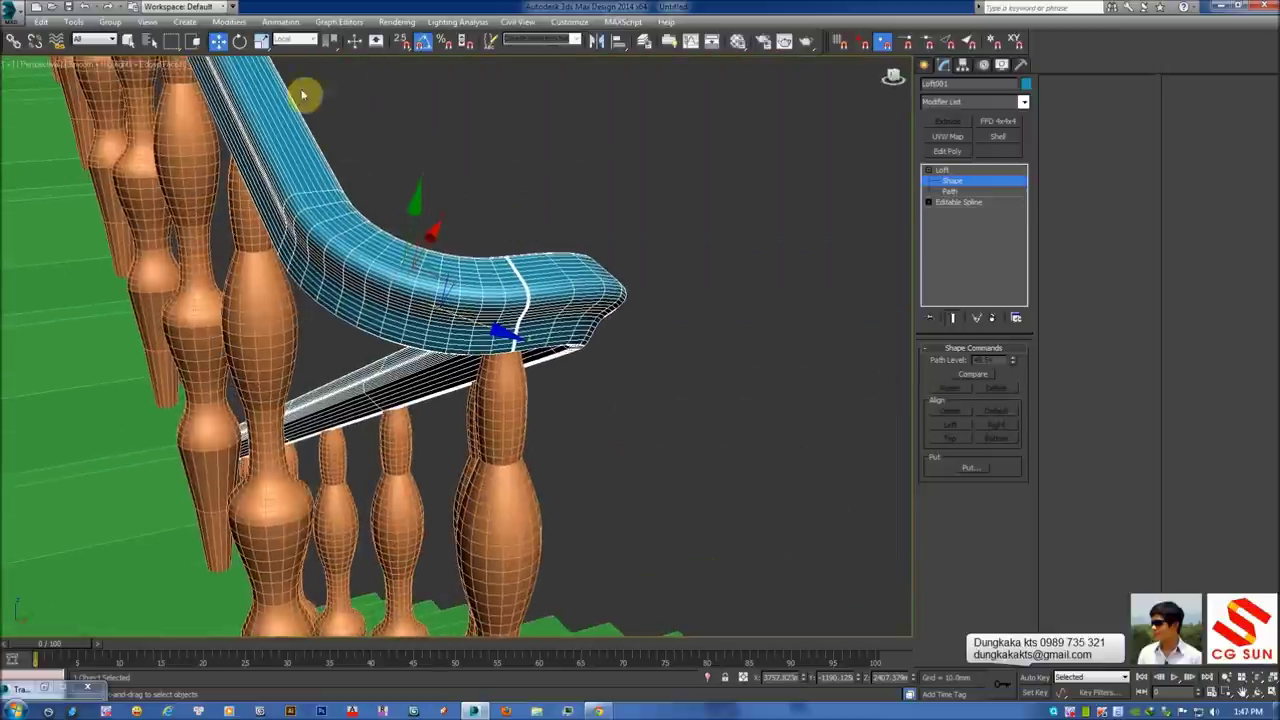
left_click(241, 42)
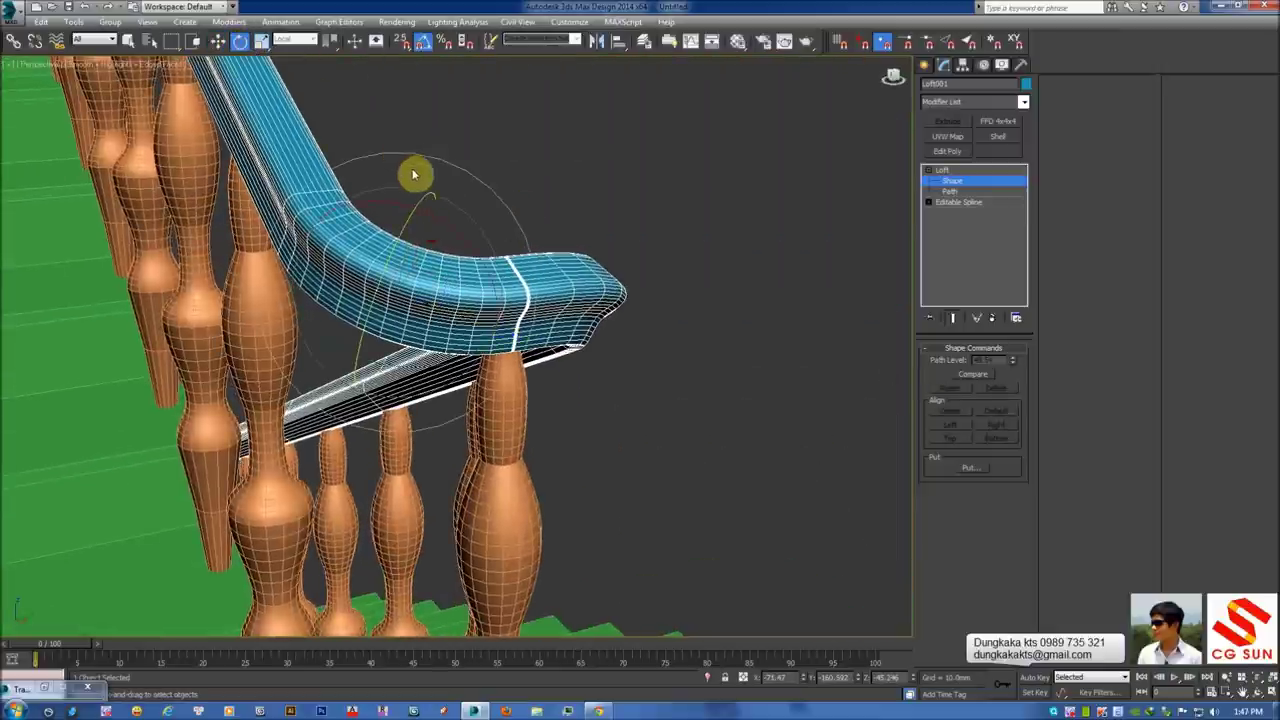
middle_click_drag(460, 300, 530, 300, "alt")
middle_click_drag(399, 229, 283, 120, "alt")
left_click(219, 41)
left_click_drag(428, 330, 869, 284)
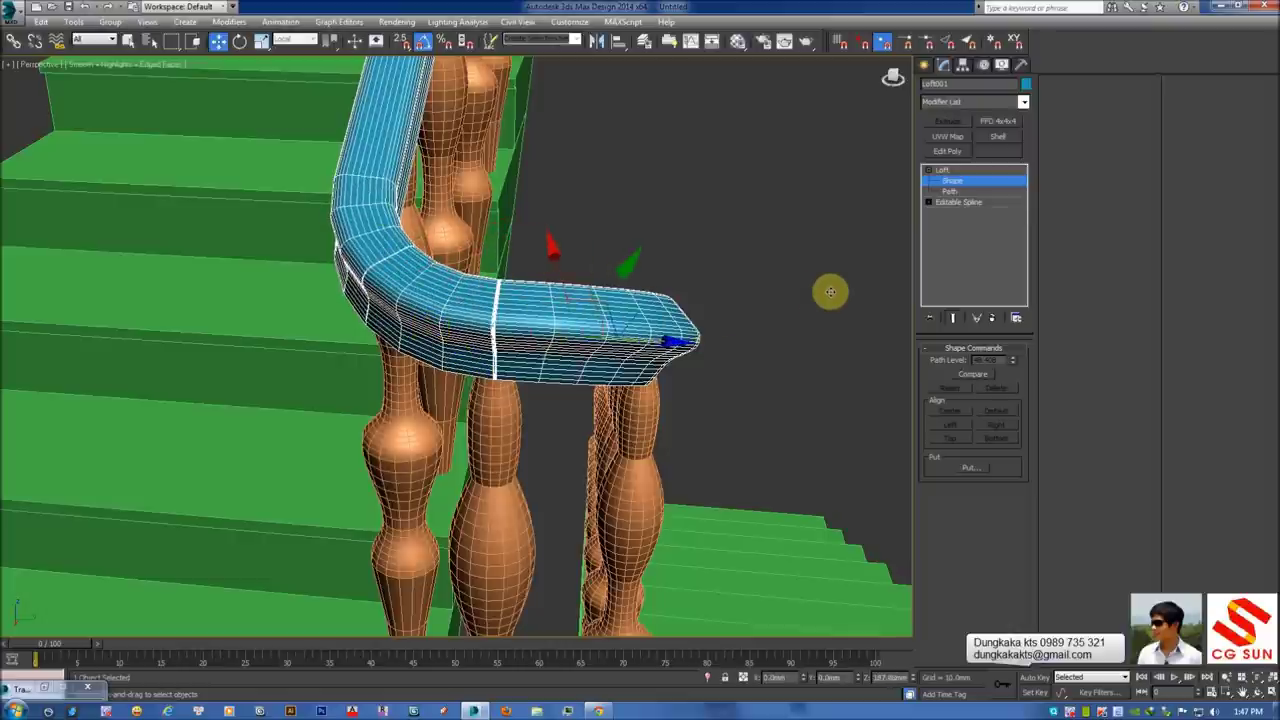
Add another profile copy, then rotate and slide it to shape the rail's bend
left_click(51, 29)
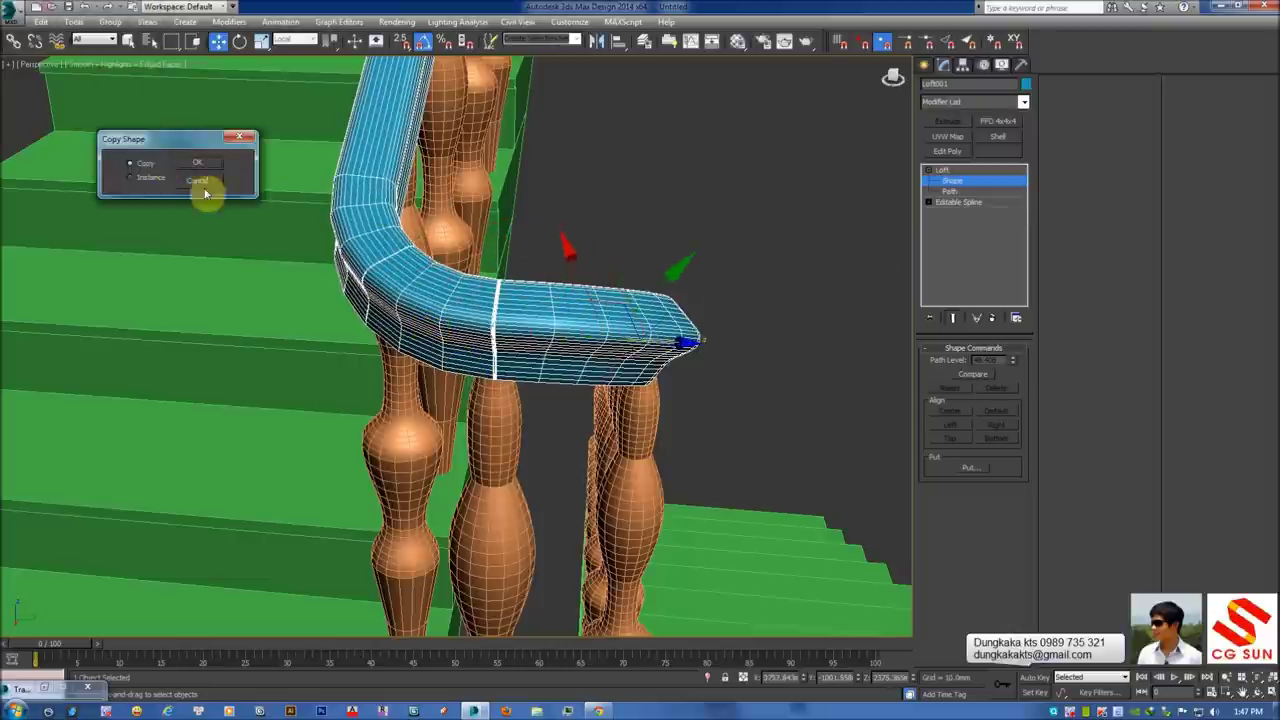
left_click(241, 215)
mouse_move(523, 243)
middle_mouse_down("alt")
mouse_move(463, 246)
mouse_move(247, 101)
middle_mouse_up("alt")
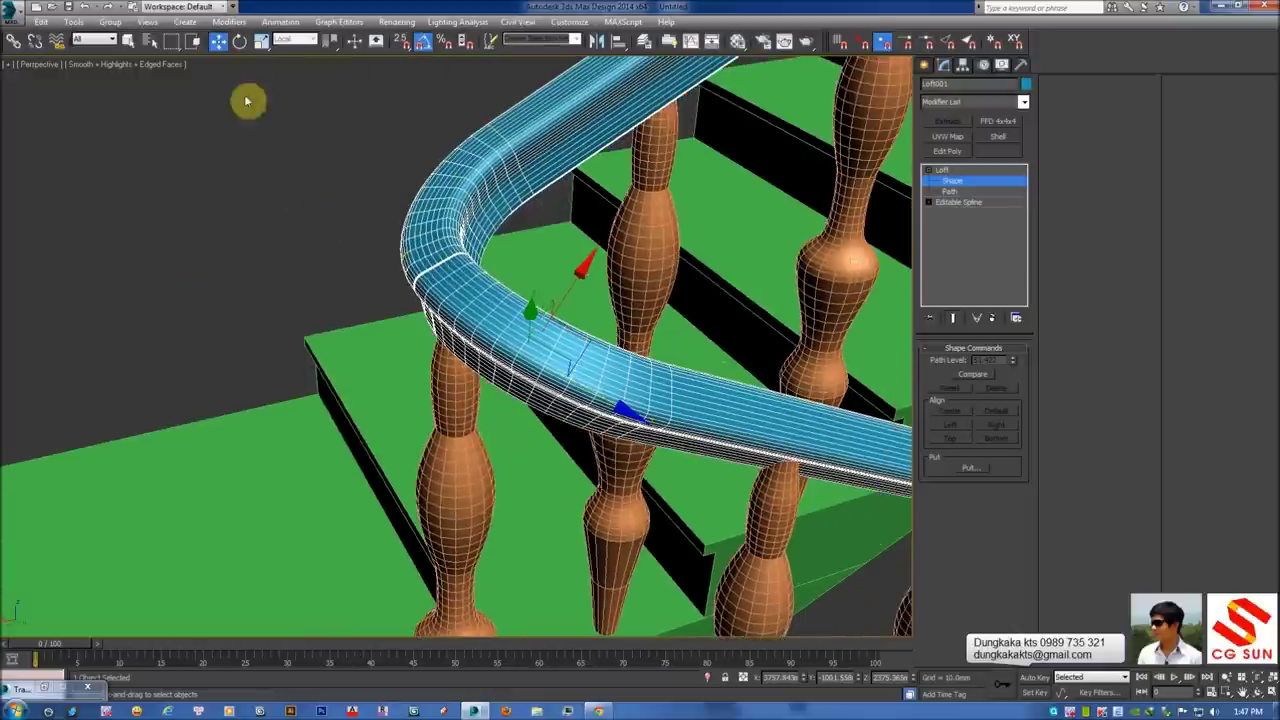
left_click(243, 45)
mouse_move(440, 258)
middle_mouse_down("alt")
mouse_move(428, 251)
mouse_move(568, 271)
middle_mouse_up("alt")
left_click_drag(568, 271, 587, 277)
mouse_move(593, 277)
middle_mouse_down("alt")
mouse_move(434, 280)
mouse_move(380, 217)
middle_mouse_up("alt")
left_click(218, 41)
middle_click_drag(440, 270, 386, 284, "alt")
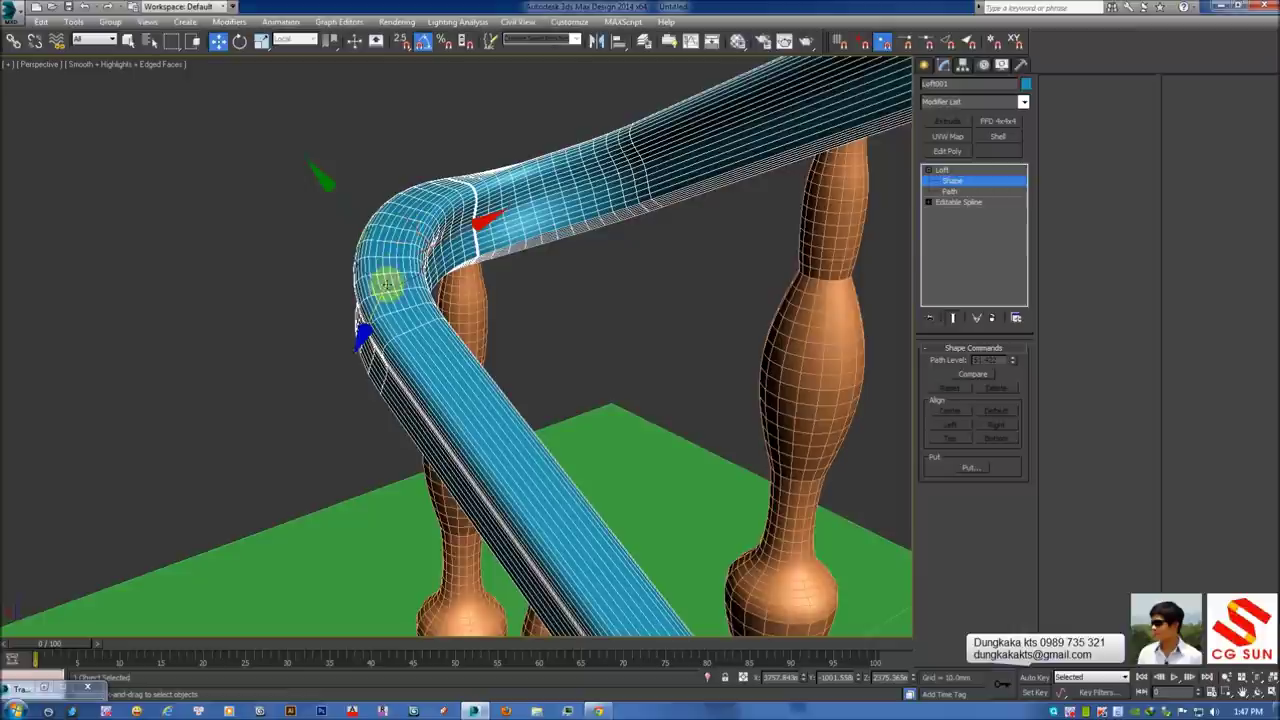
mouse_move(380, 318)
left_mouse_down()
mouse_move(366, 366)
mouse_move(614, 603)
mouse_move(423, 520)
left_mouse_up()
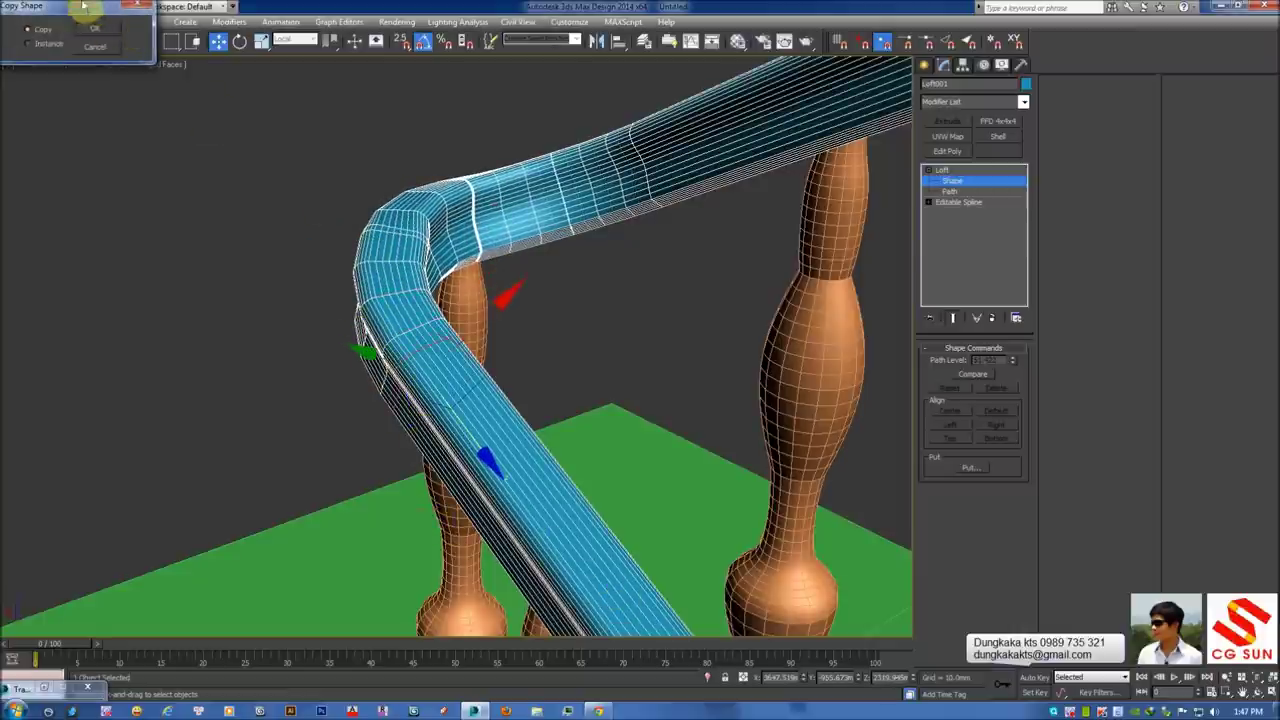
Confirm a further profile copy and move it to the handrail's lower end
left_click_drag(84, 6, 252, 194)
left_click(274, 246)
mouse_move(560, 354)
middle_mouse_down("alt")
mouse_move(409, 274)
mouse_move(580, 380)
middle_mouse_up("alt")
scroll(678, 440, "down", 3)
scroll(675, 390, "down", 3)
left_click_drag(340, 195, 683, 500)
mouse_move(683, 500)
middle_mouse_down("alt")
mouse_move(520, 334)
mouse_move(445, 300)
mouse_move(463, 262)
middle_mouse_up("alt")
scroll(445, 300, "up", 5)
scroll(463, 354, "up", 4)
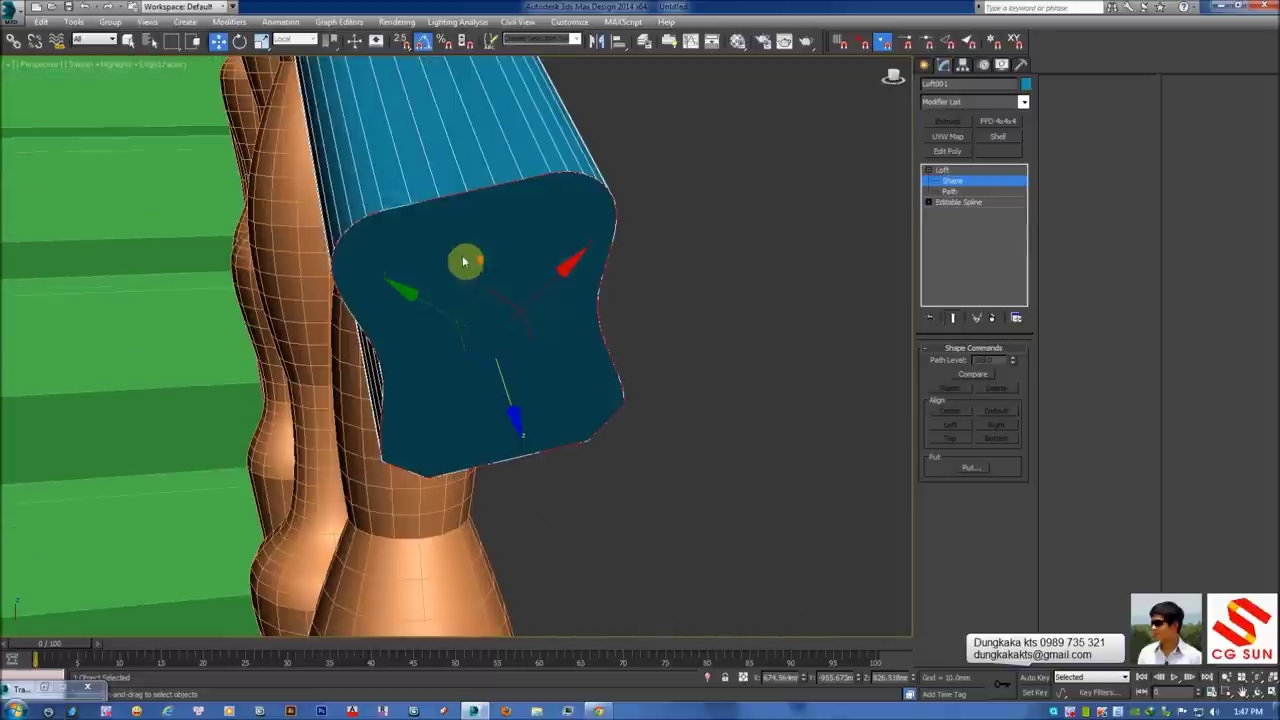
Rotate the end profile upright, checking it in the Front and Left views
left_click(240, 40)
left_click_drag(514, 257, 549, 263)
key("f")
scroll(623, 229, "up", 3)
scroll(637, 216, "up", 2)
key("l")
scroll(611, 191, "down", 2)
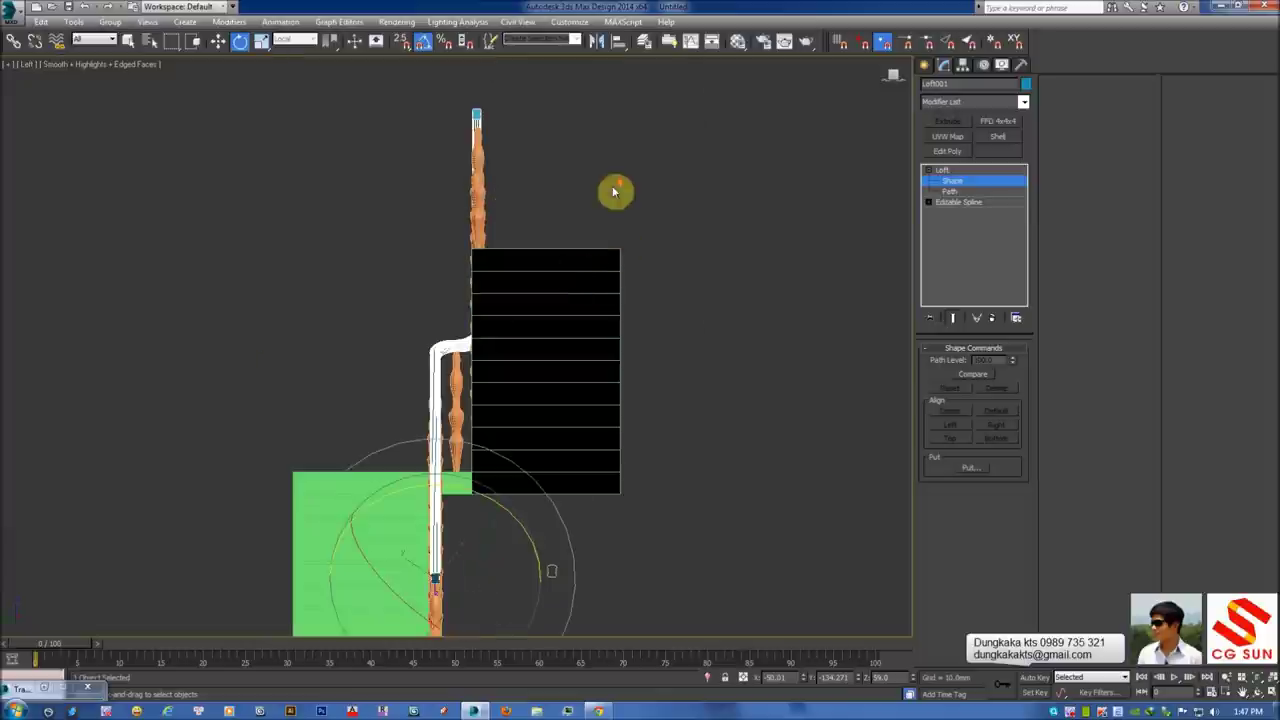
scroll(514, 214, "up", 4)
scroll(469, 270, "up", 2)
middle_click_drag(469, 270, 523, 286)
scroll(523, 286, "up", 3)
scroll(551, 240, "up", 2)
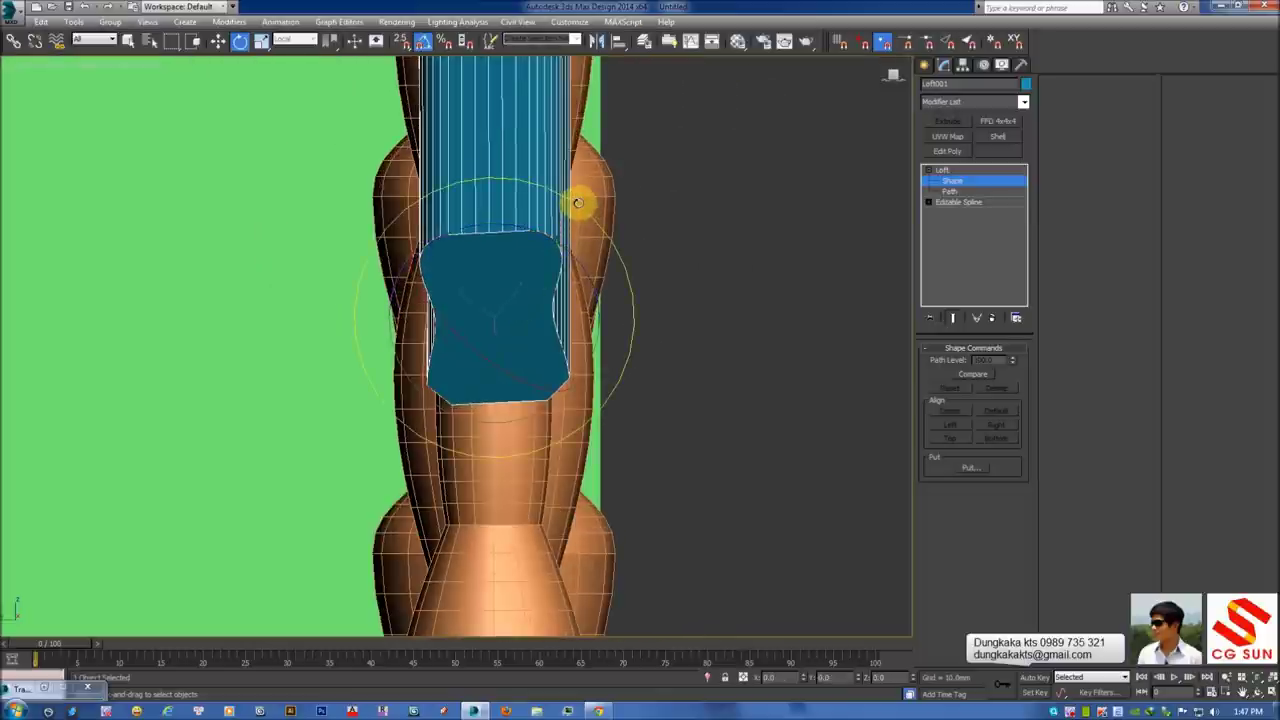
left_click_drag(578, 203, 579, 202)
left_click_drag(460, 240, 543, 411)
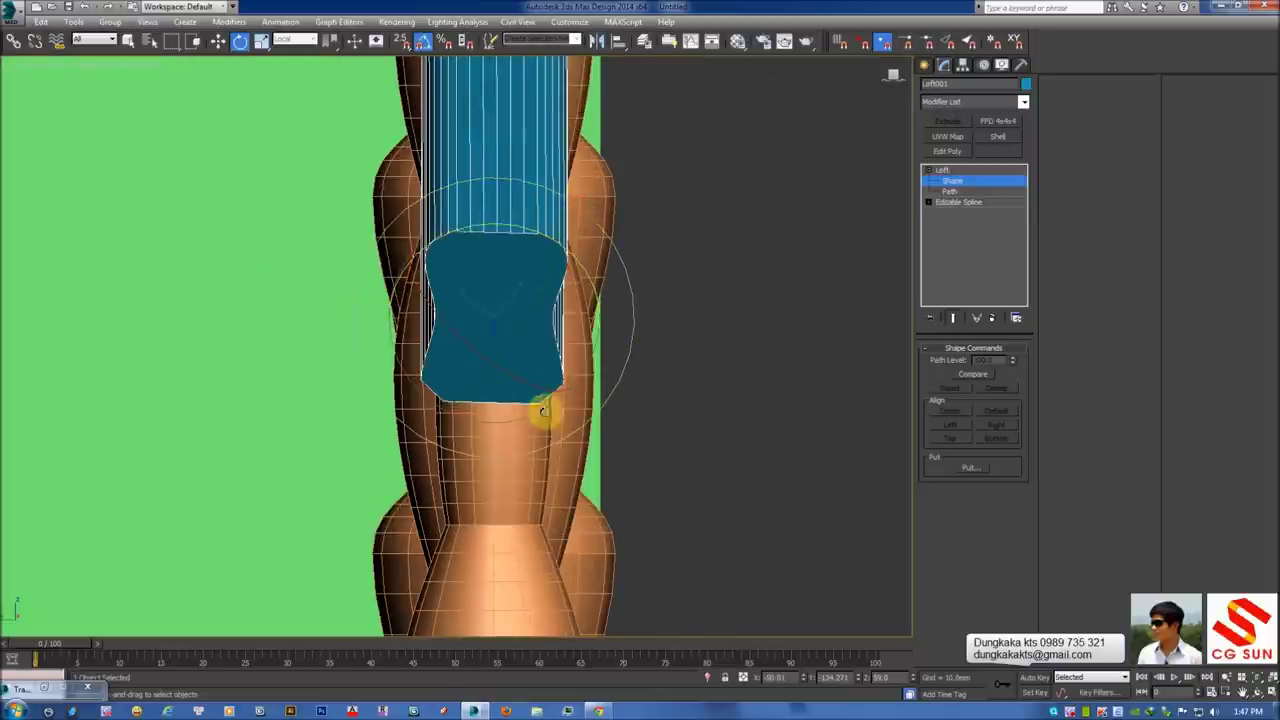
Exit Shape sub-object, deselect the handrail, and turn off Edged Faces in Perspective
scroll(537, 240, "up", 2)
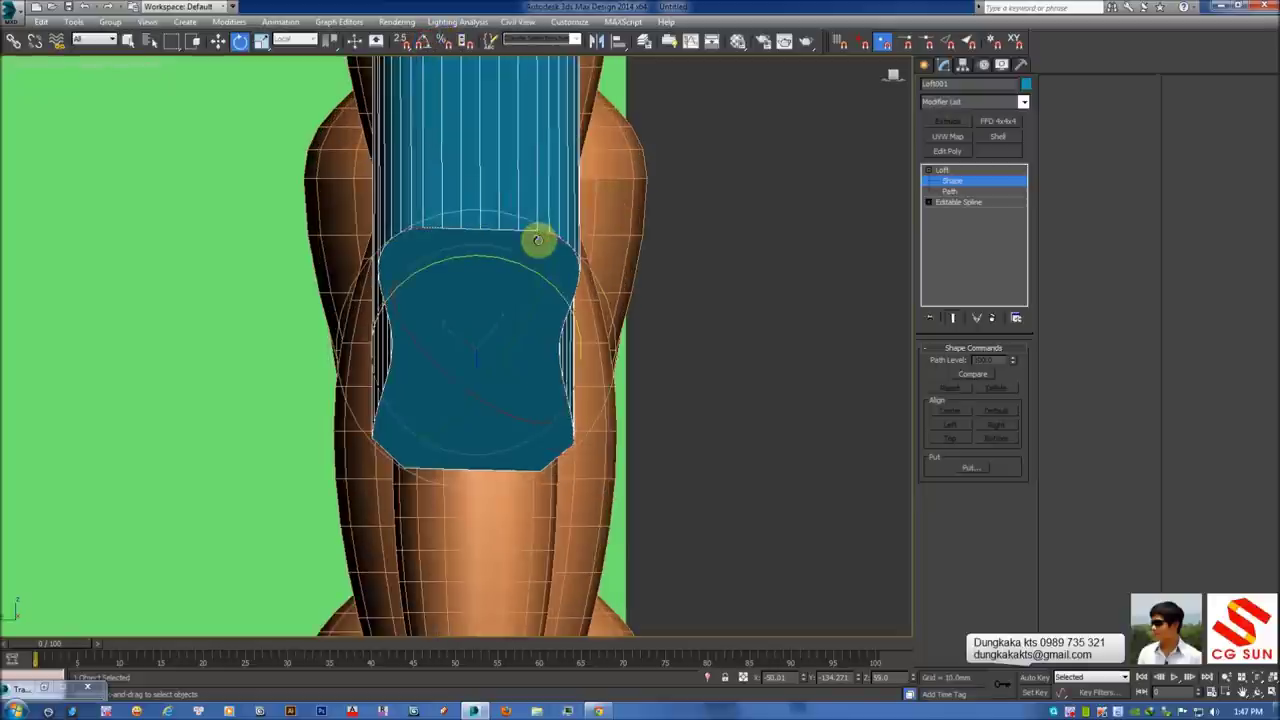
left_click(943, 172)
left_click(786, 223)
scroll(637, 278, "down", 5)
mouse_move(674, 357)
middle_mouse_down("alt")
mouse_move(653, 330)
mouse_move(757, 331)
mouse_move(629, 306)
mouse_move(692, 300)
middle_mouse_up("alt")
key("F4")
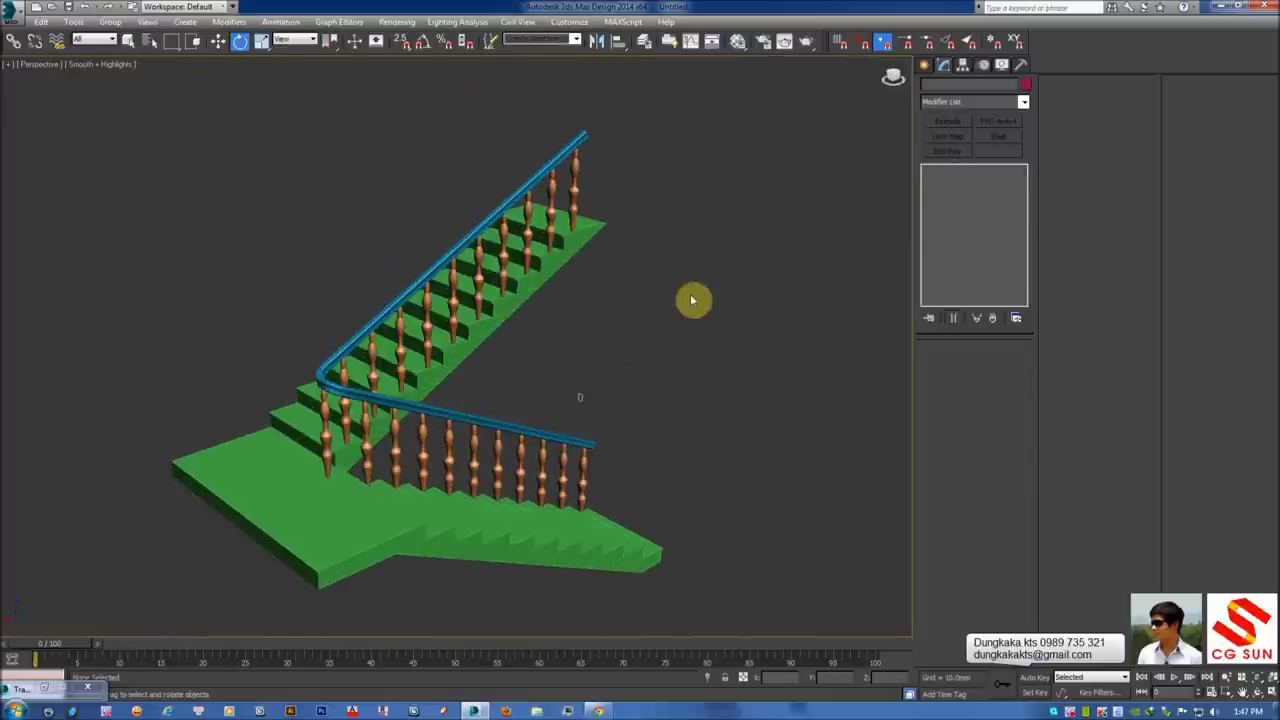
Render the staircase in V-Ray from a steeper view and enlarge the frame buffer
mouse_move(545, 331)
middle_mouse_down("alt")
mouse_move(509, 320)
mouse_move(571, 292)
middle_mouse_up("alt")
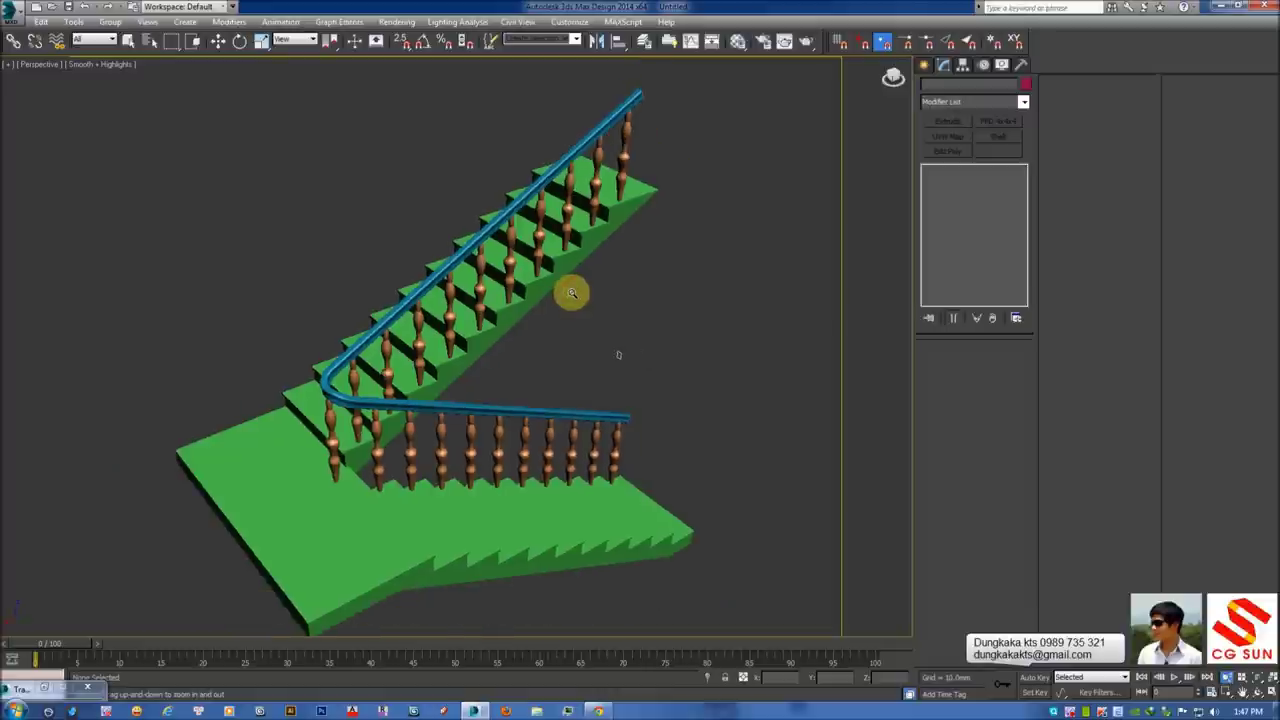
key("shift+q")
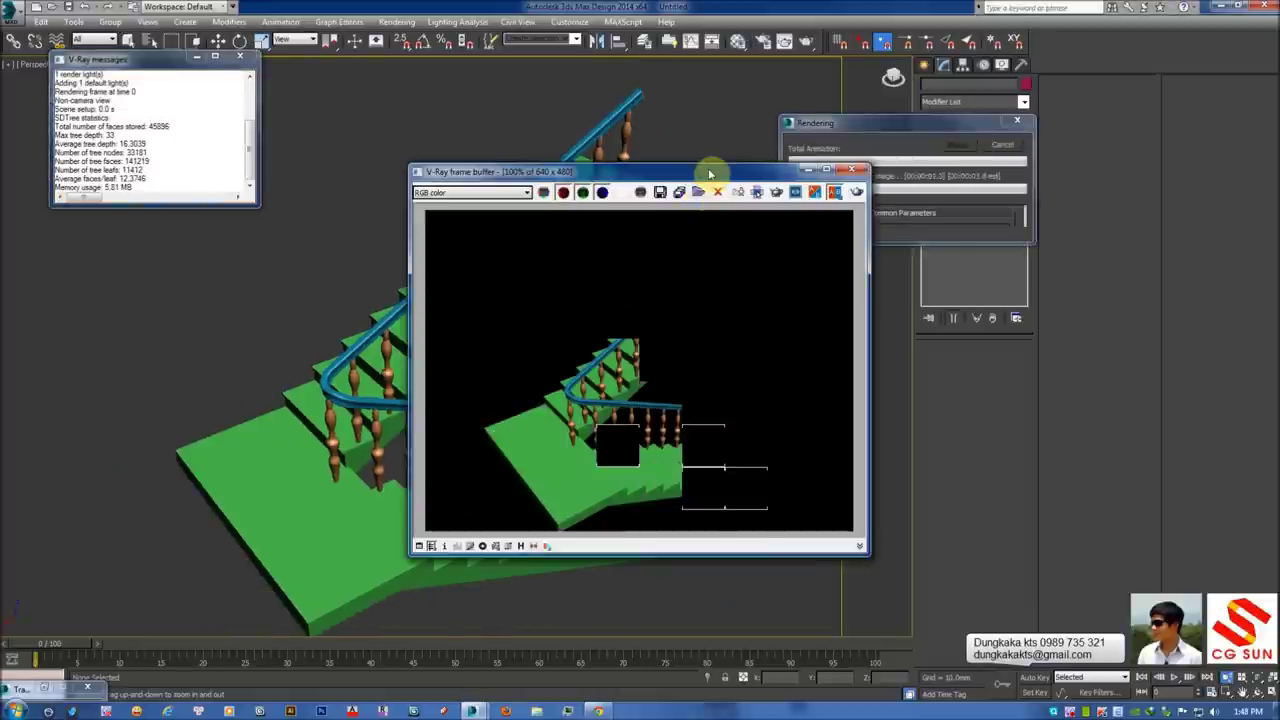
double_click(714, 174)
scroll(683, 369, "up", 1)
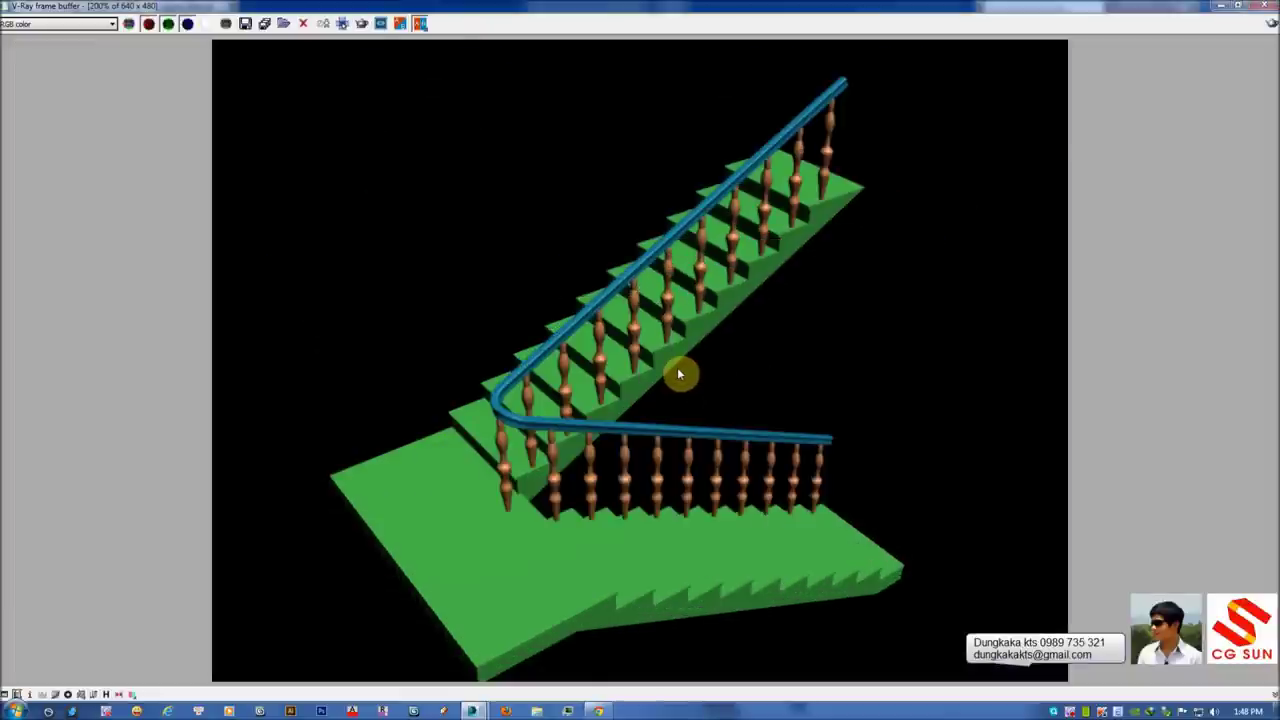